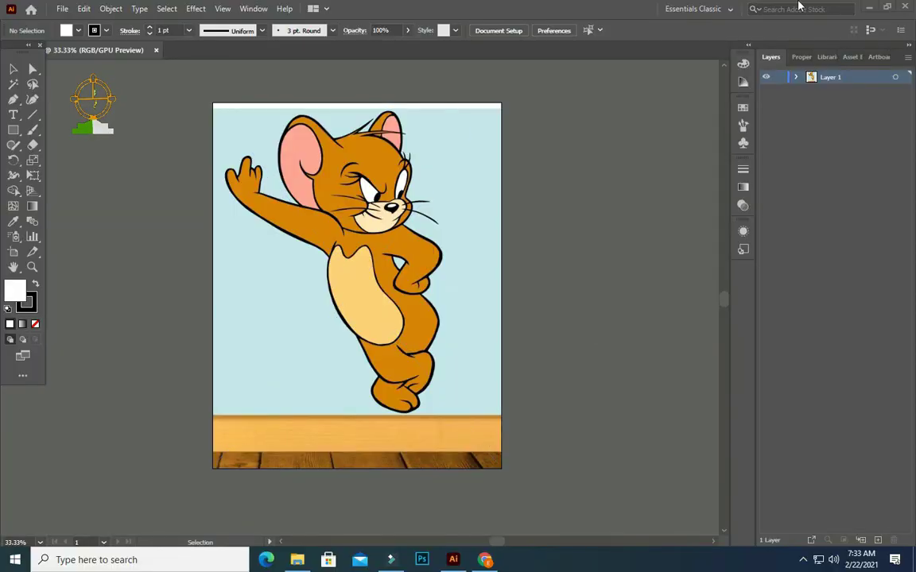
- Lock the Layer 1 reference image and zoom in on Jerry's head for tracing
left_click(778, 77)
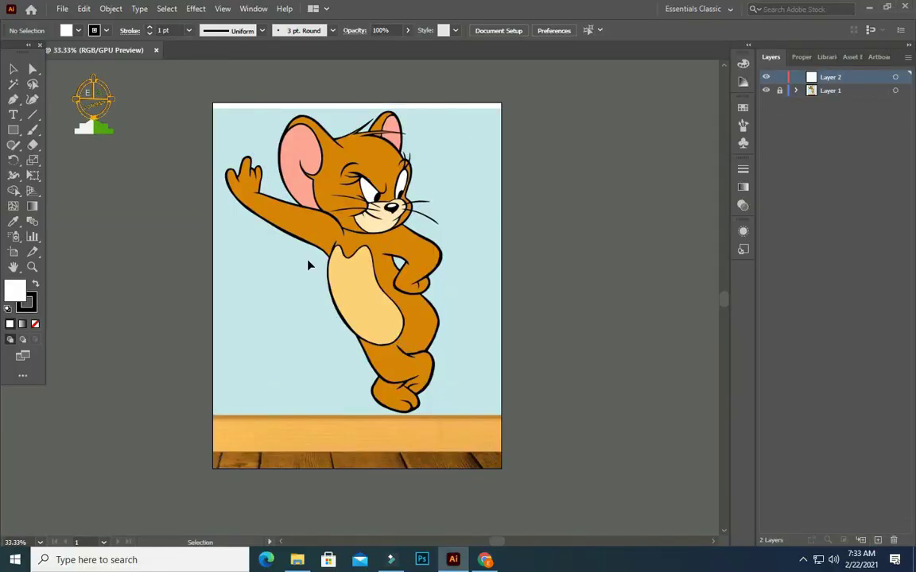
scroll(335, 168, "up", 1)
scroll(356, 94, "up", 1)
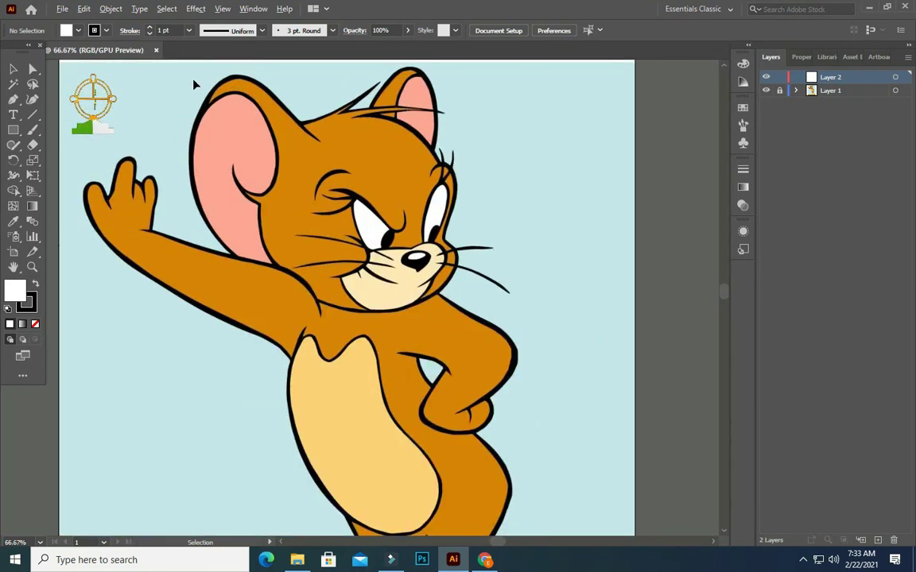
scroll(350, 79, "up", 1)
scroll(346, 105, "up", 1)
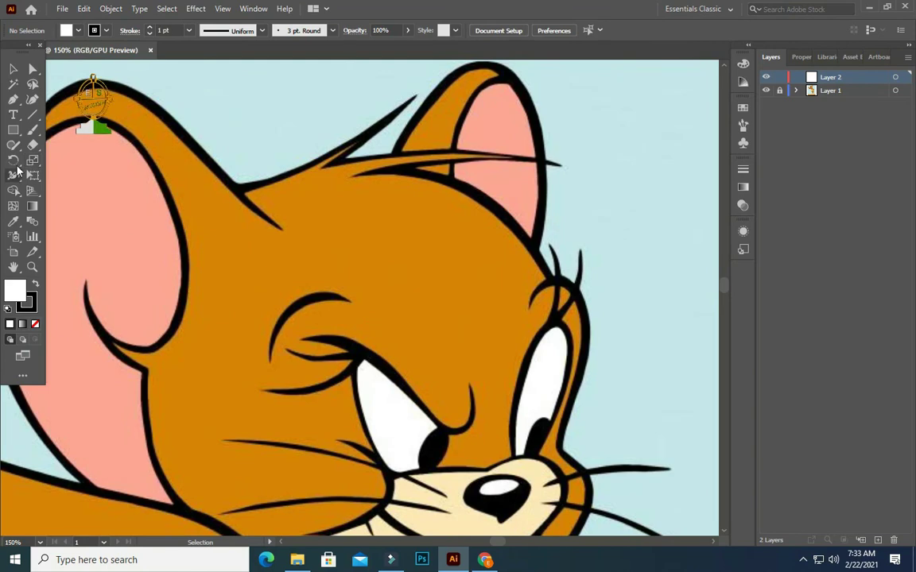
key("p")
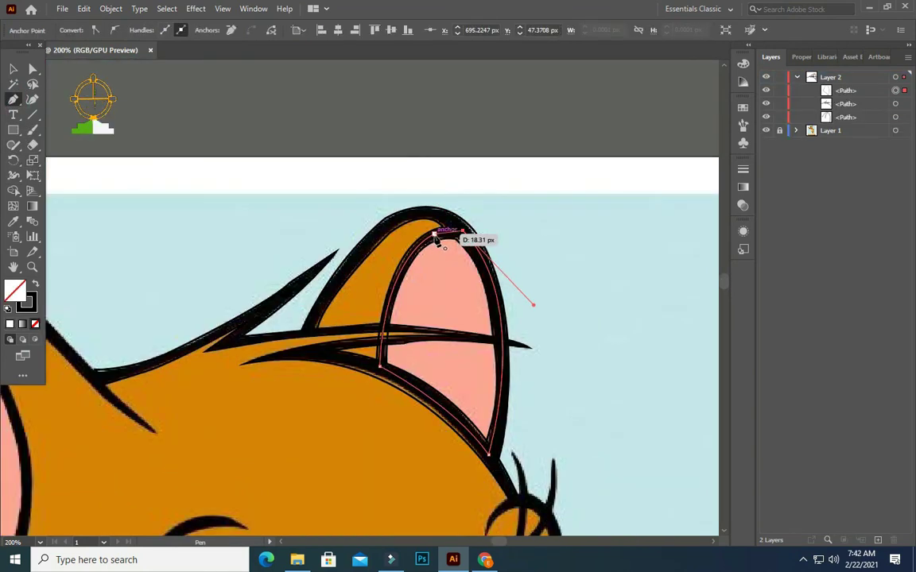
- Curve the ear-tip anchor, zoom out to the whole mouse, and collapse Layer 2
left_click_drag(436, 240, 451, 230)
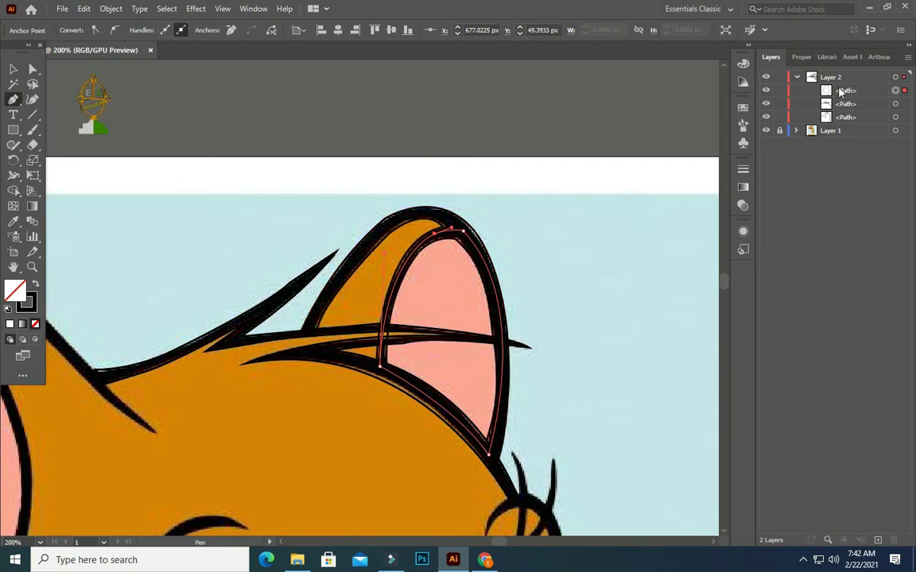
key("ctrl+minus")
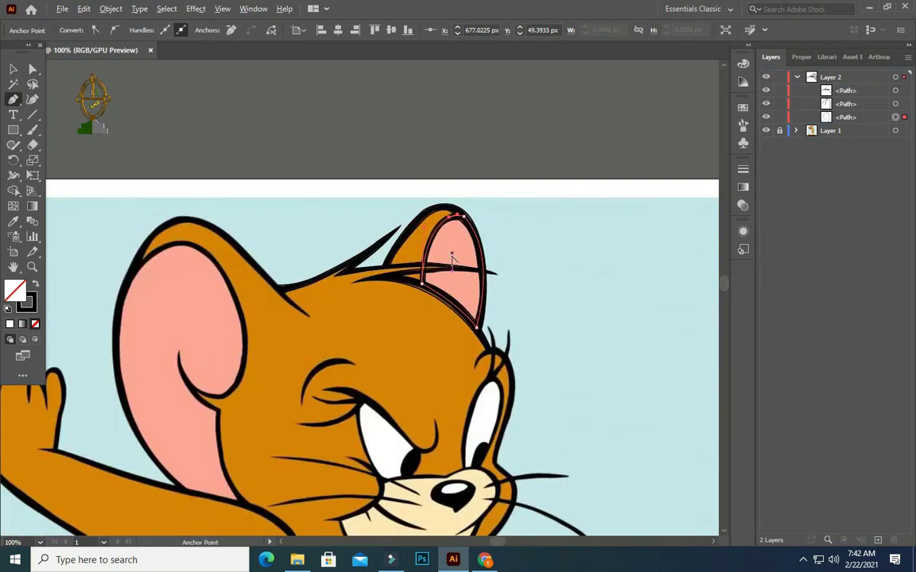
key("ctrl+minus")
left_click(796, 77)
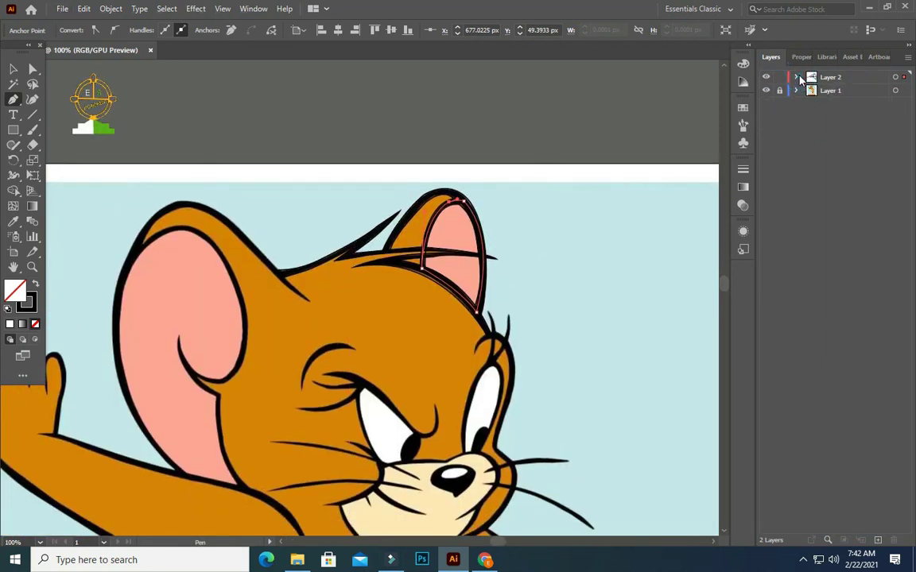
scroll(200, 285, "up", 1)
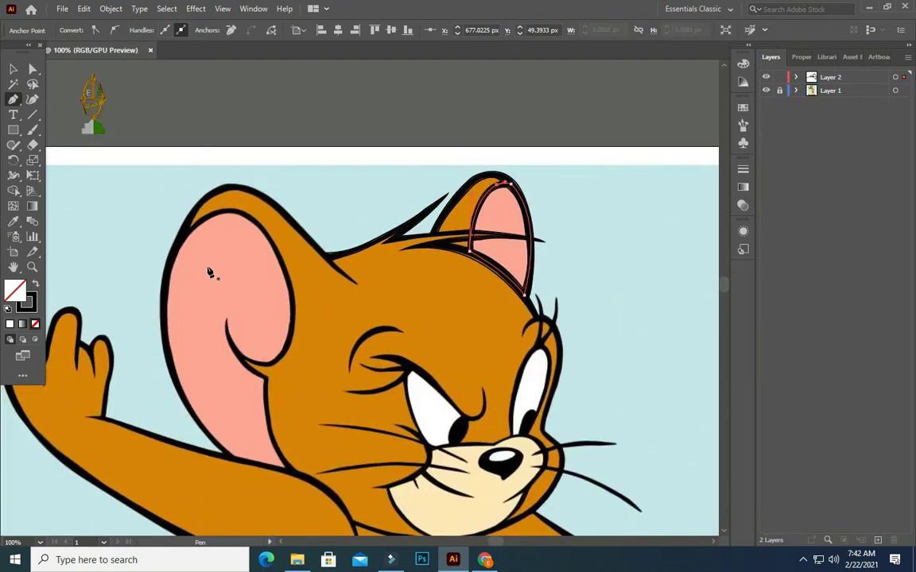
scroll(396, 302, "down", 1)
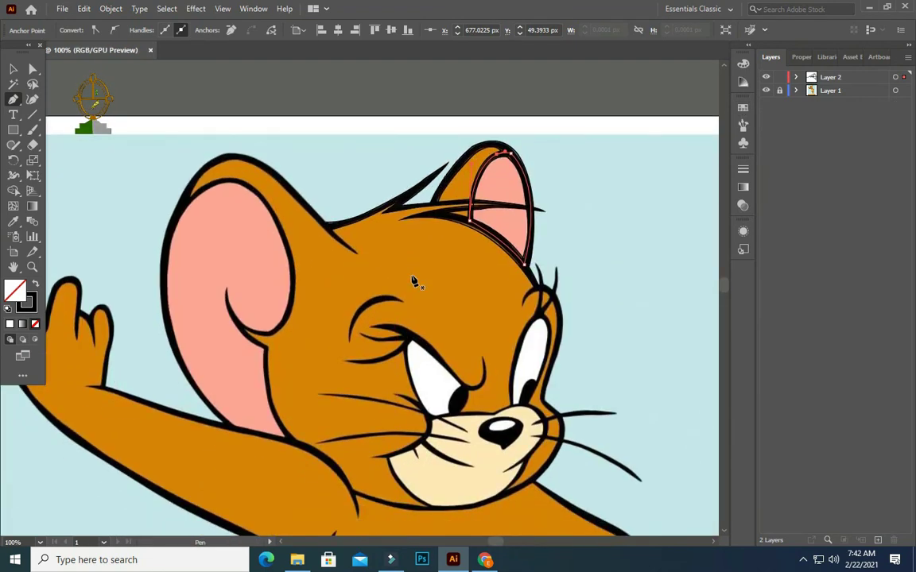
scroll(534, 294, "down", 1)
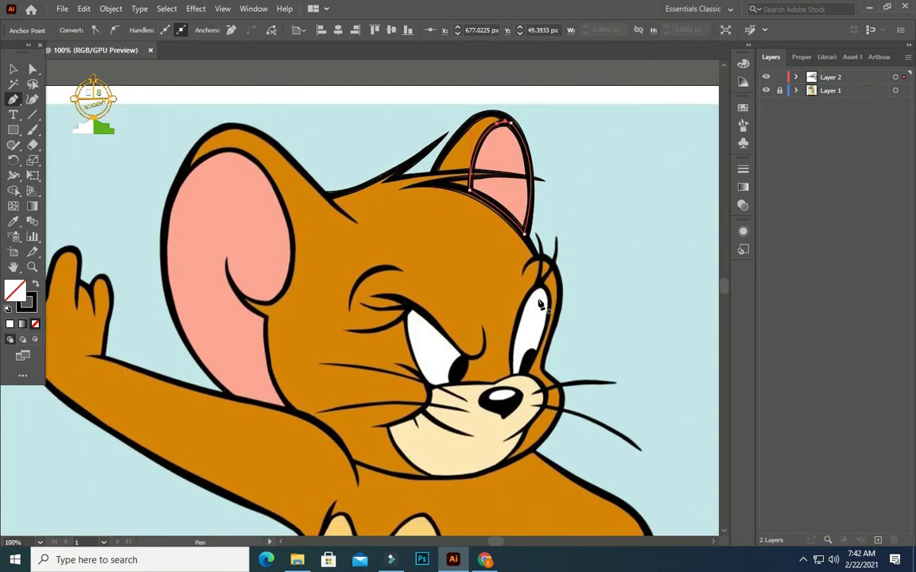
- Start the face outline at the hair tuft and trace down past the eye and cheek toward the chin
left_click_drag(523, 281, 559, 286)
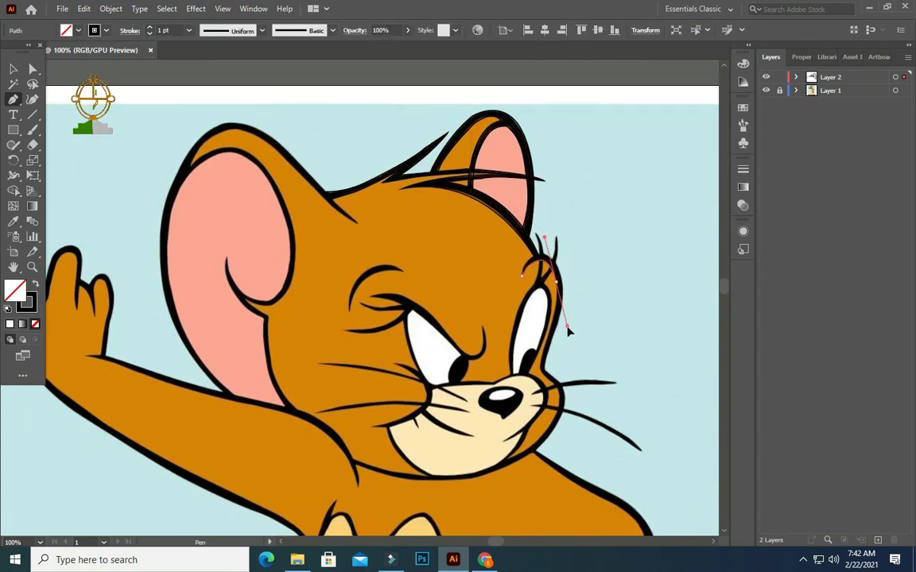
mouse_move(544, 352)
left_mouse_down()
mouse_move(522, 398)
mouse_move(580, 410)
mouse_move(561, 390)
left_mouse_up()
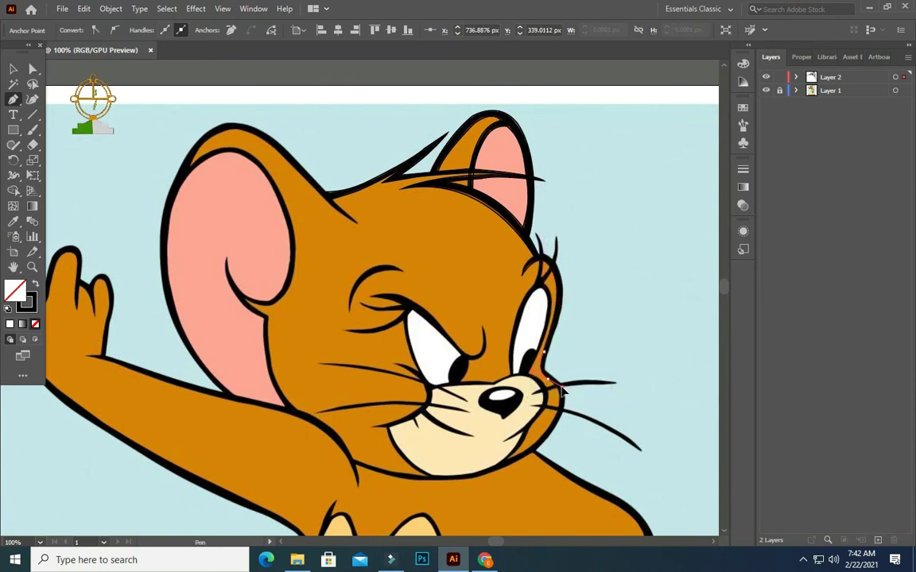
left_click(554, 417)
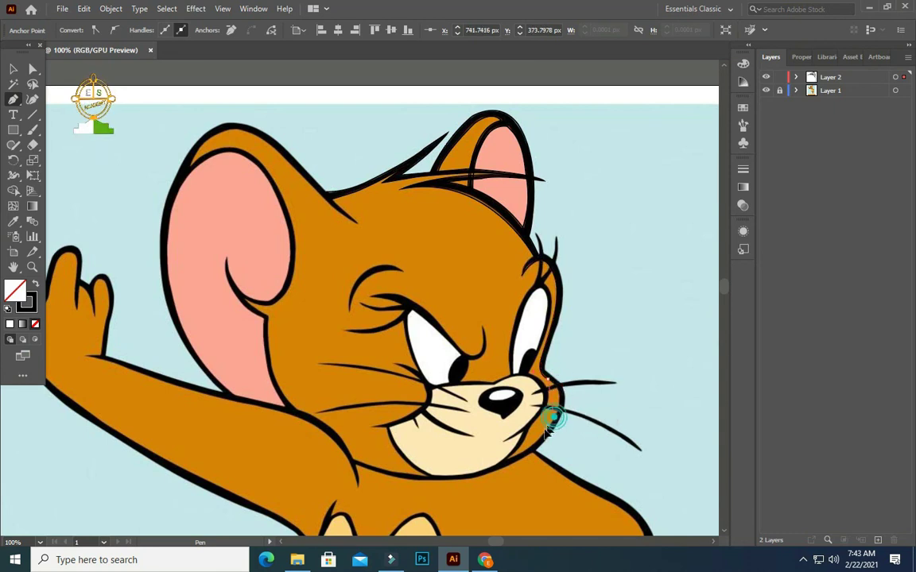
mouse_move(557, 425)
left_mouse_down()
mouse_move(487, 475)
mouse_move(422, 486)
left_mouse_up()
left_click(354, 458)
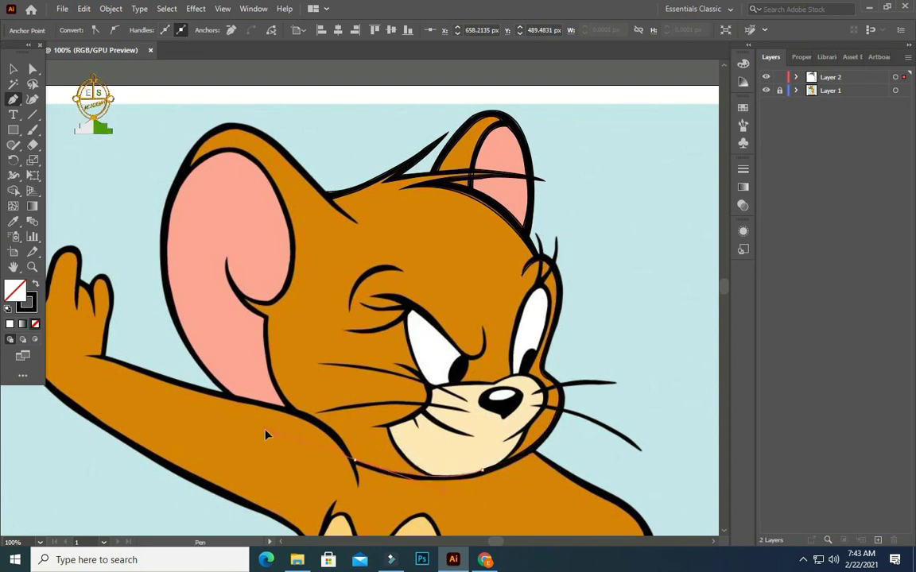
mouse_move(270, 434)
left_mouse_down()
mouse_move(364, 475)
mouse_move(388, 469)
left_mouse_up()
- Continue the pen path along the jawline, shaping its curves
scroll(359, 470, "up", 1)
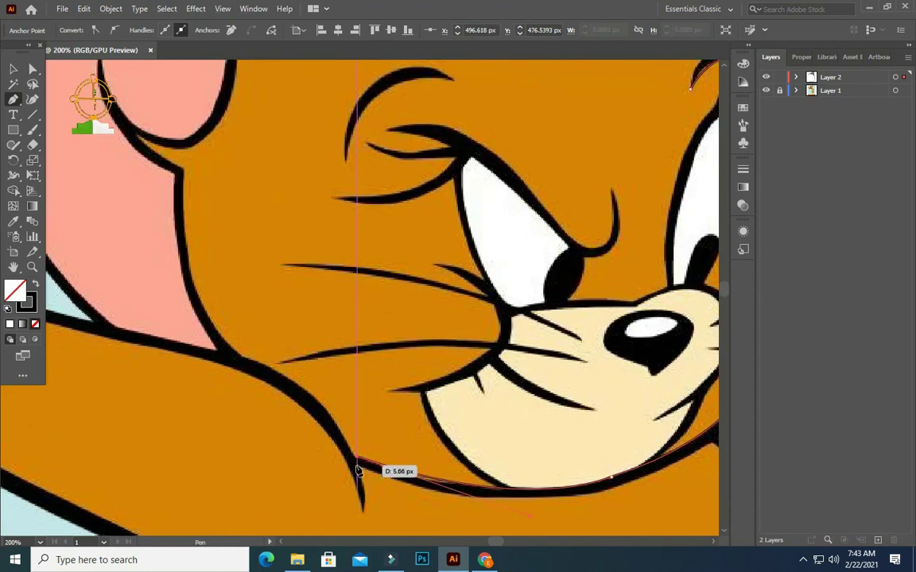
left_click_drag(490, 497, 607, 495)
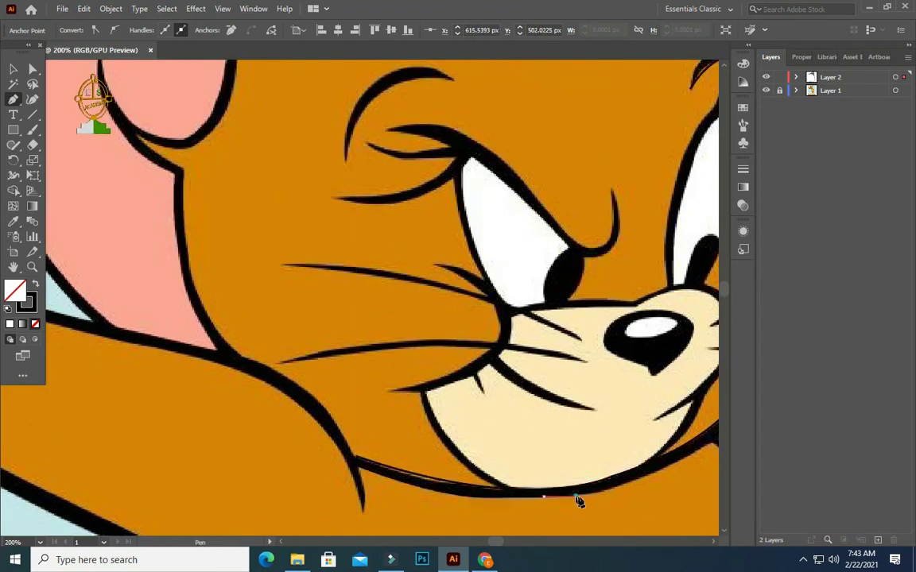
left_click_drag(693, 465, 474, 416)
left_click_drag(325, 449, 376, 451)
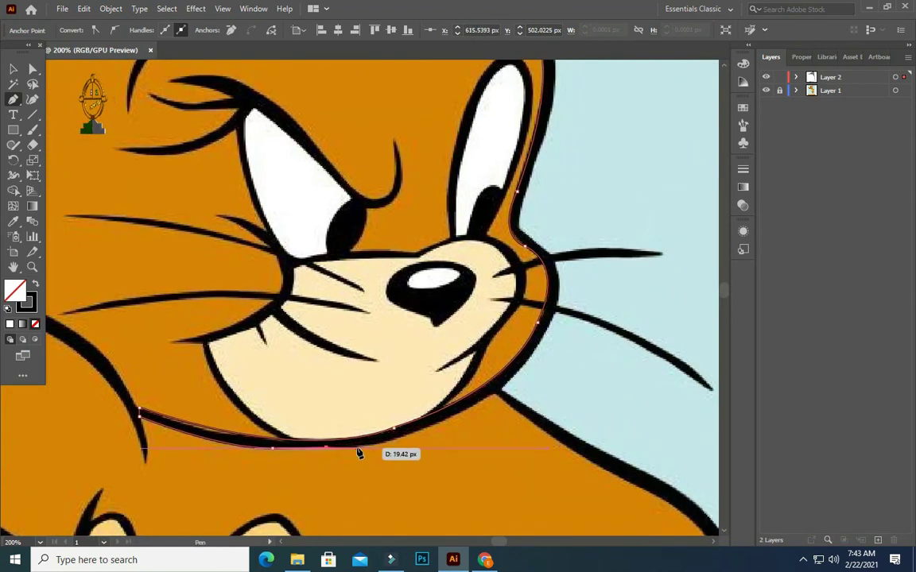
left_click_drag(497, 389, 494, 401)
mouse_move(527, 350)
left_mouse_down()
mouse_move(528, 385)
mouse_move(497, 386)
left_mouse_up()
key("ctrl+z")
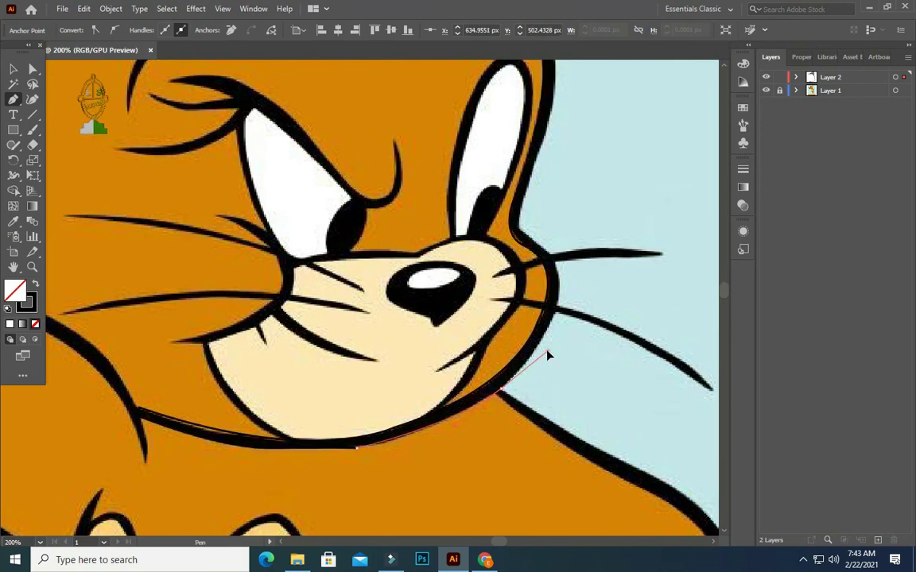
- Bring the outline back up the cheek past the whiskers to the nose outline
scroll(511, 382, "up", 1)
mouse_move(556, 314)
left_mouse_down()
mouse_move(548, 252)
mouse_move(562, 225)
left_mouse_up()
left_click_drag(556, 350, 568, 302)
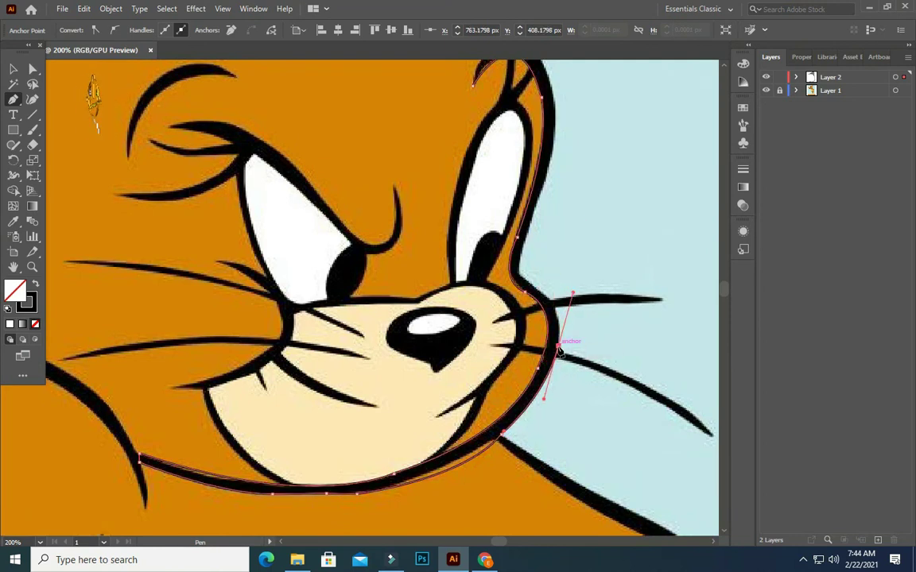
left_click_drag(525, 276, 479, 251)
mouse_move(560, 290)
left_mouse_down()
mouse_move(565, 300)
mouse_move(524, 311)
mouse_move(538, 306)
mouse_move(525, 288)
mouse_move(559, 270)
mouse_move(543, 286)
left_mouse_up()
scroll(522, 276, "up", 1)
- Extend the face outline up the cheek past the eye, closing it at the hair tuft
left_click(524, 269)
scroll(525, 286, "up", 3)
scroll(560, 263, "up", 4)
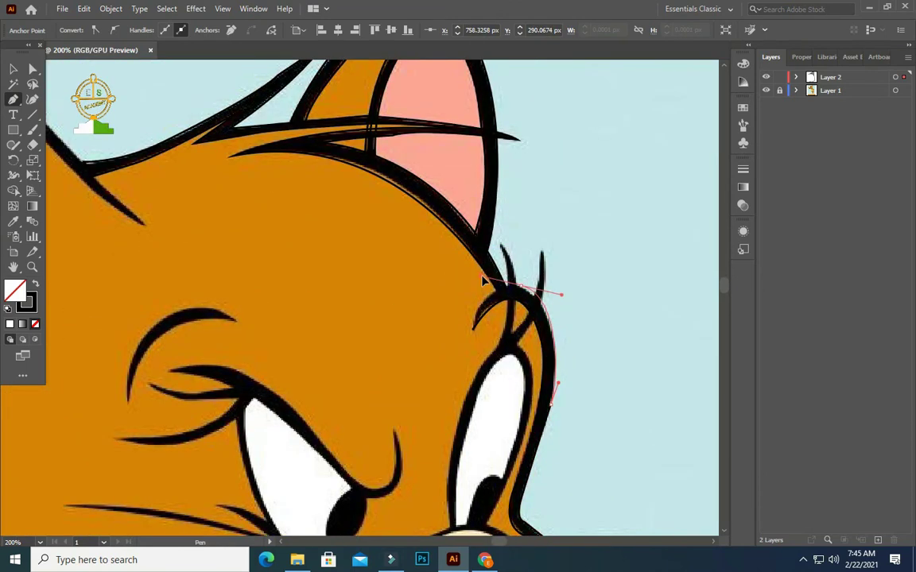
left_click_drag(474, 324, 477, 329)
left_click_drag(523, 291, 481, 280)
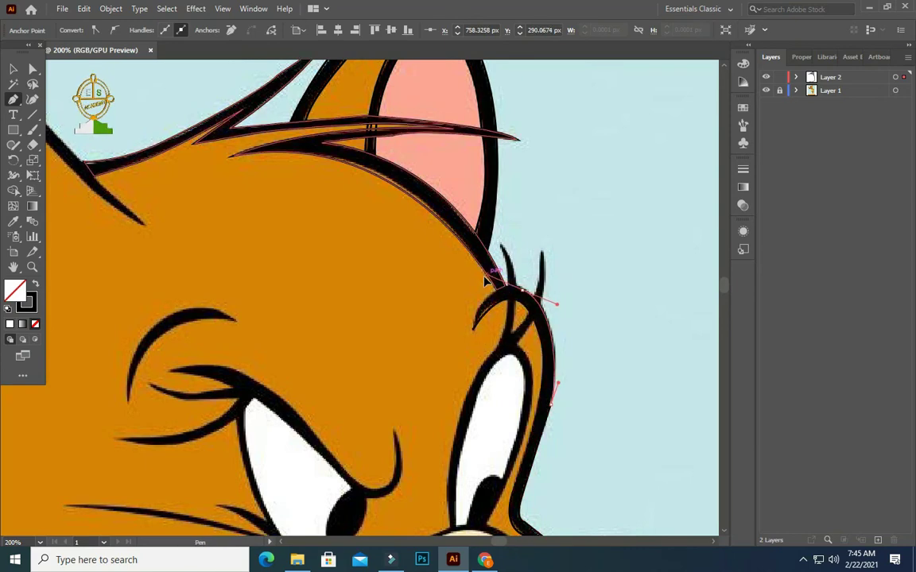
mouse_move(483, 279)
left_mouse_down()
mouse_move(476, 334)
mouse_move(474, 323)
left_mouse_up()
key("ctrl+minus")
- Add an extra anchor point to the chin outline
scroll(493, 322, "down", 3)
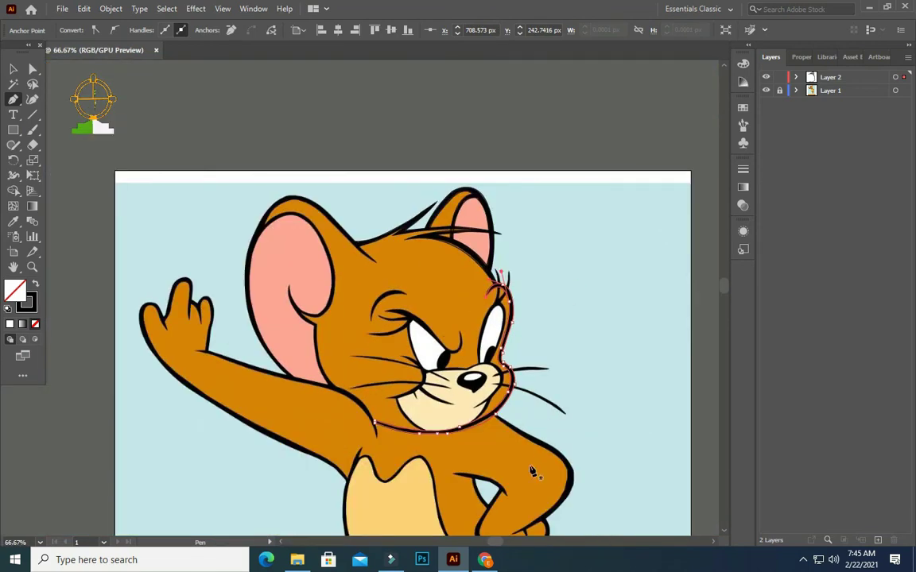
scroll(488, 394, "up", 3)
scroll(488, 395, "down", 3)
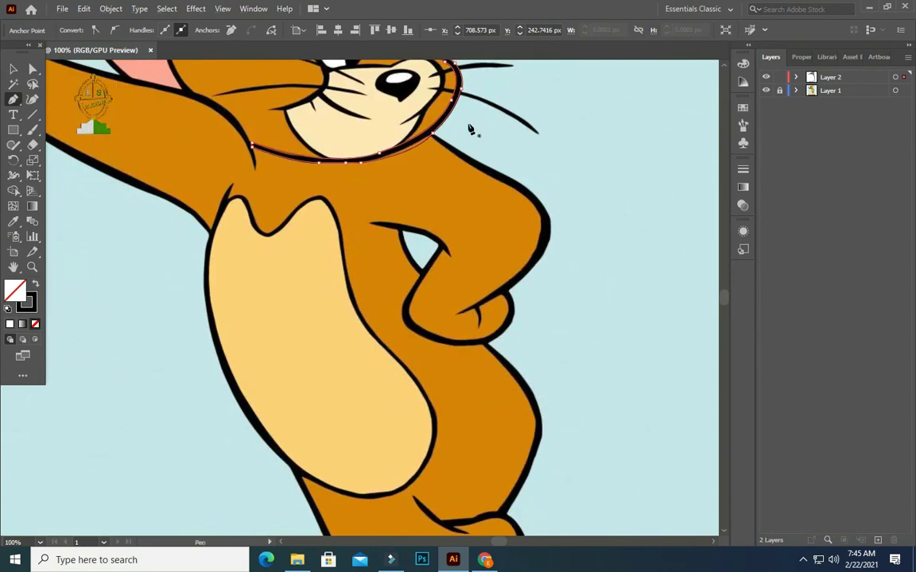
scroll(470, 129, "up", 2)
scroll(470, 129, "up", 2)
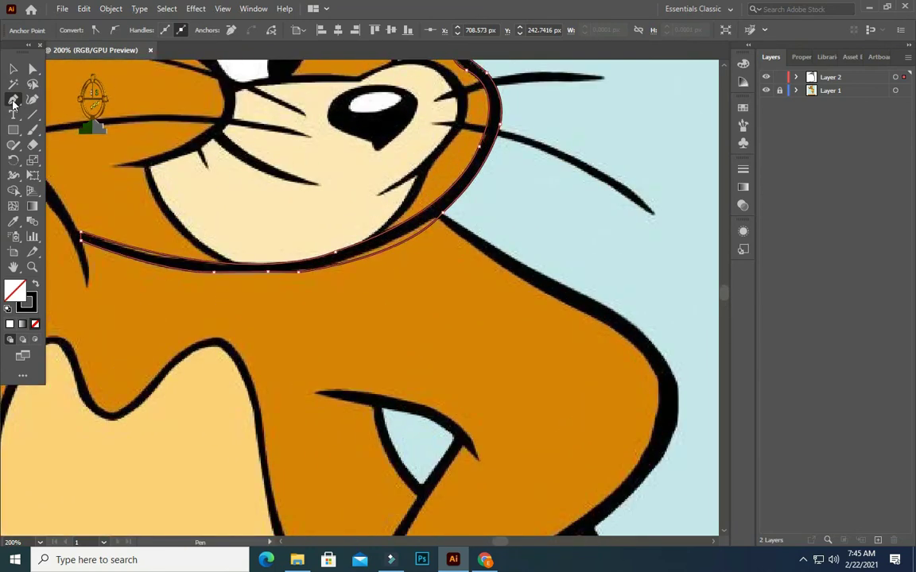
left_click_drag(12, 99, 72, 102)
scroll(392, 278, "up", 1)
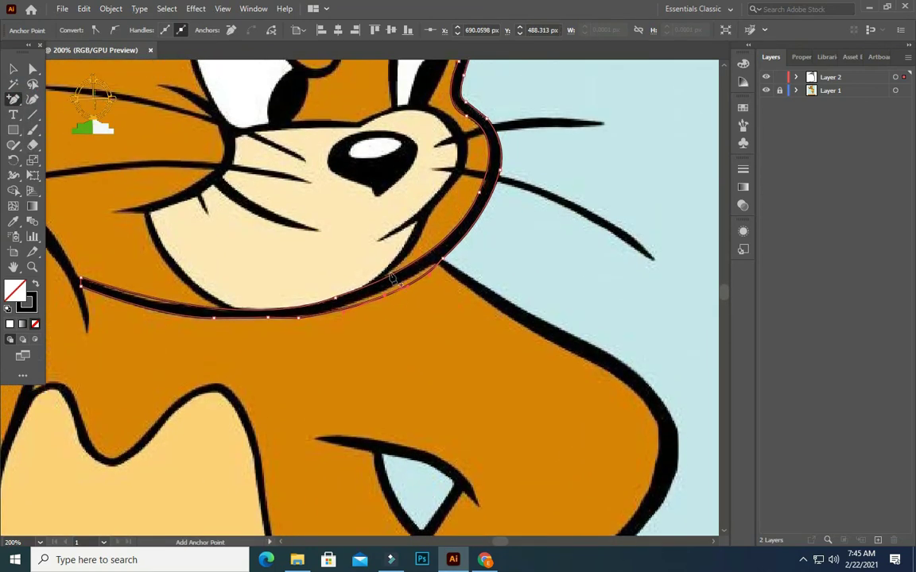
scroll(392, 278, "up", 3)
scroll(392, 278, "down", 2)
scroll(385, 302, "down", 1)
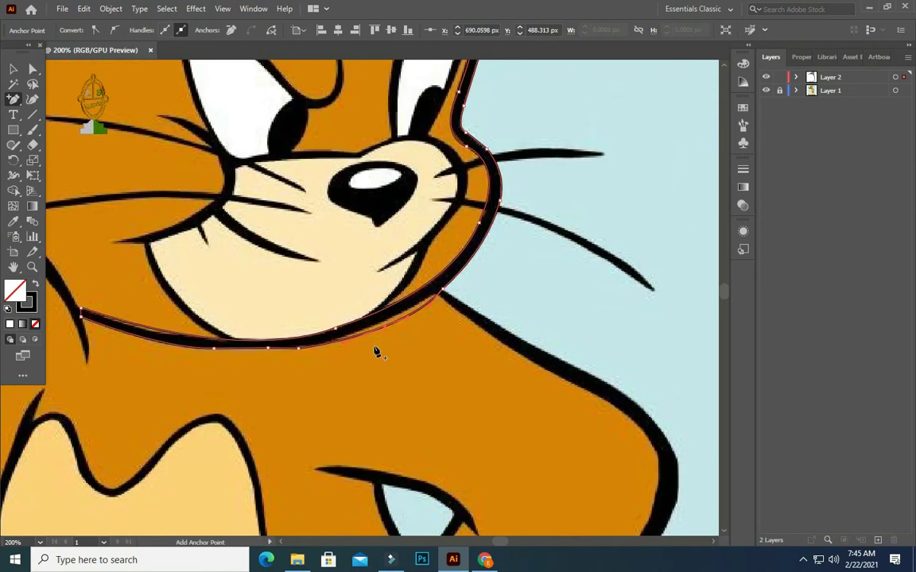
left_click(424, 306)
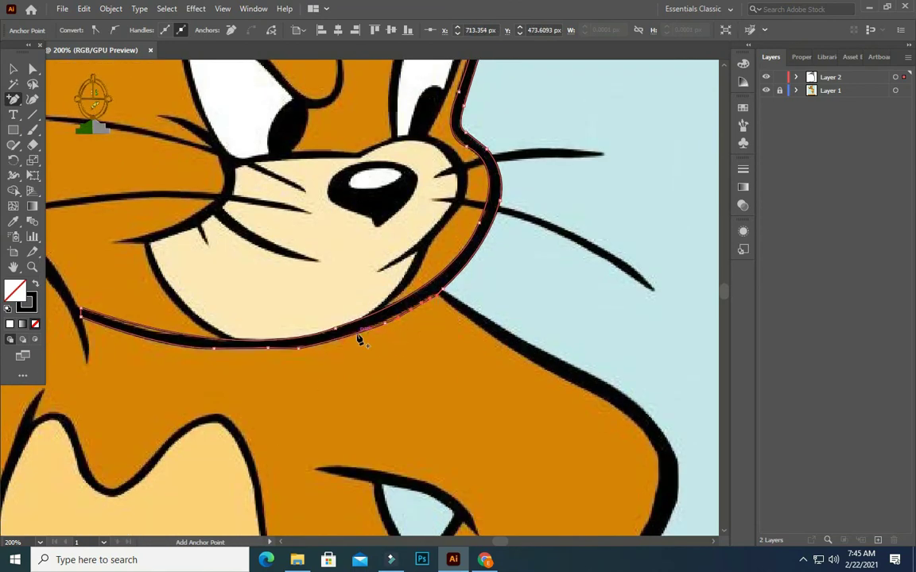
- Reshape the chin outline's anchors with the Anchor Point tool to follow the lower jaw
left_click_drag(12, 103, 55, 144)
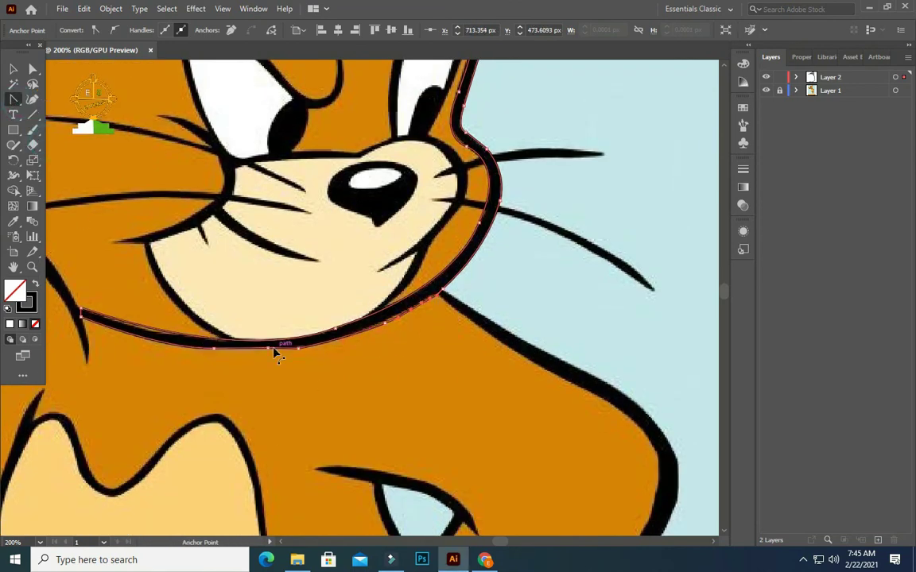
left_click_drag(272, 363, 258, 364)
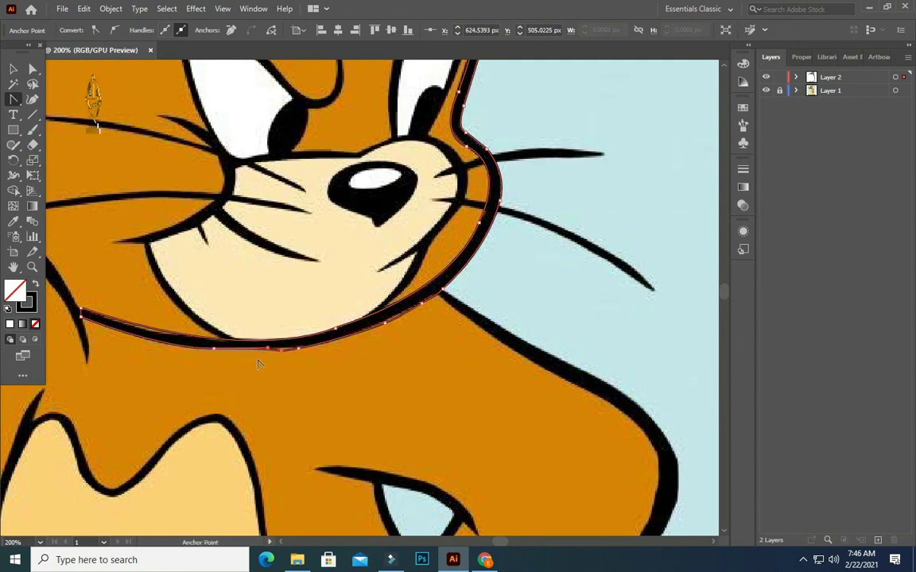
left_click(213, 349)
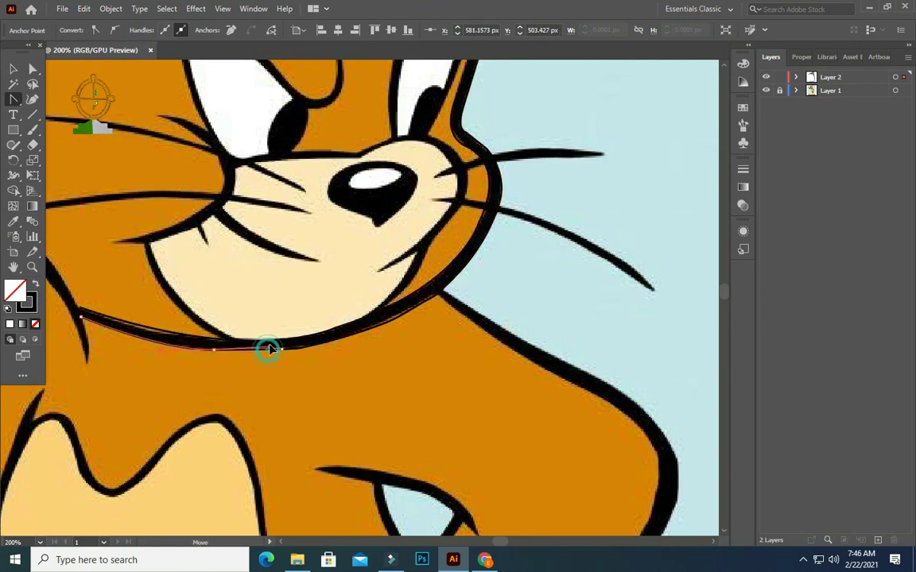
left_click(269, 359)
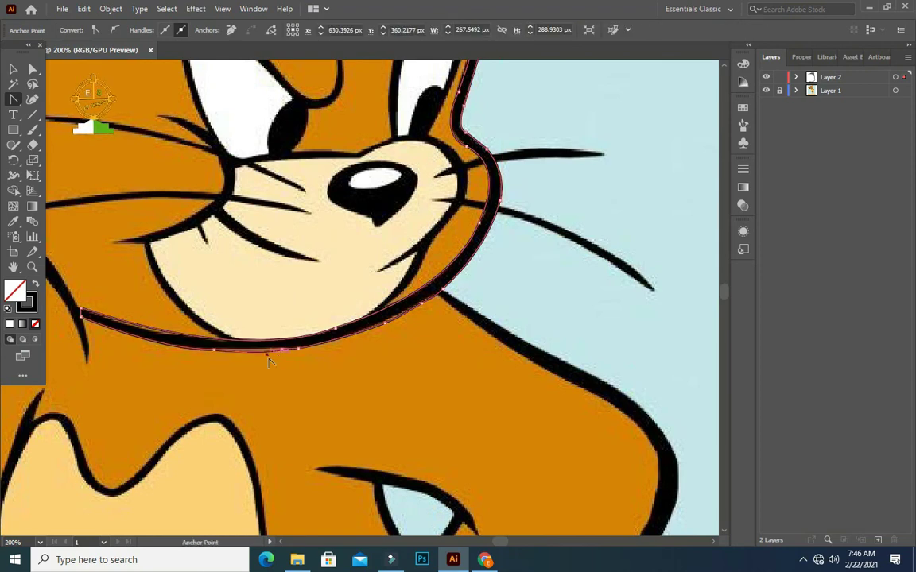
scroll(300, 373, "down", 1)
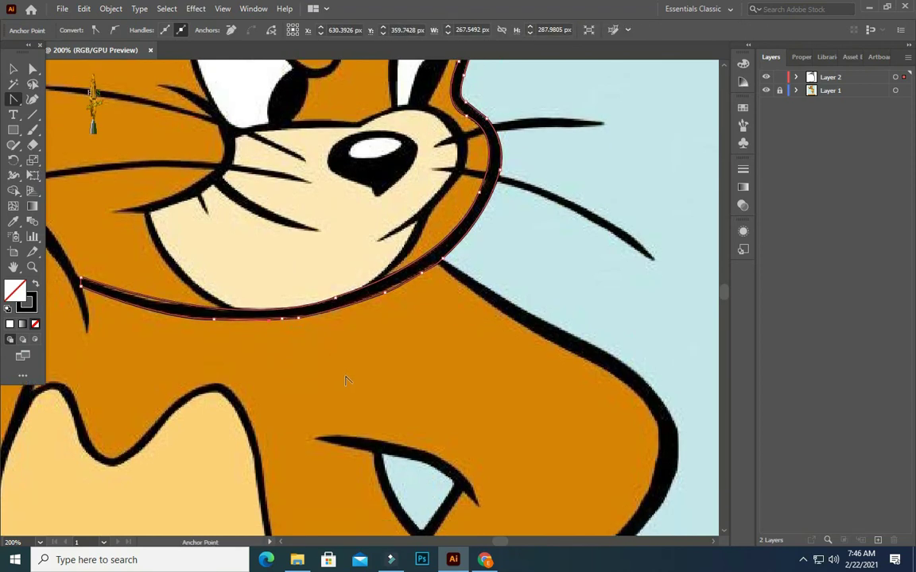
scroll(373, 372, "down", 2)
scroll(382, 342, "down", 3)
left_click_drag(11, 99, 47, 96)
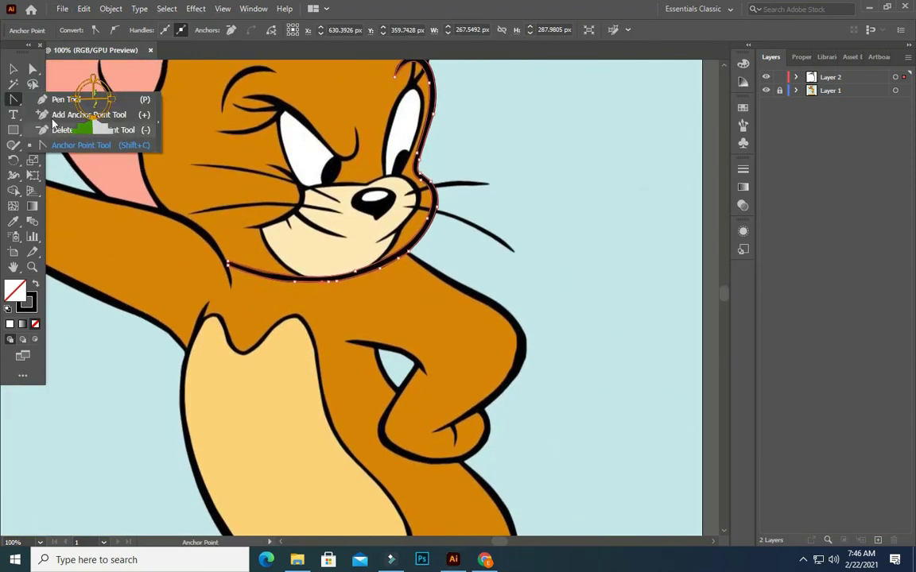
scroll(417, 265, "up", 2)
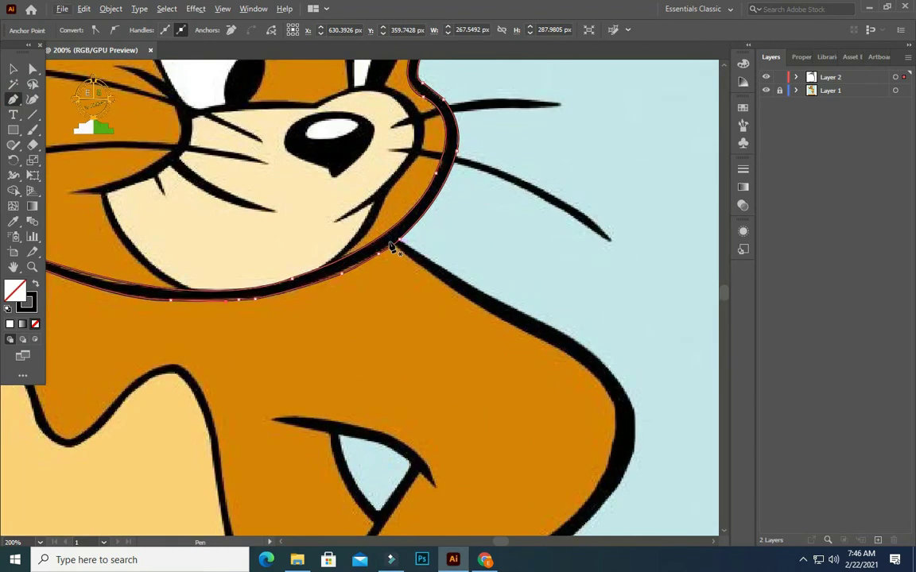
- Trace the shoulder and body outline down to the bend of the arm
left_click(391, 248)
scroll(413, 256, "down", 2)
left_click(440, 237)
scroll(588, 280, "down", 1)
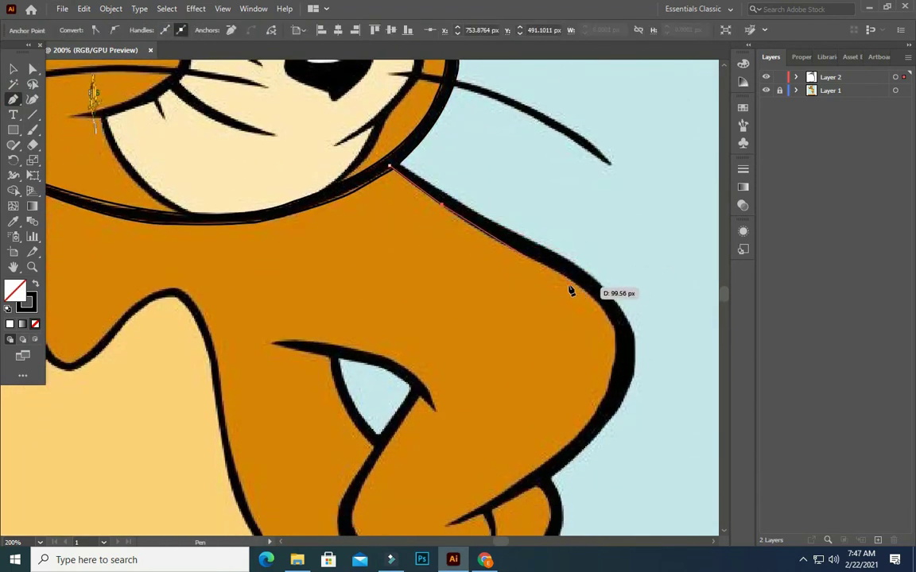
left_click(511, 247)
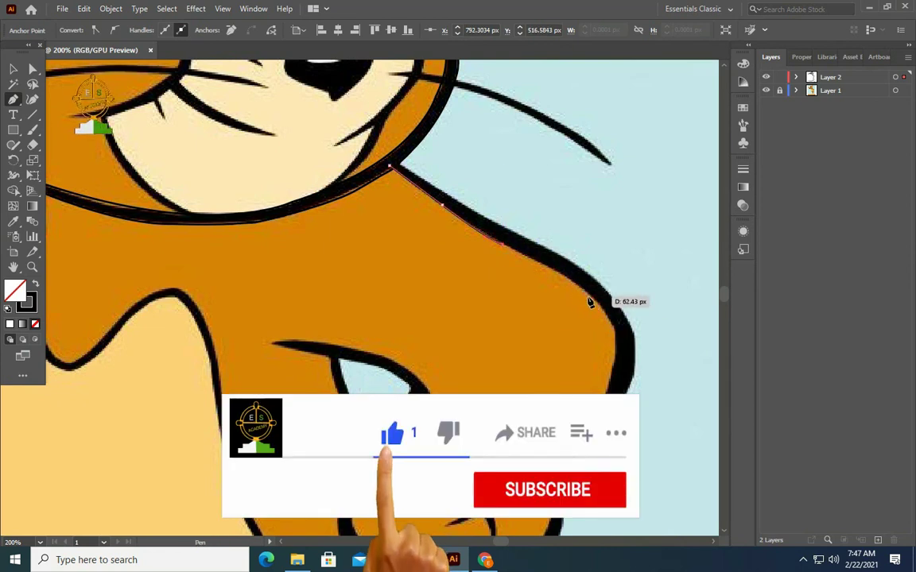
left_click(605, 316)
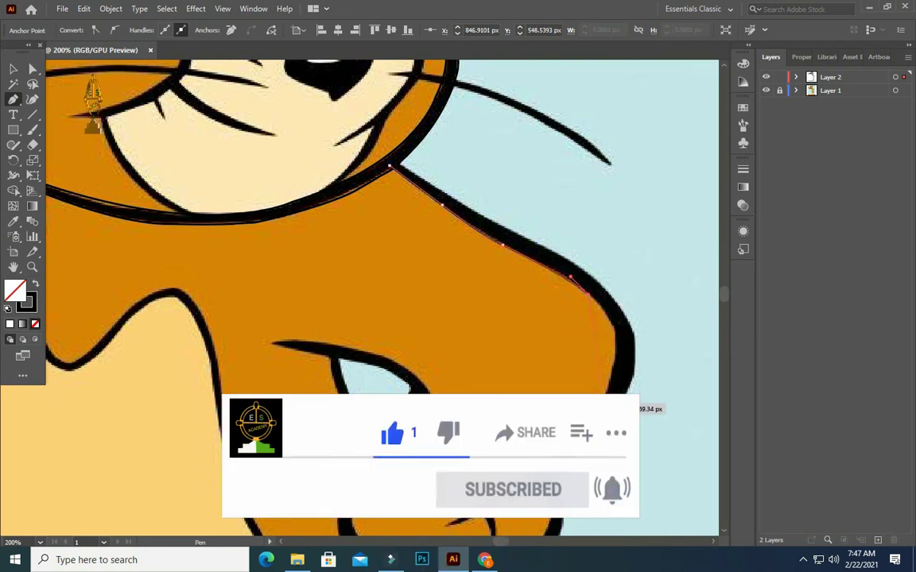
left_click_drag(603, 401, 649, 330)
scroll(382, 298, "down", 2)
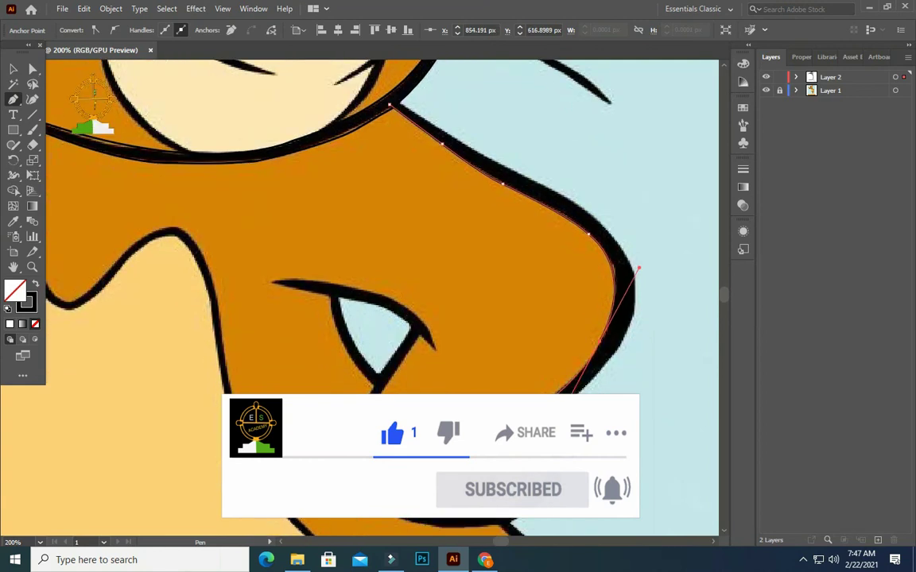
key("Escape")
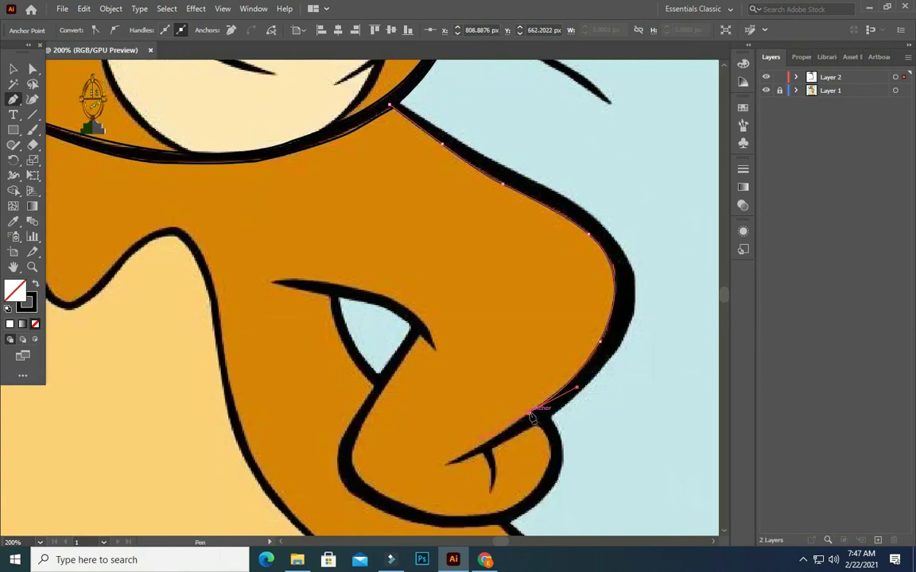
- Trace down the arm edge and close a path around the fist
mouse_move(532, 419)
left_mouse_down()
mouse_move(452, 468)
mouse_move(486, 459)
left_mouse_up()
key("Escape")
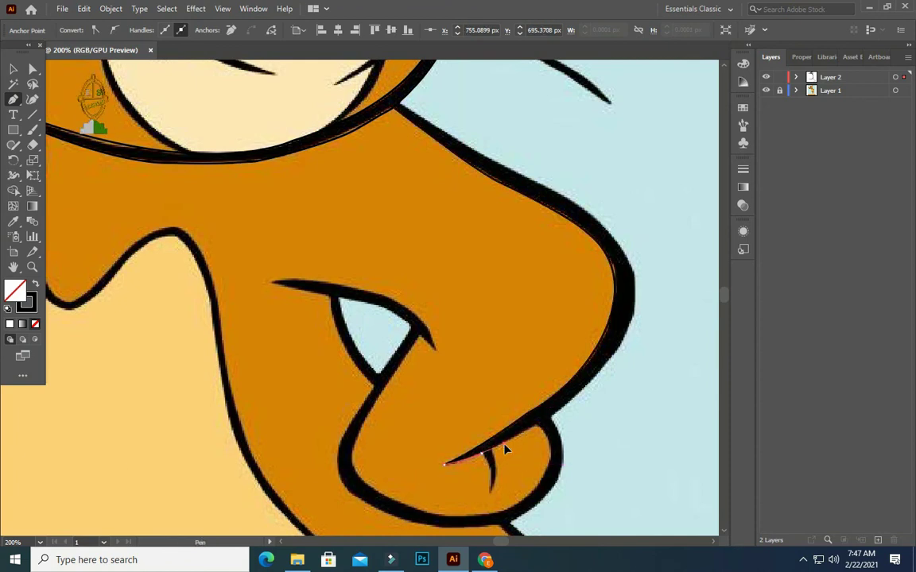
left_click(443, 464)
scroll(493, 457, "down", 2)
mouse_move(481, 453)
left_mouse_down()
mouse_move(492, 435)
mouse_move(487, 459)
left_mouse_up()
mouse_move(503, 398)
left_mouse_down()
mouse_move(493, 394)
mouse_move(505, 395)
mouse_move(536, 371)
mouse_move(551, 402)
left_mouse_up()
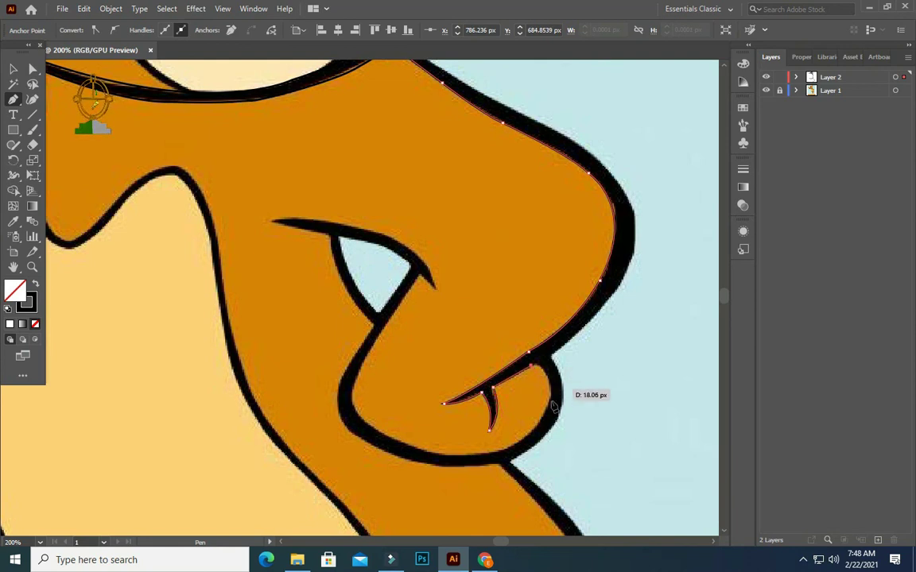
left_click_drag(528, 455, 531, 445)
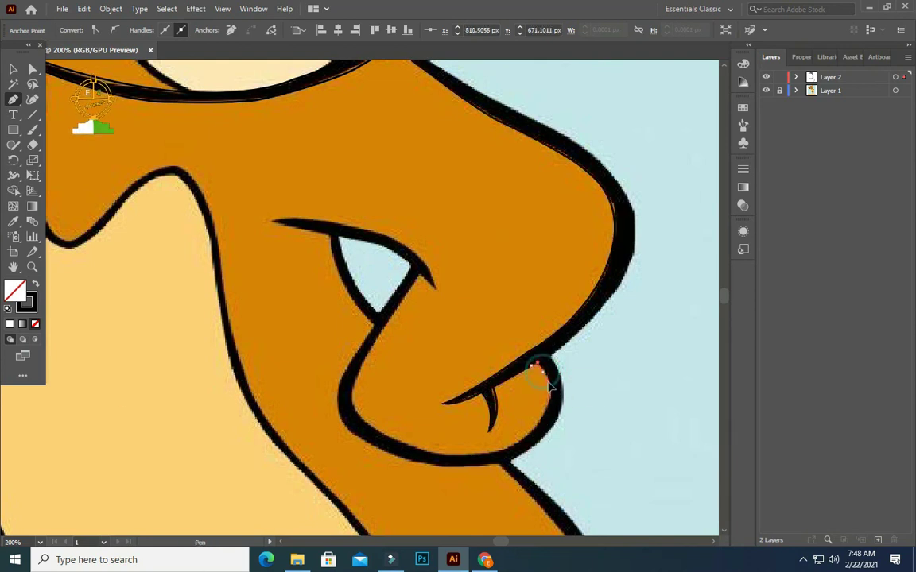
left_click_drag(543, 371, 551, 407)
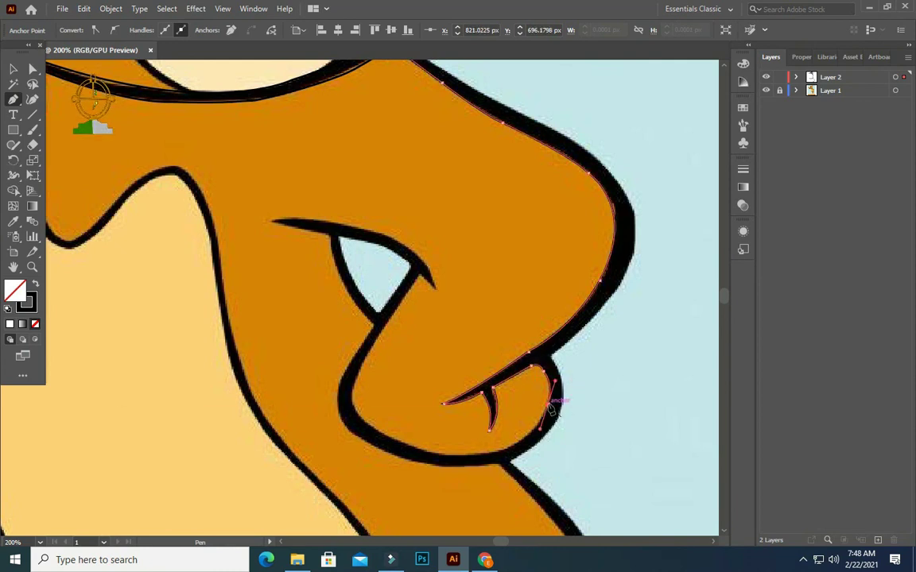
- Trace the fist's lower curve up the inner arm line and adjust an anchor
mouse_move(523, 445)
left_mouse_down()
mouse_move(493, 455)
mouse_move(423, 451)
left_mouse_up()
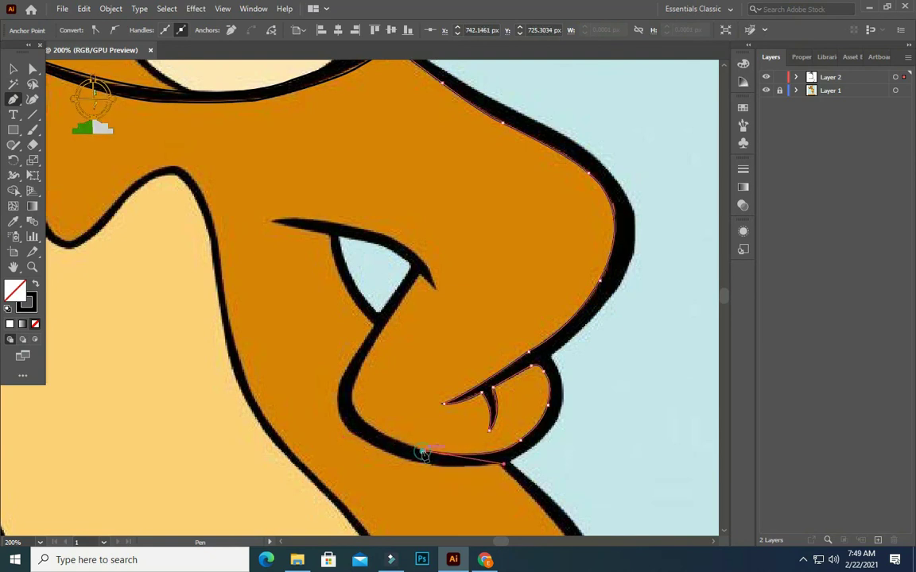
left_click_drag(354, 399, 353, 394)
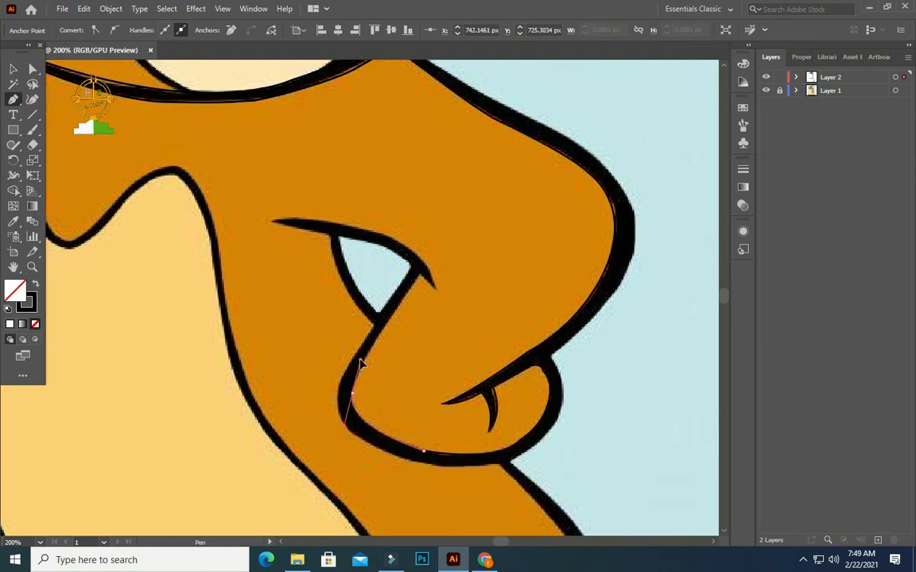
left_click_drag(419, 276, 425, 280)
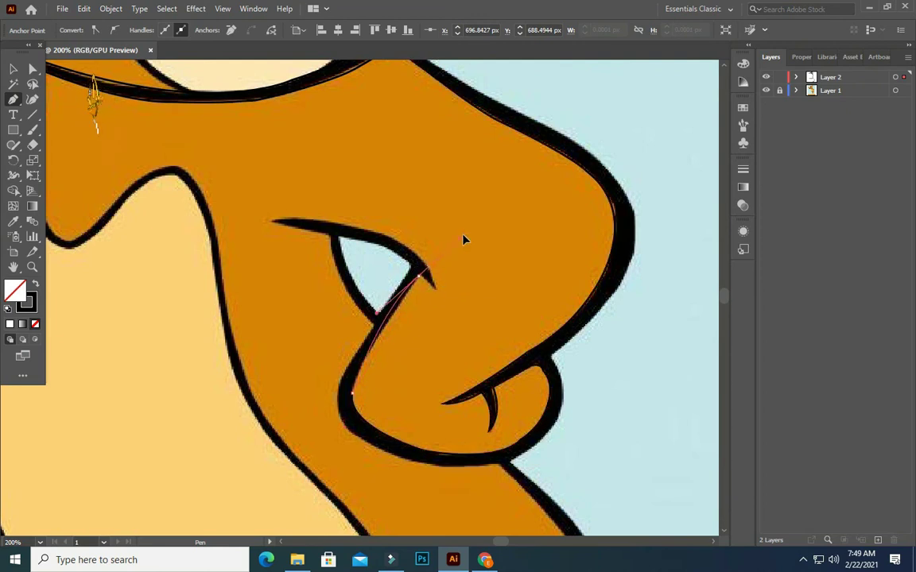
key("ctrl+space")
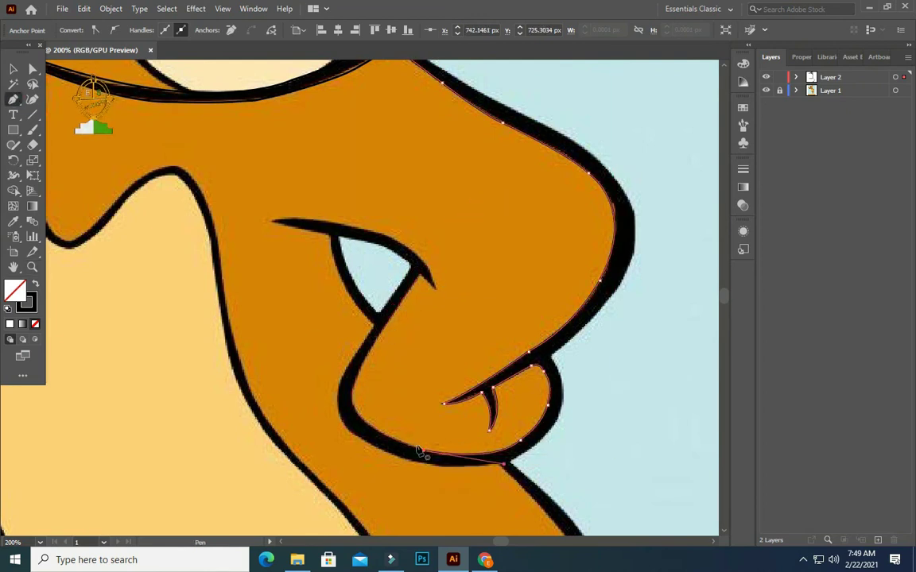
mouse_move(363, 427)
left_mouse_down()
mouse_move(361, 452)
mouse_move(362, 421)
mouse_move(433, 310)
mouse_move(420, 305)
mouse_move(437, 328)
mouse_move(401, 270)
left_mouse_up()
scroll(384, 317, "up", 2)
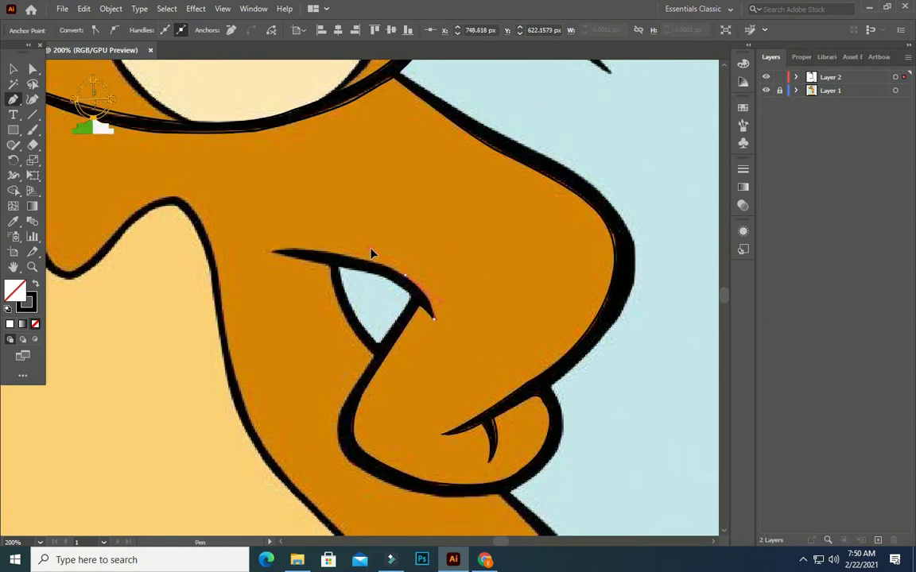
- Outline the triangular gap inside the arm as a closed path
left_click(270, 252)
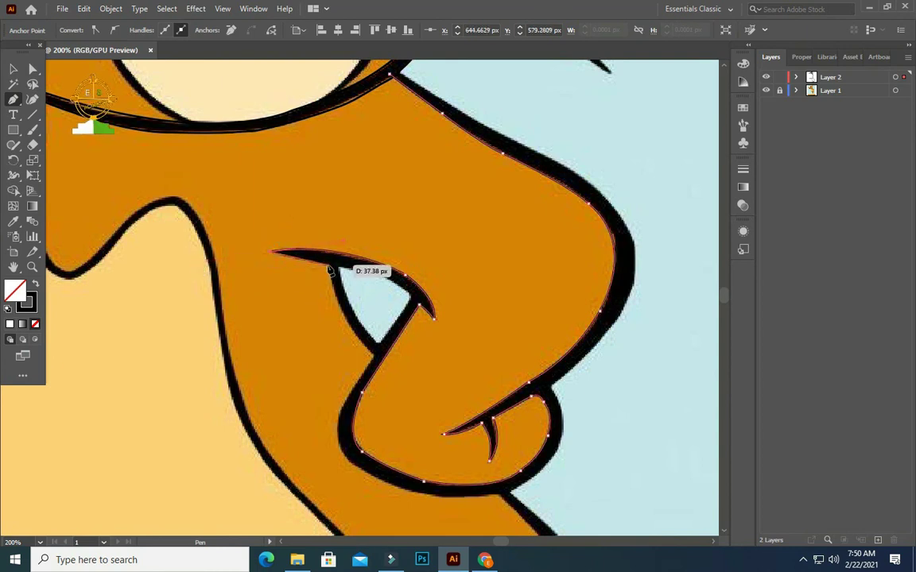
left_click(328, 266)
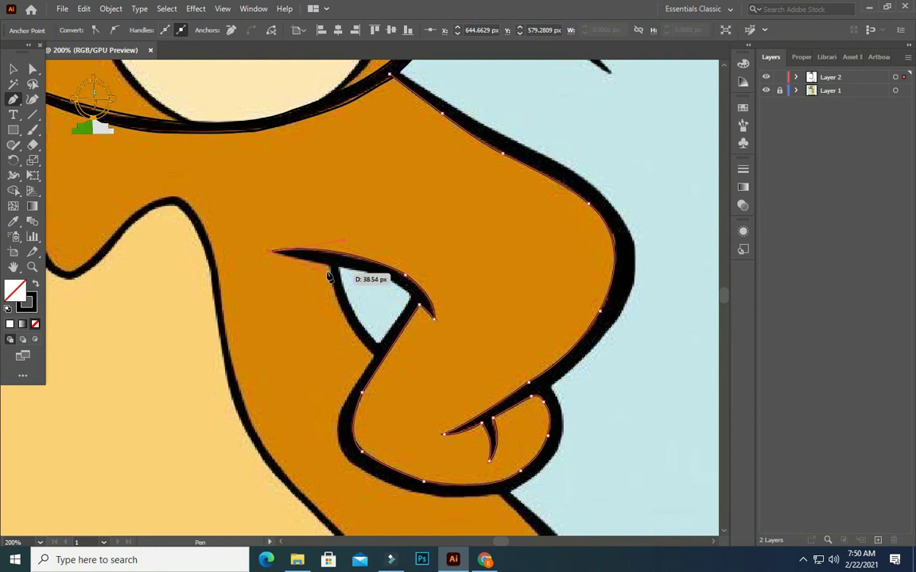
left_click(374, 360)
left_click(406, 383, "ctrl")
- Trace down the inner arm edge and around the bottom of the fist
scroll(374, 365, "down", 2)
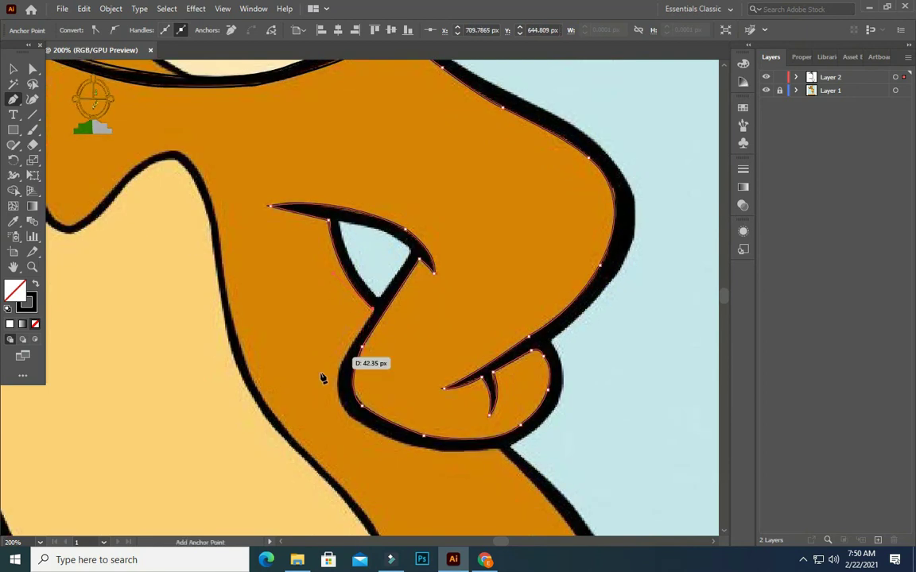
left_click(337, 373)
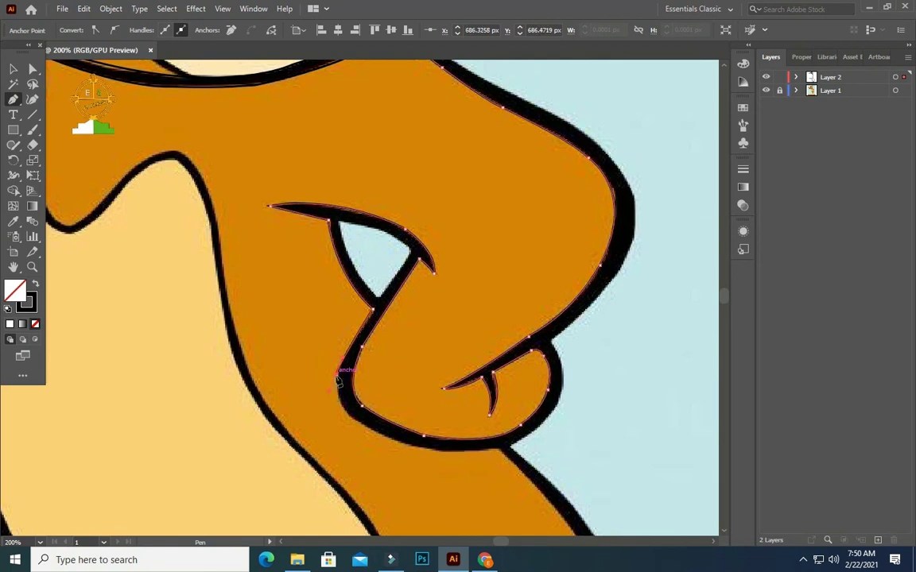
left_click(361, 406)
left_click(435, 450)
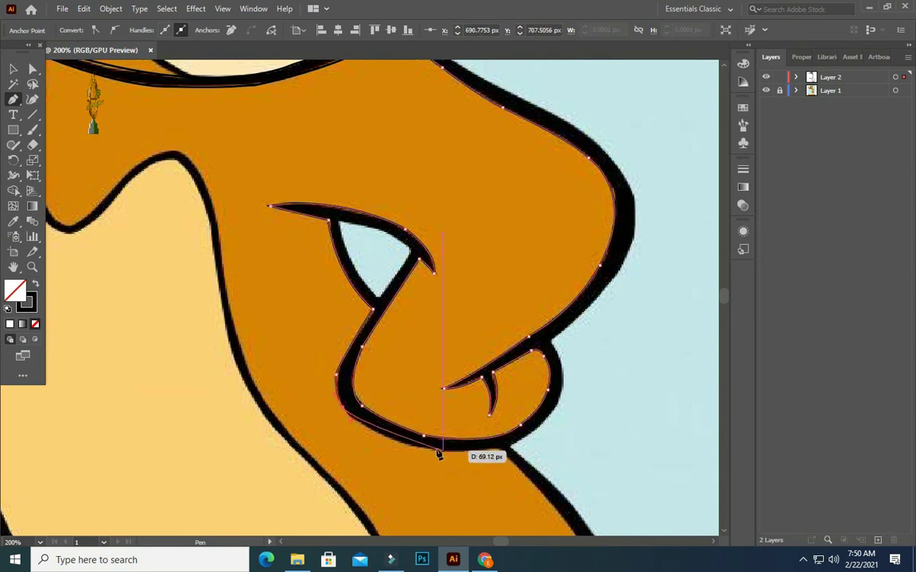
left_click_drag(521, 438, 560, 411)
left_click(519, 437)
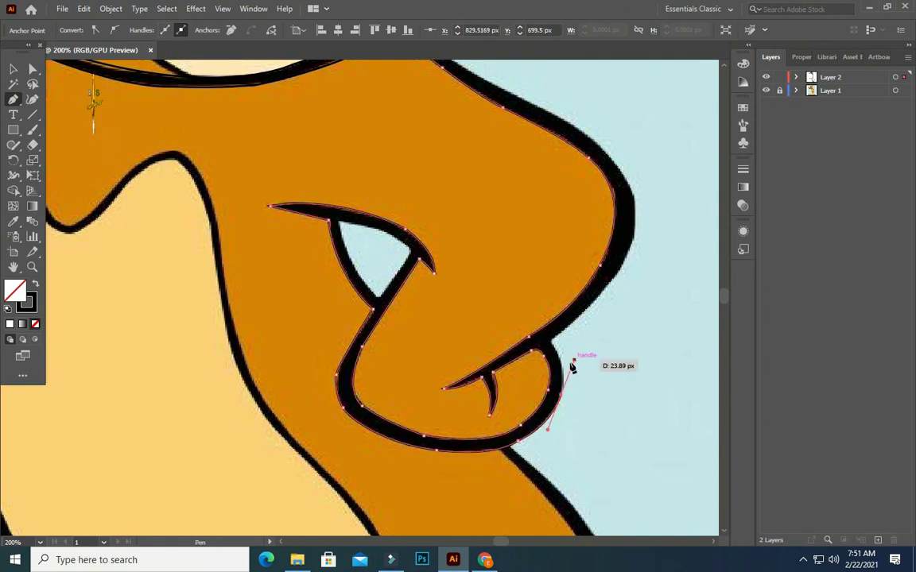
scroll(560, 410, "up", 1)
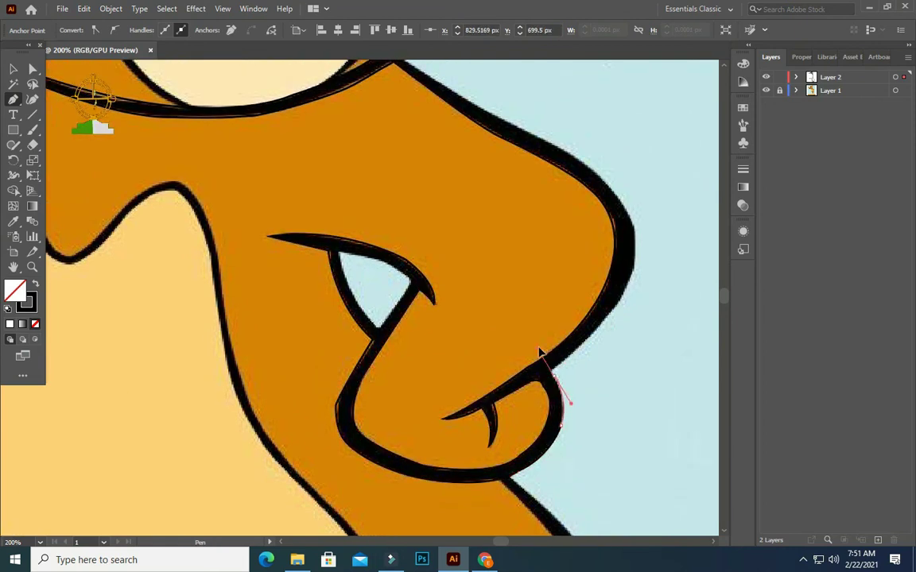
left_click(553, 371)
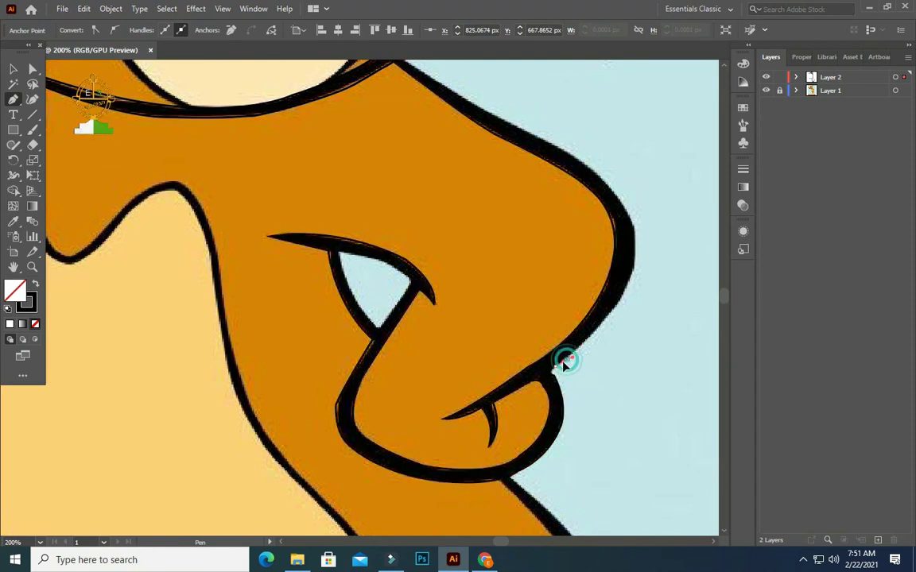
- Retrace the outer arm edge from the fist up to just below the chin
left_click(612, 303)
scroll(632, 334, "up", 3)
left_click(625, 372)
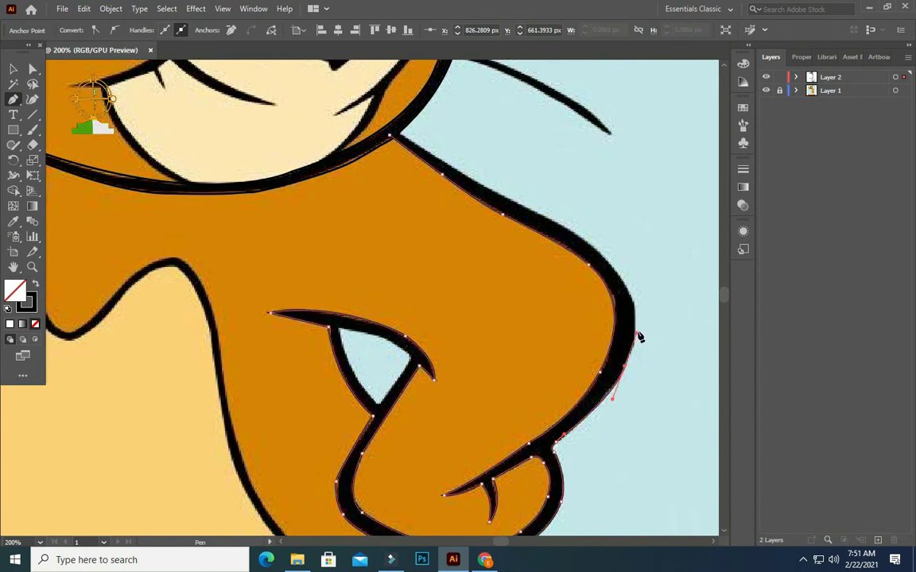
scroll(636, 334, "up", 2)
left_click(606, 293)
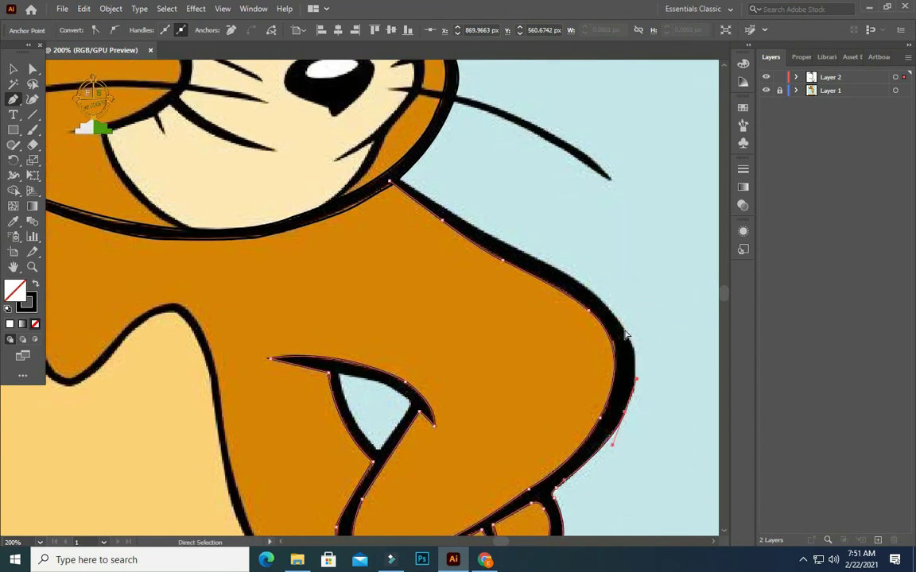
left_click_drag(636, 403, 634, 394)
left_click_drag(645, 350, 634, 352)
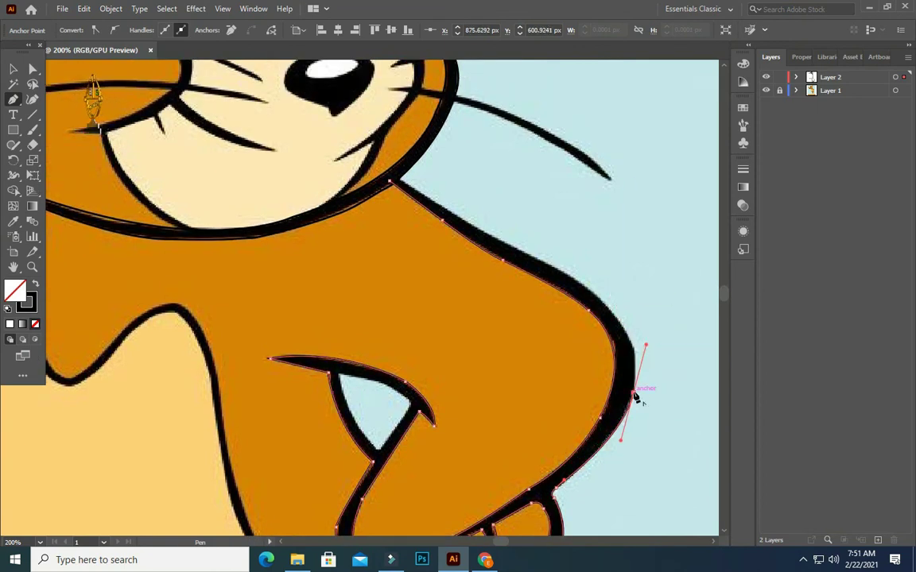
left_click_drag(538, 259, 451, 219)
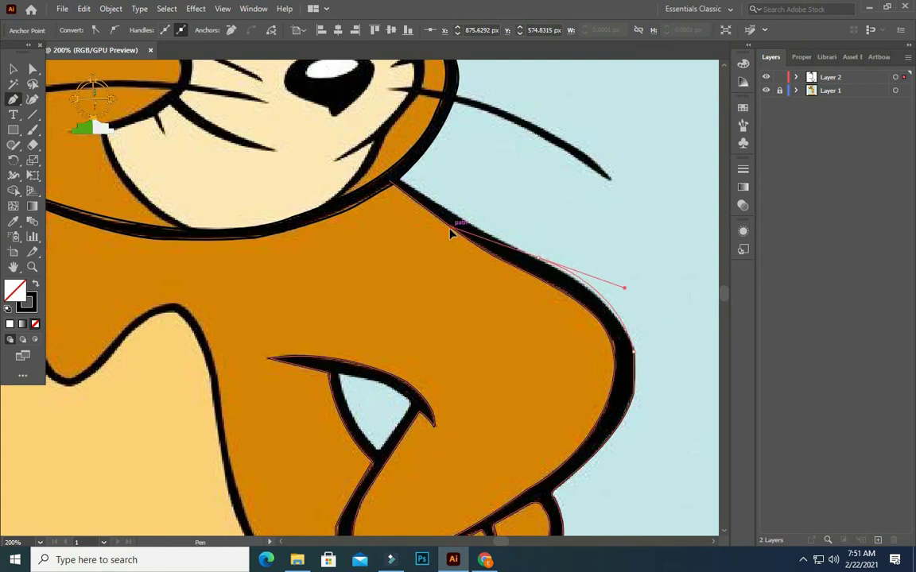
scroll(450, 219, "up", 4)
left_click_drag(536, 426, 451, 385)
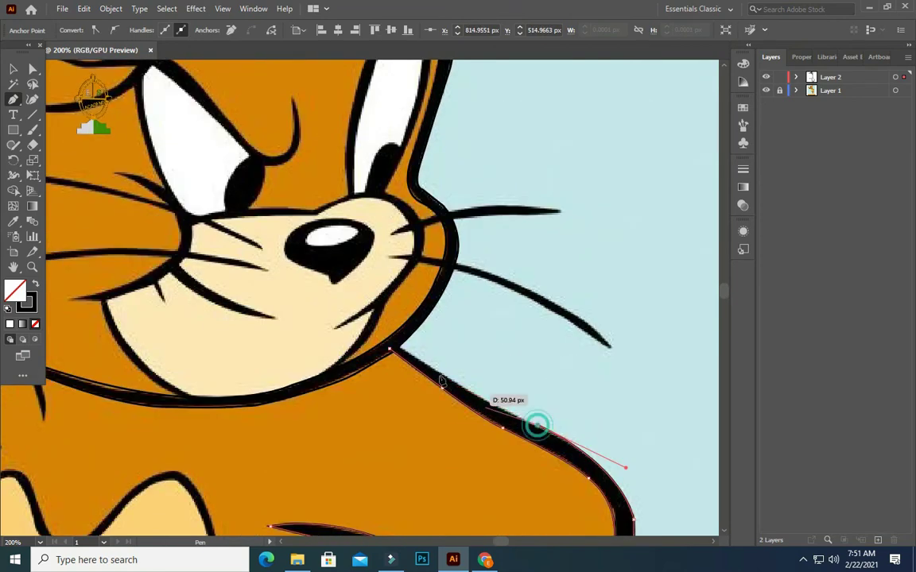
left_click(411, 353)
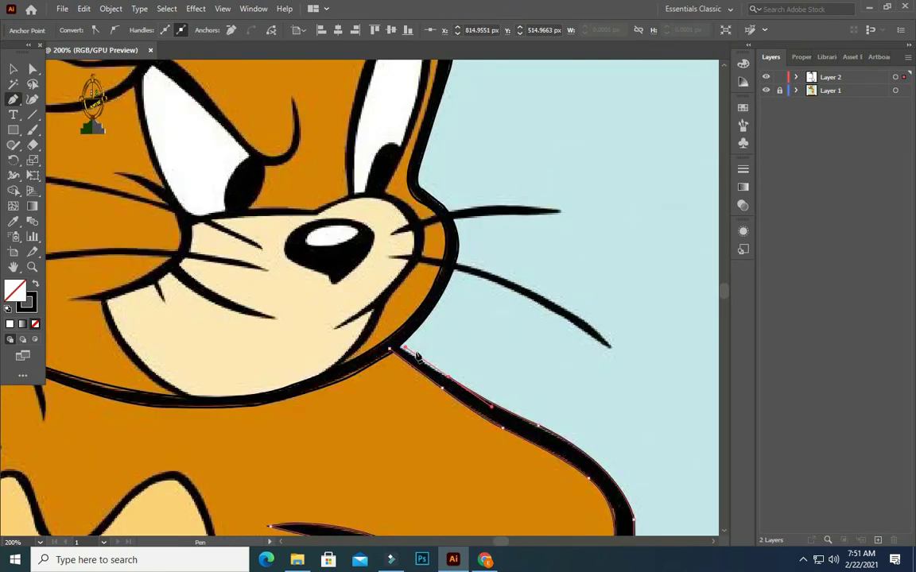
left_click_drag(405, 350, 395, 344)
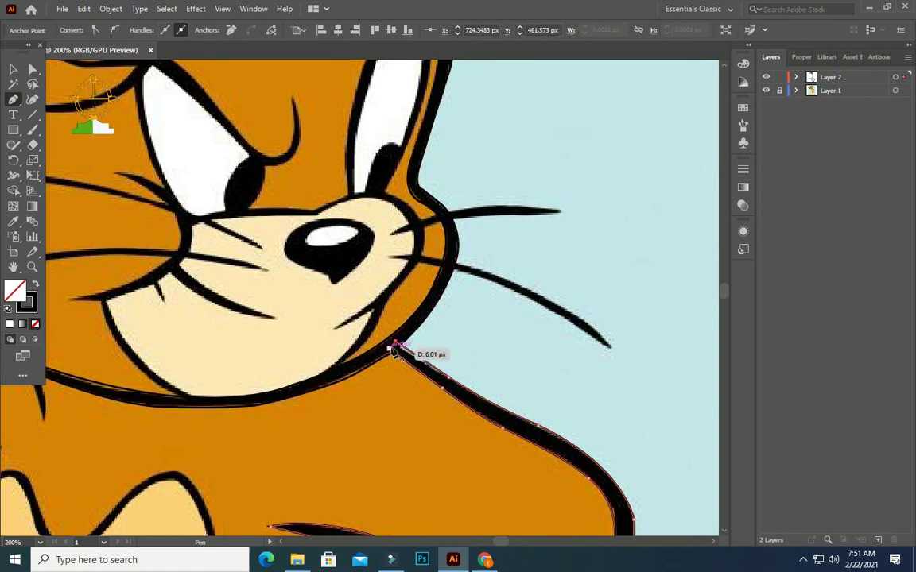
- Move down to the belly and start a new pen path along its right outline
scroll(406, 349, "down", 3, "alt")
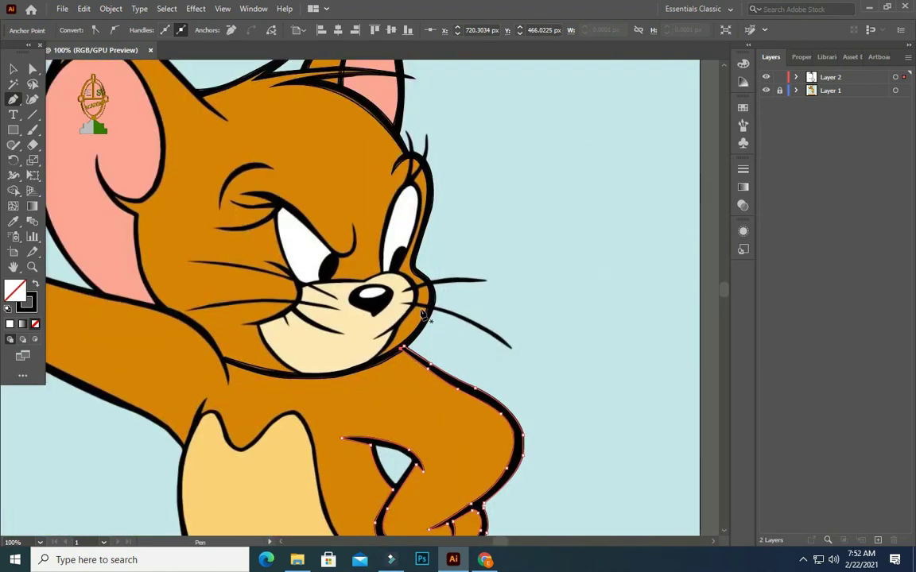
scroll(405, 208, "up", 1)
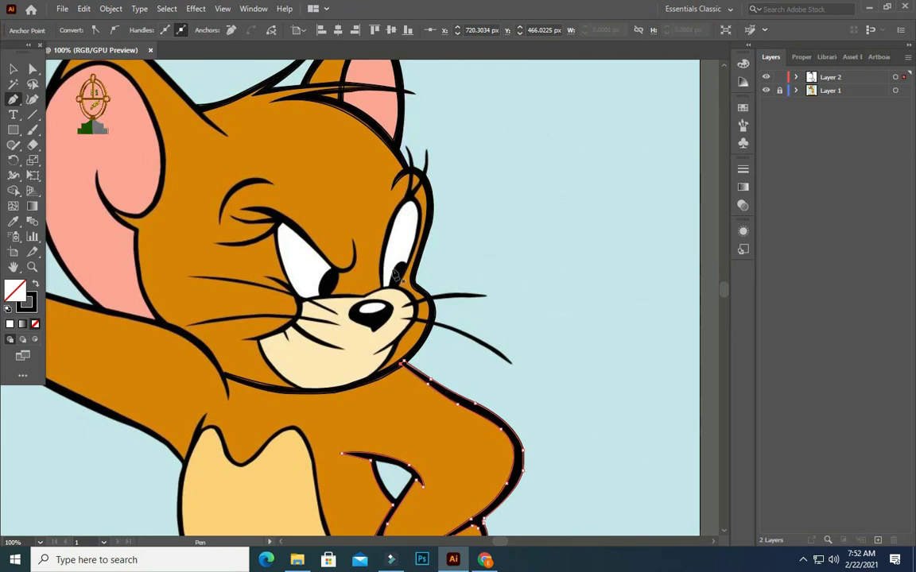
scroll(466, 392, "down", 5)
scroll(483, 379, "down", 2)
scroll(482, 378, "down", 1, "alt")
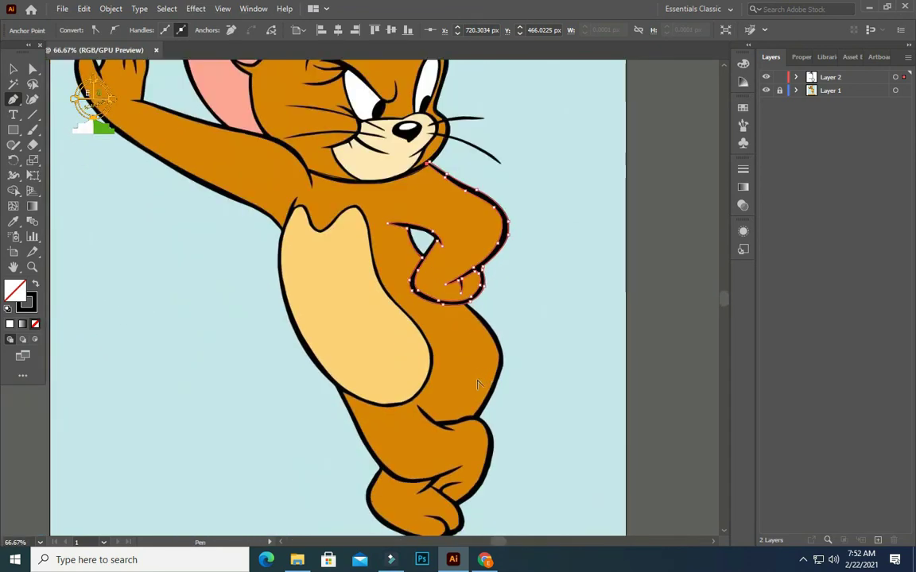
scroll(460, 279, "up", 1, "alt")
scroll(459, 278, "up", 3, "alt")
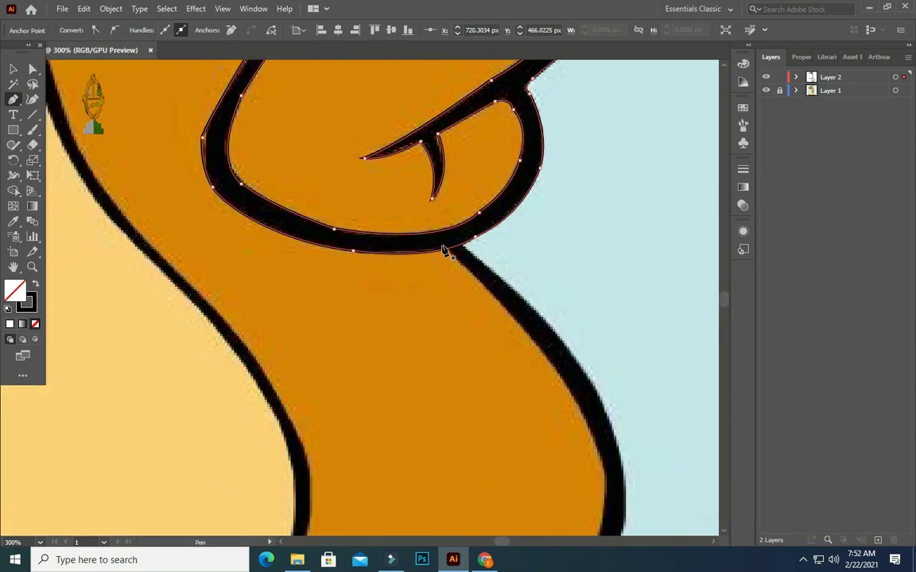
left_click_drag(444, 249, 496, 306)
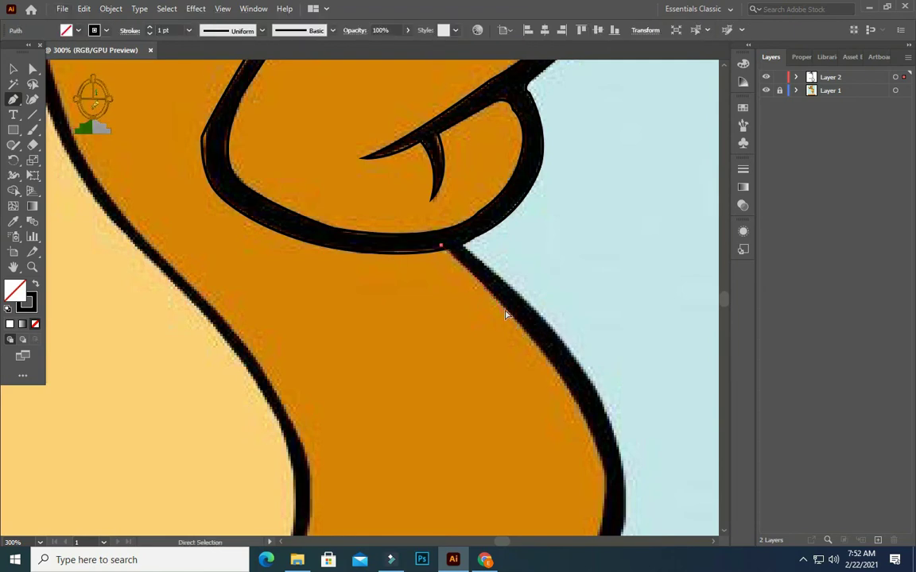
scroll(520, 342, "down", 1)
scroll(525, 340, "down", 3)
- Trace the arm crease as a closed shape, including its spike tip
left_click_drag(584, 360, 597, 383)
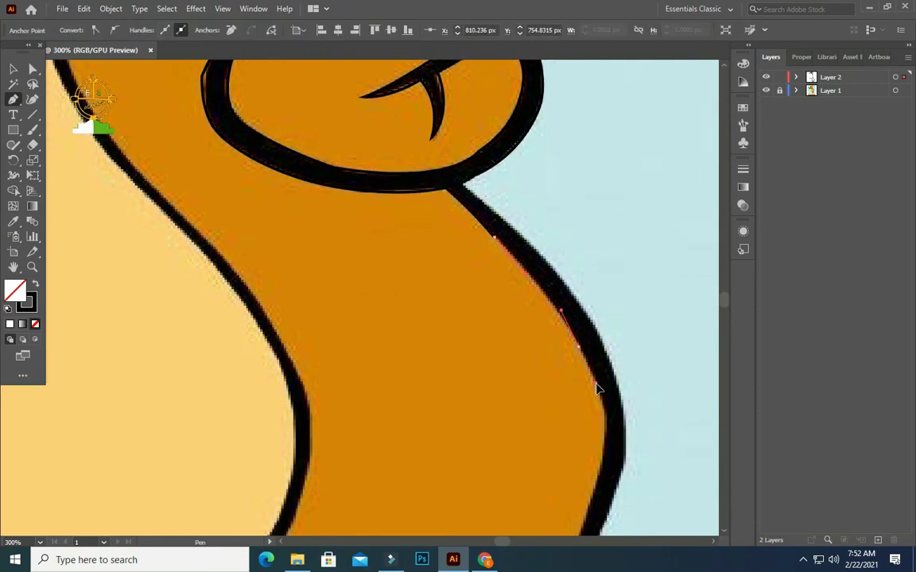
scroll(603, 388, "down", 5)
left_click(584, 470)
scroll(584, 470, "down", 8)
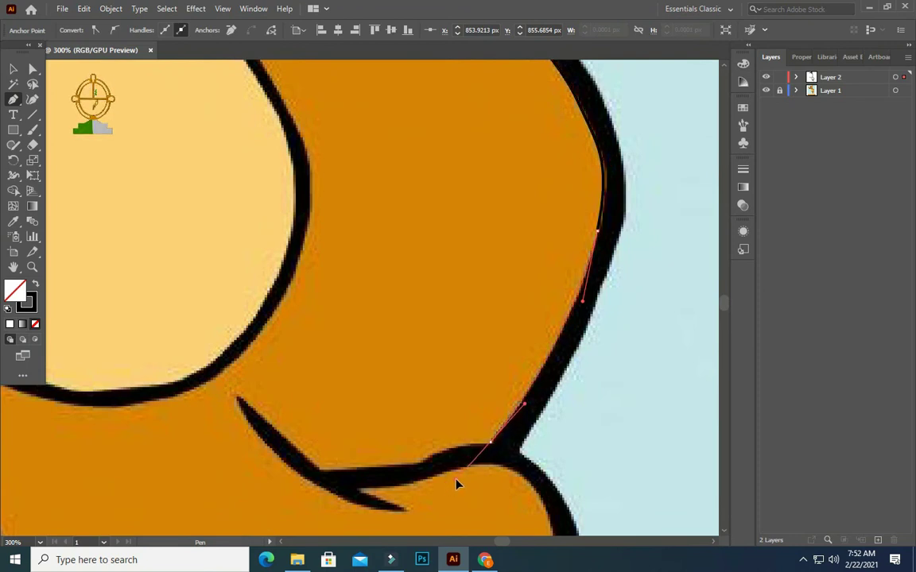
left_click_drag(419, 463, 392, 493)
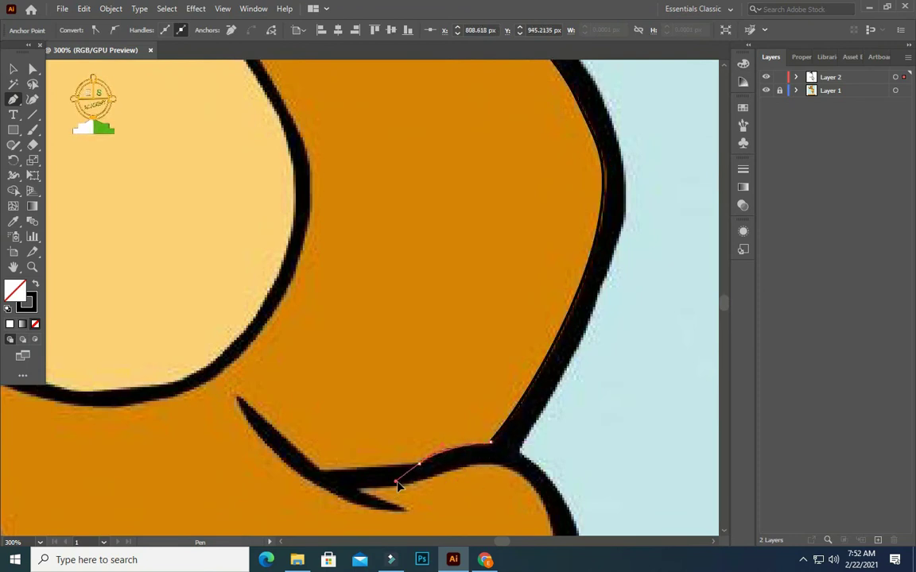
left_click(320, 469)
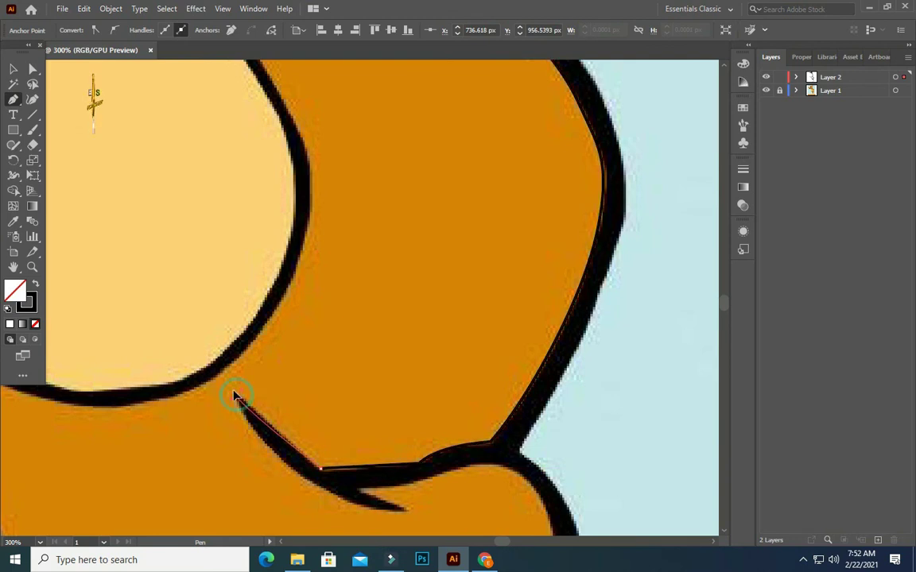
scroll(219, 382, "down", 2)
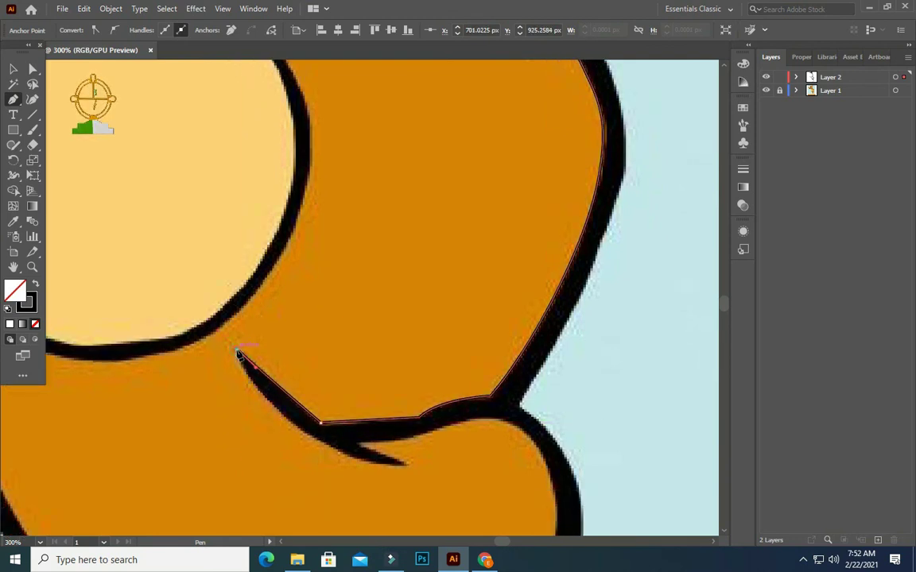
left_click(305, 435)
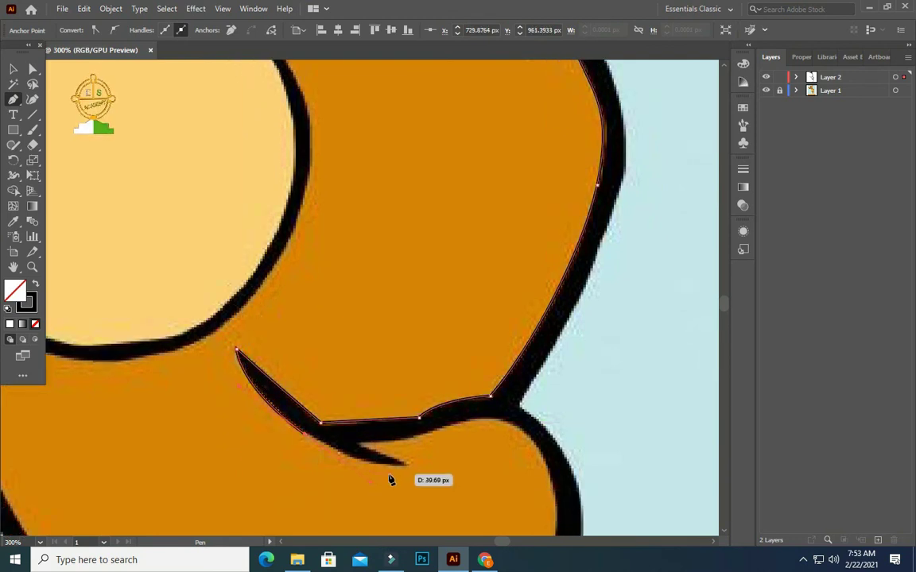
left_click(340, 451)
left_click(363, 462)
left_click(405, 466)
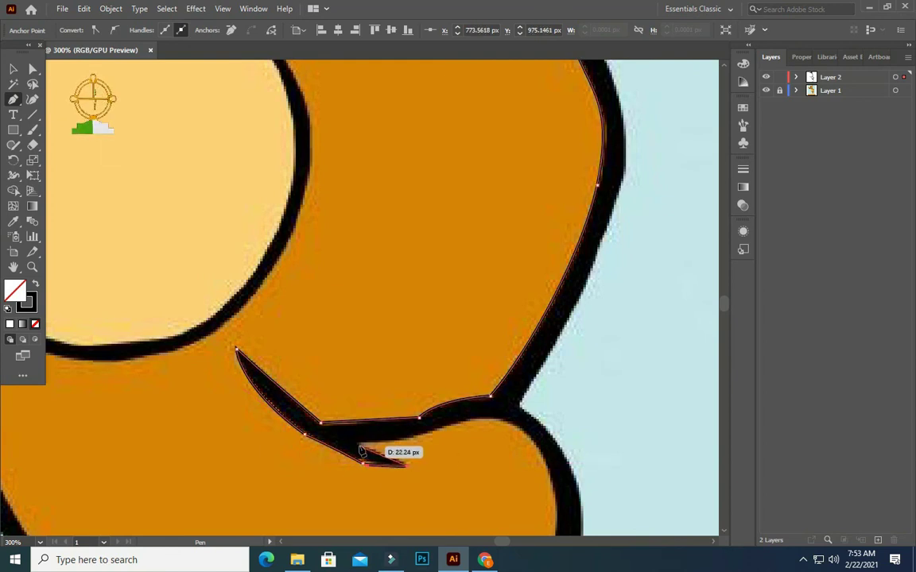
- Extend a path from the spike along the crease's underside and down the fist's right edge
left_click(362, 450)
left_click(364, 449)
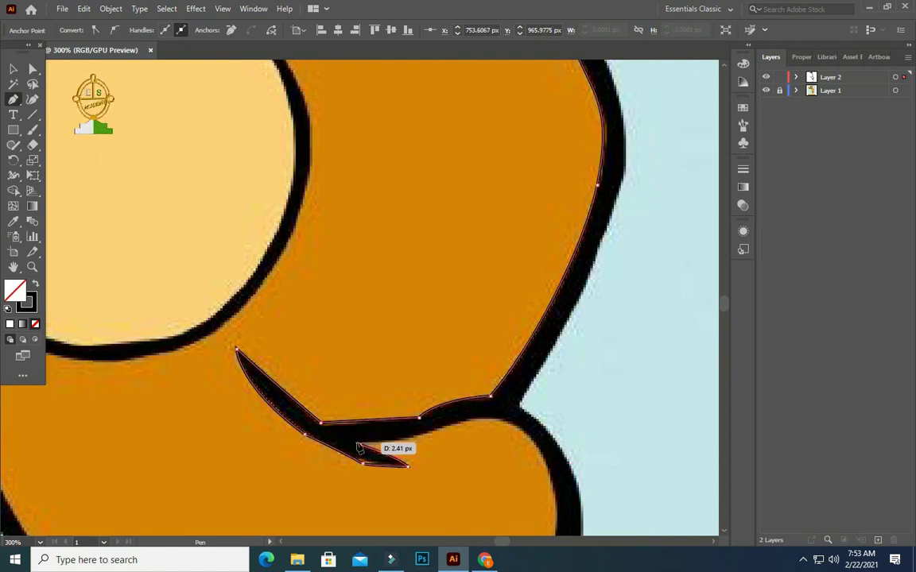
left_click(403, 438)
left_click(468, 419)
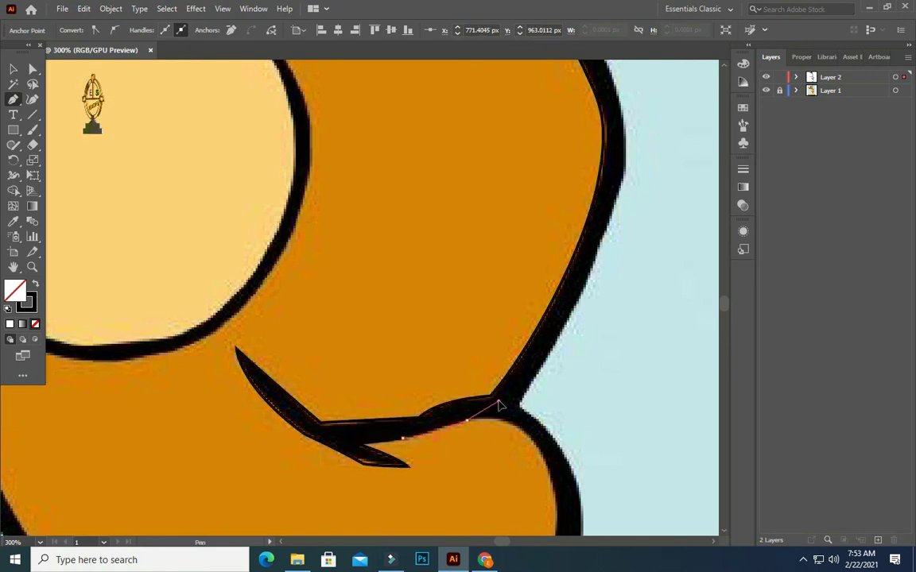
left_click(505, 407)
scroll(525, 446, "down", 1)
left_click(547, 407)
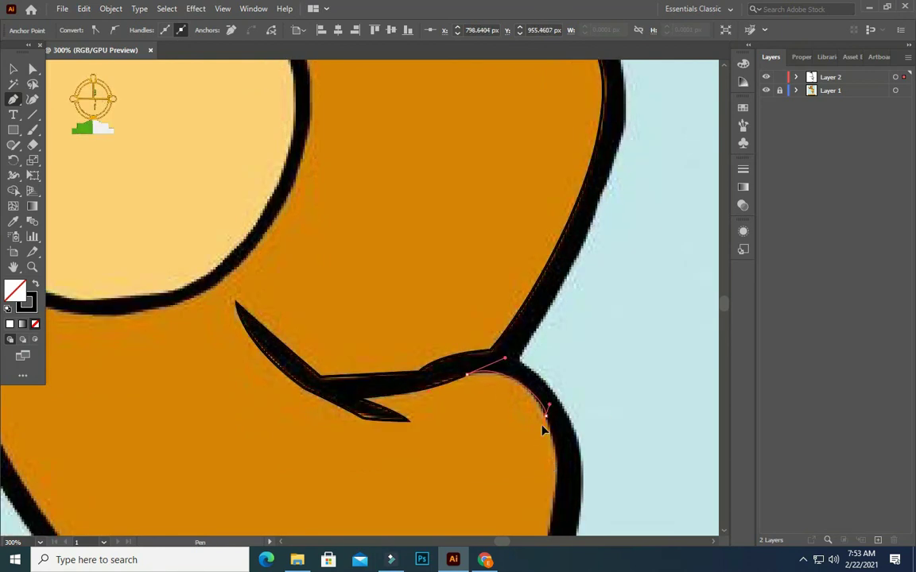
scroll(554, 433, "down", 2)
left_click_drag(547, 418, 526, 457)
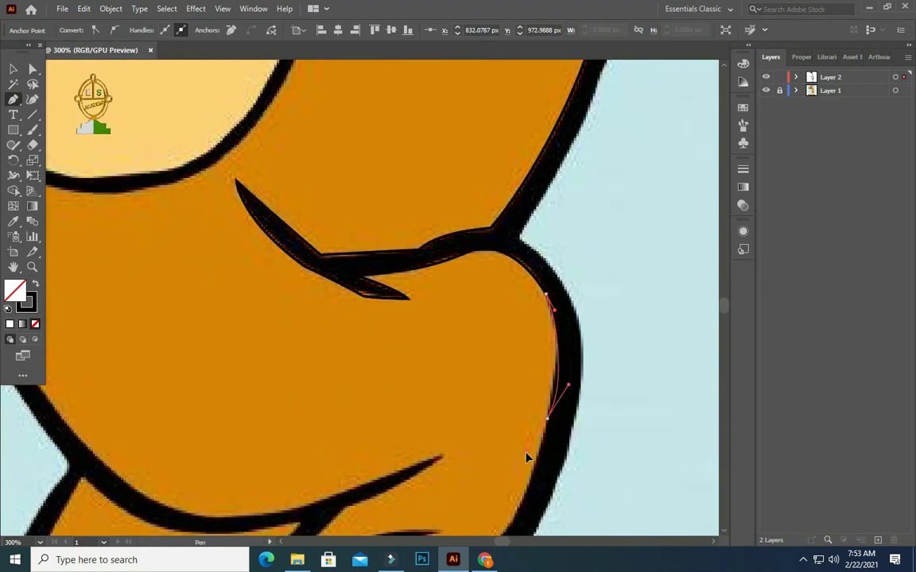
scroll(531, 476, "down", 2)
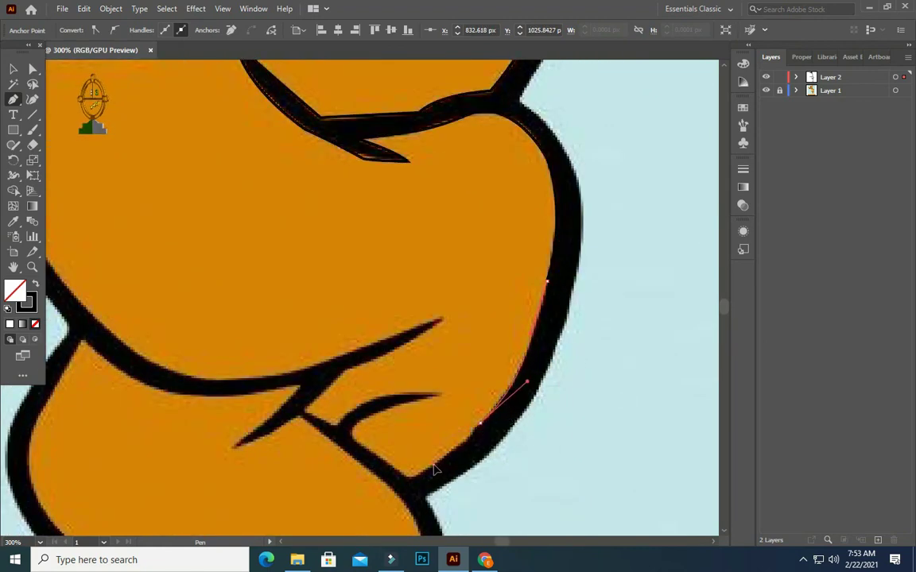
- Trace the fist's hook and crease lines with curved anchors
left_click(410, 477)
mouse_move(399, 486)
left_mouse_down()
mouse_move(392, 463)
mouse_move(353, 444)
mouse_move(437, 401)
mouse_move(360, 401)
mouse_move(334, 427)
mouse_move(386, 407)
left_mouse_up()
mouse_move(337, 430)
left_mouse_down()
mouse_move(308, 414)
mouse_move(345, 377)
left_mouse_up()
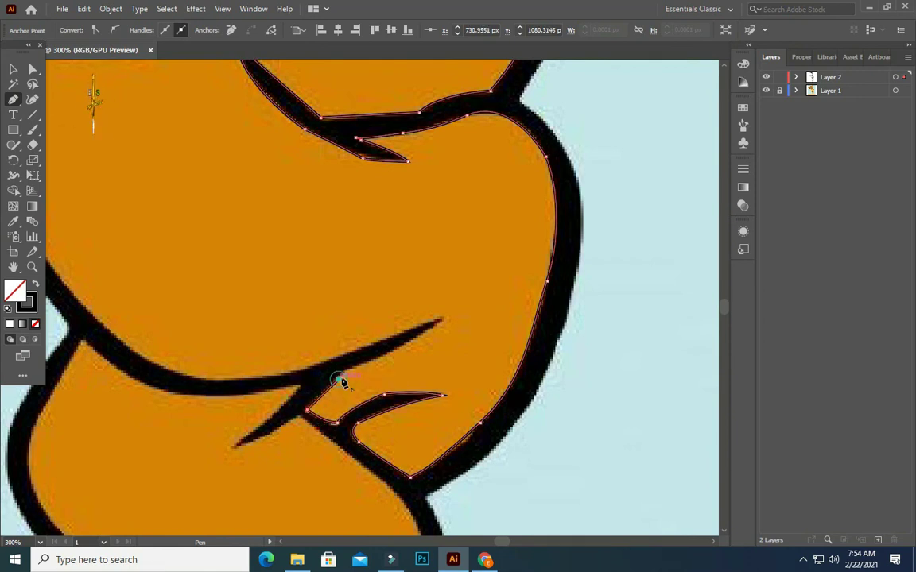
mouse_move(342, 370)
left_mouse_down()
mouse_move(448, 323)
mouse_move(353, 355)
left_mouse_up()
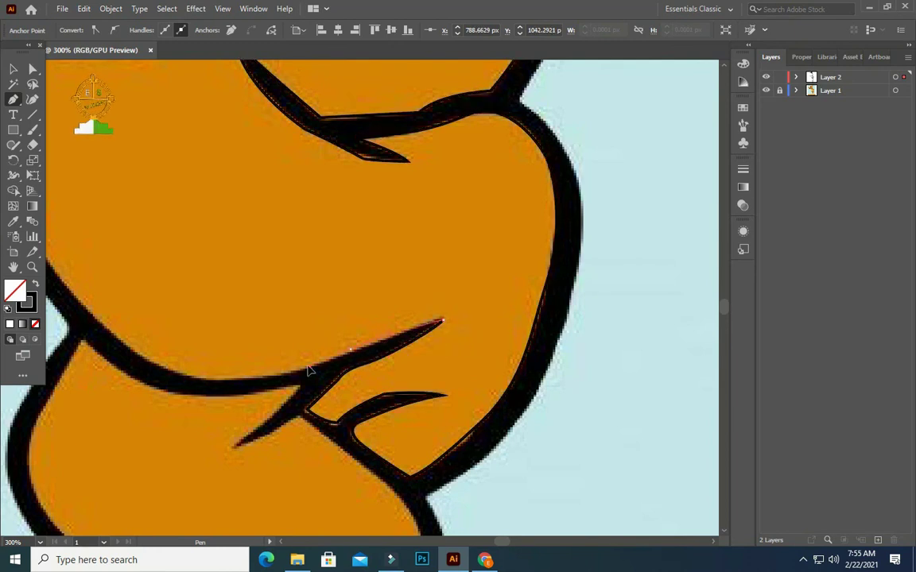
left_click_drag(443, 322, 267, 378)
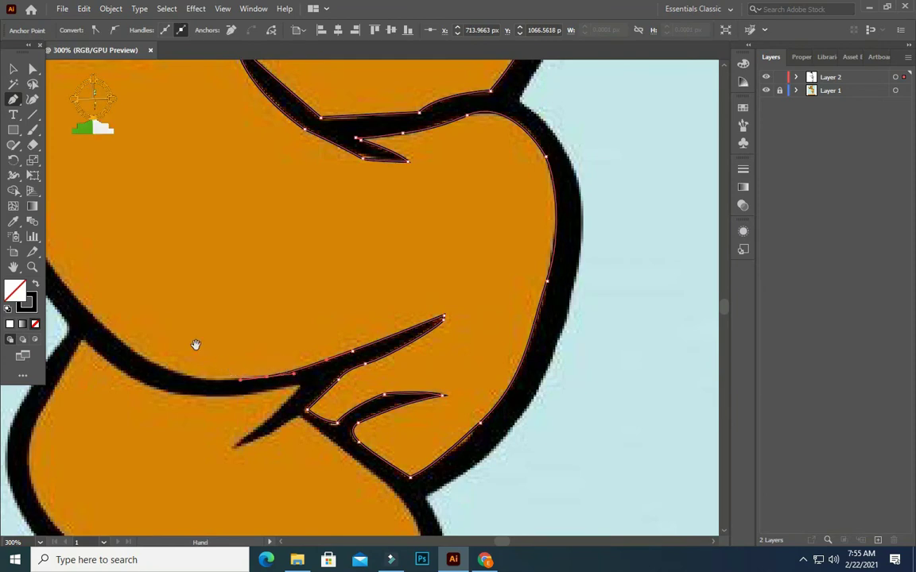
- Run the path up the arm's left edge to where it meets the belly patch
key("ctrl+minus")
scroll(434, 382, "up", 3)
left_click(377, 326)
left_click(382, 289, "ctrl")
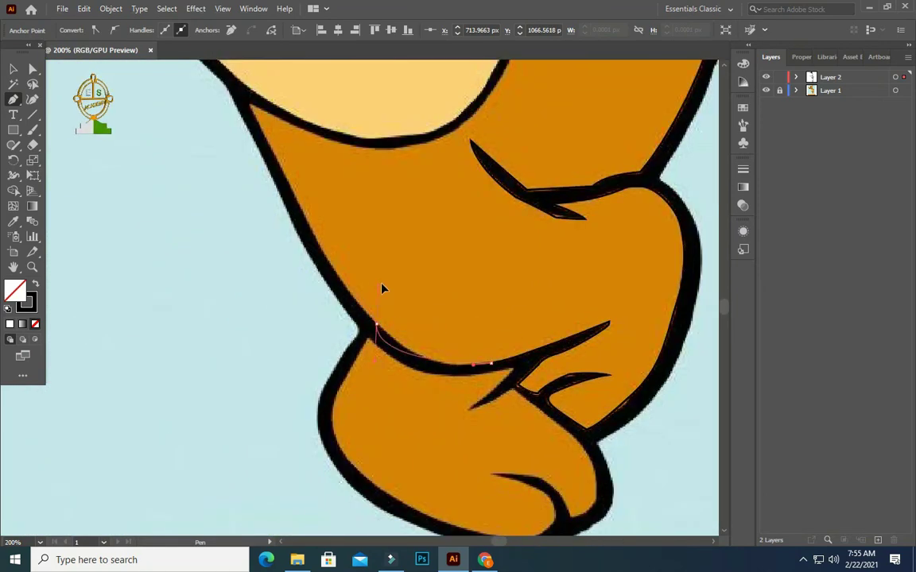
scroll(337, 276, "up", 3)
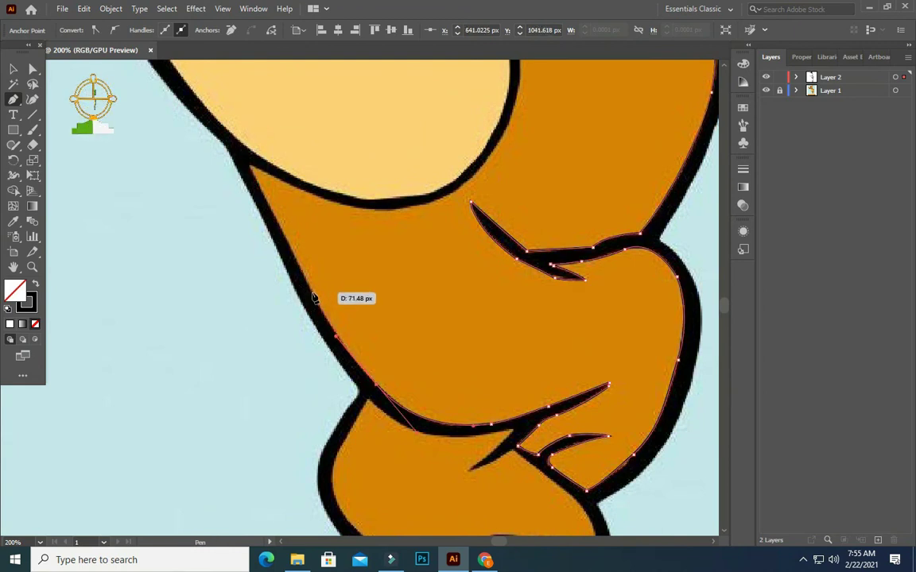
scroll(292, 254, "up", 2)
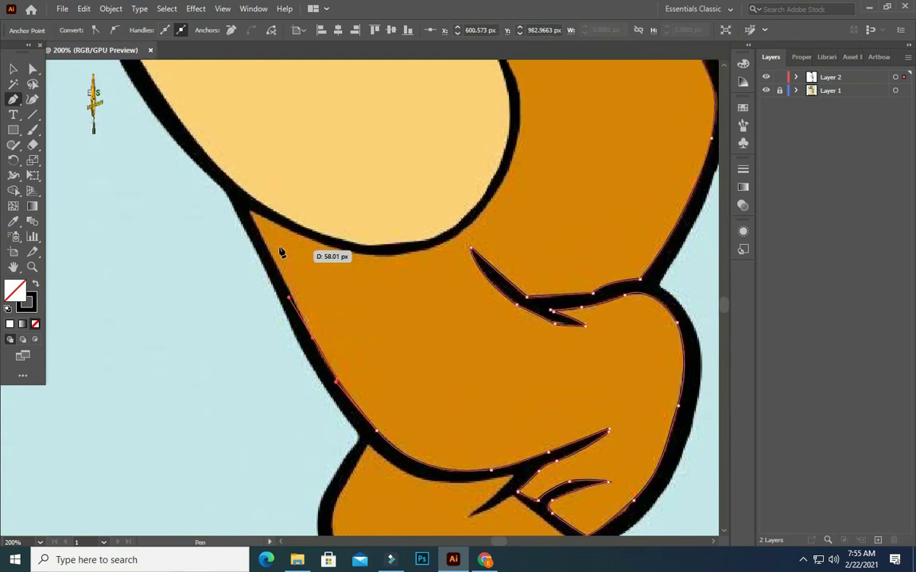
left_click(251, 211)
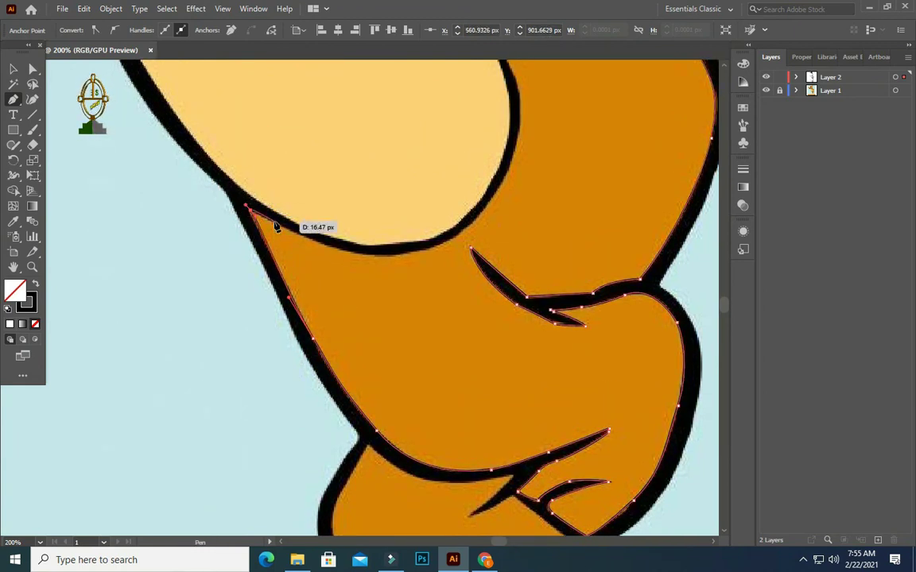
left_click(353, 252)
- Start outlining the cream belly patch with anchors along its curve
scroll(450, 257, "up", 2)
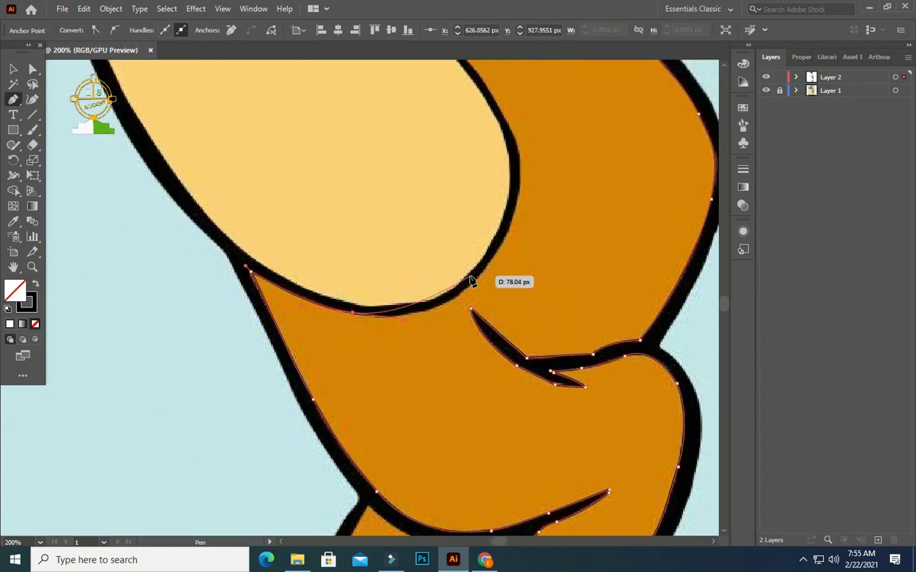
scroll(471, 282, "down", 3)
scroll(469, 278, "down", 1)
scroll(470, 278, "up", 1)
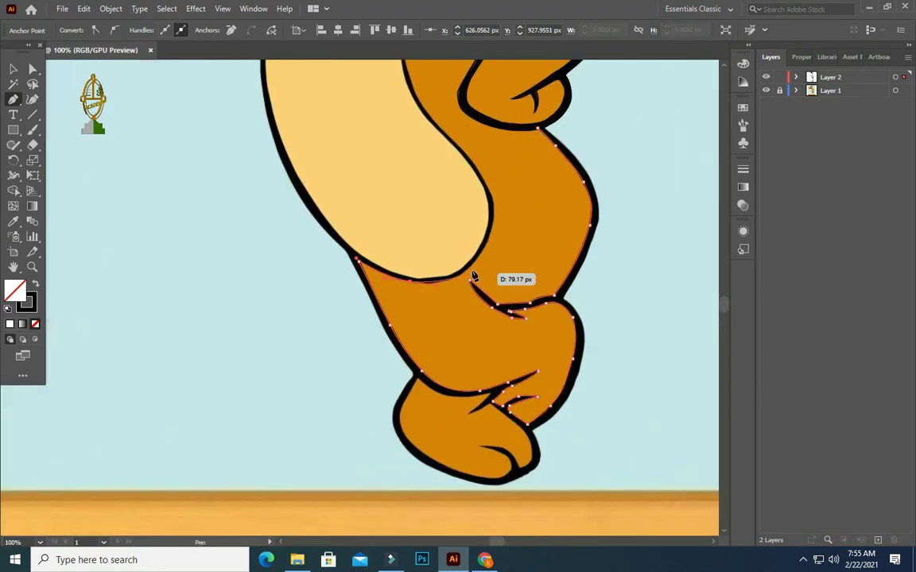
scroll(470, 282, "up", 3)
left_click(467, 310)
scroll(531, 268, "up", 3)
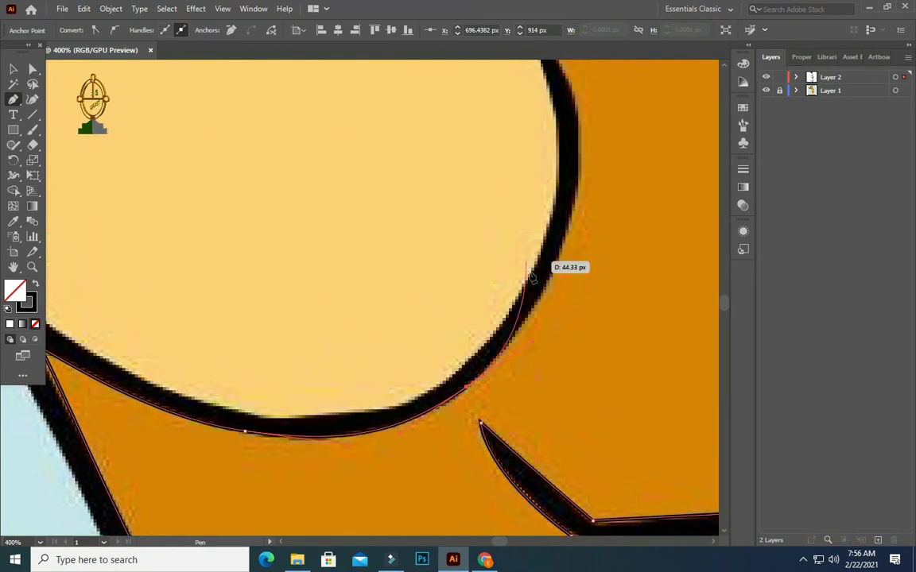
scroll(578, 226, "up", 5)
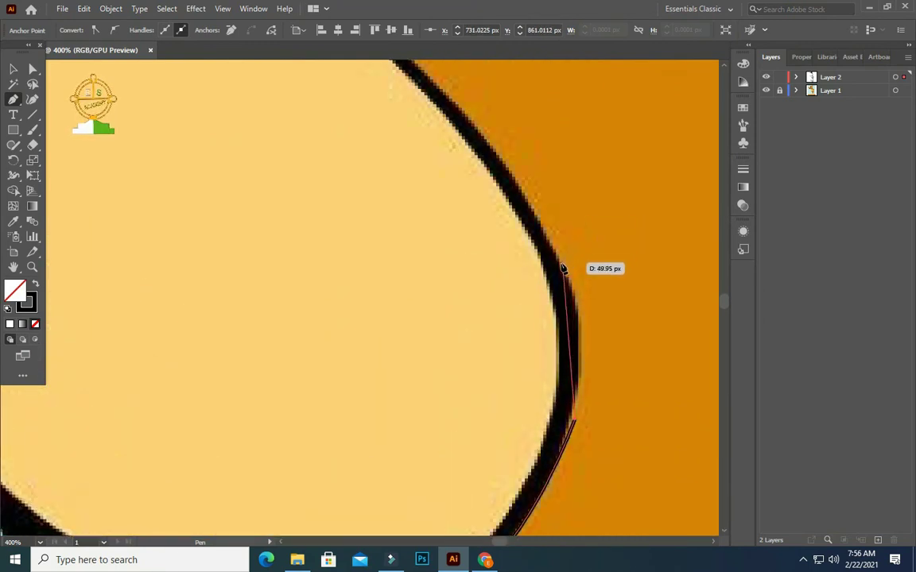
left_click(562, 264)
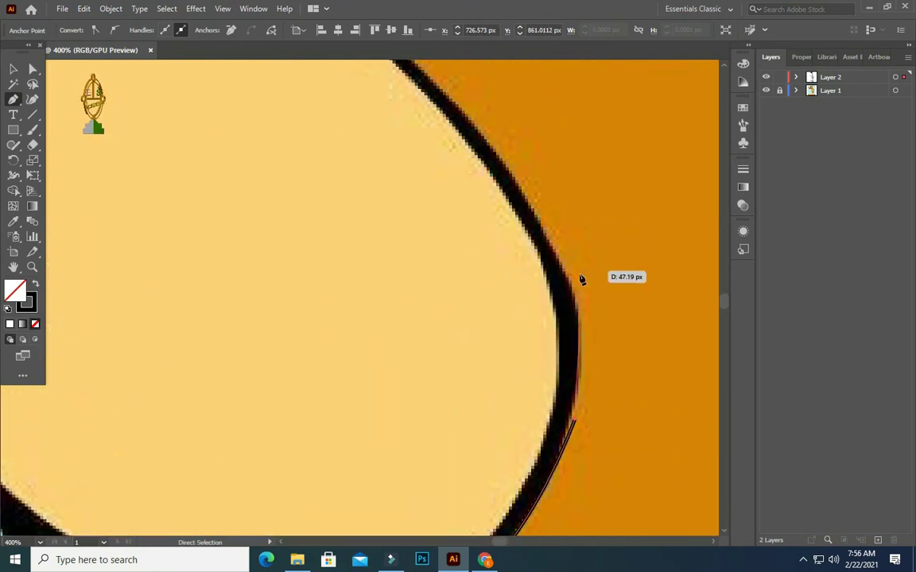
- Extend the path up the belly patch edge with several more anchors
scroll(584, 303, "up", 3)
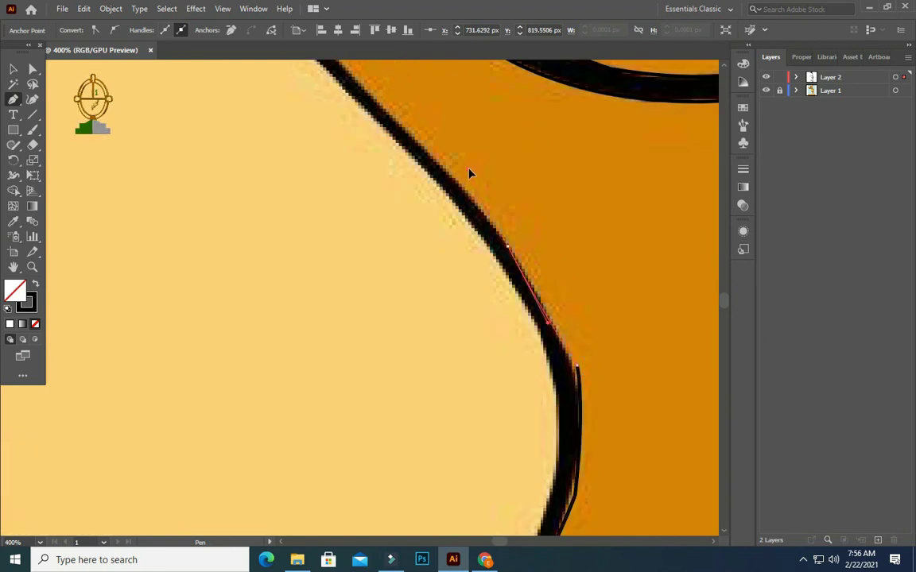
scroll(504, 258, "up", 3)
left_click(430, 253)
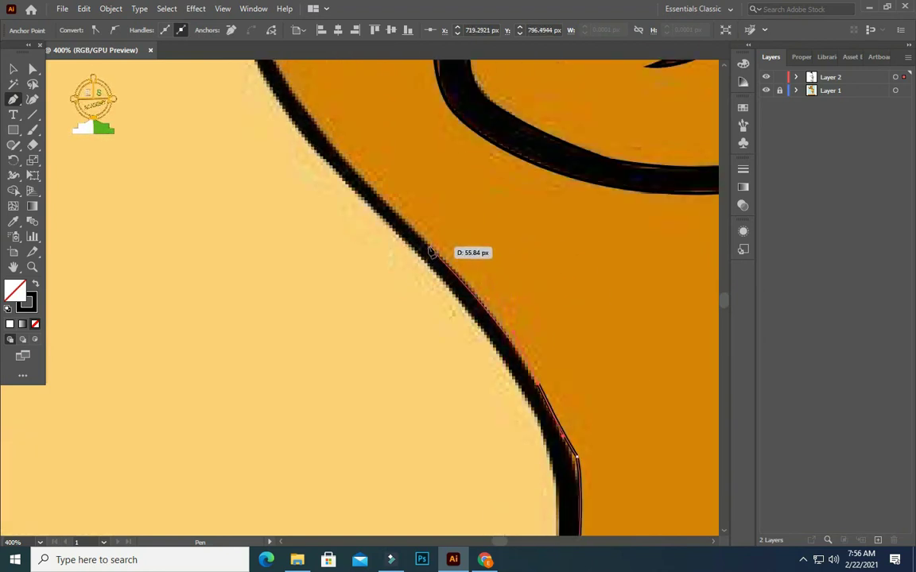
left_click(398, 225)
scroll(371, 243, "up", 3)
scroll(370, 244, "up", 2)
left_click(274, 240)
left_click(251, 174)
left_click(227, 110)
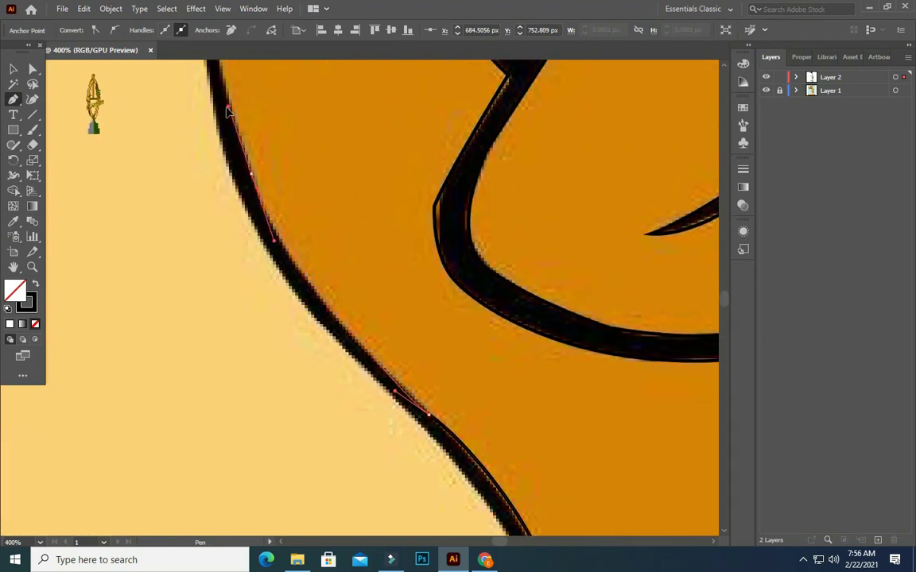
key("ctrl+minus")
key("ctrl+minus")
key("ctrl+minus")
key("ctrl+minus")
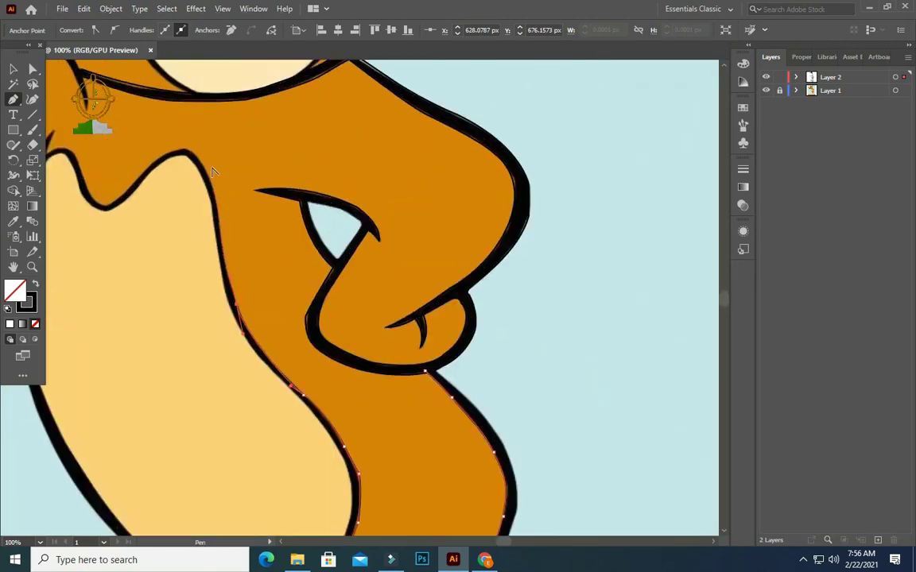
- Curve the path over the chest bump, ending in a sharp turn
scroll(213, 172, "up", 1)
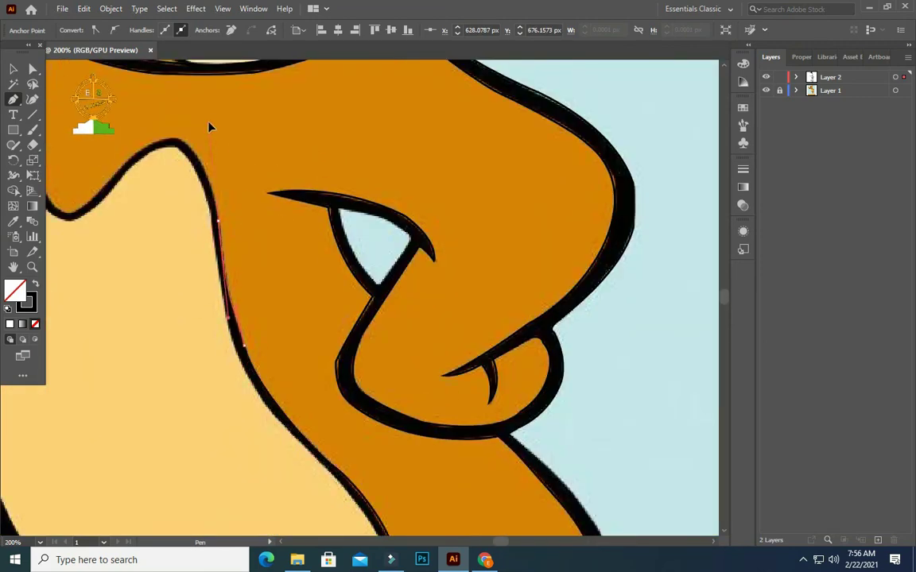
scroll(205, 124, "up", 2)
left_click(174, 214)
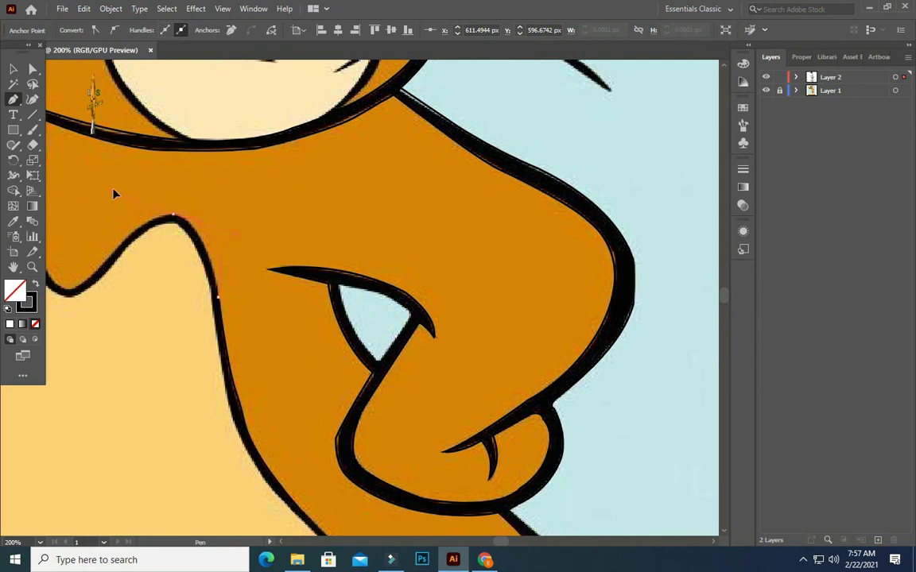
left_click_drag(173, 214, 105, 260)
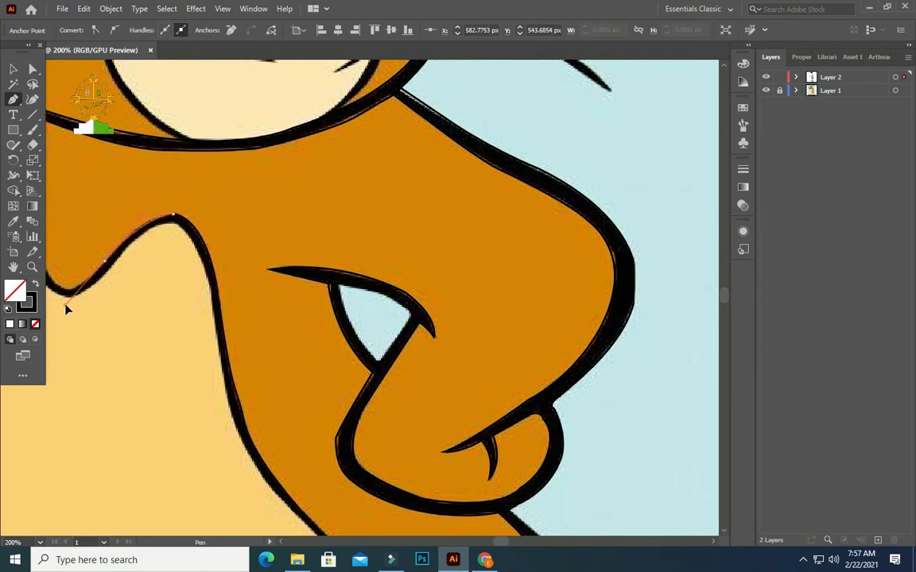
mouse_move(67, 309)
left_mouse_down()
mouse_move(294, 304)
mouse_move(350, 278)
mouse_move(301, 318)
mouse_move(276, 321)
mouse_move(261, 247)
left_mouse_up()
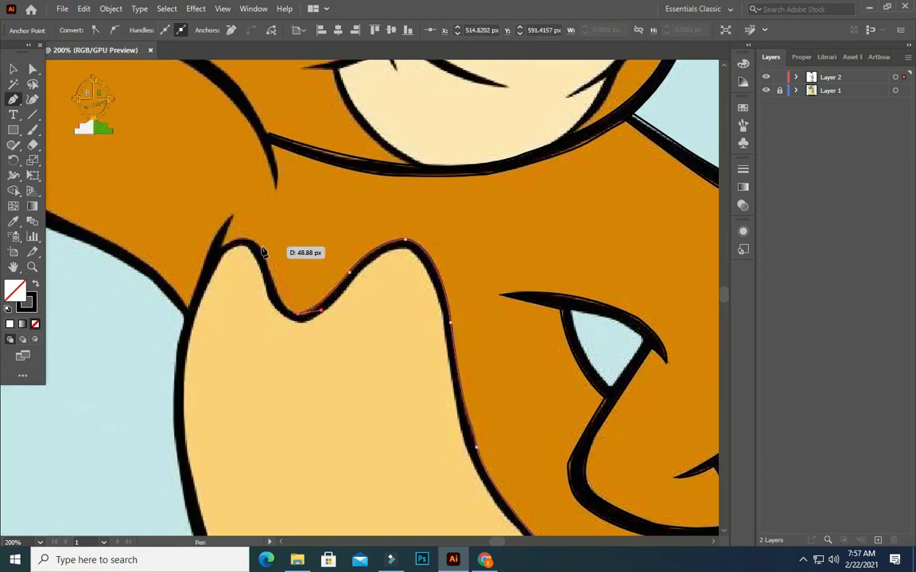
left_click_drag(230, 171, 291, 310)
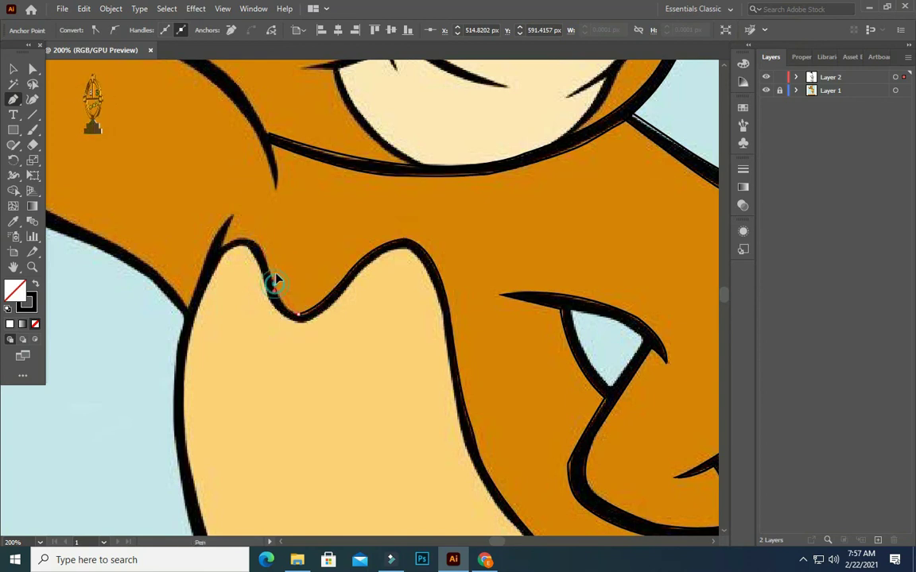
- Follow the tuft up-left with a corner anchor, reaching the pointed tip under the arm
left_click_drag(224, 242, 256, 246)
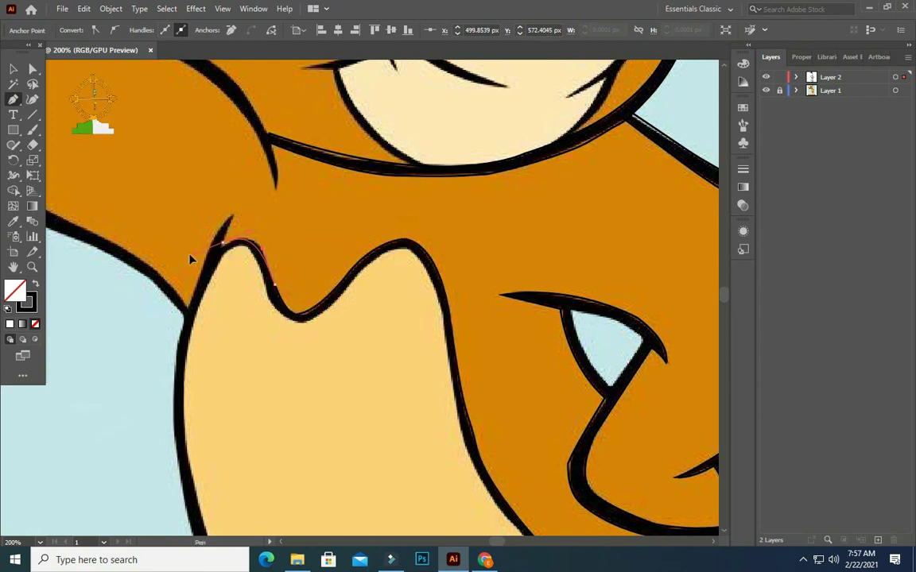
left_click(224, 240)
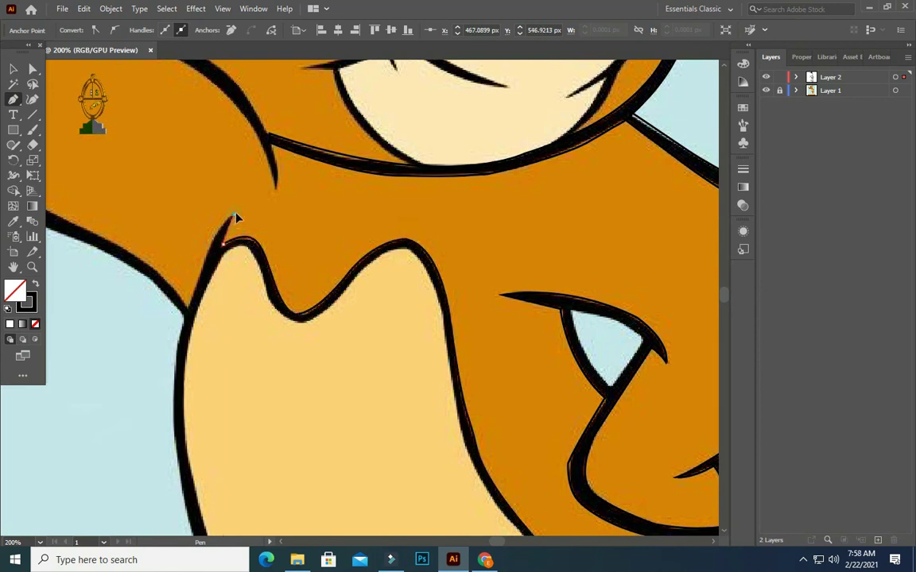
left_click_drag(232, 215, 170, 356)
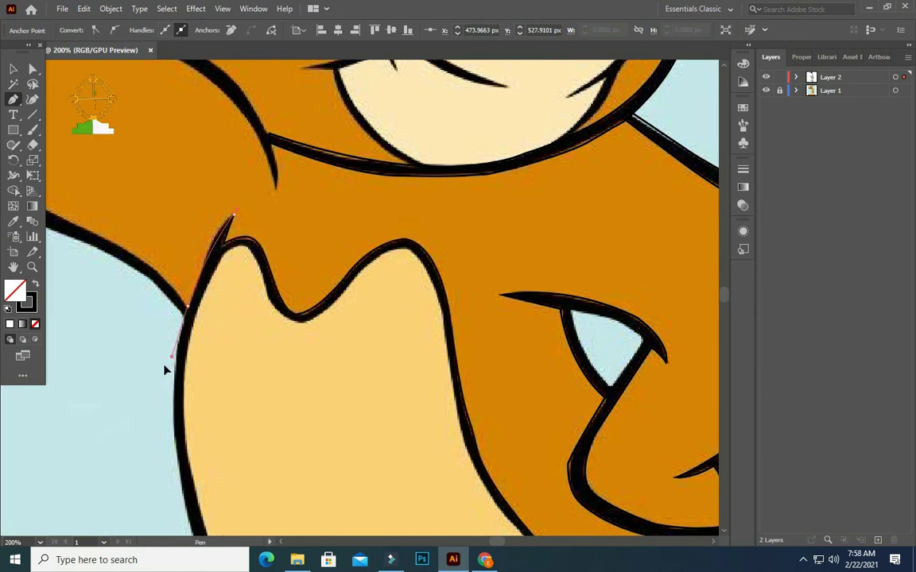
left_click_drag(199, 293, 188, 311)
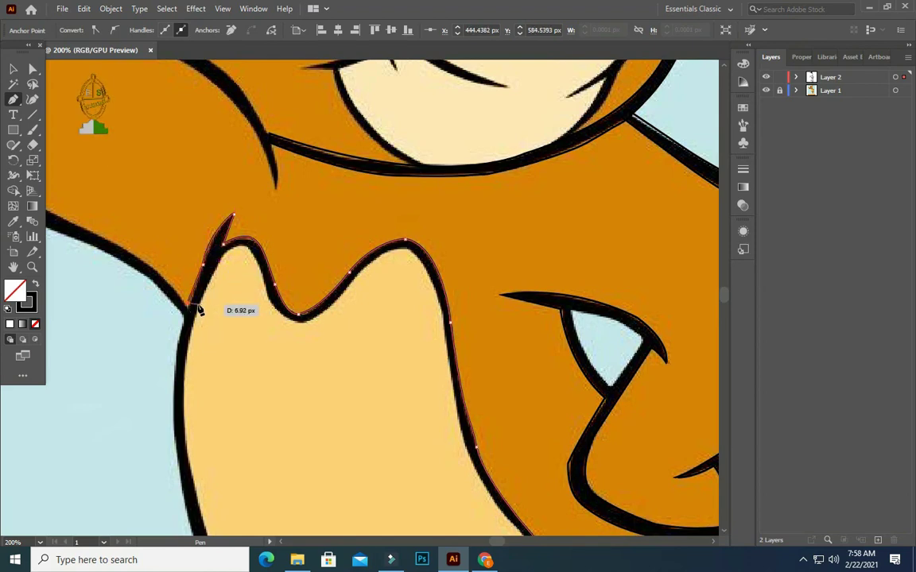
scroll(190, 310, "down", 1)
scroll(191, 310, "down", 1)
- Curve the path up along the raised arm's underside
scroll(190, 310, "down", 2)
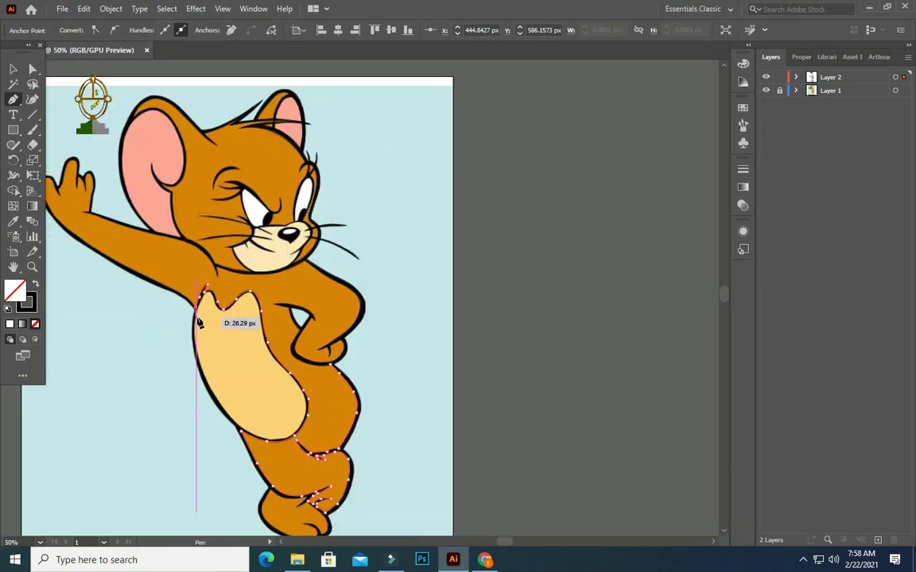
scroll(191, 310, "up", 2)
scroll(195, 286, "up", 1)
scroll(347, 311, "left", 2)
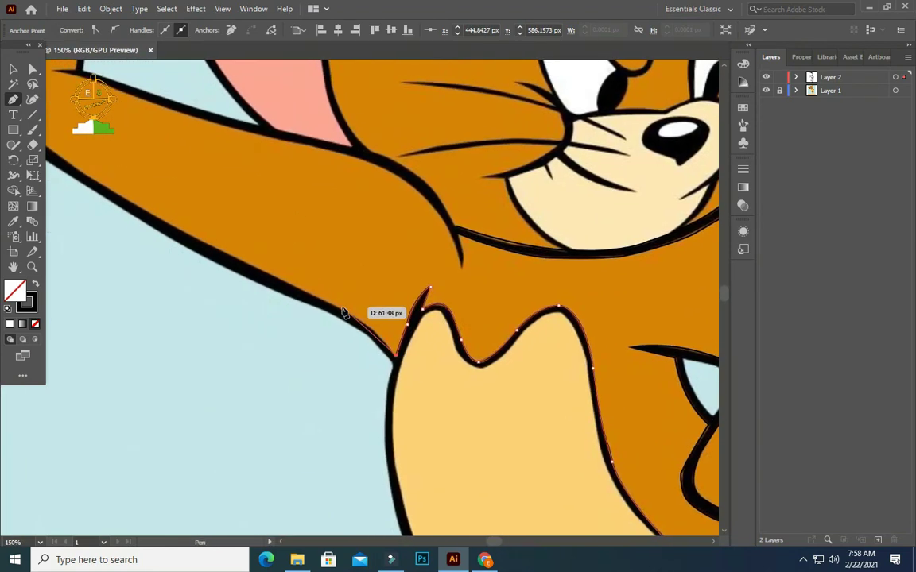
left_click_drag(345, 317, 292, 289)
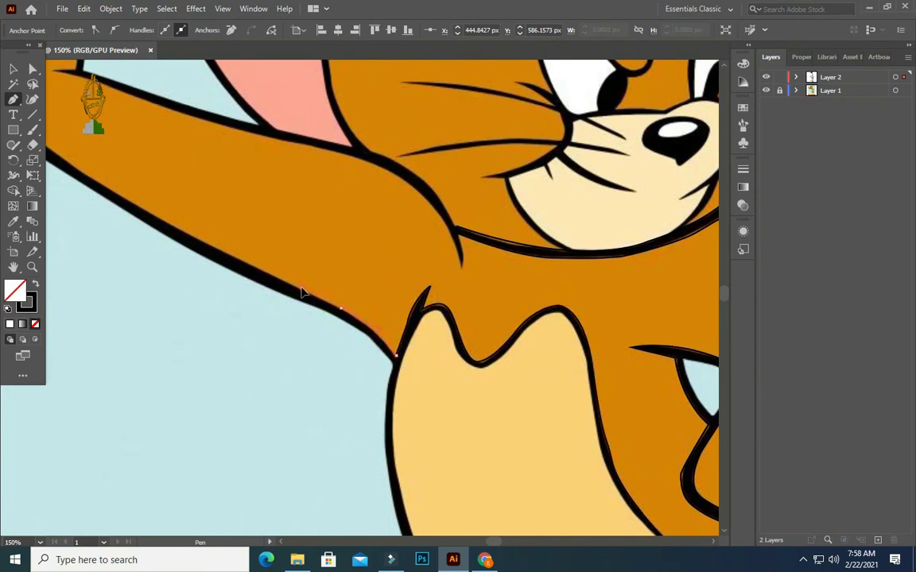
scroll(291, 289, "up", 2)
scroll(292, 289, "left", 2)
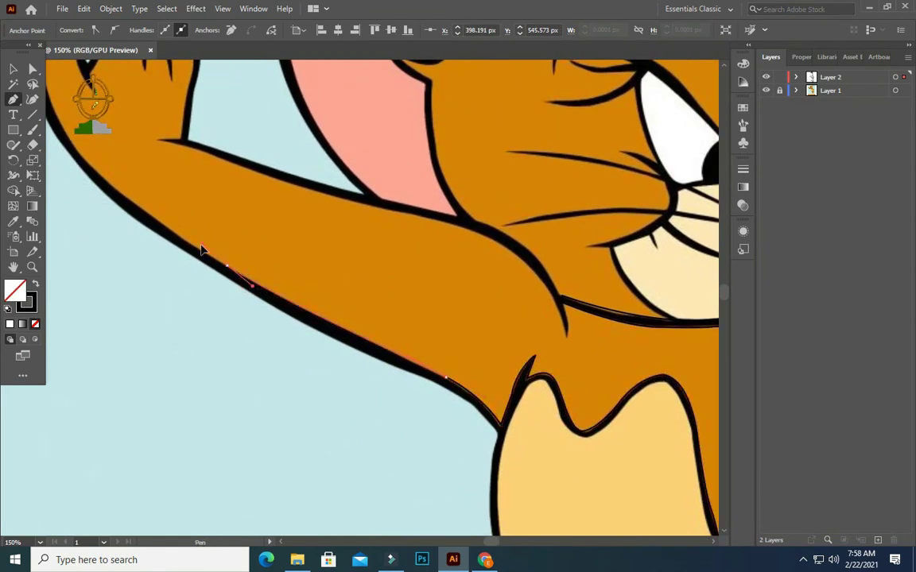
mouse_move(292, 289)
left_mouse_down()
mouse_move(203, 250)
mouse_move(247, 261)
left_mouse_up()
scroll(202, 251, "up", 2)
scroll(203, 251, "left", 3)
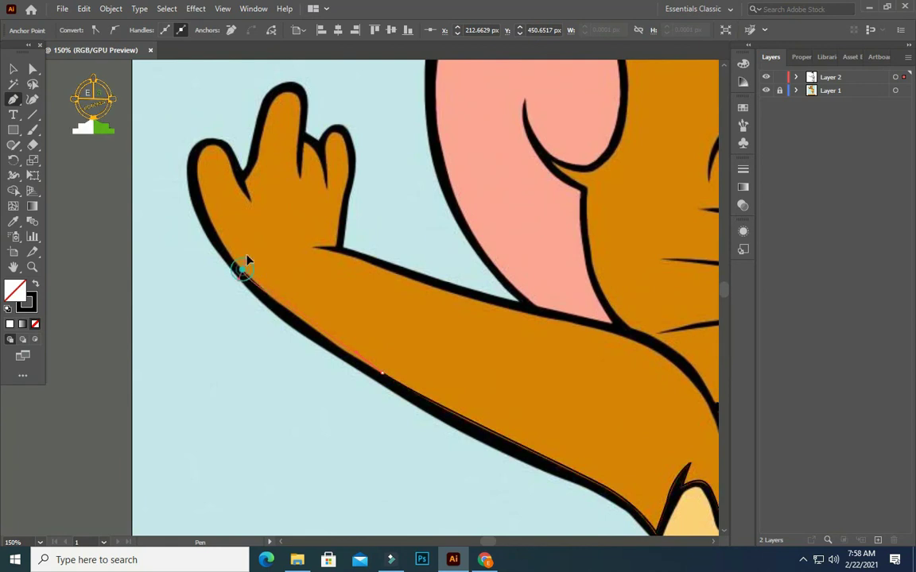
mouse_move(208, 233)
left_mouse_down()
mouse_move(364, 351)
mouse_move(306, 322)
mouse_move(381, 377)
mouse_move(323, 342)
left_mouse_up()
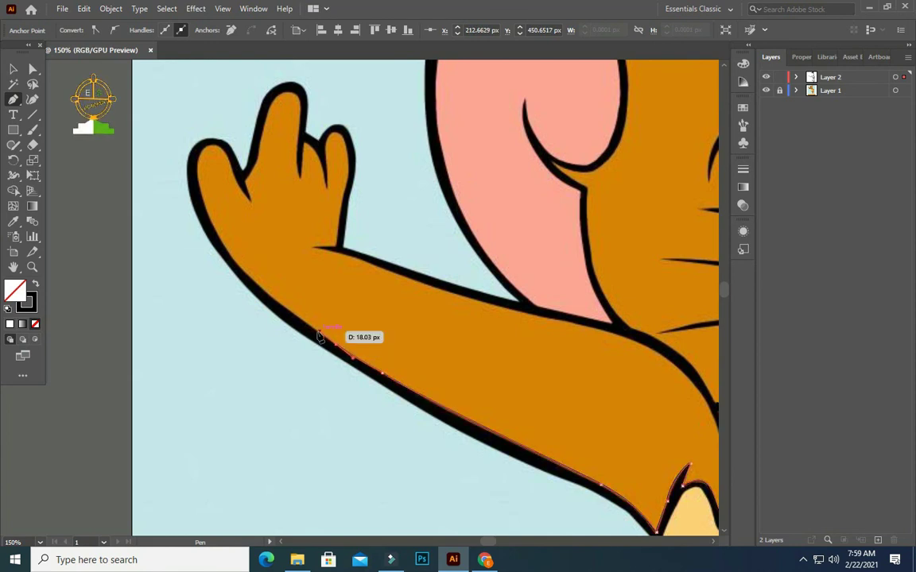
- Add curved anchors at the wrist and around the first finger toward its tip
scroll(321, 333, "up", 2)
left_click_drag(205, 296, 223, 295)
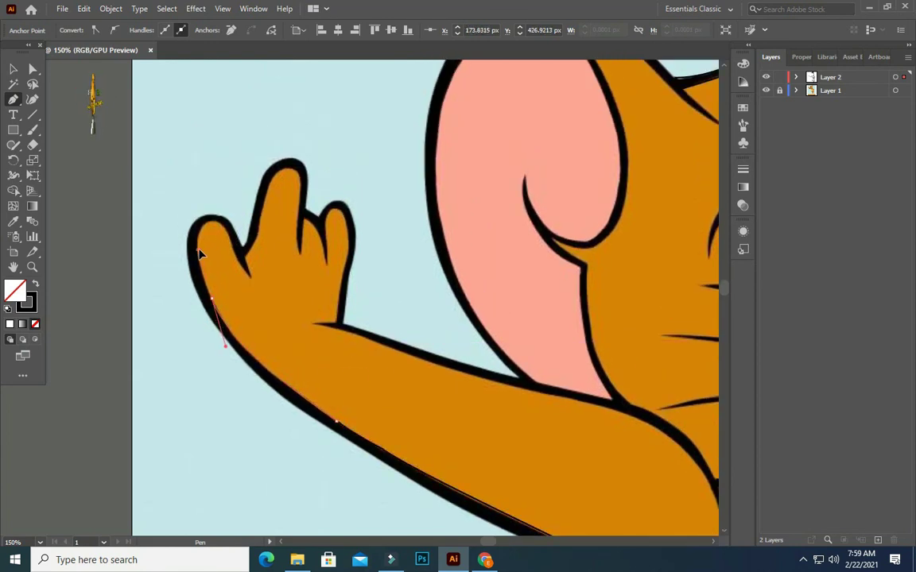
scroll(199, 253, "up", 2)
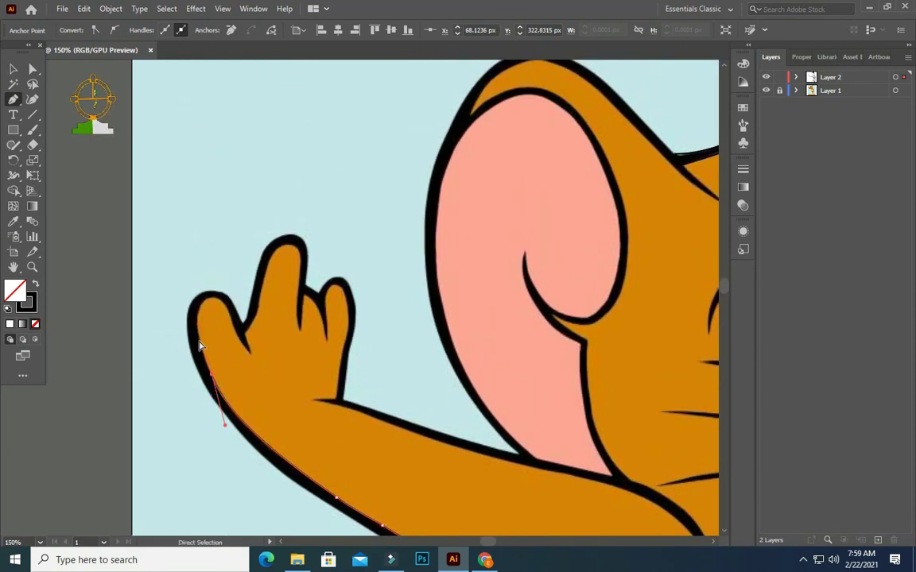
left_click_drag(203, 302, 223, 273)
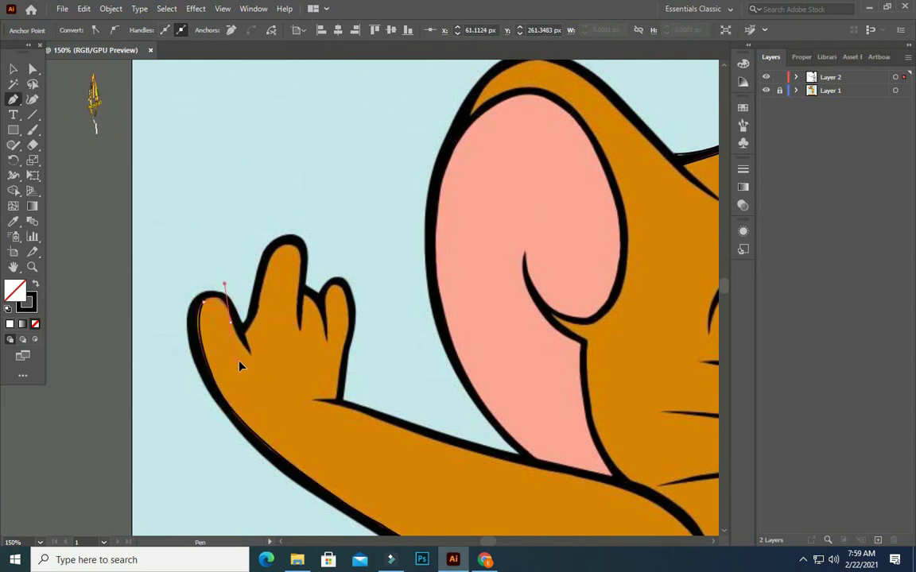
mouse_move(229, 326)
left_mouse_down()
mouse_move(237, 367)
mouse_move(260, 371)
mouse_move(238, 337)
mouse_move(263, 320)
mouse_move(262, 303)
left_mouse_up()
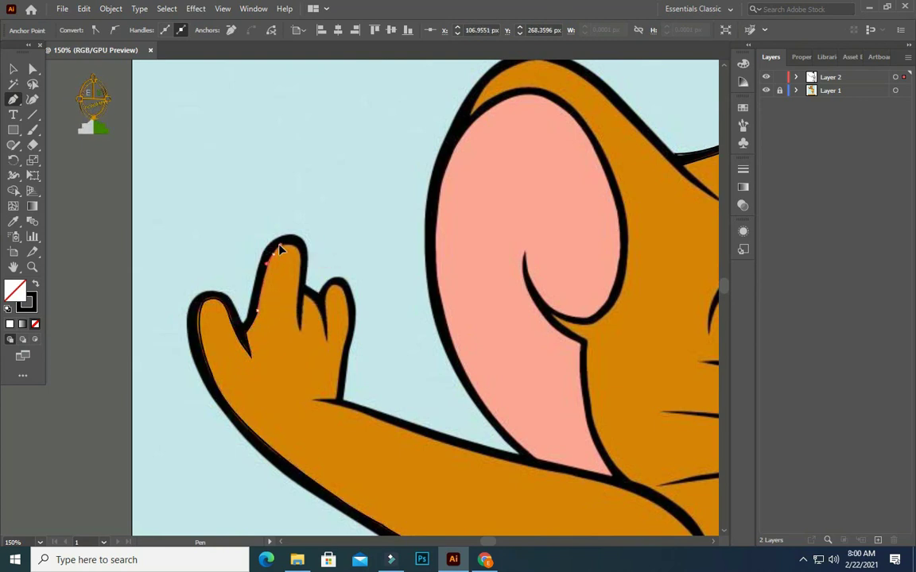
- Wrap the path over the fingertips, with a corner in the gap between fingers
left_click_drag(281, 251, 299, 257)
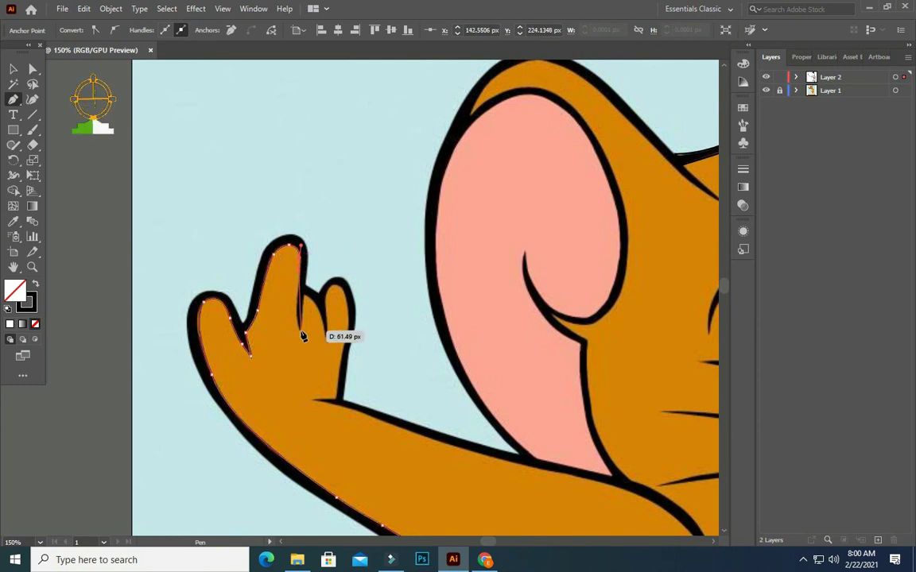
left_click_drag(303, 337, 298, 310)
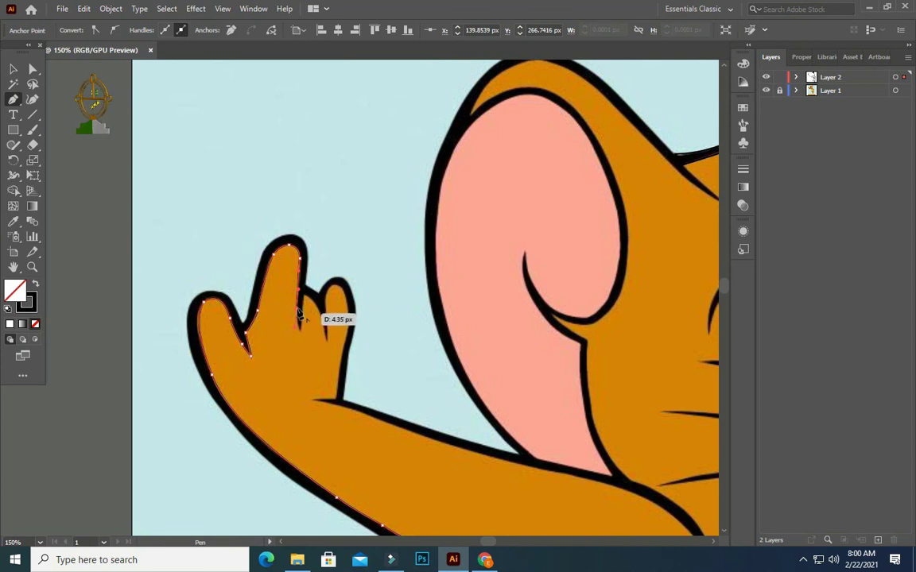
mouse_move(299, 330)
left_mouse_down()
mouse_move(309, 281)
mouse_move(302, 316)
mouse_move(312, 309)
mouse_move(325, 364)
mouse_move(325, 304)
mouse_move(347, 305)
mouse_move(349, 294)
left_mouse_up()
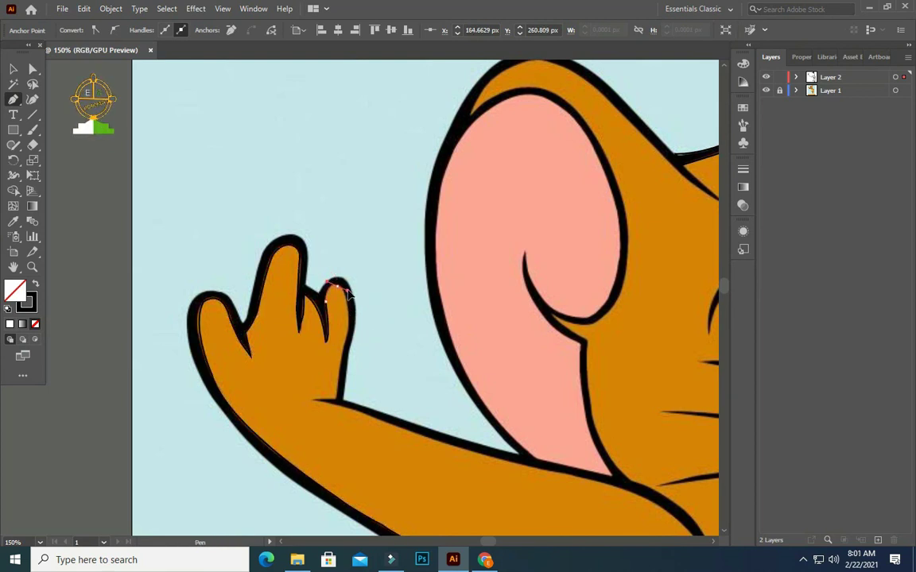
mouse_move(340, 287)
left_mouse_down()
mouse_move(351, 333)
mouse_move(348, 326)
left_mouse_up()
left_click(346, 363)
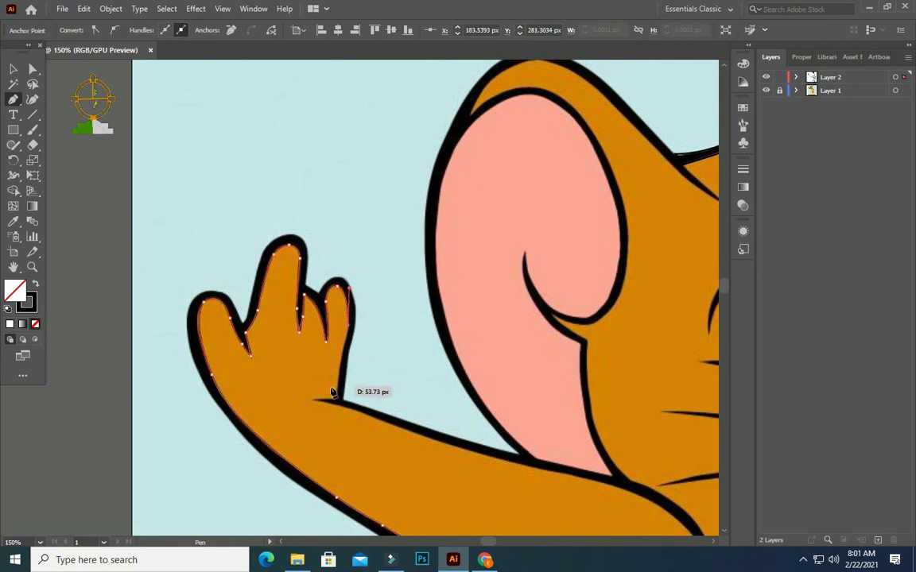
mouse_move(332, 391)
left_mouse_down()
mouse_move(340, 401)
mouse_move(302, 404)
mouse_move(351, 419)
left_mouse_up()
- Extend the path with anchors along the arm's top edge
left_click_drag(421, 430, 440, 444)
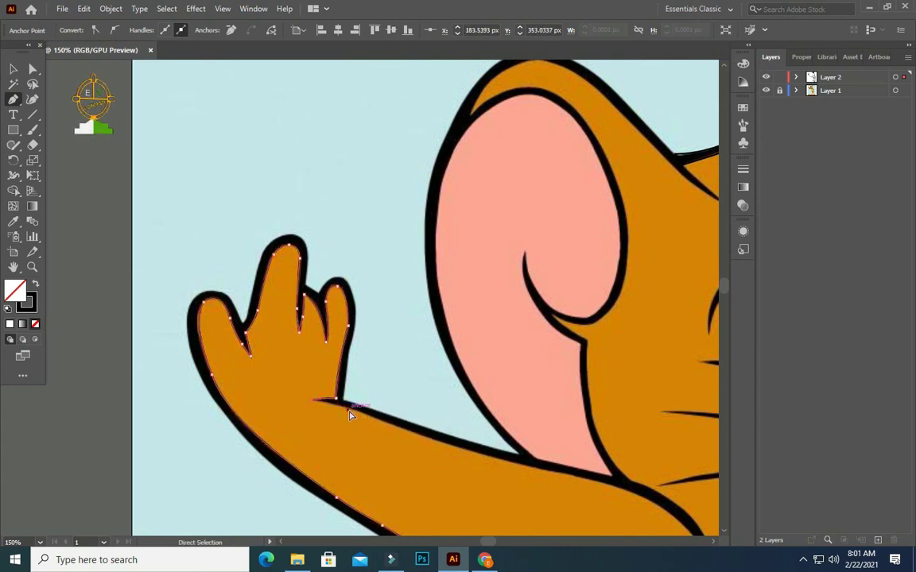
left_click_drag(348, 409, 360, 416)
left_click_drag(445, 442, 449, 446)
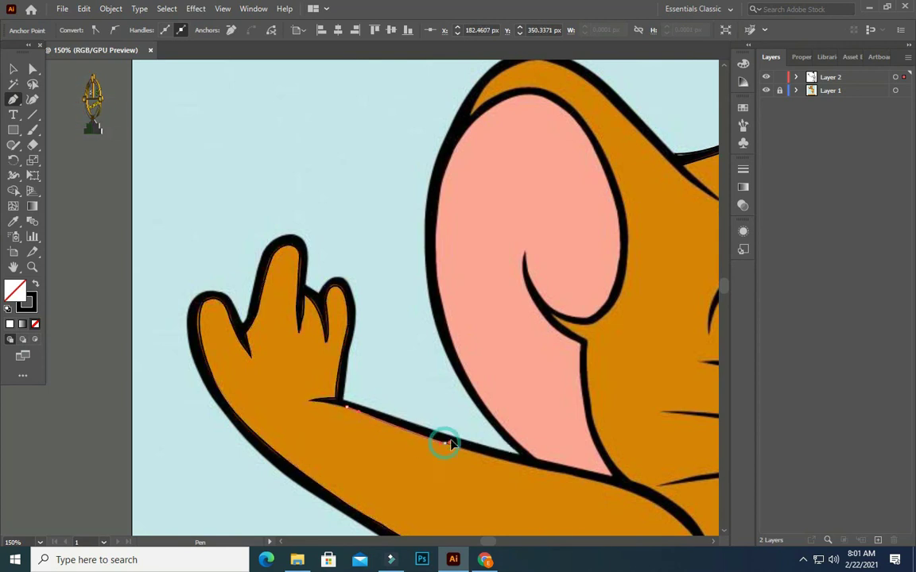
left_click(550, 474)
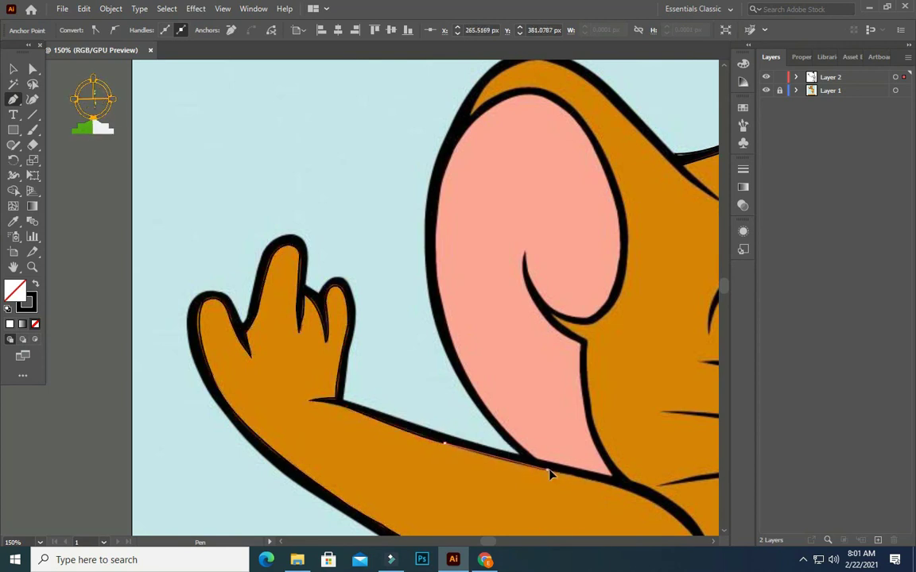
mouse_move(572, 481)
left_mouse_down()
mouse_move(398, 294)
mouse_move(394, 338)
mouse_move(422, 430)
left_mouse_up()
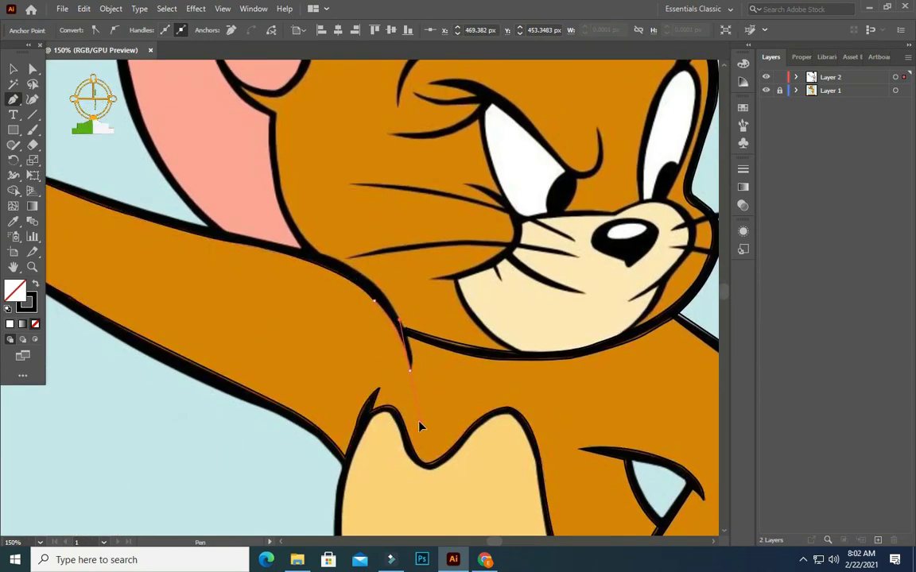
- Curve the path along the top of the arm back to the finger's left edge
left_click_drag(409, 369, 416, 383)
left_click_drag(405, 318, 376, 260)
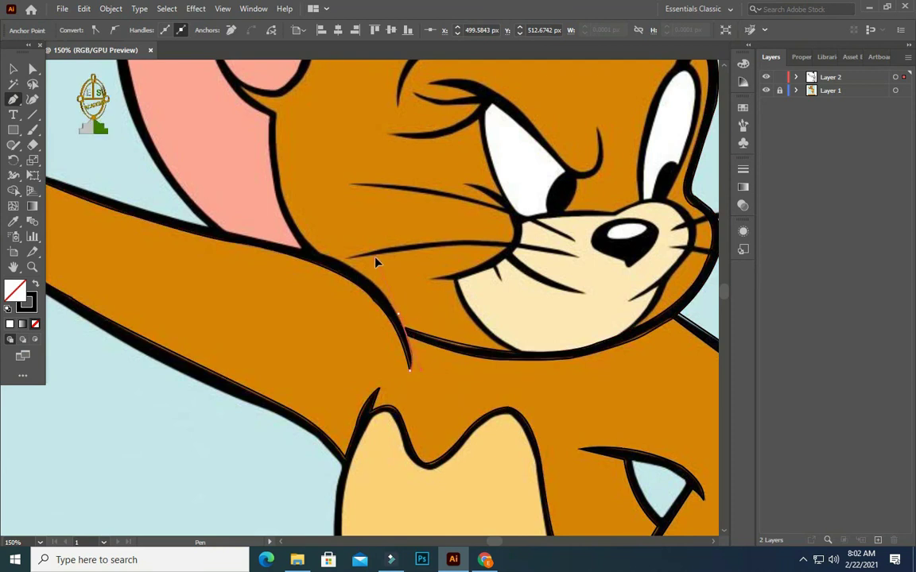
left_click_drag(399, 317, 337, 255)
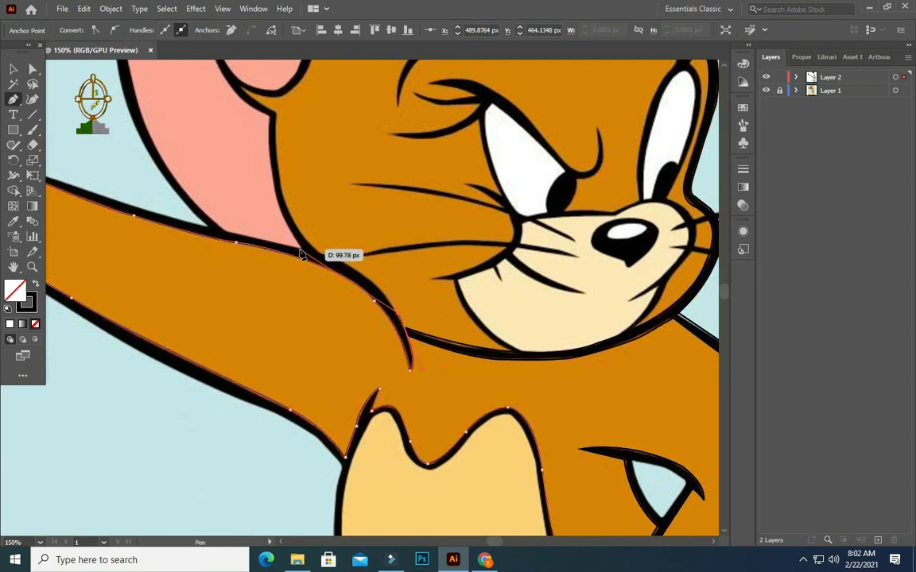
left_click_drag(224, 237, 204, 190)
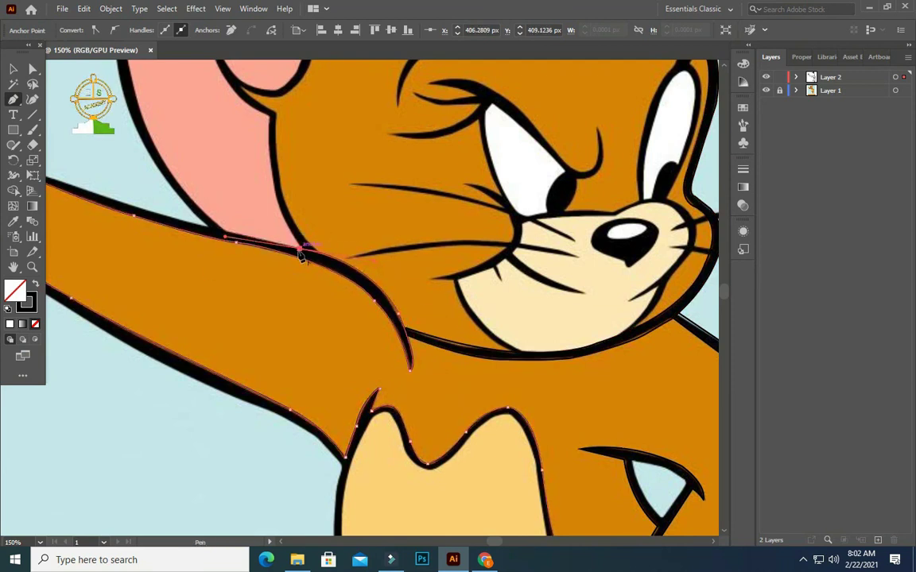
mouse_move(68, 194)
left_mouse_down()
mouse_move(286, 360)
mouse_move(250, 334)
mouse_move(348, 376)
mouse_move(299, 372)
mouse_move(248, 334)
mouse_move(256, 340)
mouse_move(267, 240)
mouse_move(275, 243)
mouse_move(243, 208)
mouse_move(228, 236)
mouse_move(199, 156)
left_mouse_up()
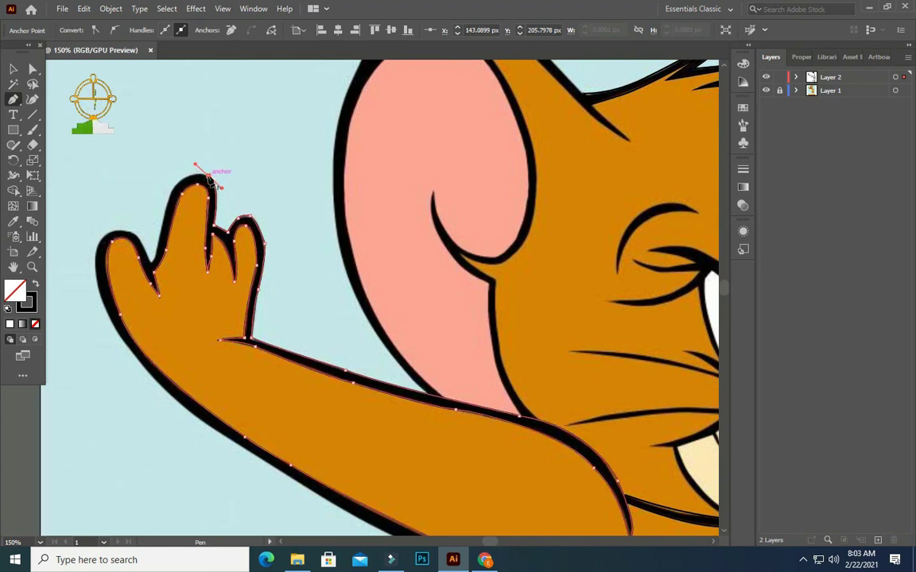
left_click_drag(162, 214, 150, 280)
key("ctrl+space")
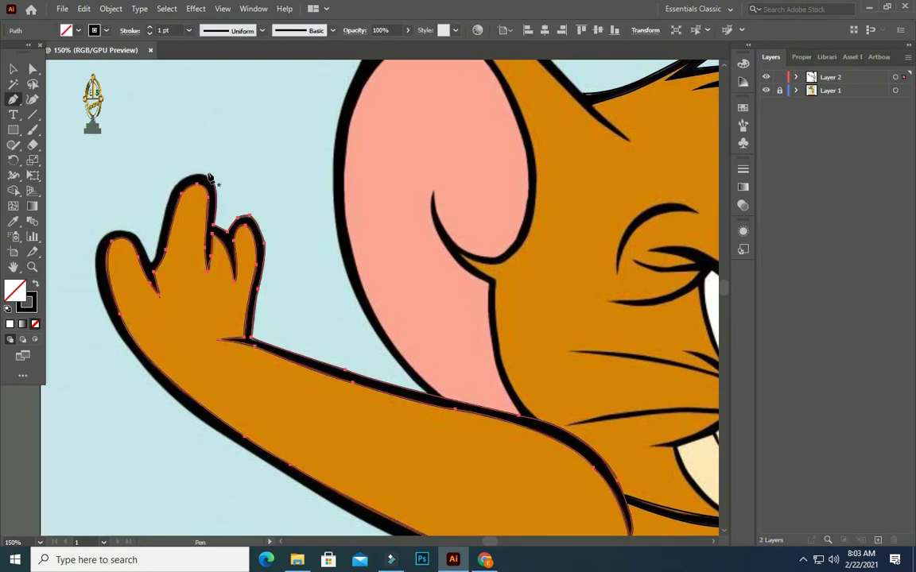
- Place curved anchors down the hand's left edge
left_click_drag(157, 245, 153, 269)
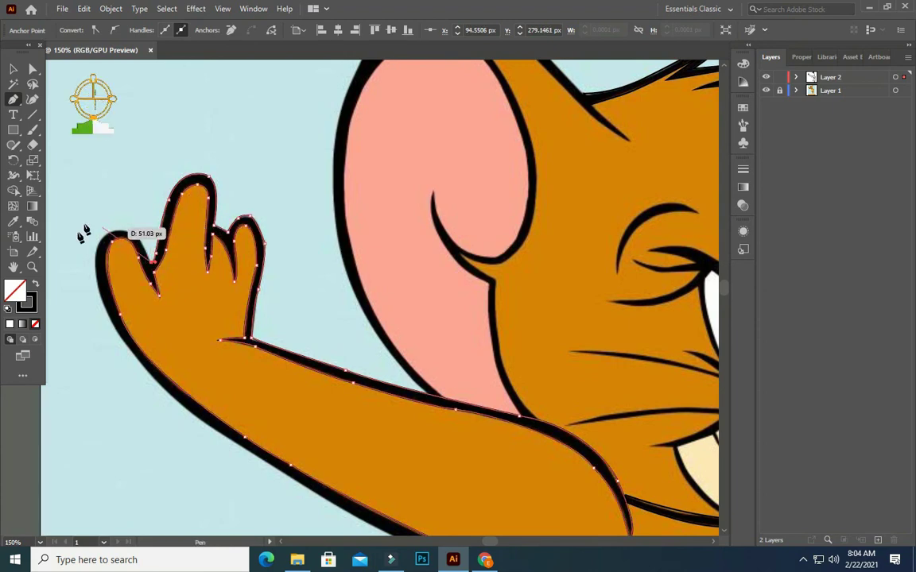
scroll(86, 235, "up", 2)
mouse_move(154, 270)
left_mouse_down()
mouse_move(169, 220)
mouse_move(136, 204)
mouse_move(114, 216)
mouse_move(95, 268)
left_mouse_up()
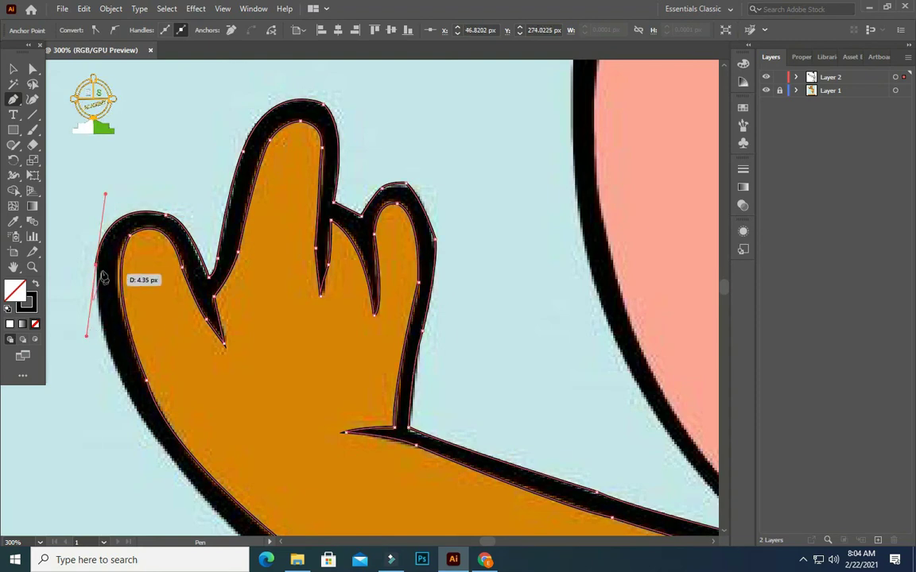
left_click_drag(135, 414, 185, 401)
scroll(159, 406, "down", 3)
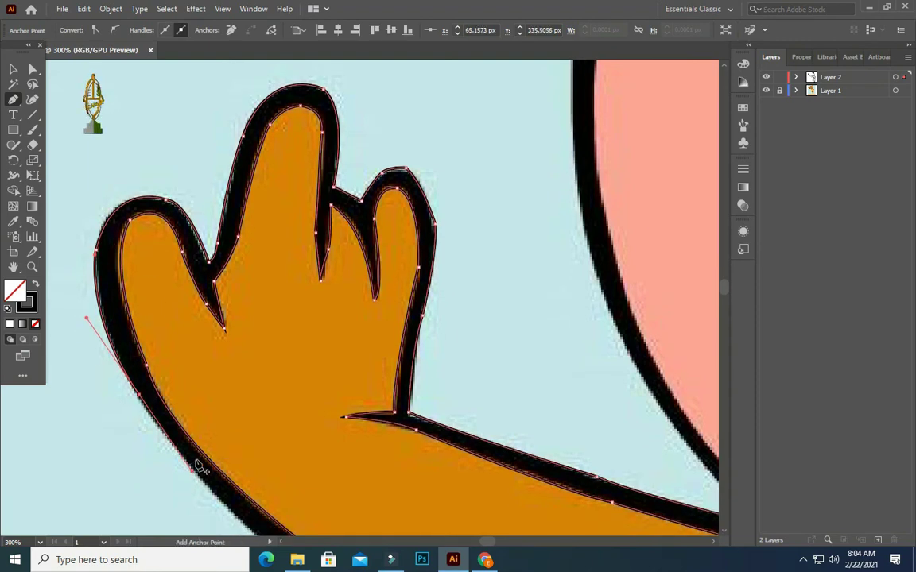
scroll(214, 408, "down", 3)
- Carry the outline down the forearm's underside into the arm–chest junction
left_click_drag(184, 401, 230, 415)
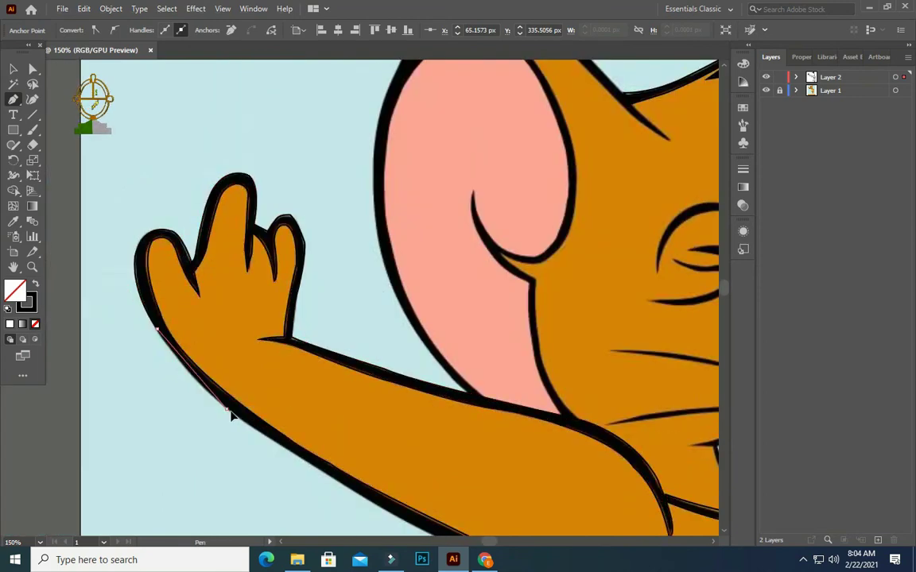
scroll(271, 449, "down", 2)
scroll(318, 429, "down", 1)
left_click_drag(300, 417, 314, 427)
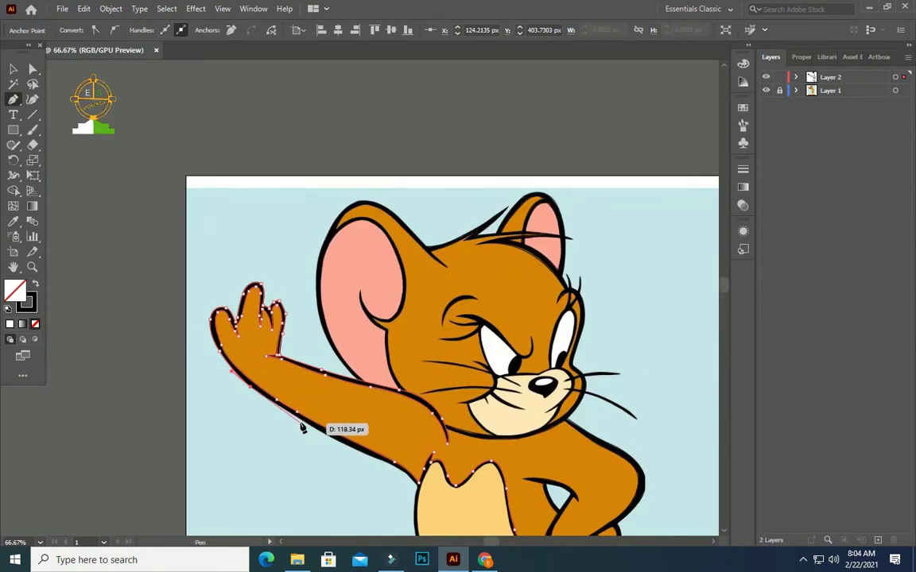
scroll(286, 433, "up", 3)
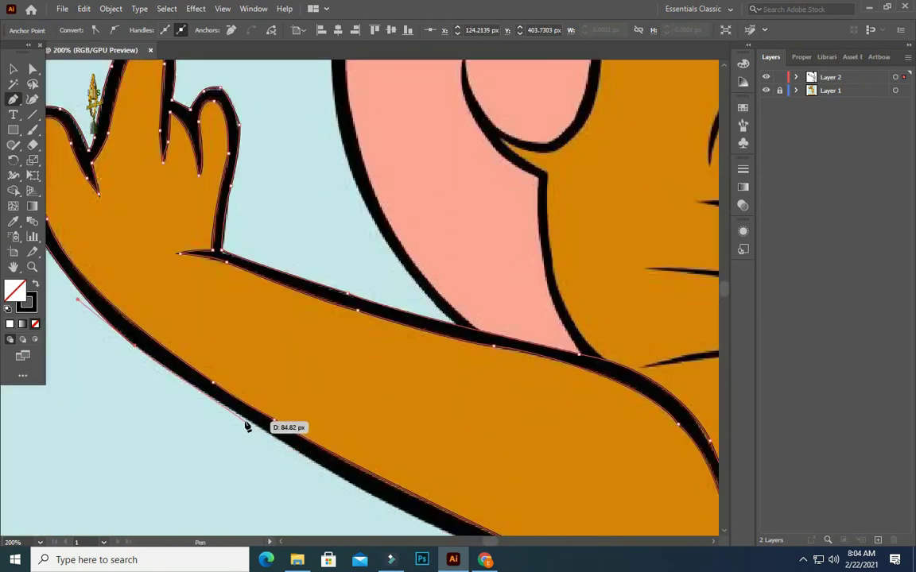
mouse_move(314, 428)
left_mouse_down()
mouse_move(268, 433)
mouse_move(371, 495)
left_mouse_up()
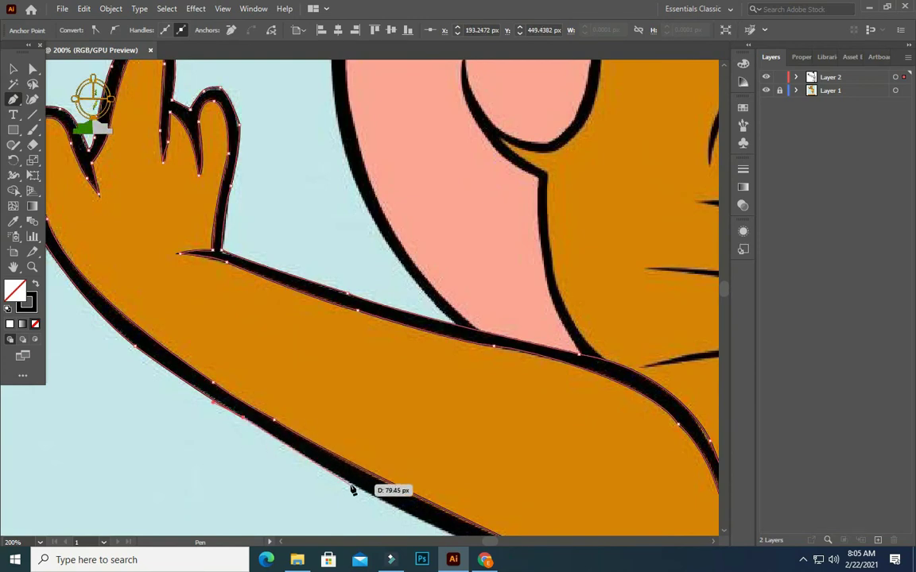
scroll(351, 484, "down", 2)
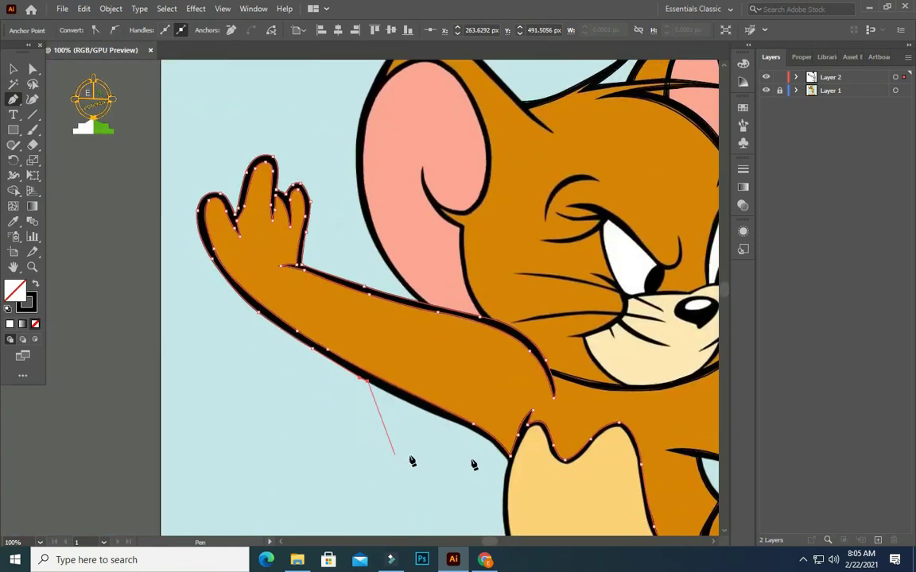
left_click(443, 419)
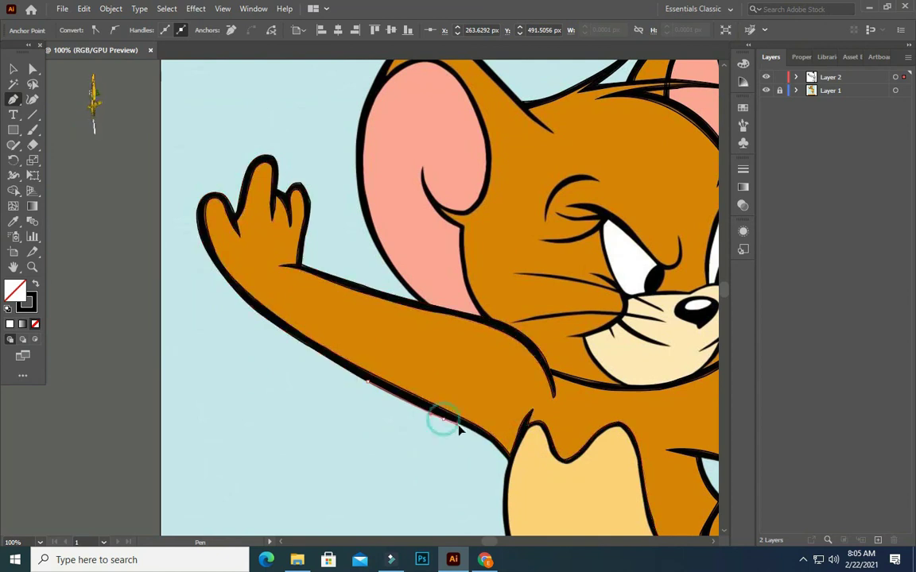
left_click_drag(506, 459, 512, 496)
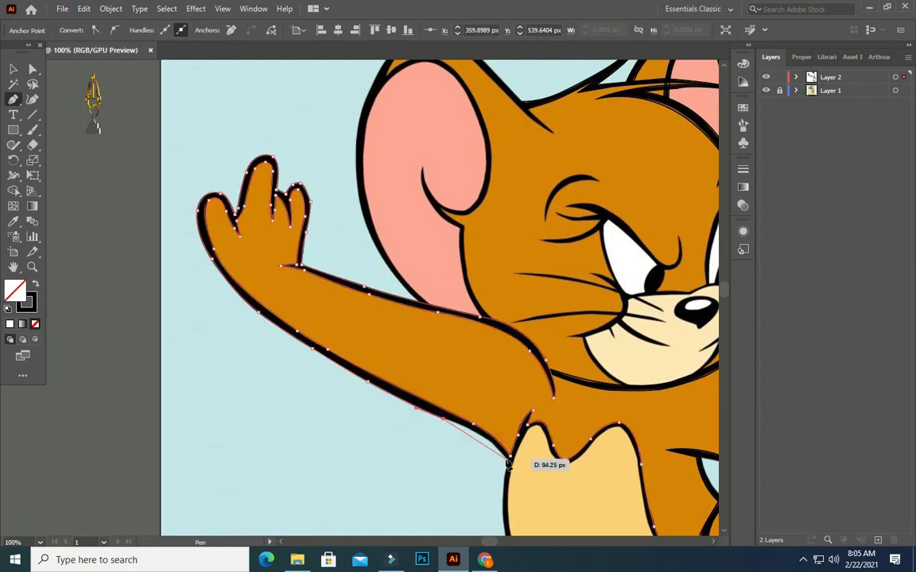
scroll(513, 497, "down", 2)
- Trace down the chest's left edge, undoing a misplaced anchor
scroll(516, 437, "down", 3)
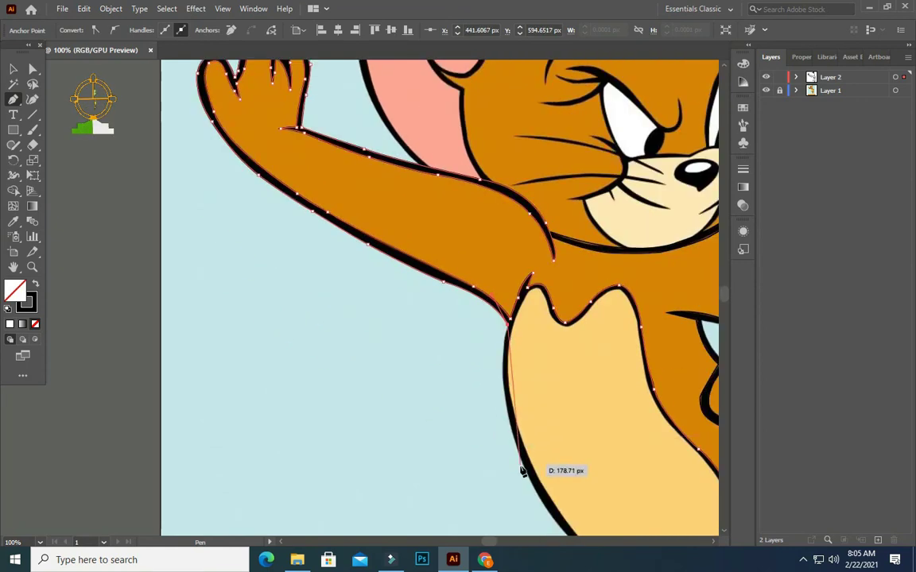
scroll(486, 419, "down", 2)
key("p")
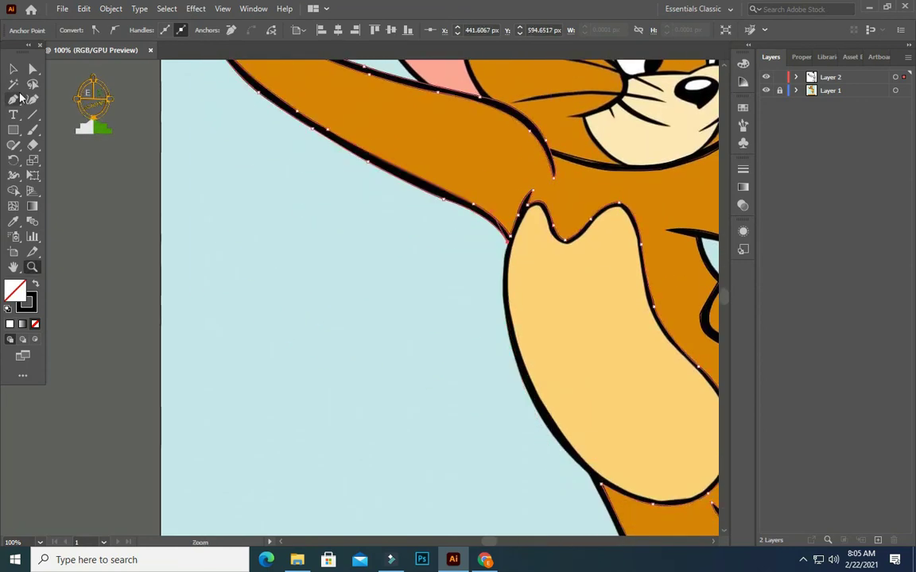
left_click(505, 321)
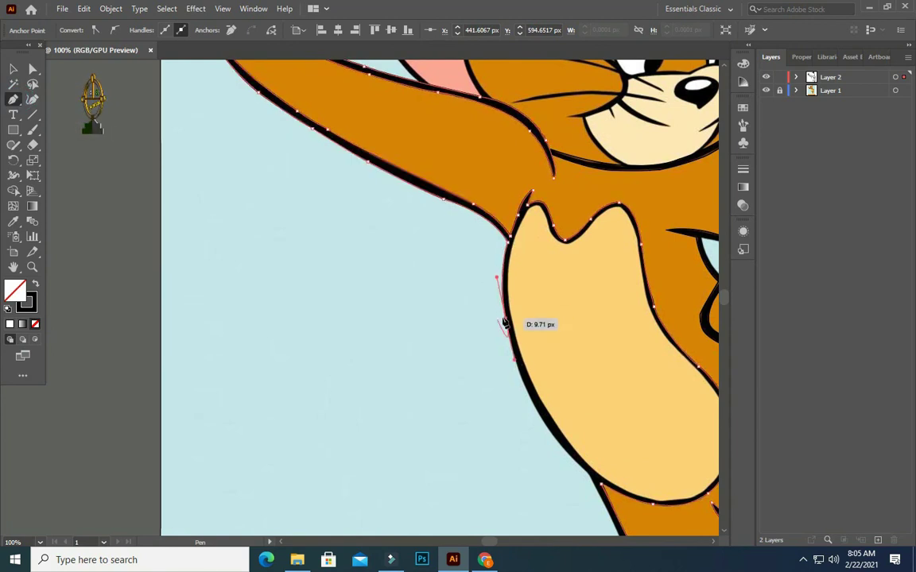
left_click_drag(551, 436, 584, 469)
key("ctrl+z")
key("z")
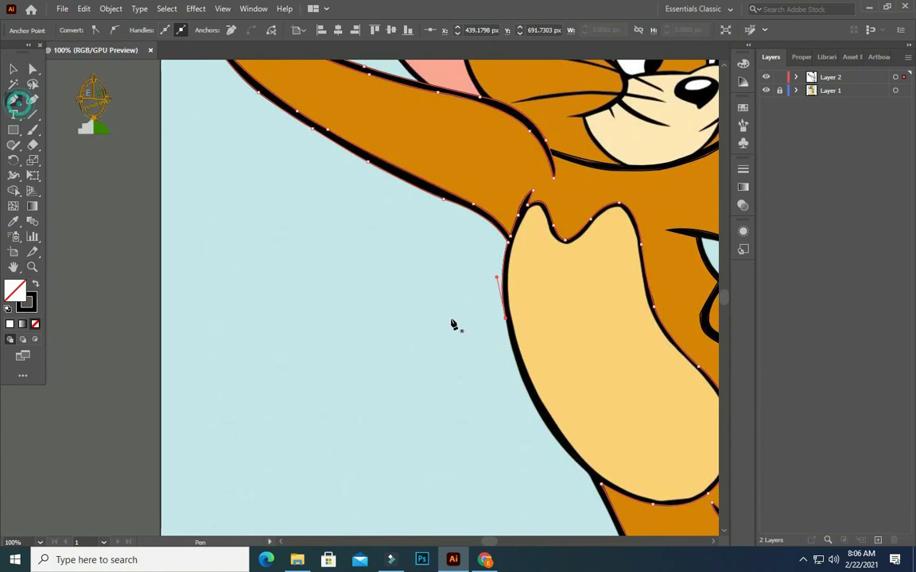
left_click(518, 377)
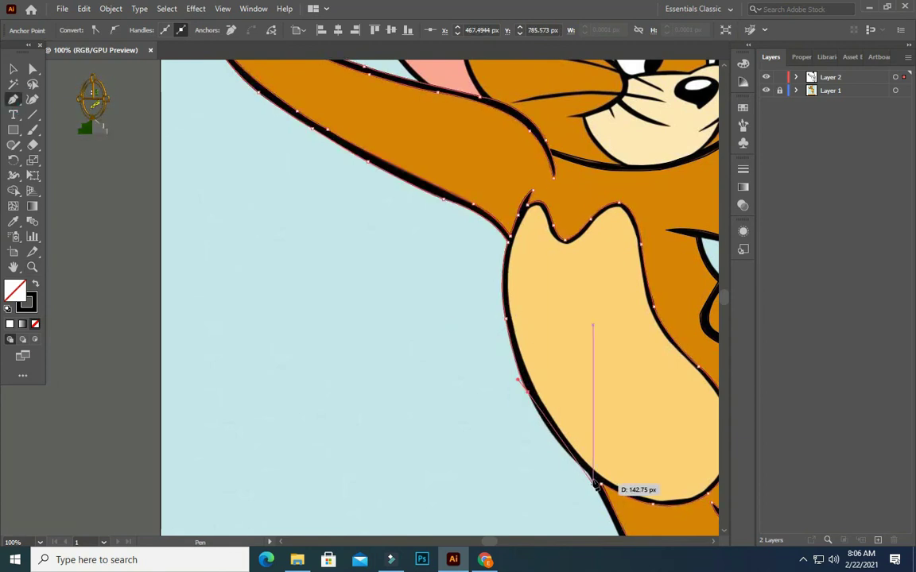
- Continue along the belly outline toward the leg, undoing a stray curve
scroll(593, 477, "down", 1)
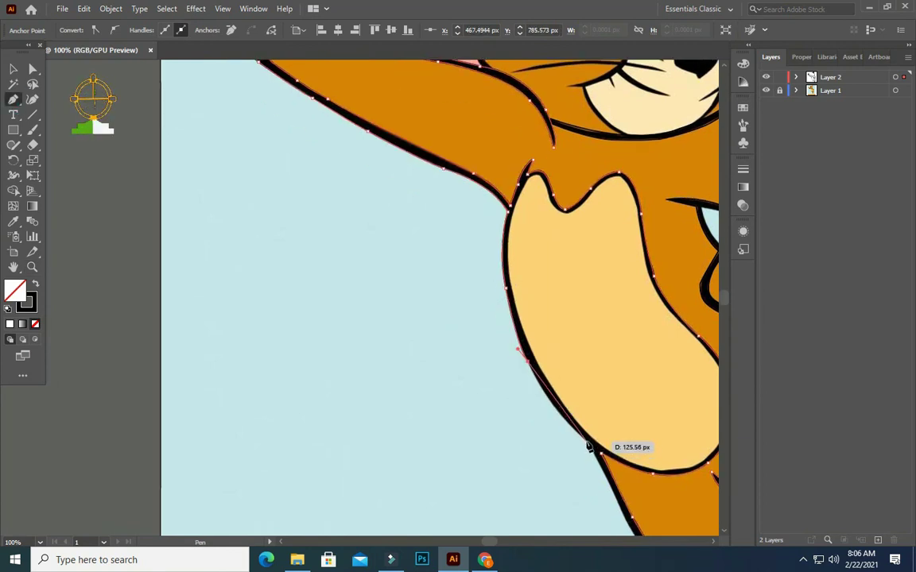
left_click_drag(587, 443, 624, 469)
scroll(630, 467, "down", 5)
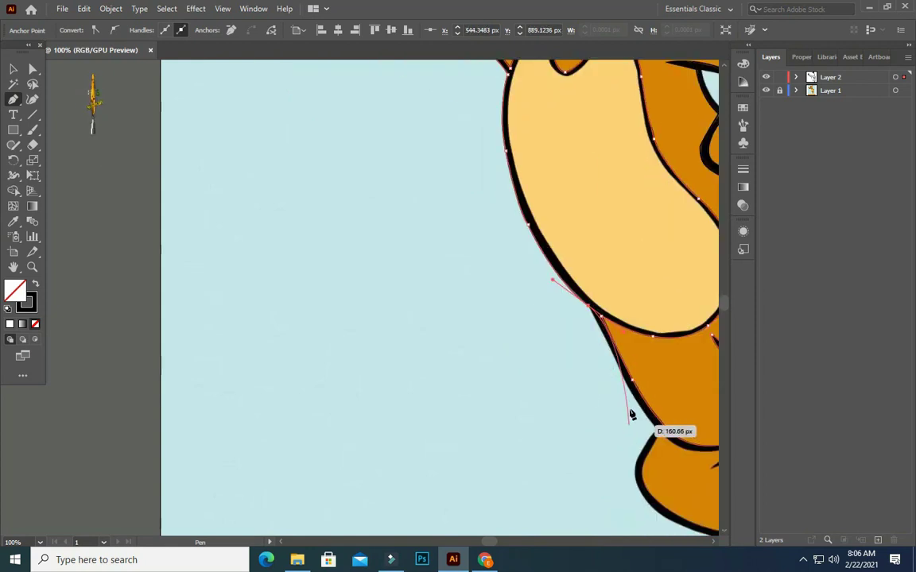
left_click(589, 306)
left_click_drag(648, 423, 680, 437)
key("ctrl+z")
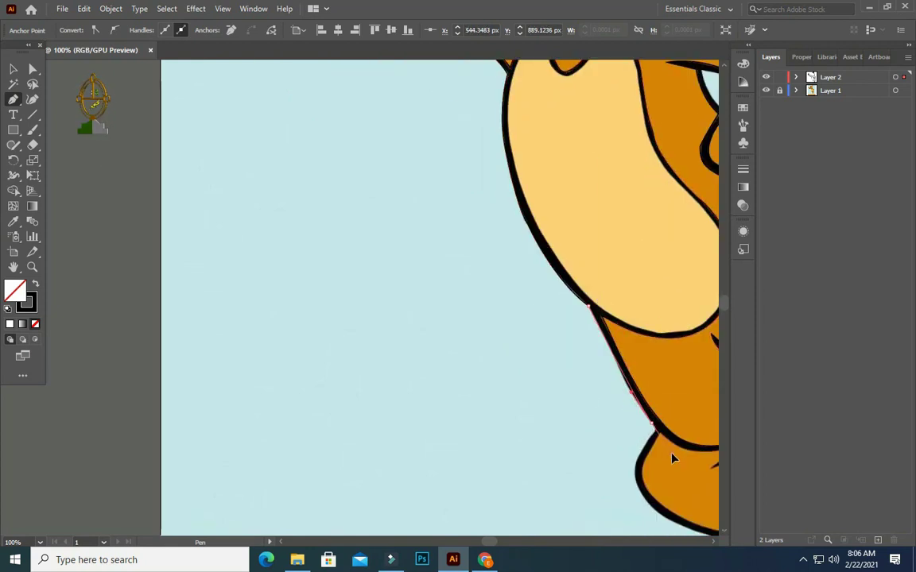
- Add anchors down the leg outline to where the leg meets the foot
left_click(615, 358)
left_click(627, 391)
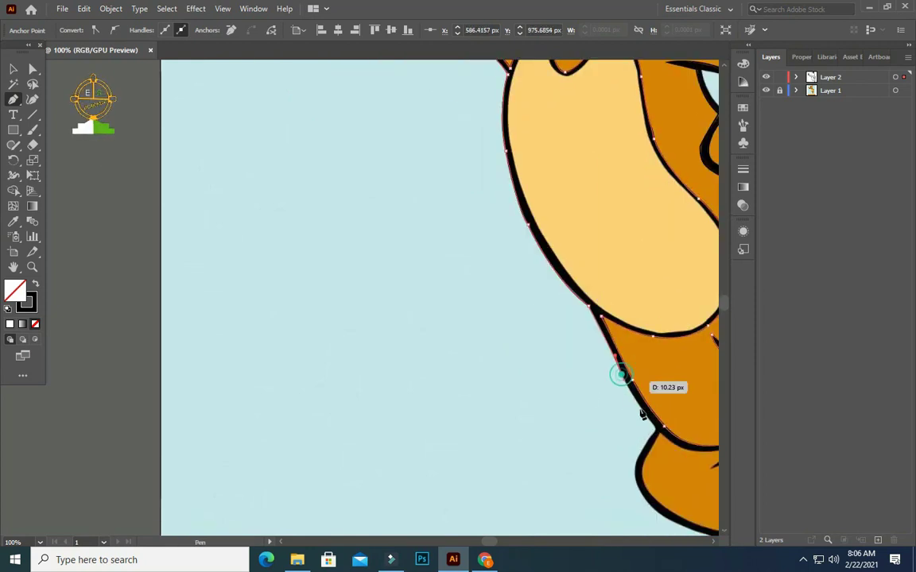
left_click_drag(653, 428, 650, 449)
scroll(643, 431, "down", 2)
key("z")
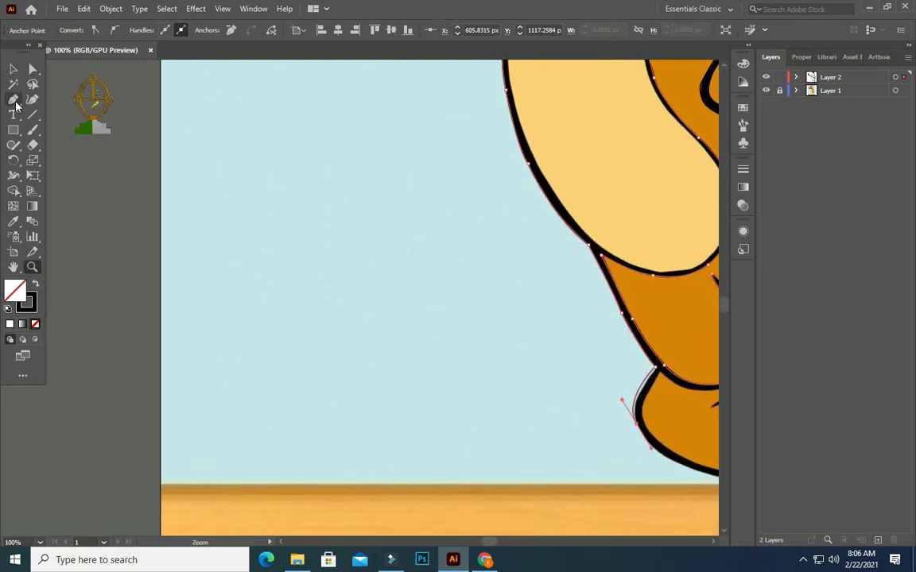
left_click(14, 101)
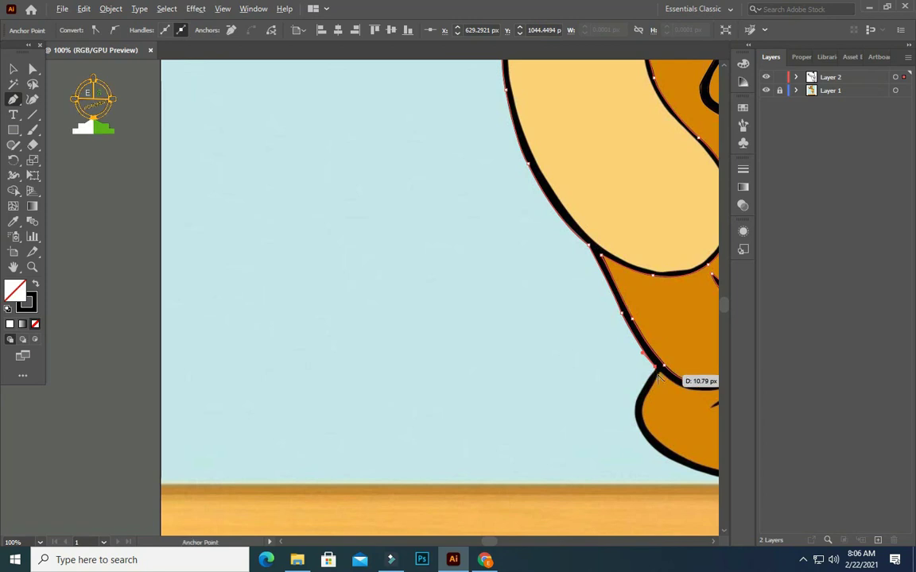
scroll(658, 380, "up", 2)
scroll(650, 368, "down", 1)
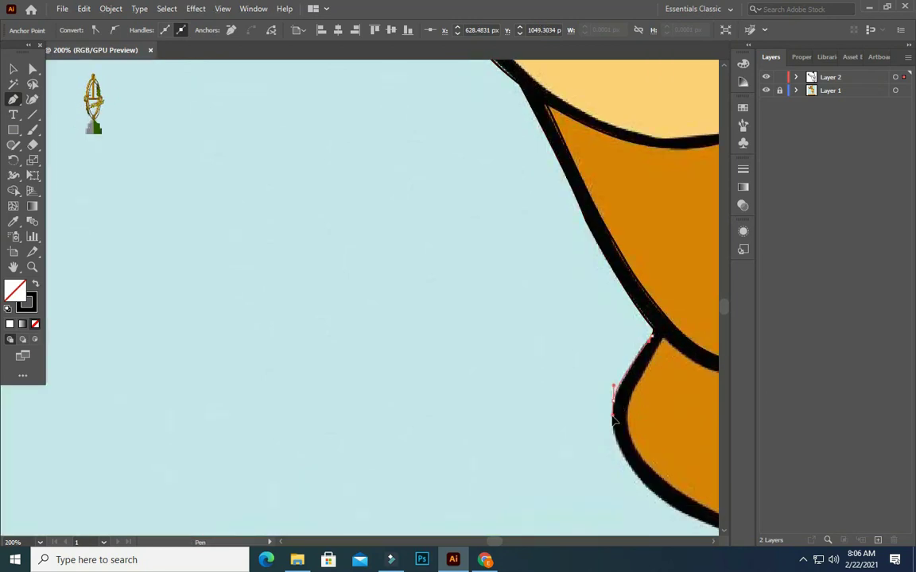
scroll(624, 421, "down", 2)
- Curve the path around the foot's sole to the back of the heel
scroll(676, 429, "down", 3)
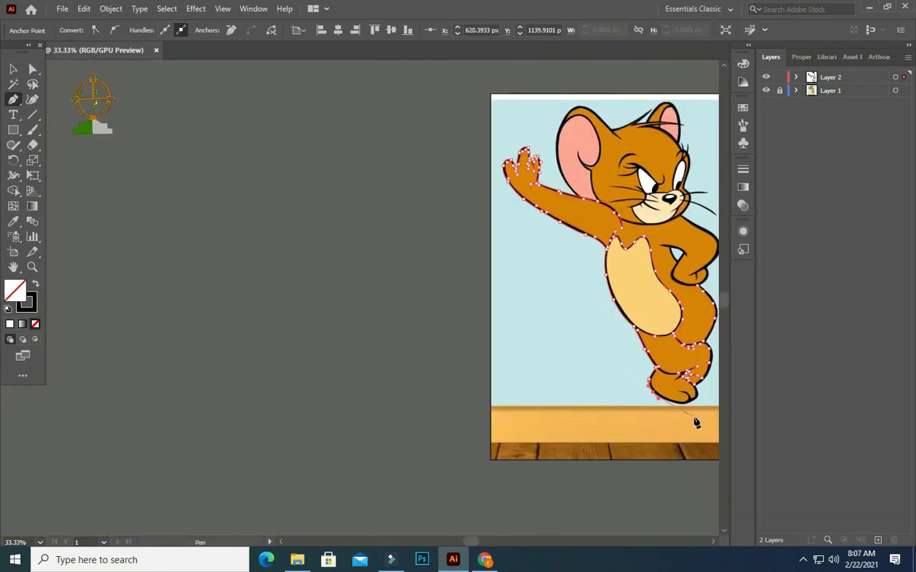
scroll(588, 405, "up", 1)
scroll(330, 425, "up", 4)
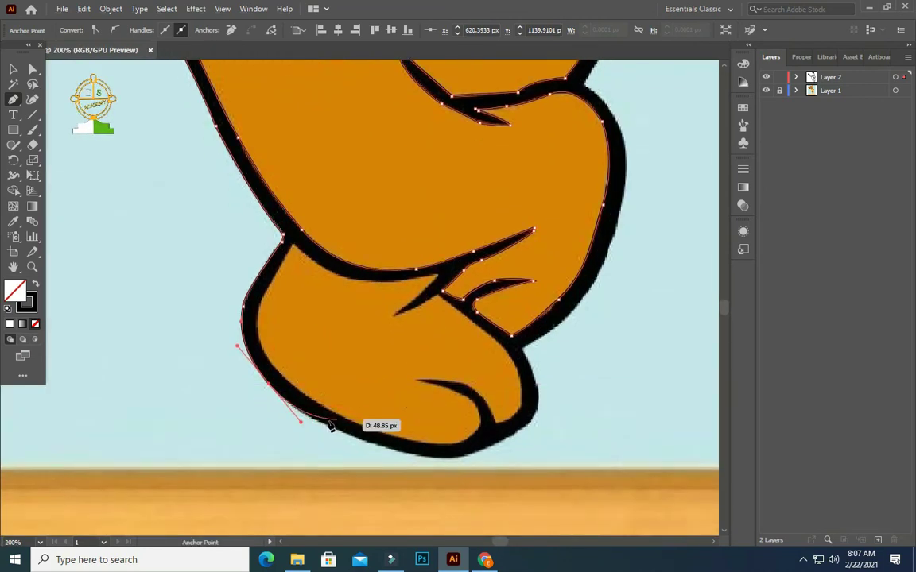
left_click_drag(379, 447, 415, 459)
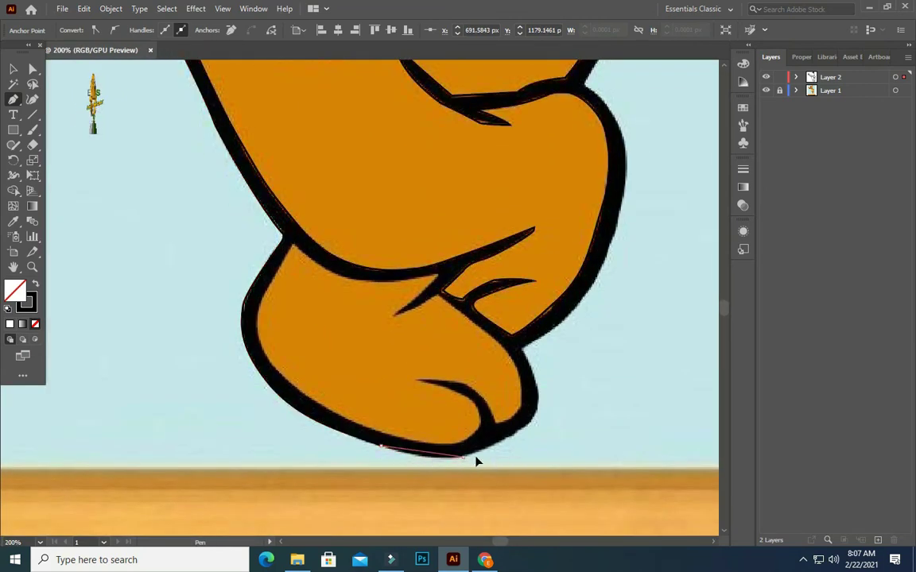
mouse_move(497, 435)
left_mouse_down()
mouse_move(519, 447)
mouse_move(543, 359)
mouse_move(539, 399)
left_mouse_up()
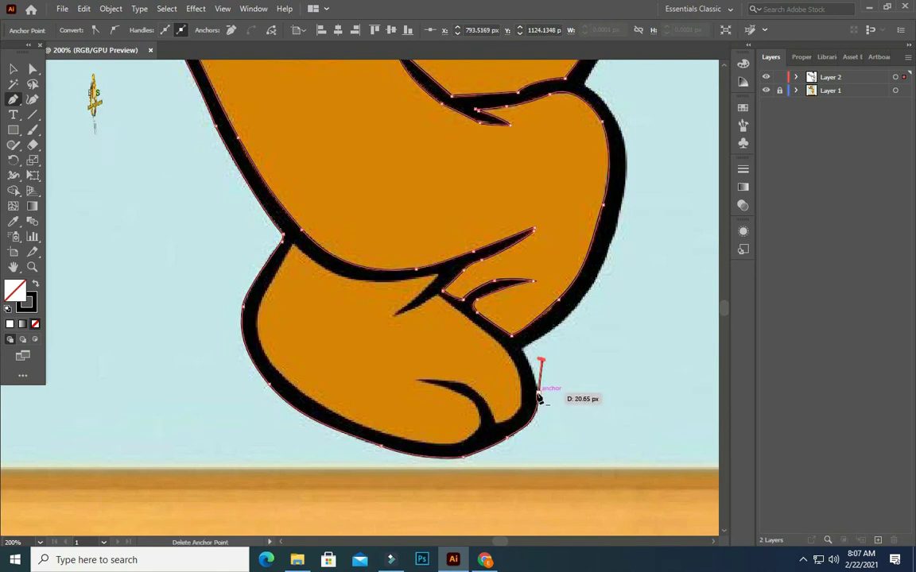
mouse_move(523, 355)
left_mouse_down()
mouse_move(511, 337)
mouse_move(595, 291)
mouse_move(628, 242)
mouse_move(630, 185)
mouse_move(602, 234)
mouse_move(587, 228)
left_mouse_up()
- Carry the outline up the back of the leg with curved anchors
scroll(603, 286, "up", 2)
scroll(624, 191, "up", 2)
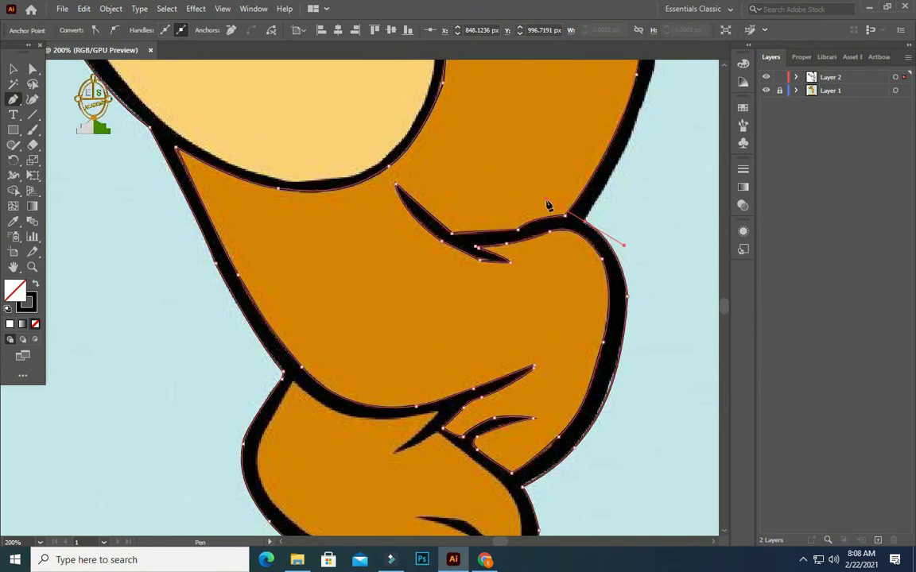
scroll(547, 204, "up", 3)
scroll(592, 286, "up", 3)
mouse_move(586, 228)
left_mouse_down()
mouse_move(680, 226)
mouse_move(632, 131)
left_mouse_up()
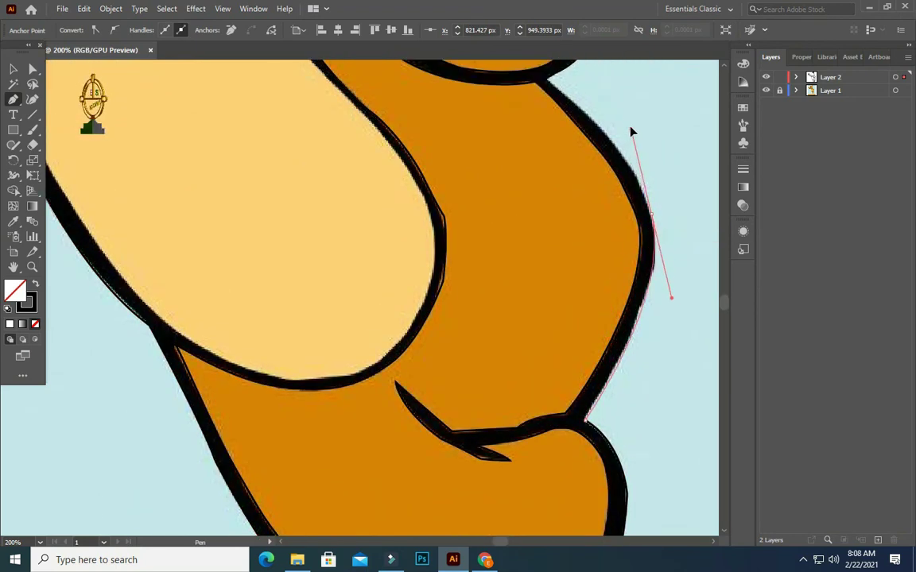
left_click_drag(653, 266, 673, 190)
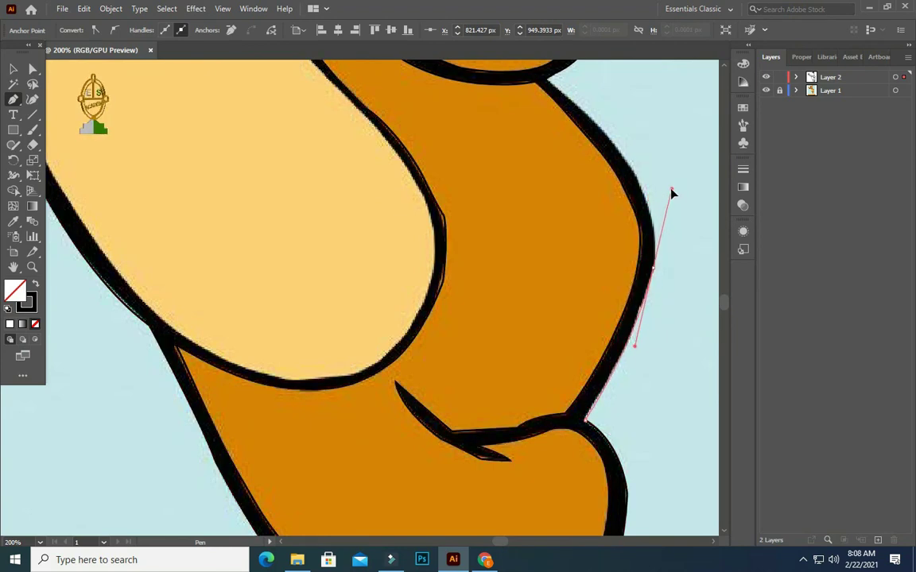
scroll(670, 190, "up", 2)
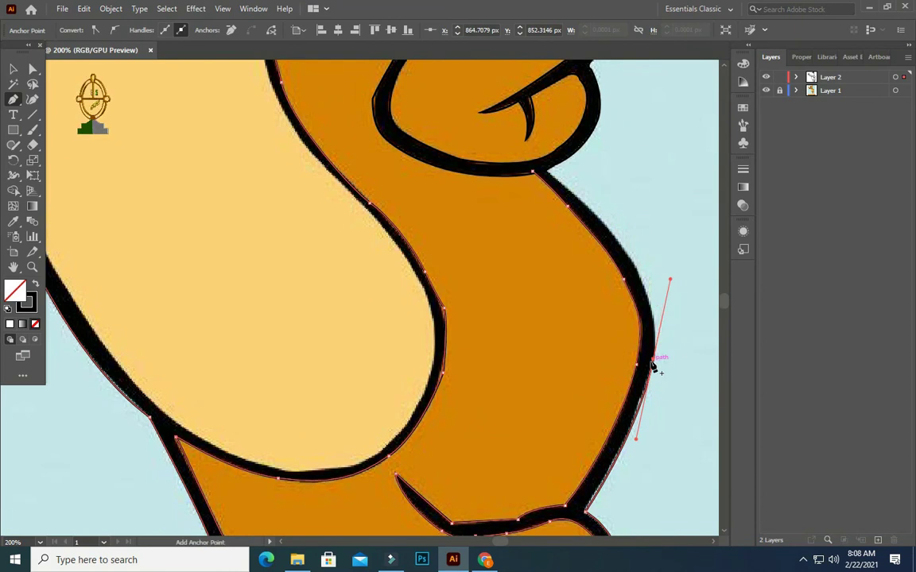
mouse_move(616, 237)
left_mouse_down()
mouse_move(542, 170)
mouse_move(528, 169)
left_mouse_up()
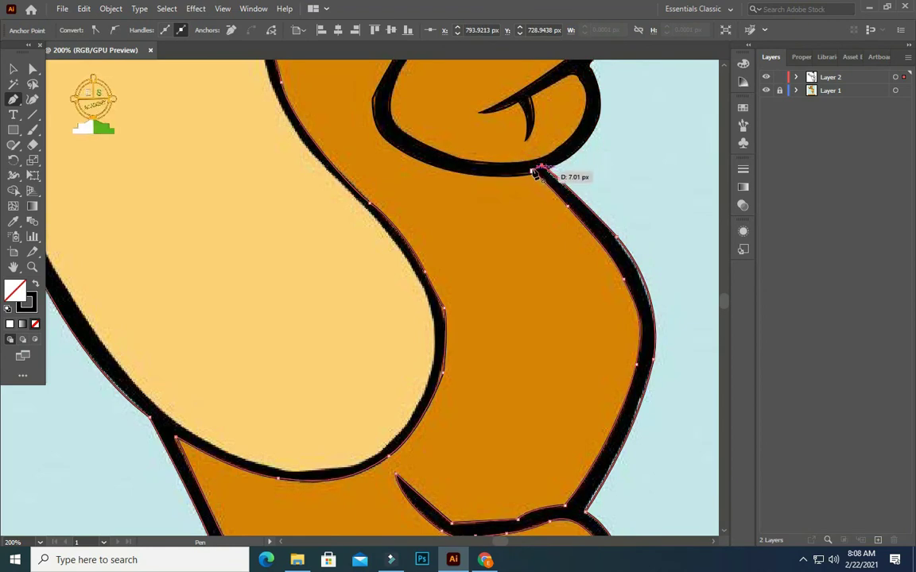
scroll(524, 329, "down", 2)
scroll(452, 321, "down", 2)
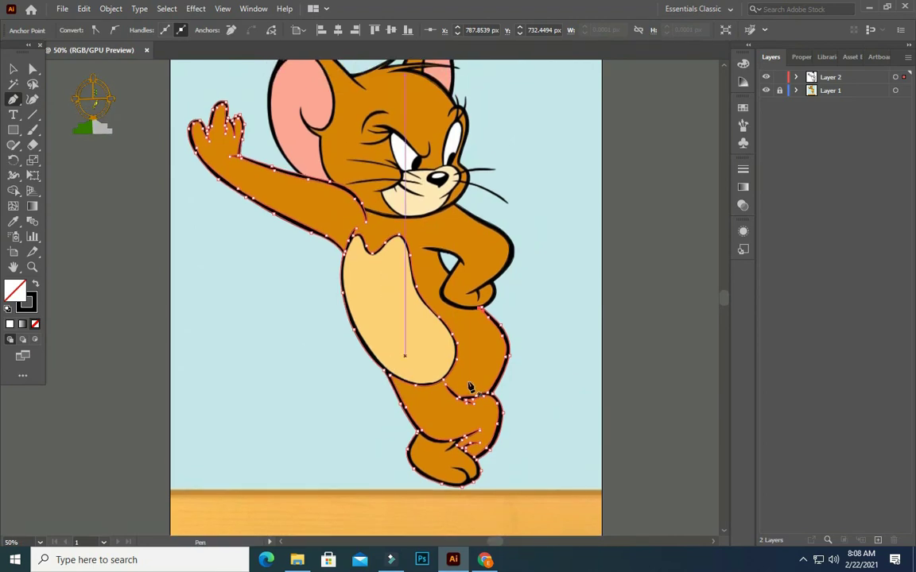
- Start the belly outline at its top edge and curve it through the notch to its left peak
scroll(426, 318, "up", 2)
scroll(348, 414, "up", 4)
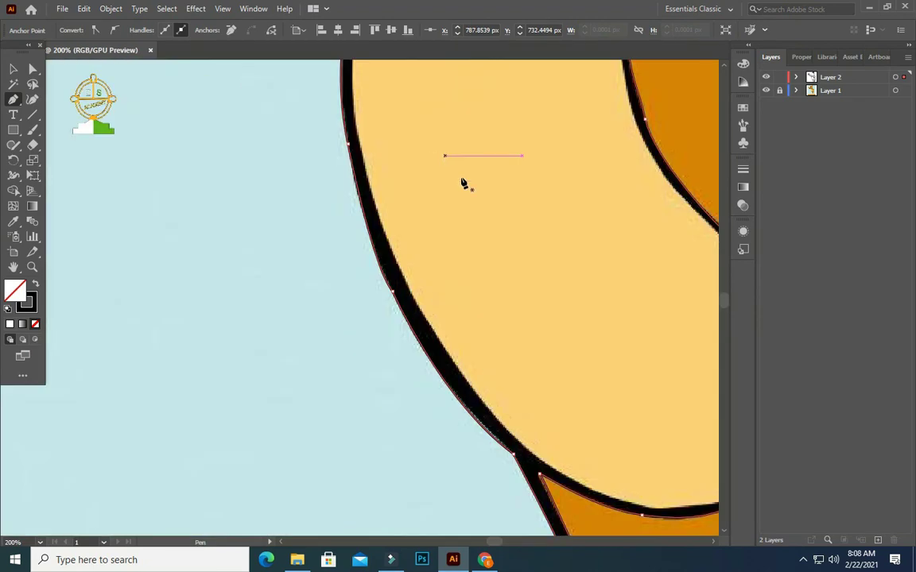
scroll(514, 343, "down", 1)
scroll(649, 269, "down", 3)
scroll(539, 181, "up", 1)
scroll(539, 181, "up", 1)
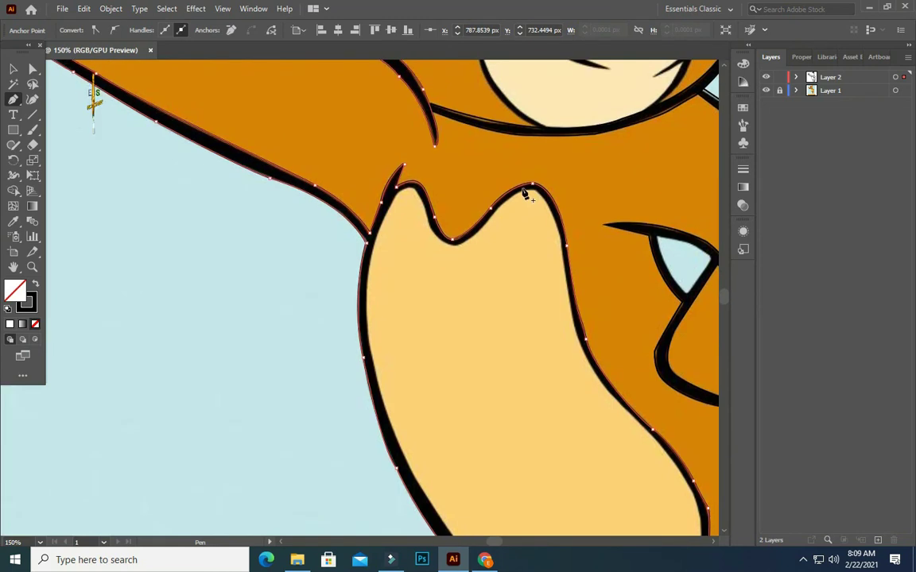
left_click(524, 191)
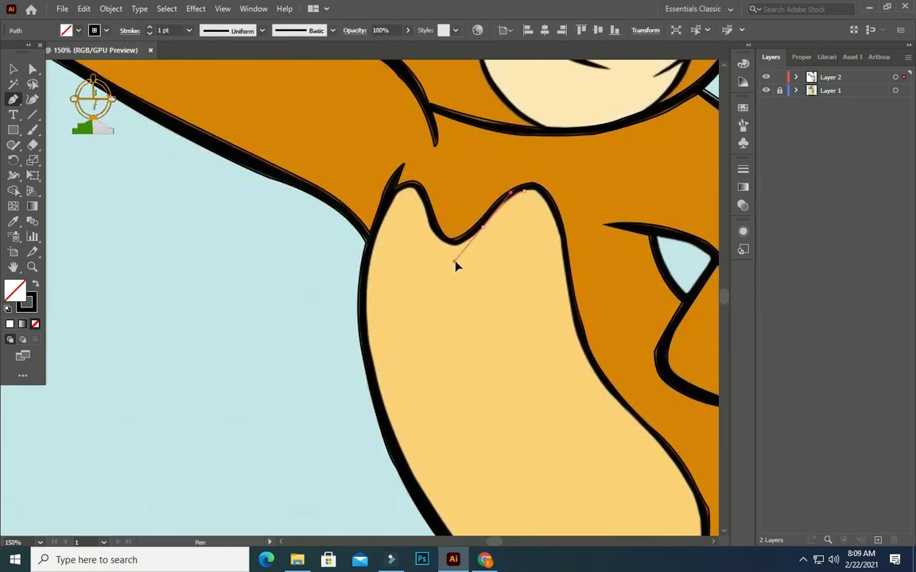
left_click_drag(457, 246, 462, 253)
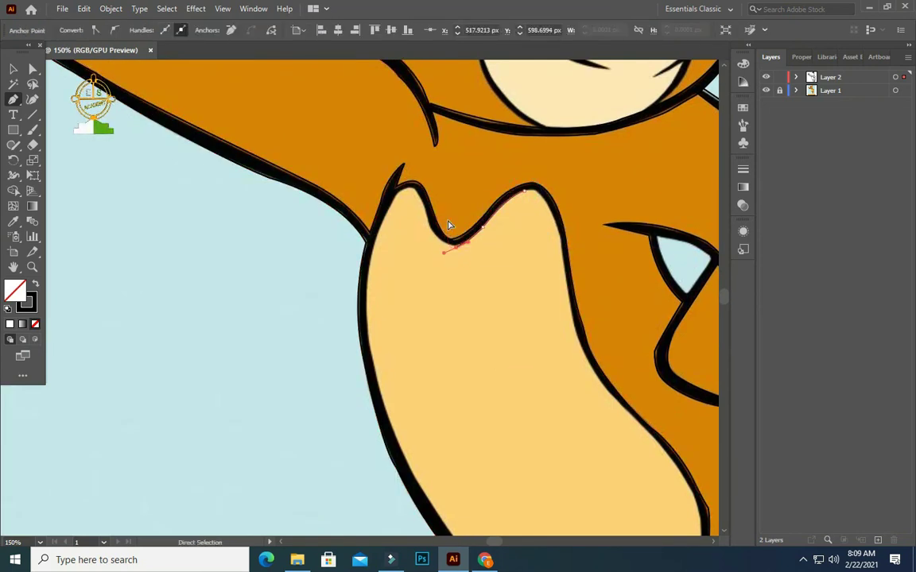
scroll(449, 225, "left", 2)
scroll(518, 253, "up", 2)
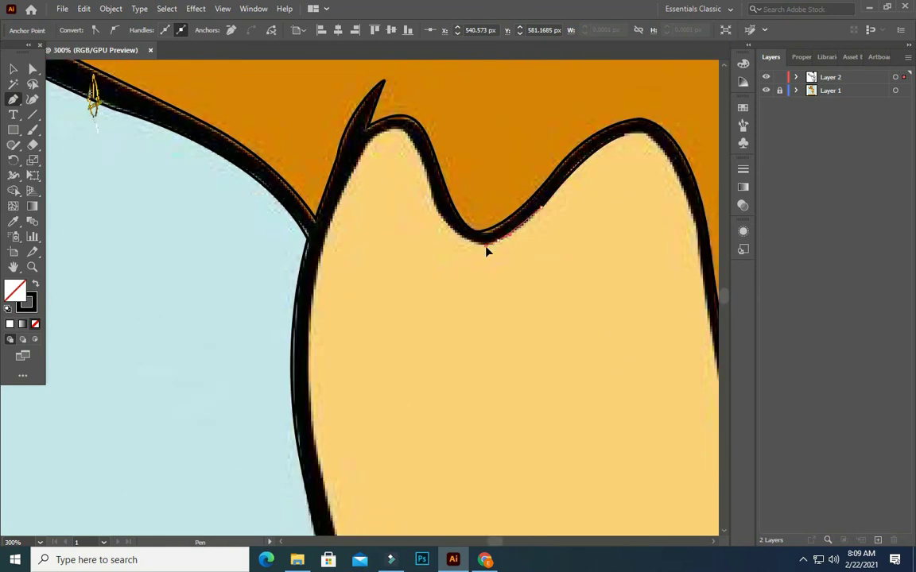
left_click_drag(462, 241, 466, 252)
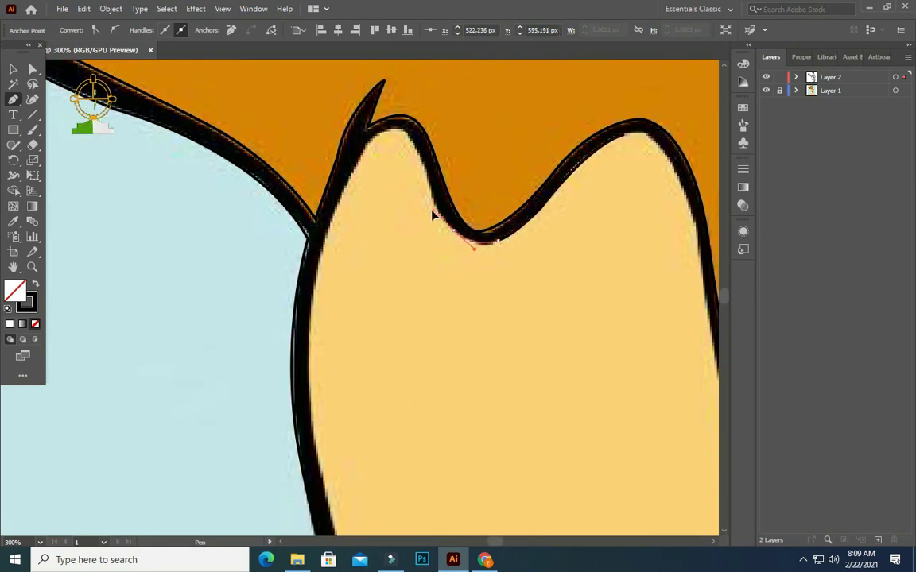
left_click_drag(430, 212, 430, 182)
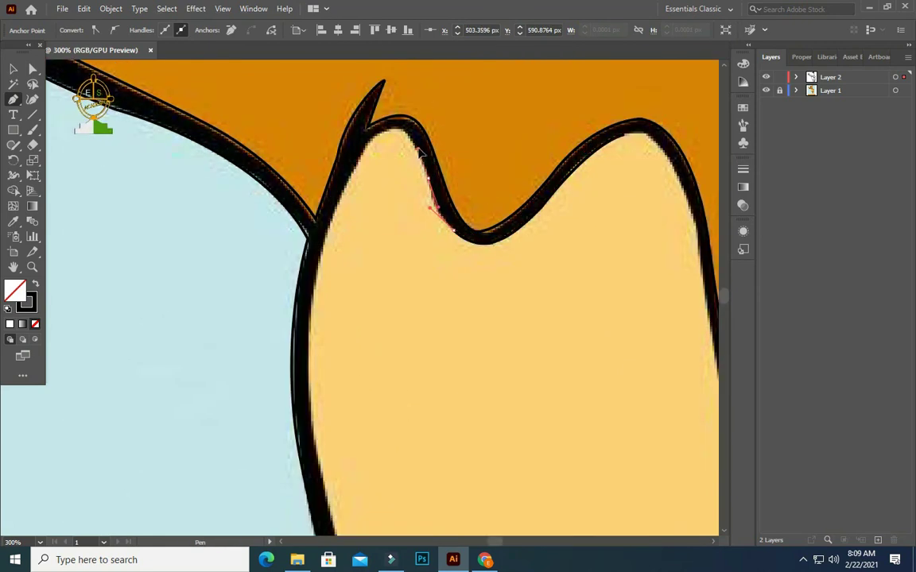
mouse_move(368, 139)
left_mouse_down()
mouse_move(323, 184)
mouse_move(334, 186)
left_mouse_up()
- Carry the belly outline down its left edge and around the bottom toward the right
left_click(305, 301)
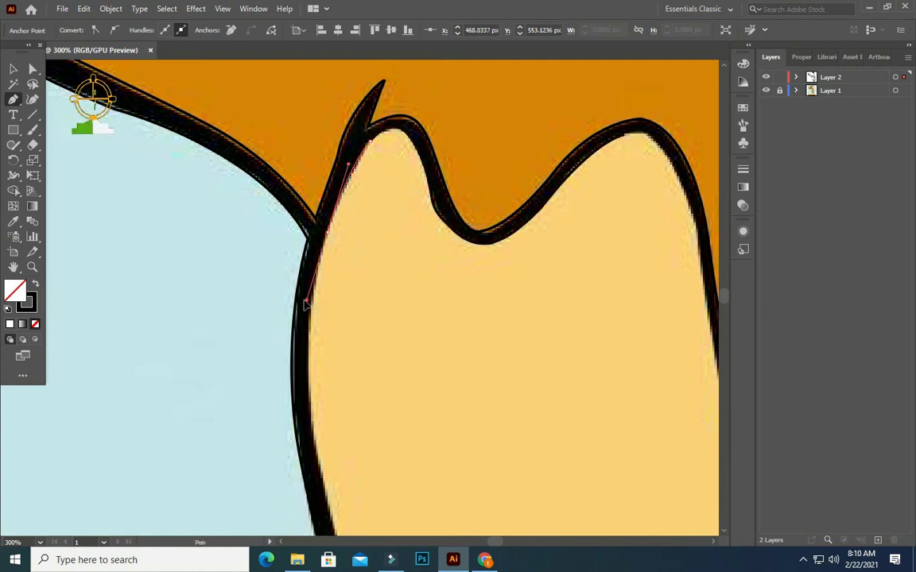
scroll(308, 300, "down", 1)
mouse_move(317, 429)
left_mouse_down()
mouse_move(345, 548)
mouse_move(340, 317)
left_mouse_up()
scroll(337, 368, "up", 2)
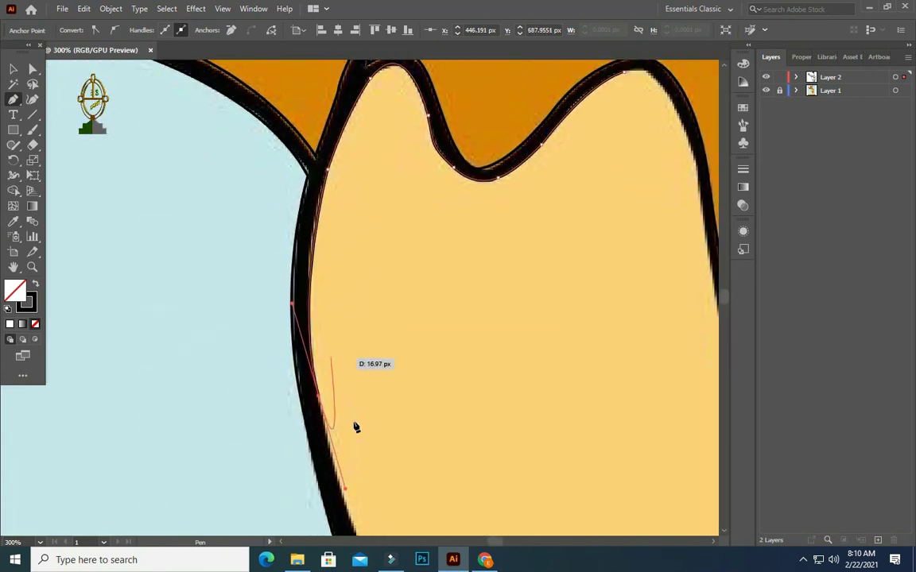
scroll(356, 427, "down", 2)
scroll(307, 286, "down", 2)
left_click_drag(386, 311, 473, 425)
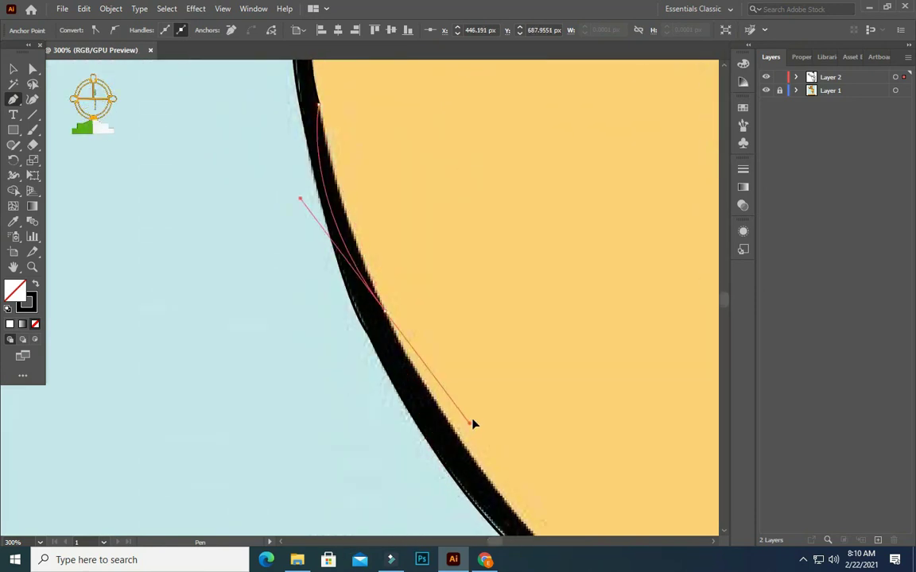
scroll(441, 437, "down", 3)
scroll(492, 364, "down", 1)
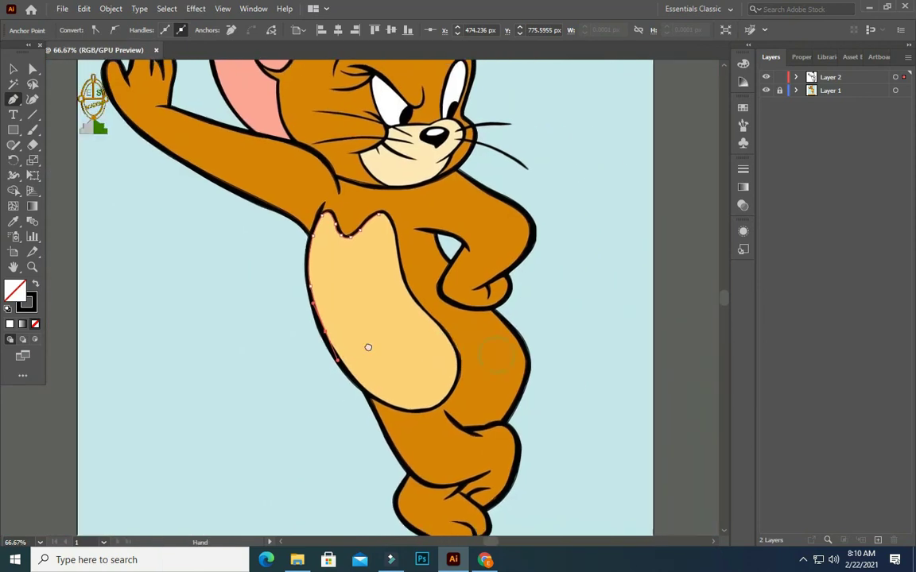
scroll(379, 321, "up", 3)
left_click_drag(316, 275, 367, 303)
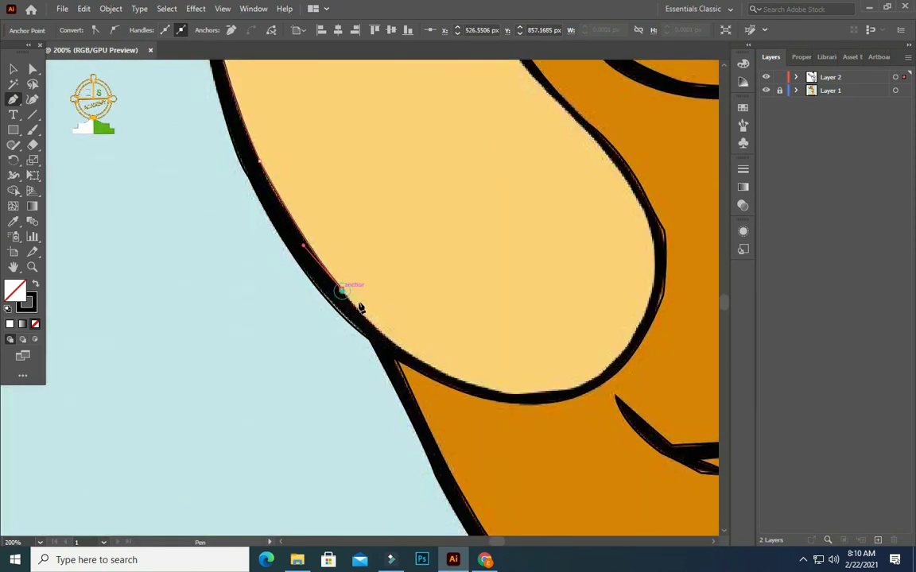
left_click_drag(489, 391, 534, 403)
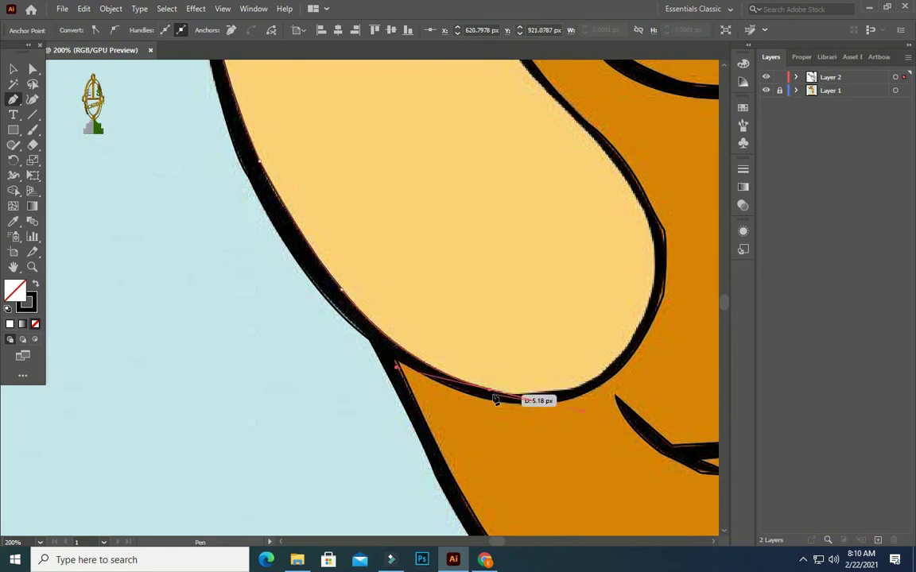
left_click_drag(597, 377, 649, 353)
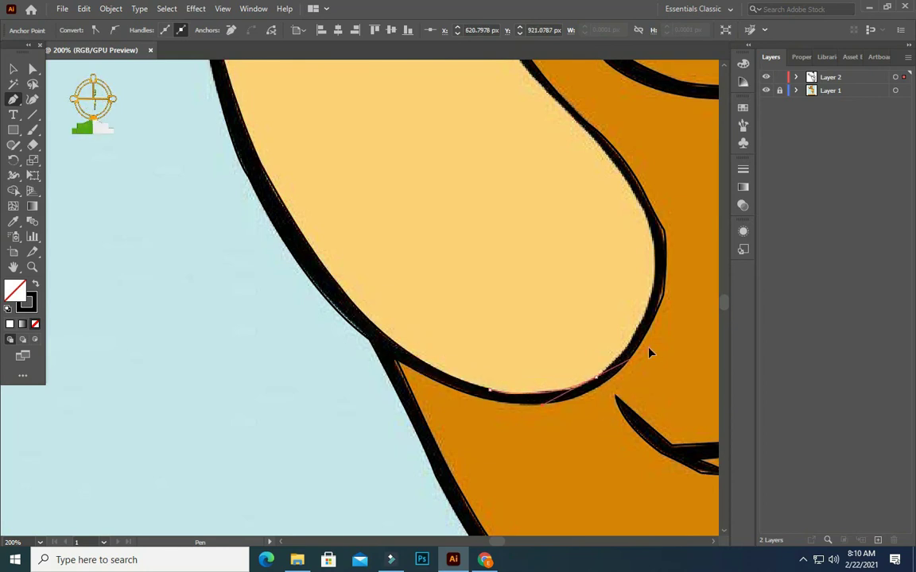
- Trace the belly's right edge up to the top notch and close the path at its start
left_click(598, 376)
left_click_drag(651, 238, 630, 151)
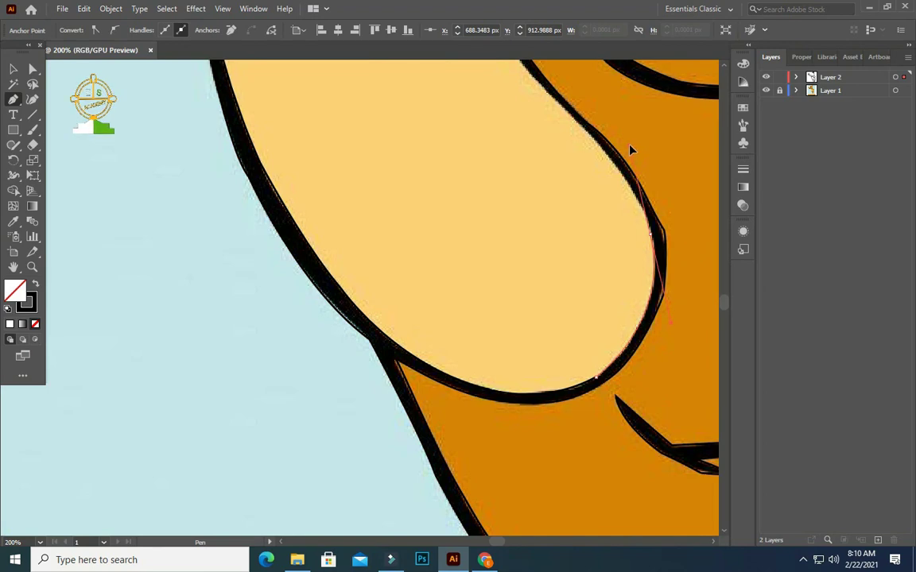
scroll(630, 147, "up", 3)
left_click_drag(651, 355, 604, 277)
left_click(602, 271)
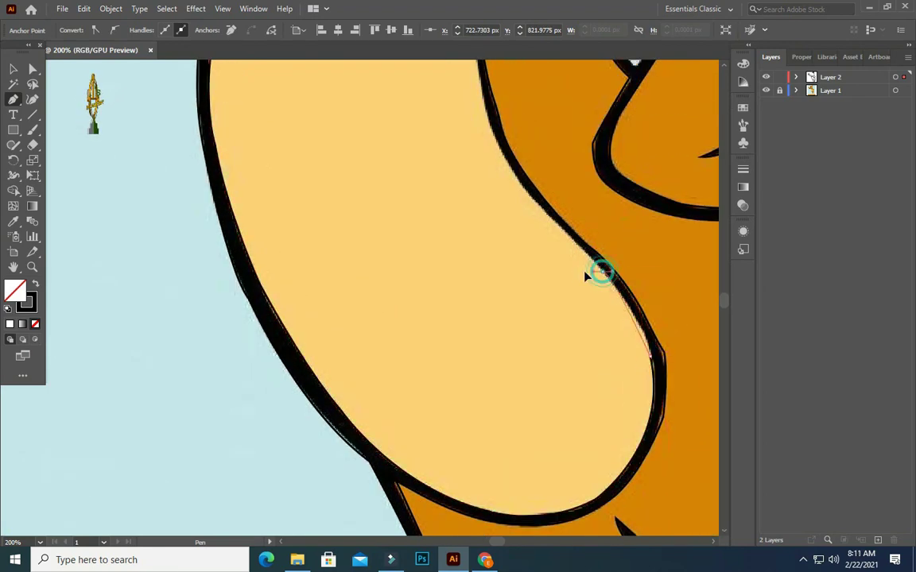
scroll(563, 245, "up", 2)
mouse_move(595, 364)
left_mouse_down()
mouse_move(502, 294)
mouse_move(531, 332)
left_mouse_up()
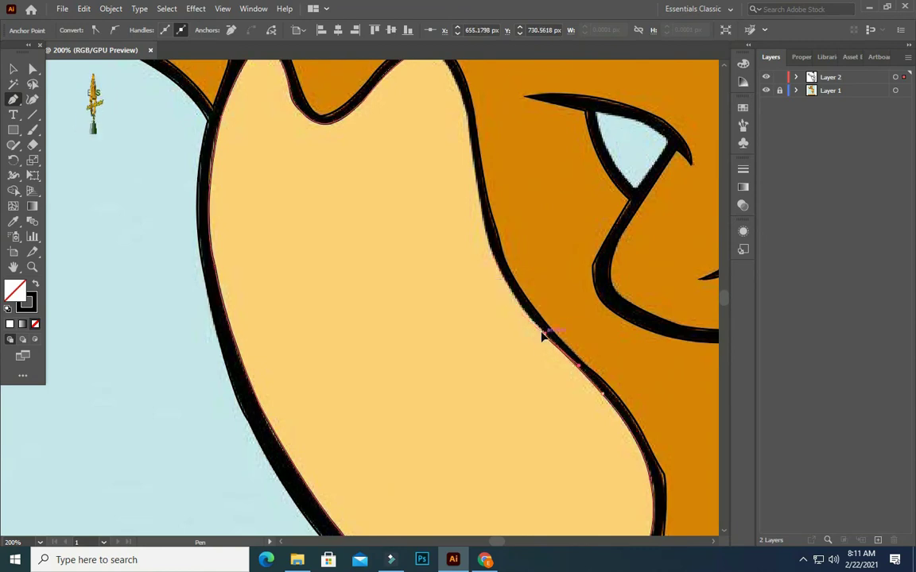
mouse_move(477, 203)
left_mouse_down()
mouse_move(490, 194)
mouse_move(462, 112)
left_mouse_up()
scroll(465, 115, "up", 3)
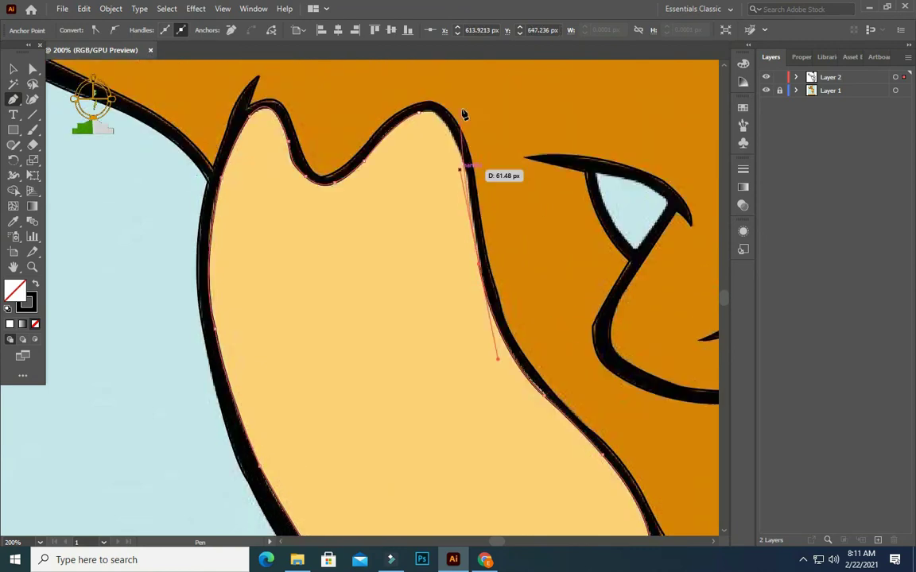
mouse_move(464, 191)
left_mouse_down()
mouse_move(480, 179)
mouse_move(467, 205)
left_mouse_up()
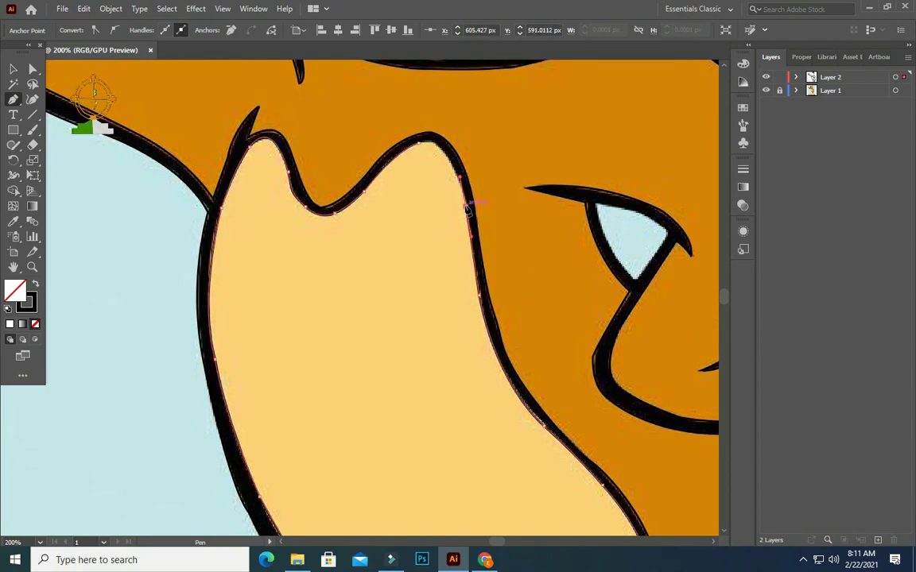
left_click(422, 148)
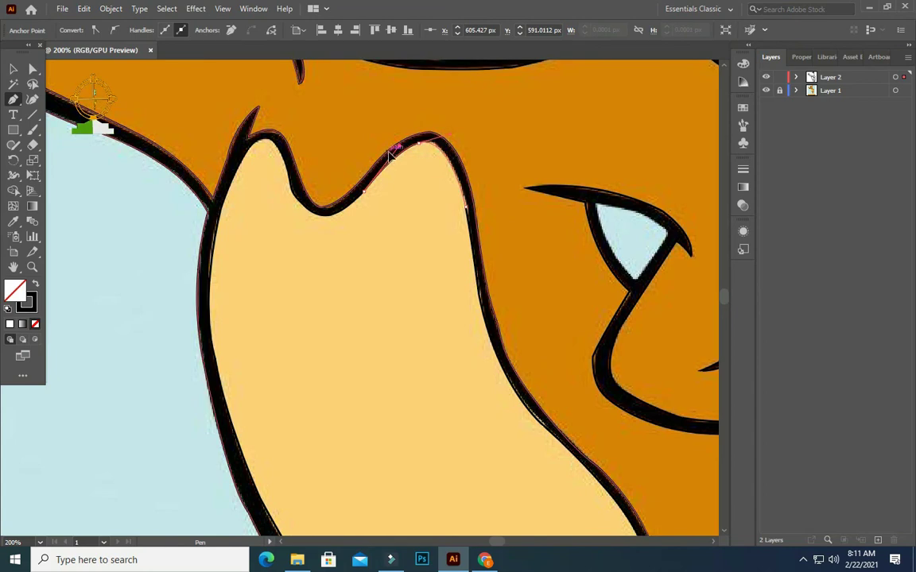
left_click(390, 153)
scroll(592, 270, "up", 2)
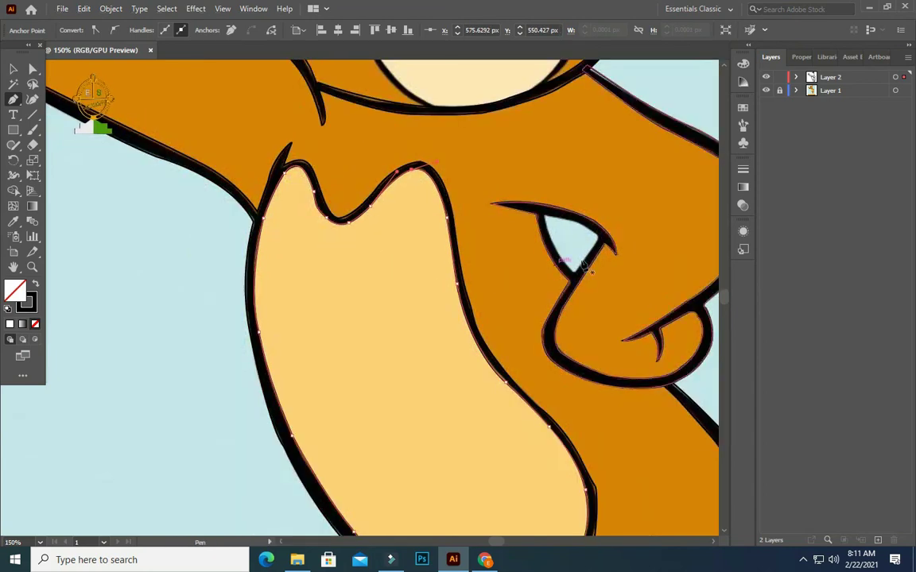
- Outline the light-blue triangular gap between the bent arm and the body with a new path
left_click(496, 196)
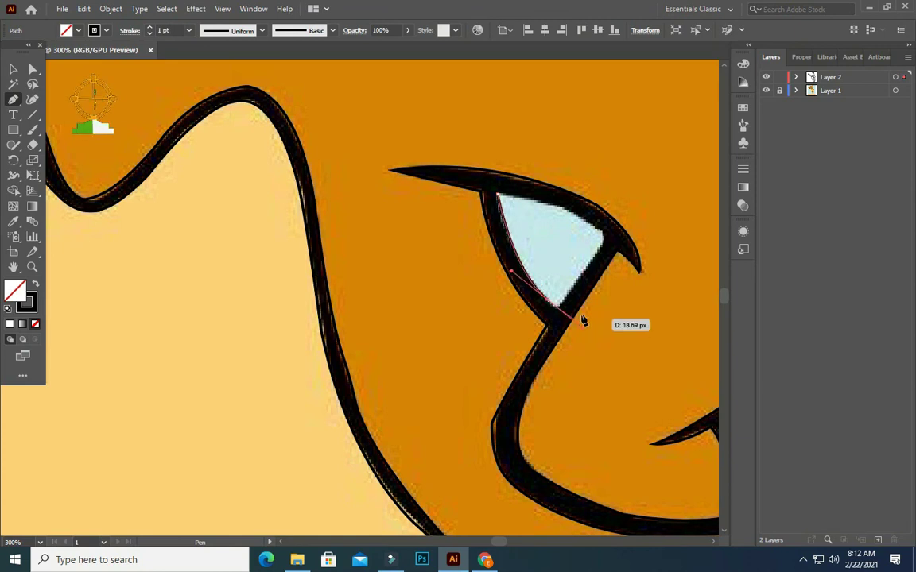
left_click_drag(582, 322, 578, 291)
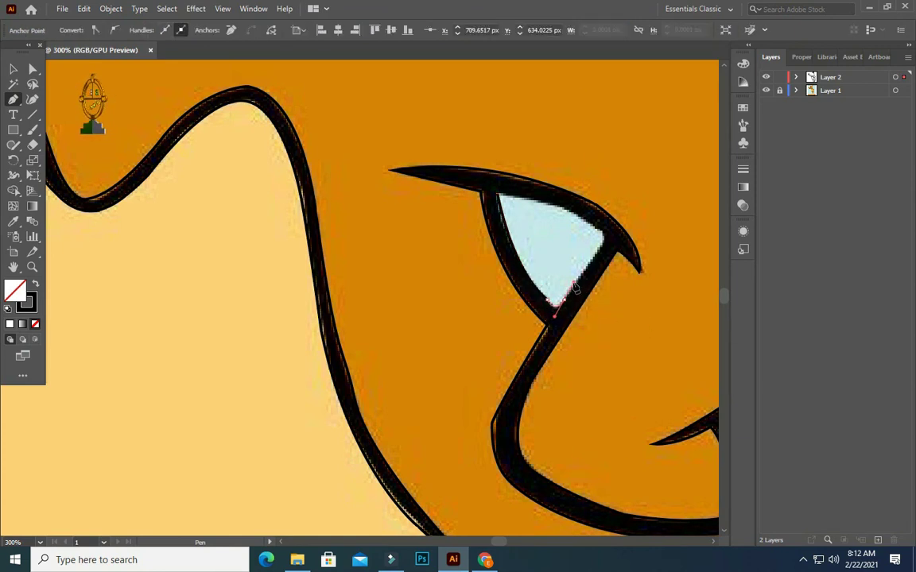
mouse_move(578, 291)
left_mouse_down()
mouse_move(604, 251)
mouse_move(592, 230)
left_mouse_up()
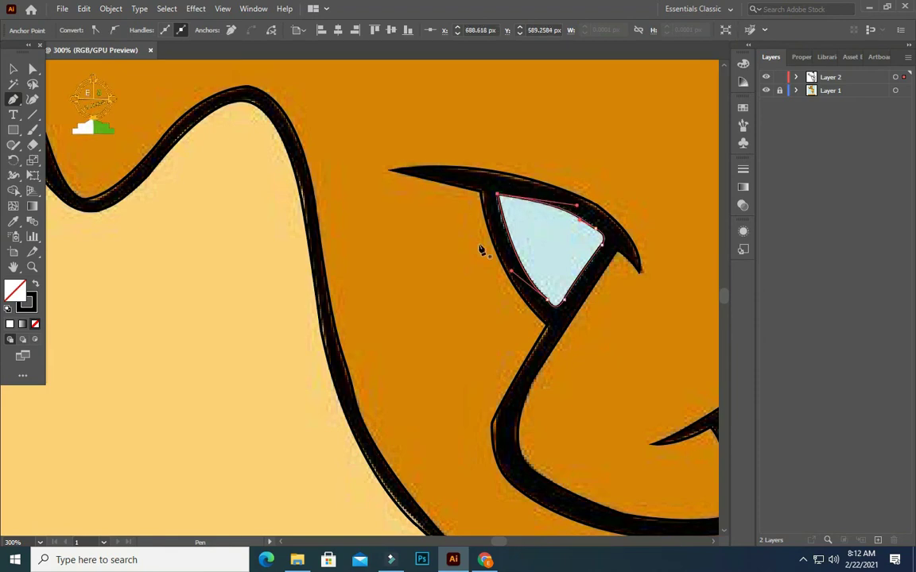
scroll(454, 272, "down", 4)
scroll(453, 280, "up", 5)
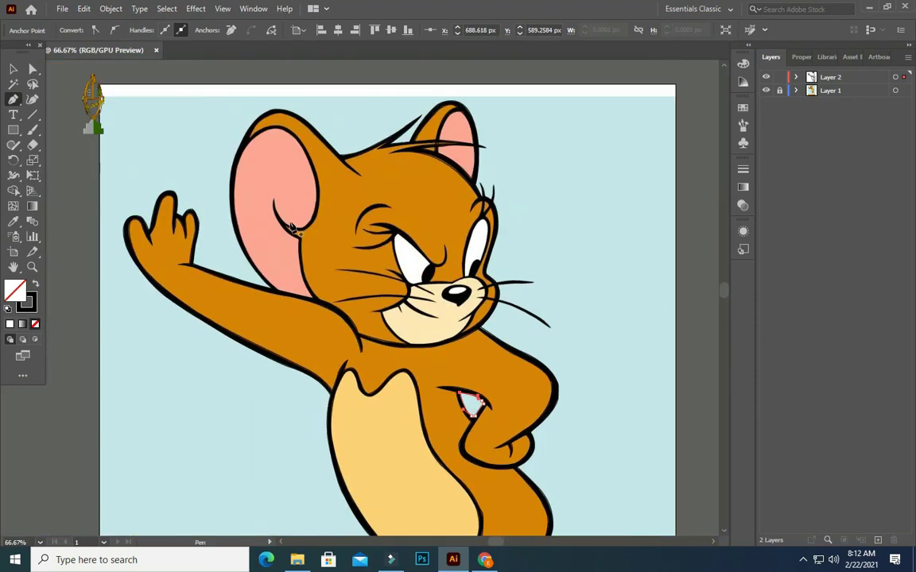
scroll(384, 205, "up", 2)
scroll(385, 205, "down", 2)
scroll(364, 358, "down", 1)
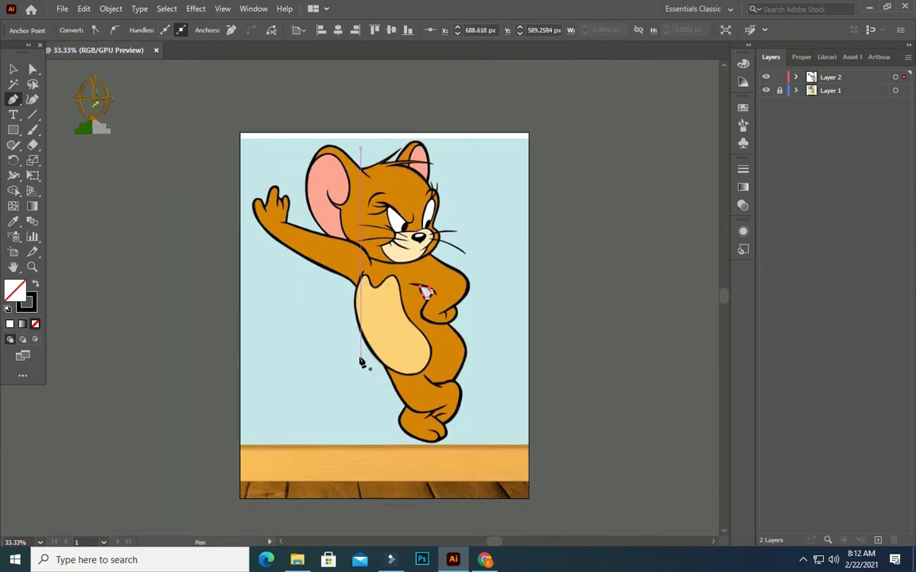
scroll(370, 348, "up", 1)
left_click(14, 70)
left_click(364, 302)
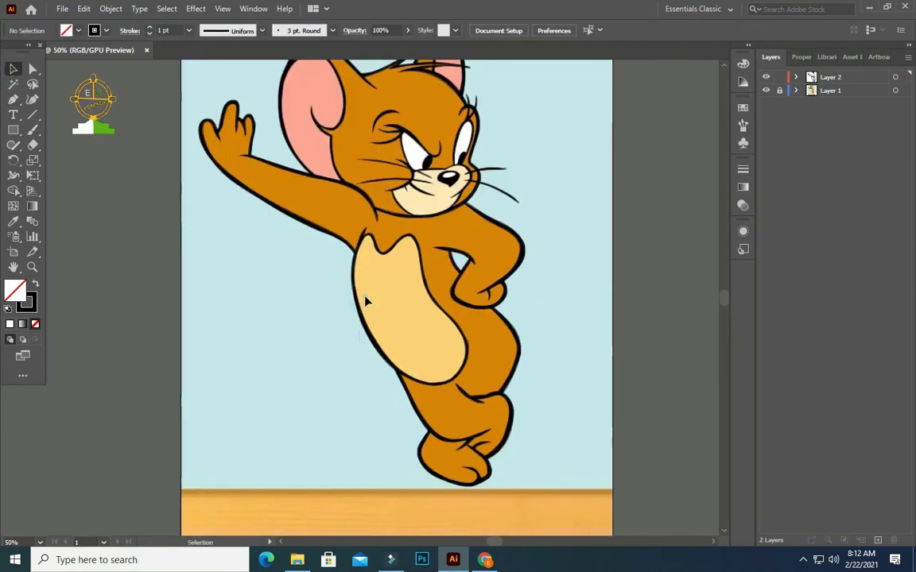
scroll(417, 176, "down", 2)
scroll(421, 199, "up", 4)
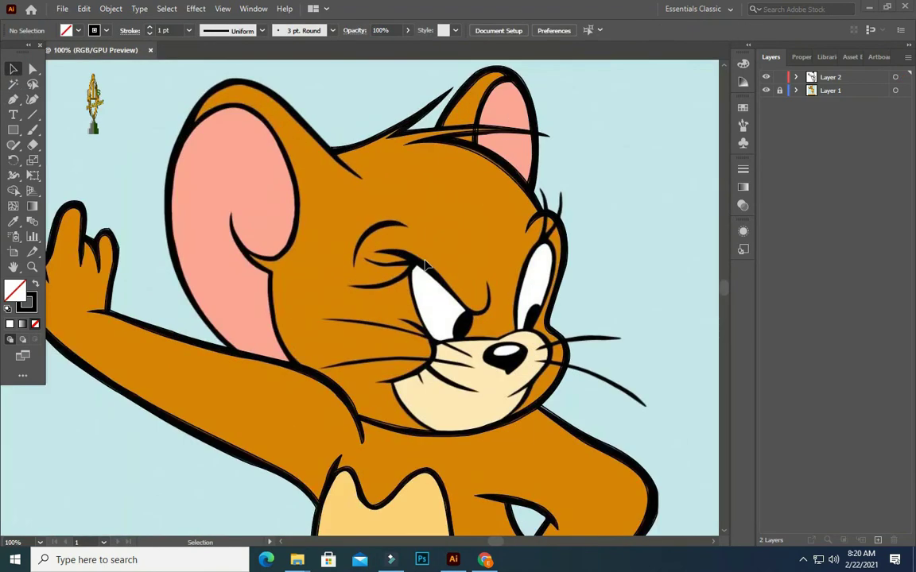
scroll(445, 307, "down", 2)
scroll(544, 174, "down", 1)
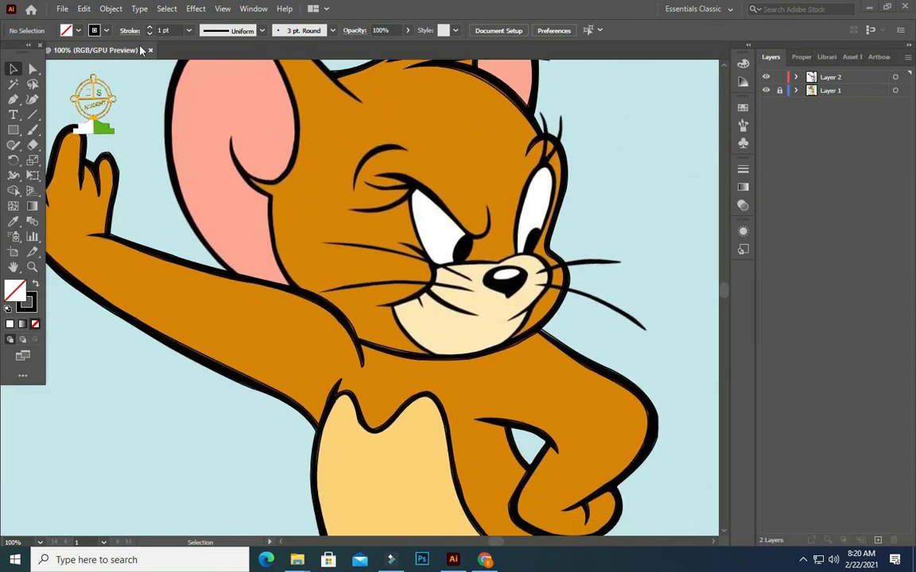
left_click(13, 99)
scroll(590, 137, "up", 1)
- Trace from the ear top past the brow tuft and down the right eye's inner edge
scroll(591, 137, "up", 2, "alt")
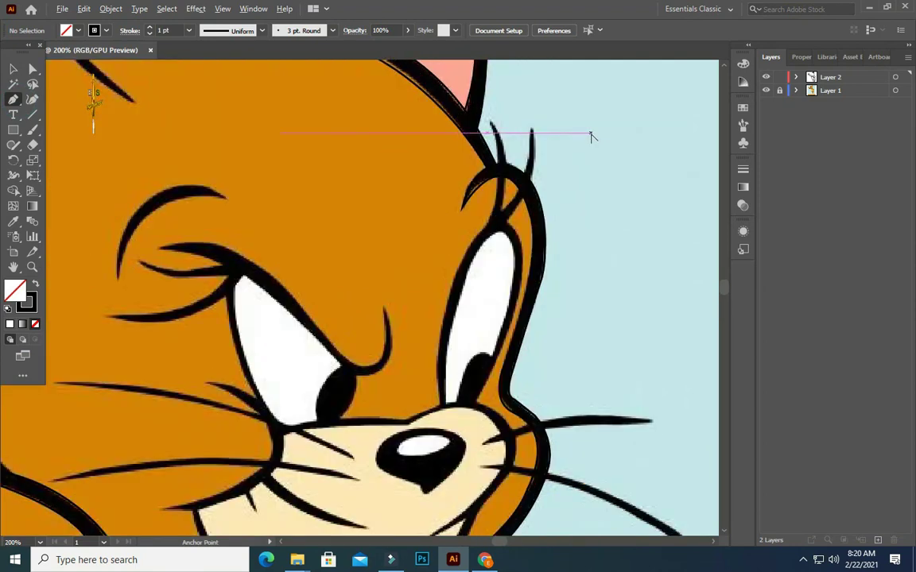
left_click(488, 121)
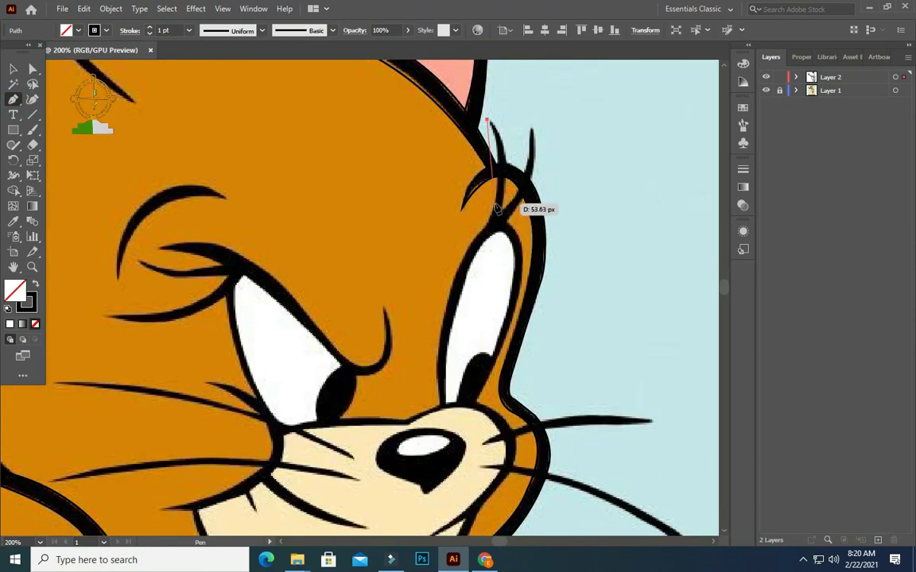
left_click_drag(495, 204, 489, 257)
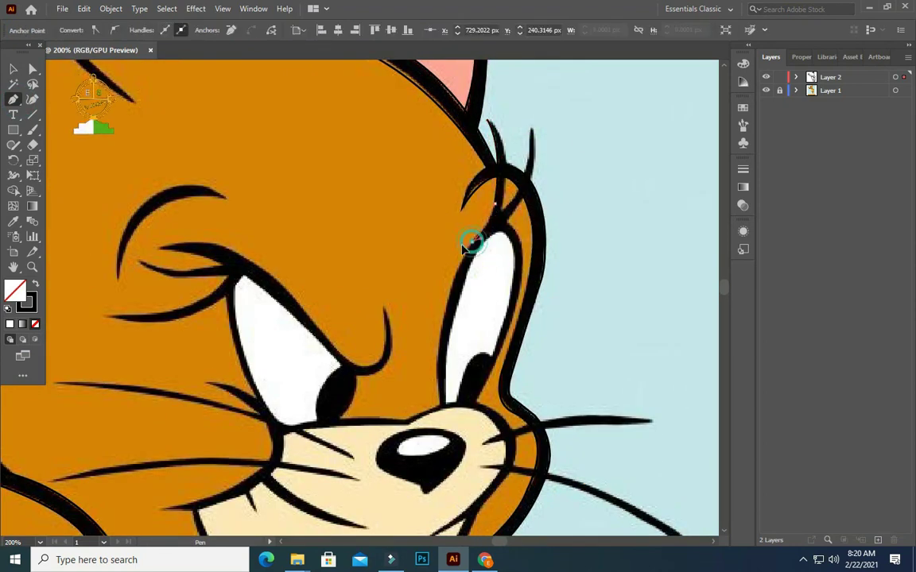
left_click(473, 240)
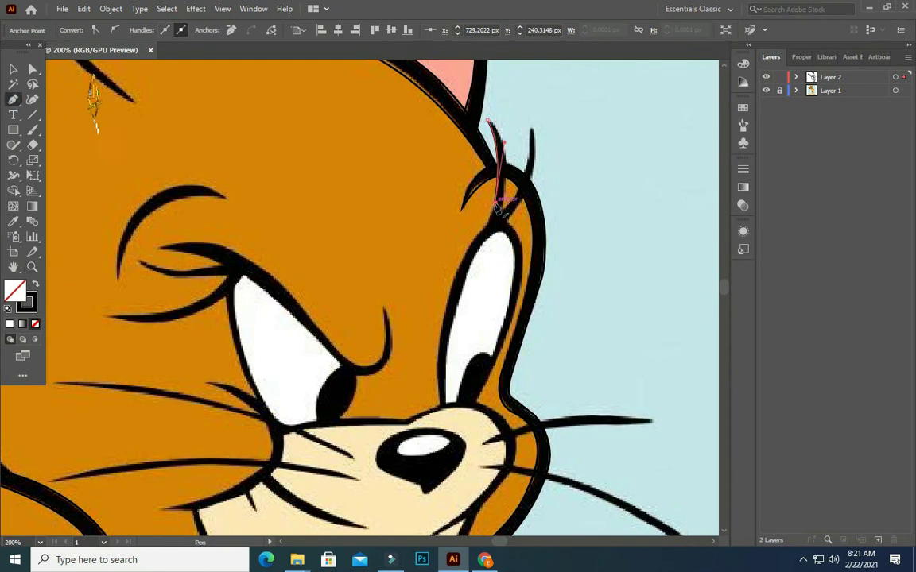
left_click(481, 233)
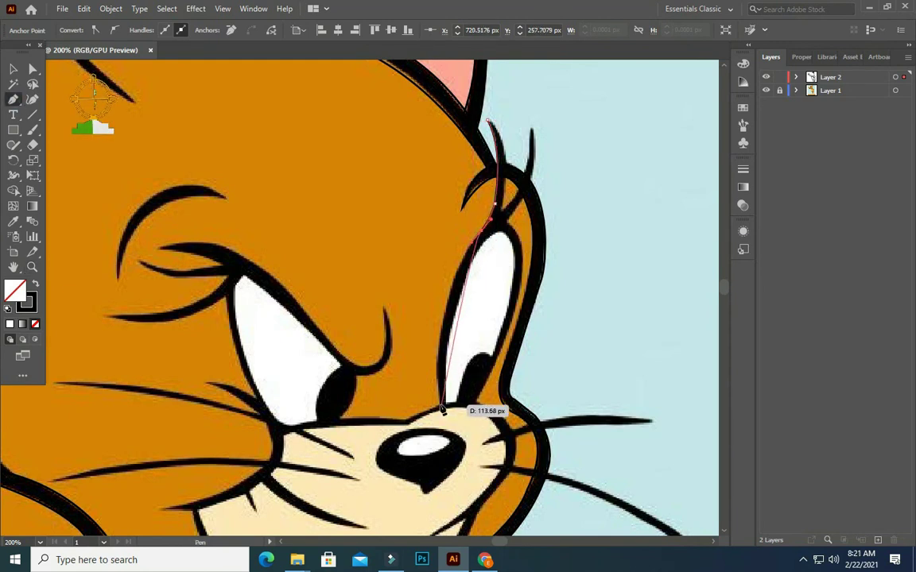
left_click_drag(442, 408, 454, 509)
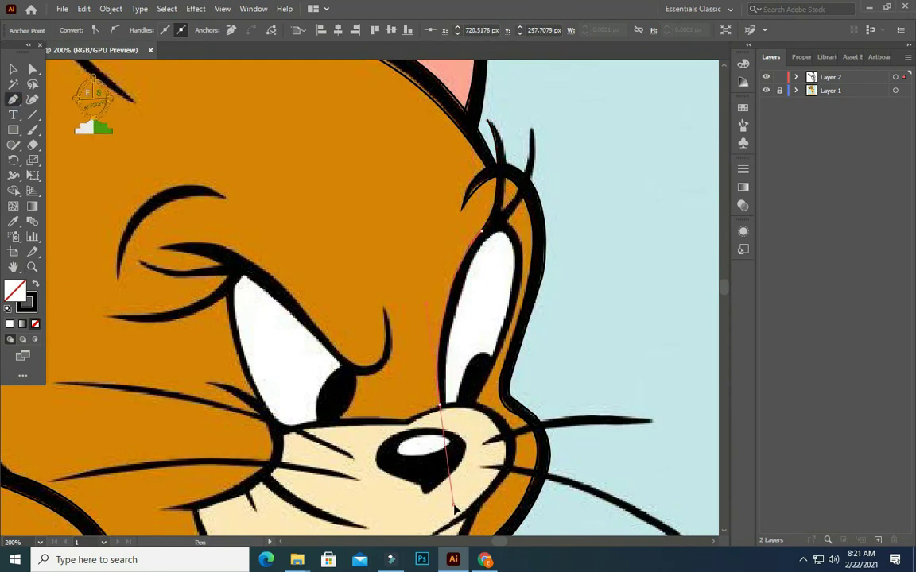
- Carry the outline along the muzzle top and up the left eye's outer edge
scroll(451, 501, "down", 2)
left_click_drag(411, 362, 296, 367)
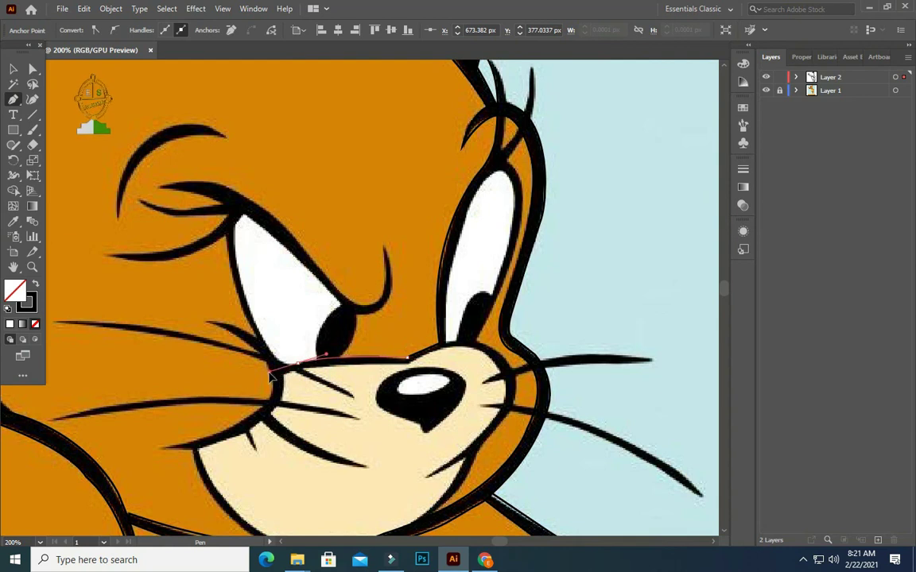
mouse_move(310, 363)
left_mouse_down()
mouse_move(271, 338)
mouse_move(237, 231)
left_mouse_up()
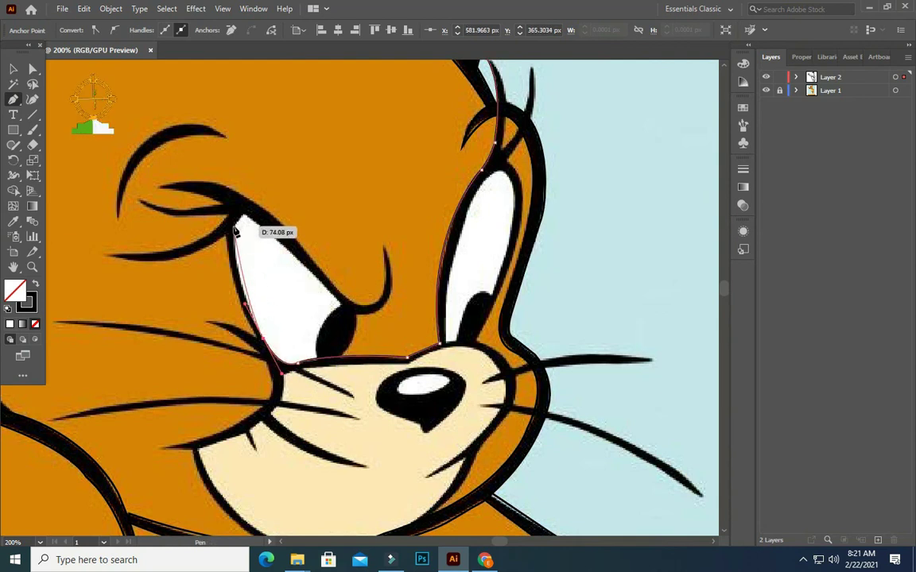
left_click_drag(241, 218, 246, 221)
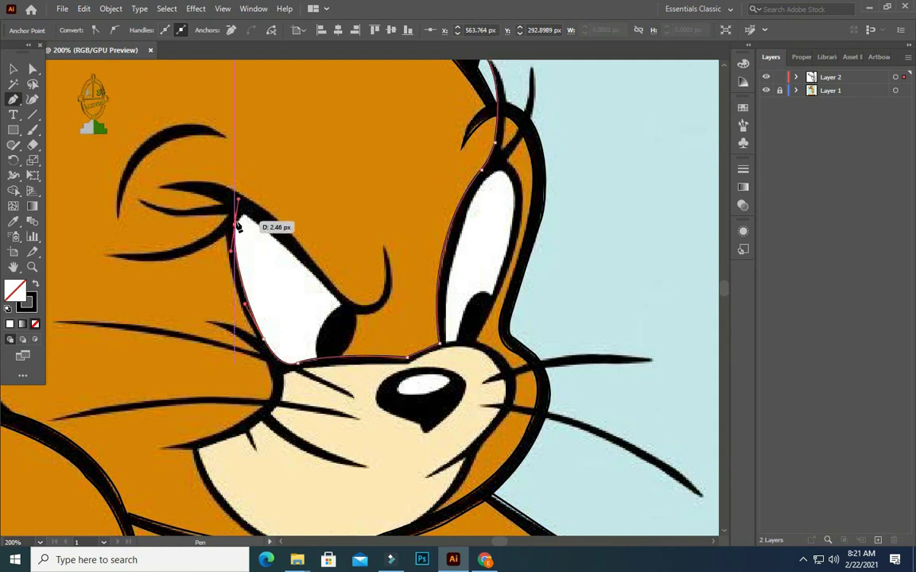
left_click_drag(310, 260, 358, 310)
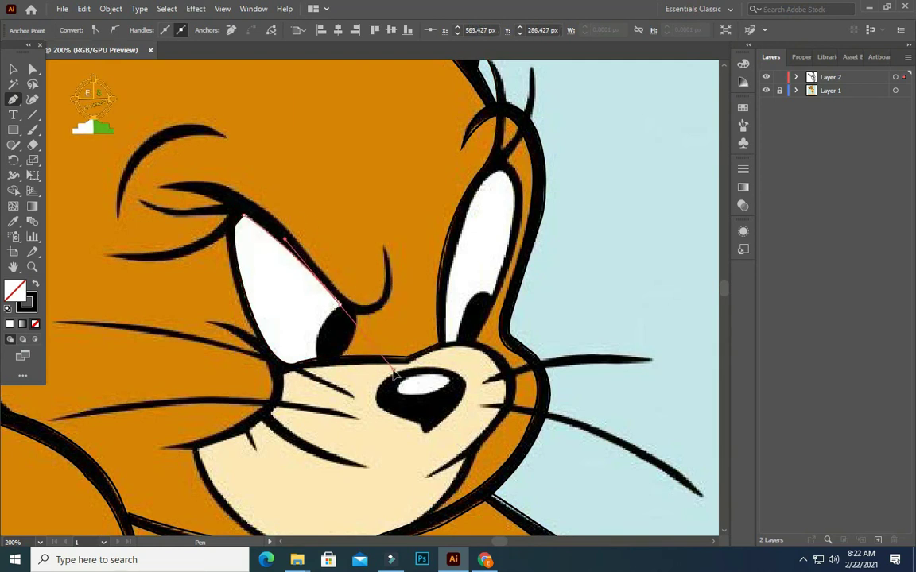
- Outline the left eye's top edge and the curled brow hook
left_click_drag(343, 307, 378, 310)
left_click(401, 285, "ctrl")
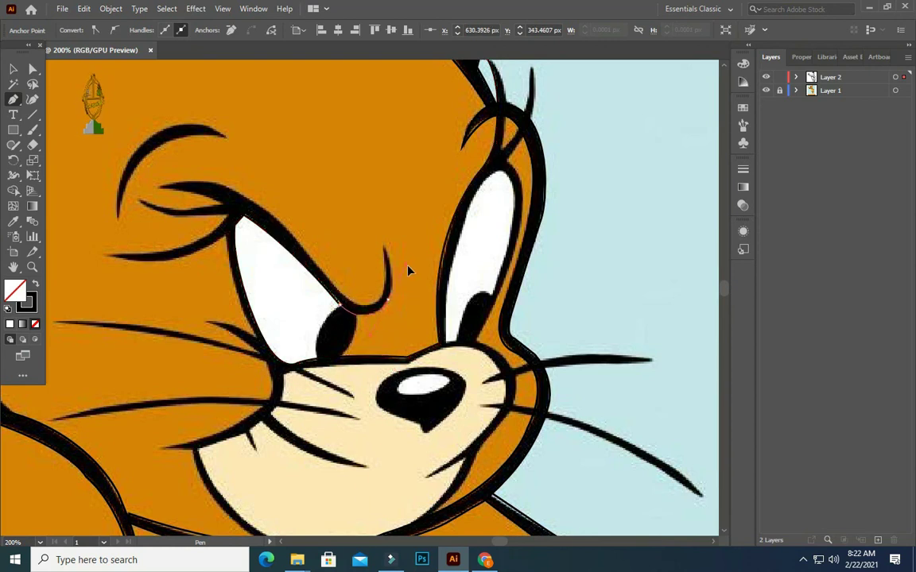
left_click_drag(387, 300, 385, 251)
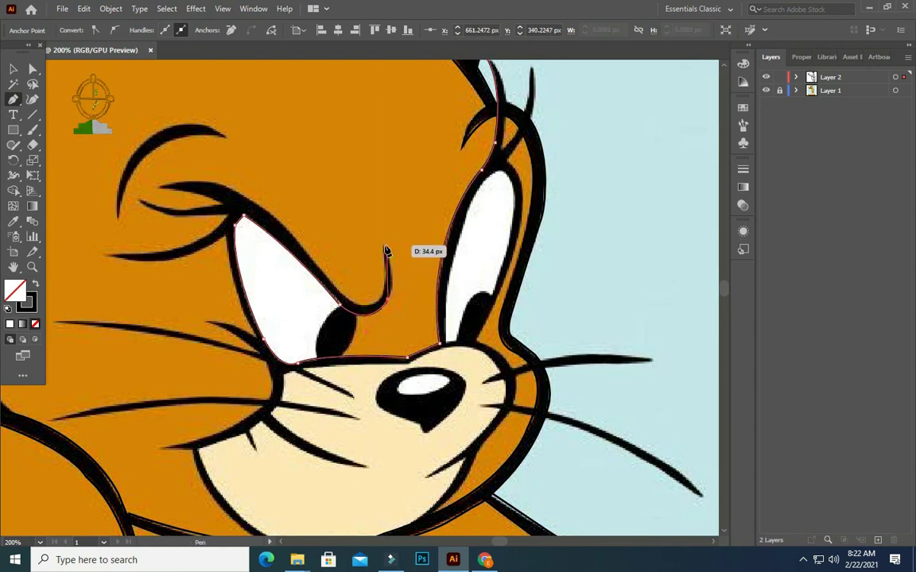
left_click(368, 196, "ctrl")
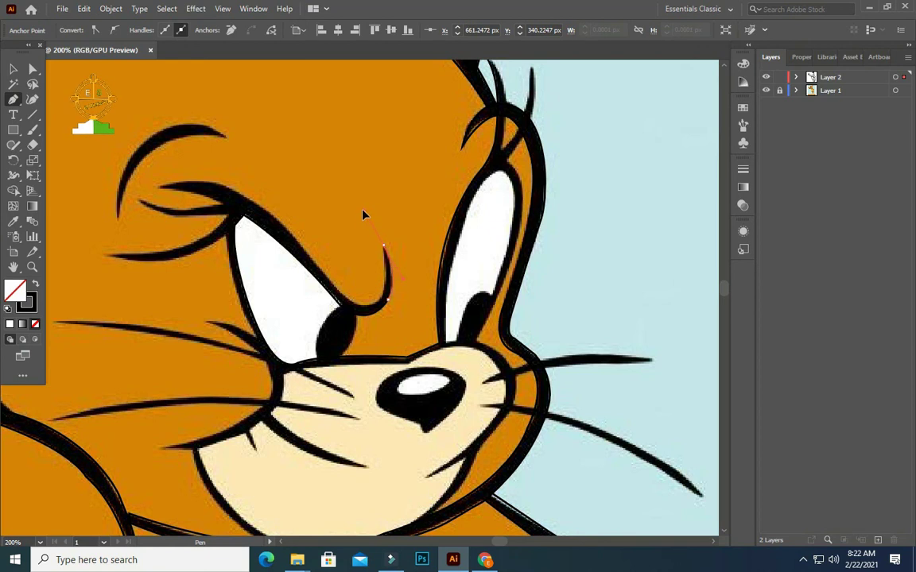
left_click(383, 246)
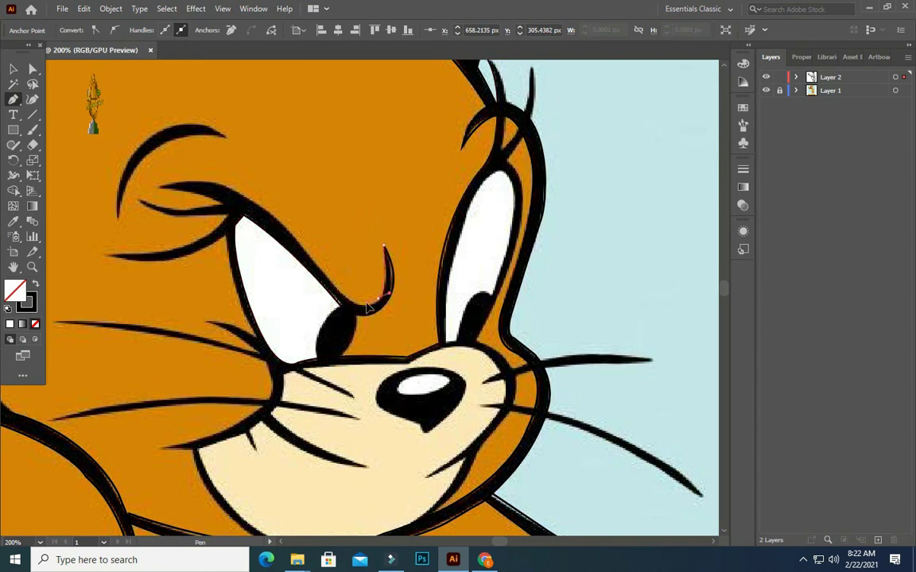
left_click_drag(383, 297, 328, 280)
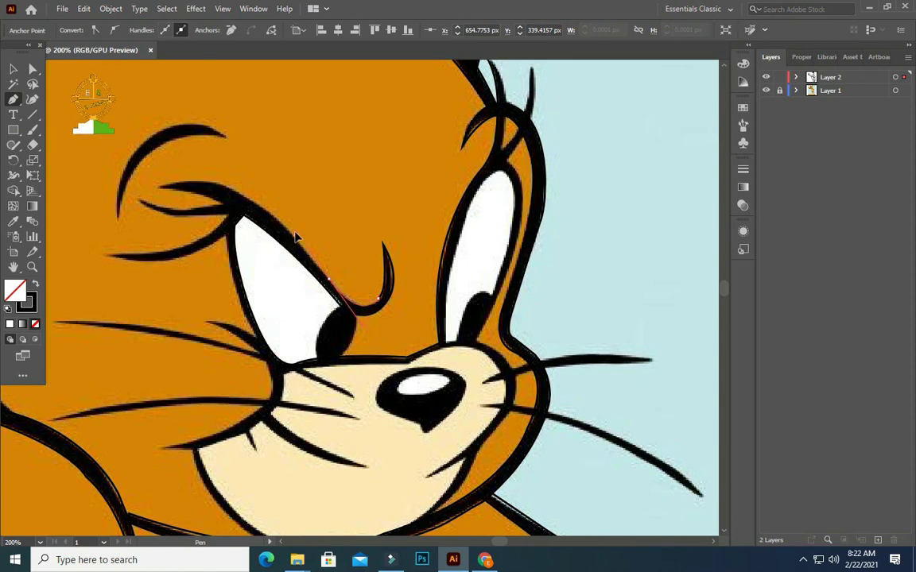
- Trace the upper eyelid and eyelashes, including the small lash below the eye corner
left_click_drag(157, 187, 171, 181)
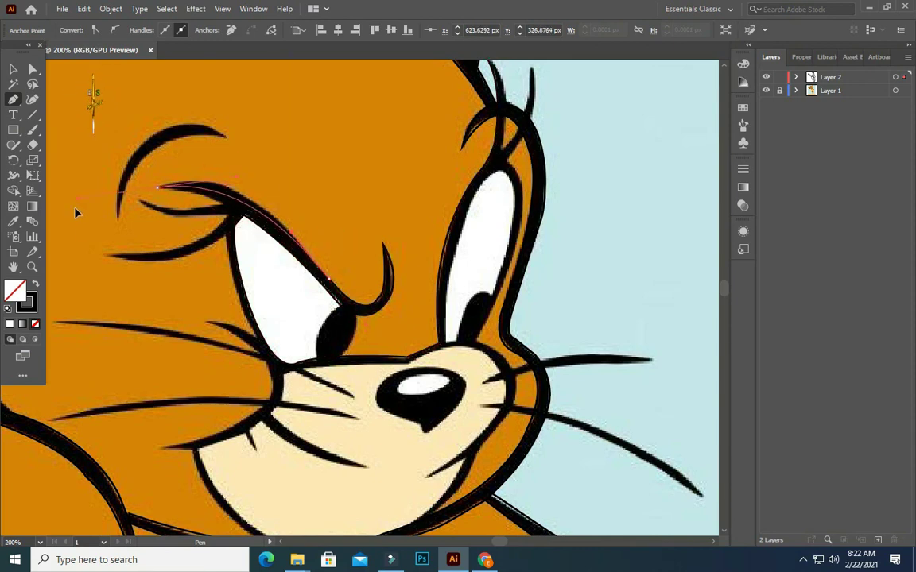
left_click_drag(108, 229, 316, 240)
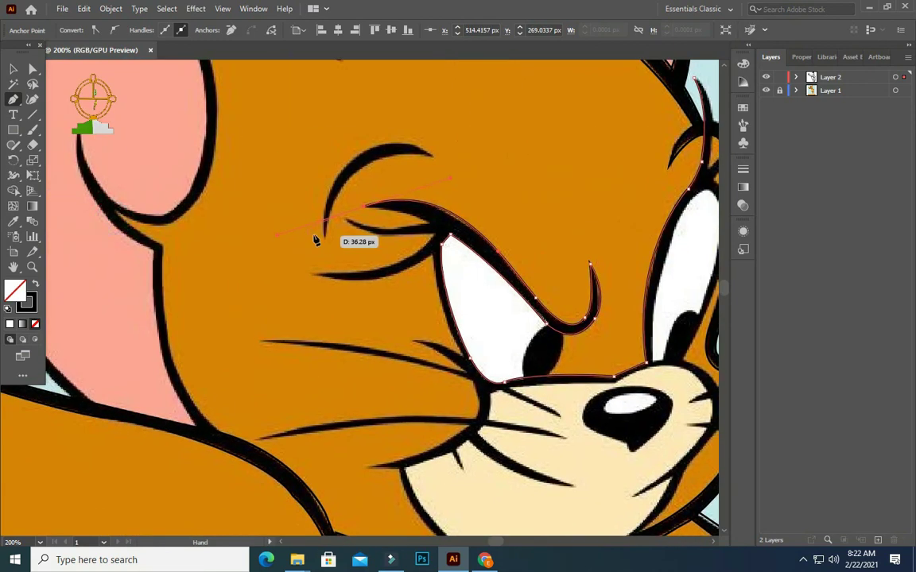
left_click_drag(428, 231, 429, 229)
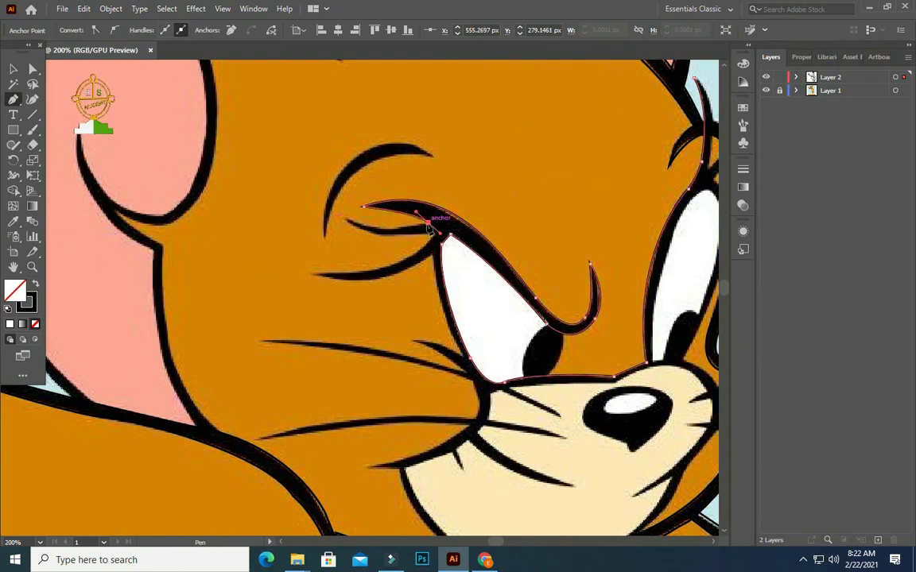
left_click_drag(334, 229, 339, 217)
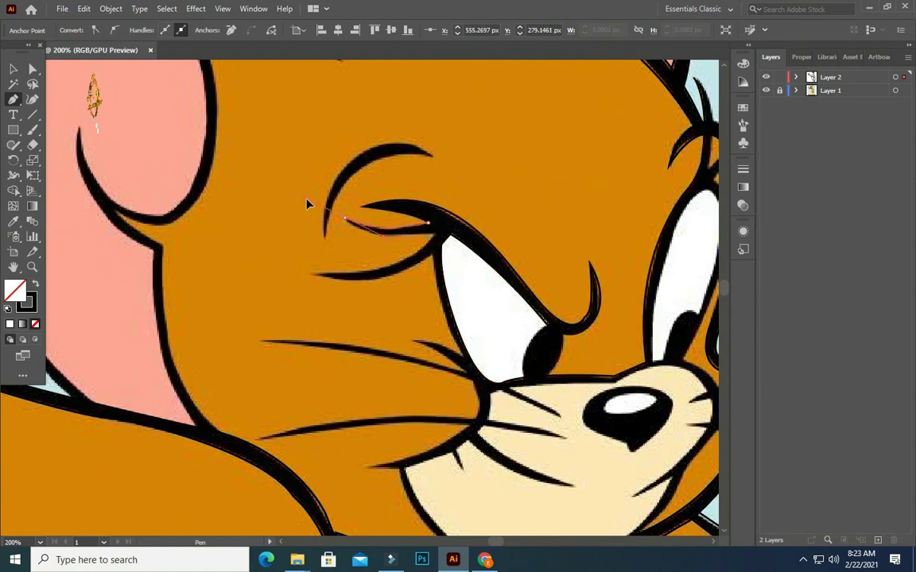
left_click(345, 219)
left_click_drag(434, 236, 489, 222)
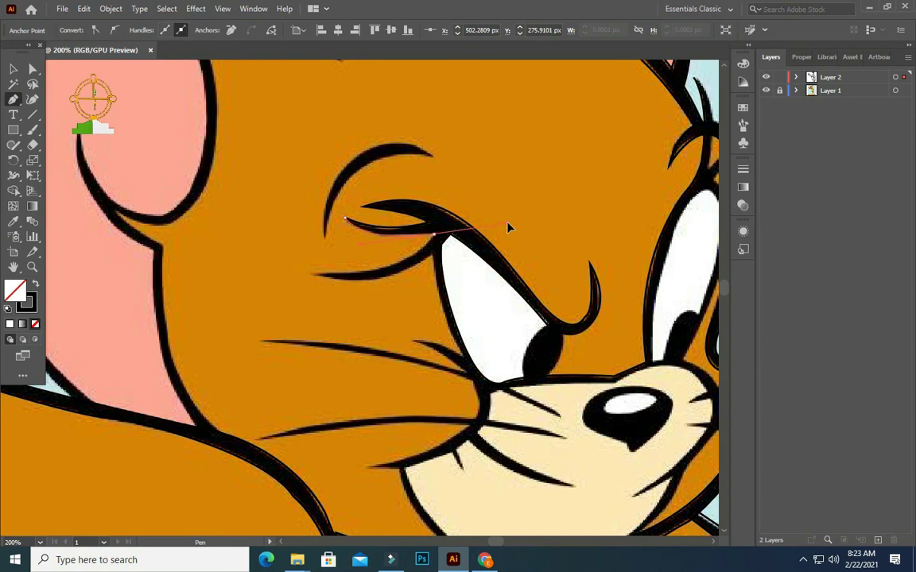
mouse_move(434, 235)
left_mouse_down()
mouse_move(311, 275)
mouse_move(439, 262)
mouse_move(464, 359)
mouse_move(387, 332)
left_mouse_up()
scroll(462, 353, "up", 1)
left_click_drag(467, 379, 491, 413)
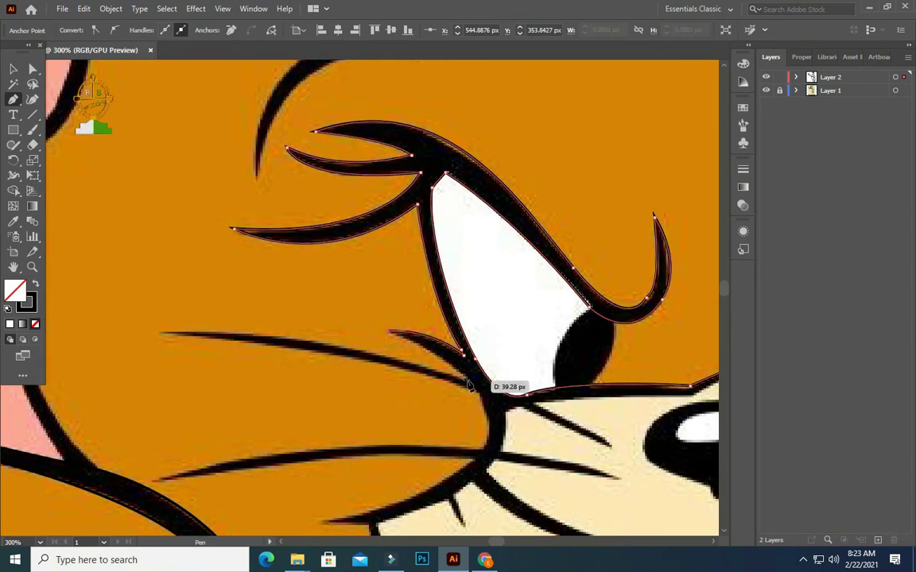
- Start a new path along the upper left whisker from its left tip
left_click(159, 332)
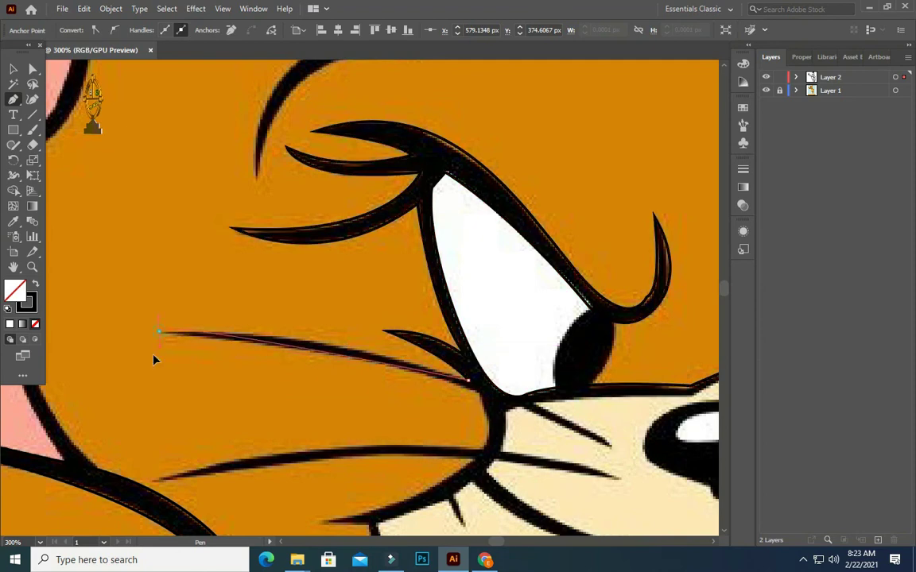
scroll(398, 327, "left", 5)
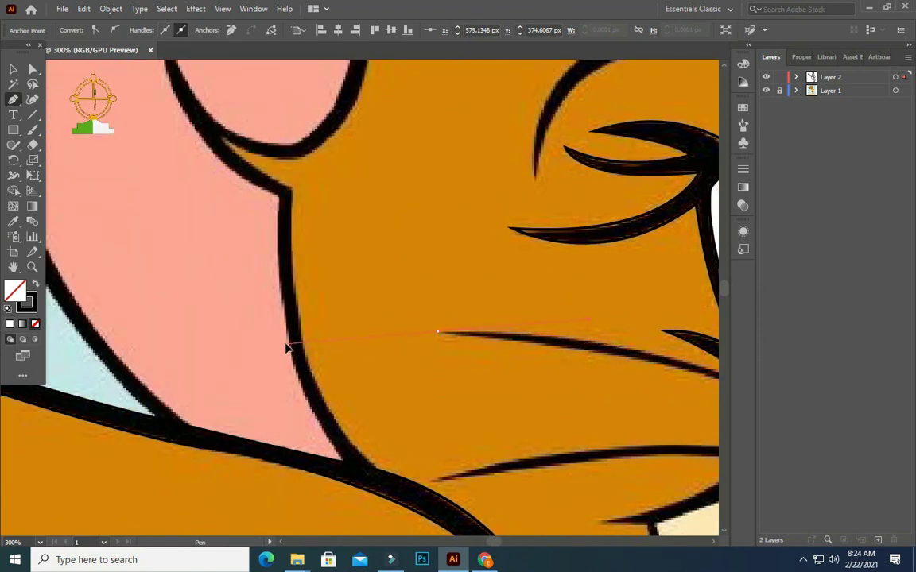
left_click_drag(286, 342, 488, 369)
scroll(439, 335, "down", 2)
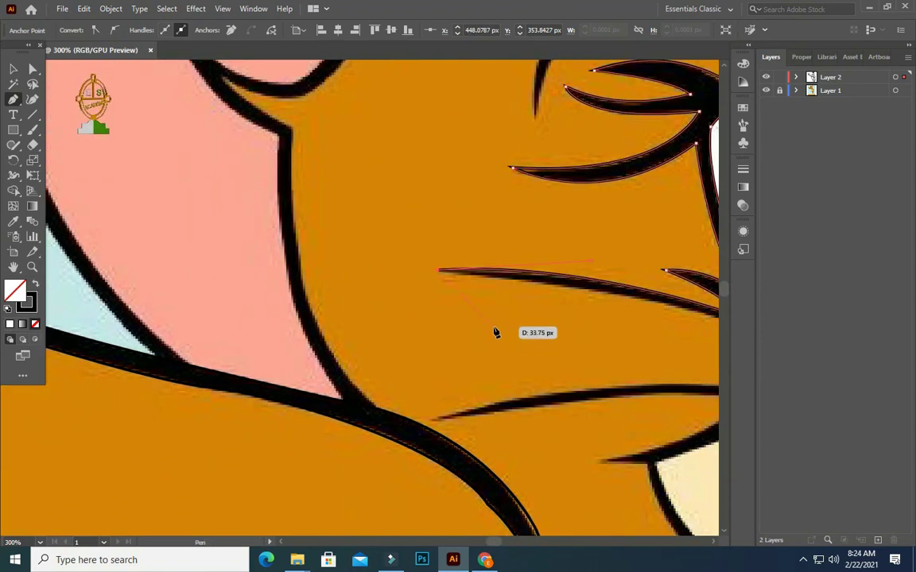
scroll(496, 331, "down", 3)
scroll(524, 310, "down", 3)
scroll(557, 326, "up", 1)
- Trace the whisker toward the nose and down the cheek edge, breaking handles at the anchors
scroll(433, 333, "up", 2)
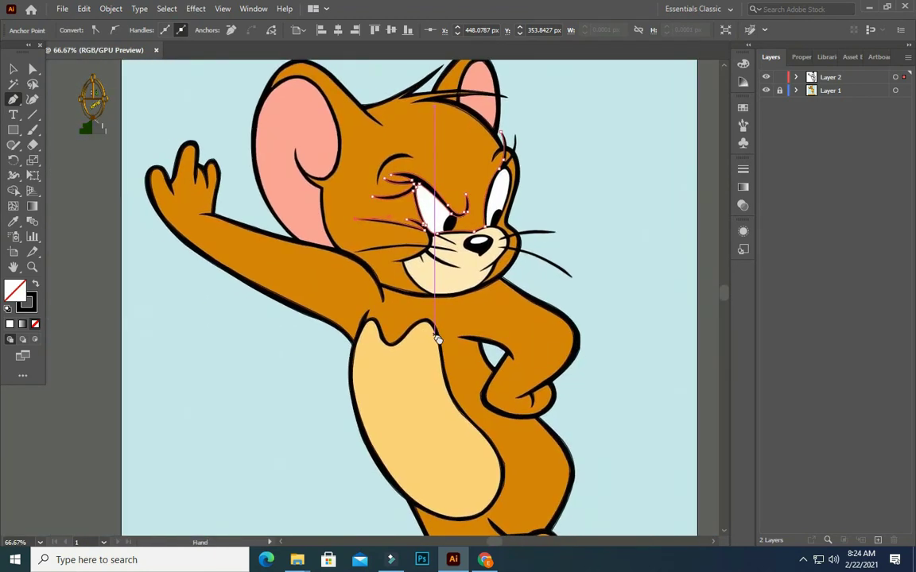
scroll(433, 262, "up", 2)
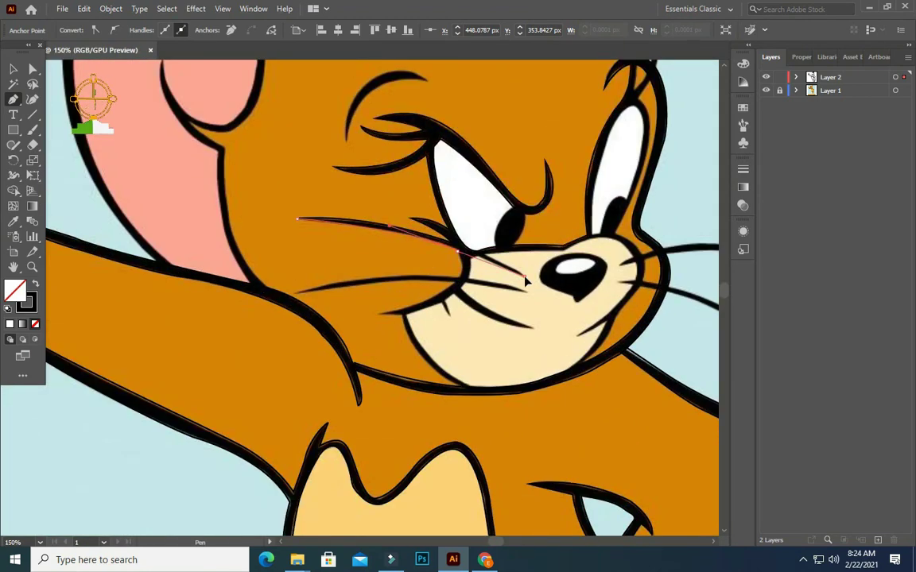
left_click_drag(457, 251, 526, 275)
scroll(504, 282, "left", 1)
left_click(474, 251)
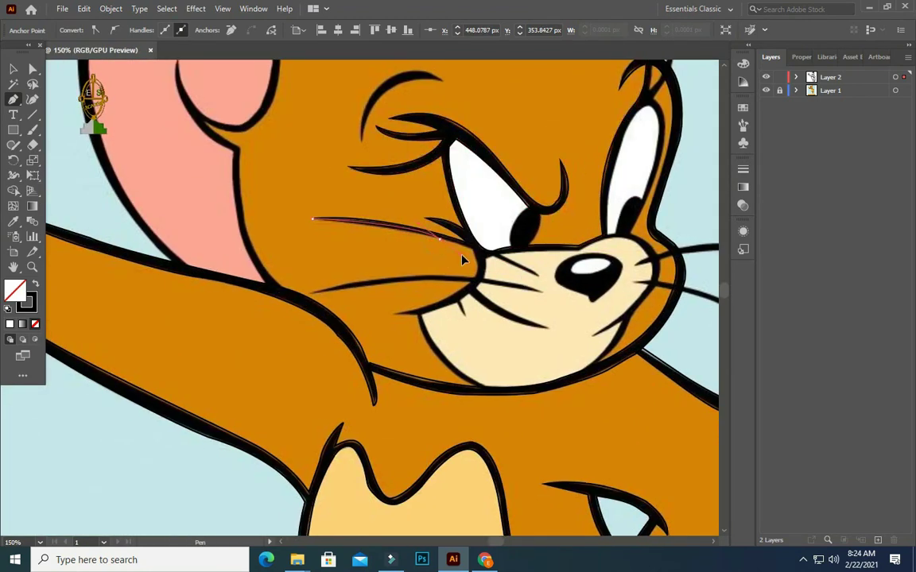
key("ctrl")
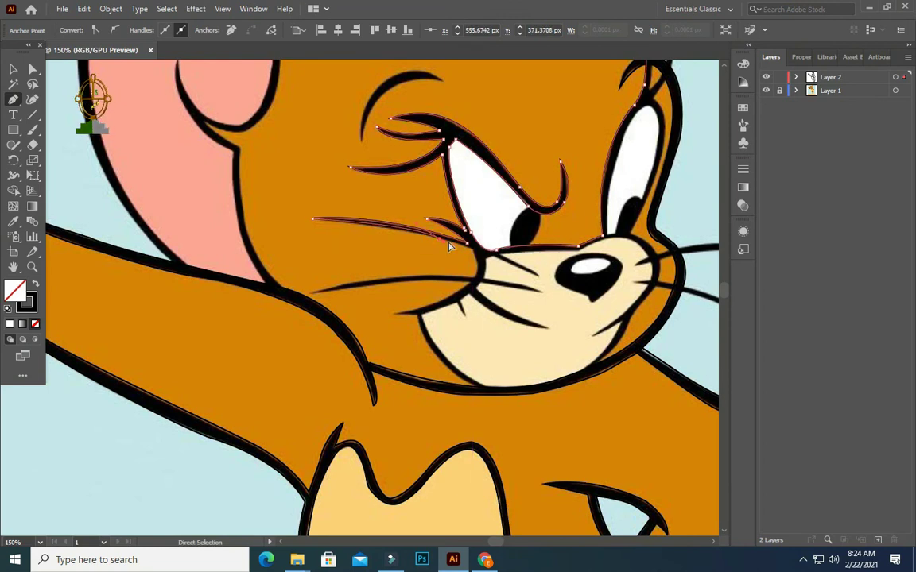
left_click(478, 256)
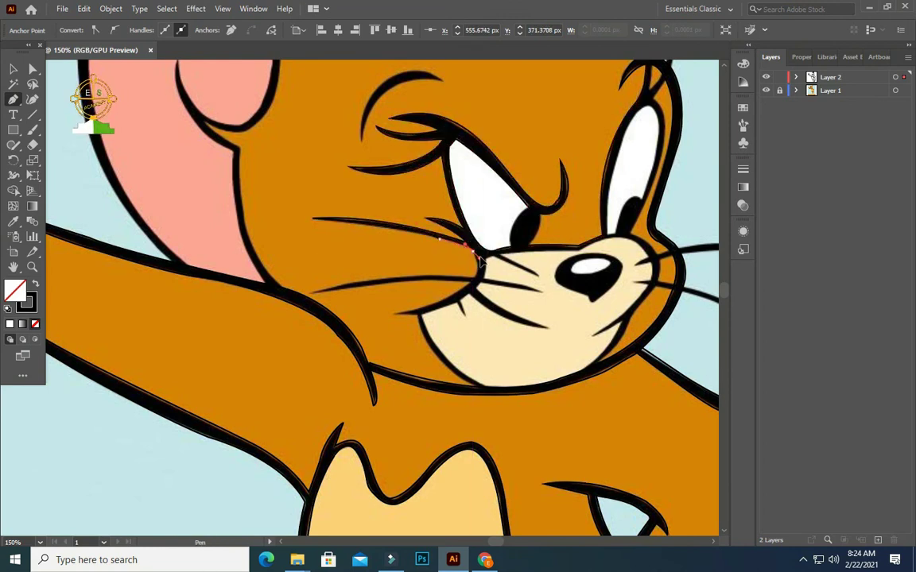
left_click_drag(459, 292, 429, 314)
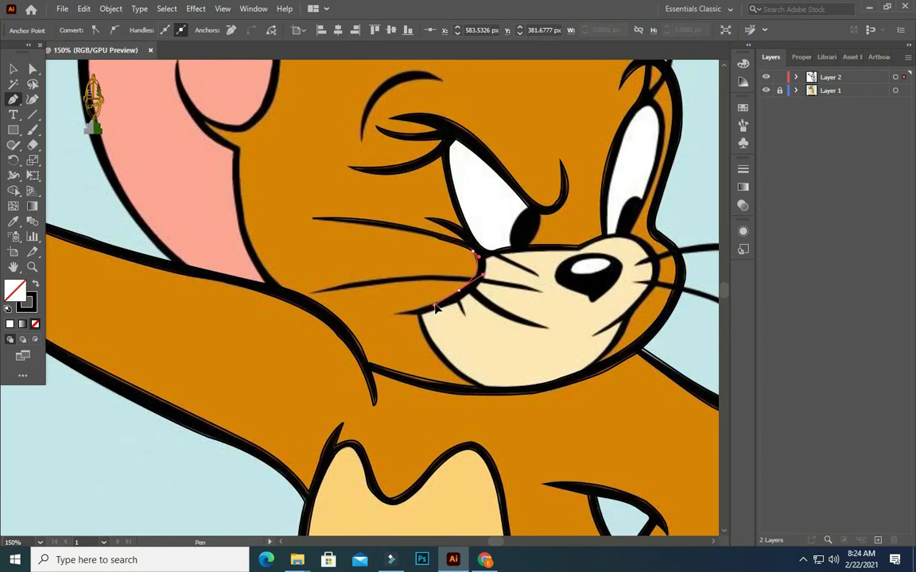
left_click(459, 293)
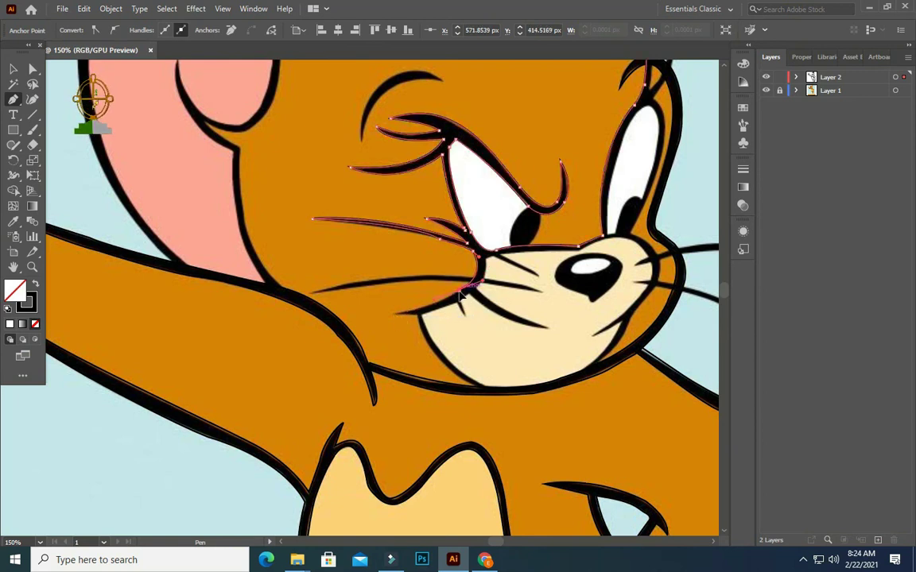
- Trace the lower whisker and continue the path along the chin curve
left_click(394, 315)
left_click_drag(343, 322, 347, 325)
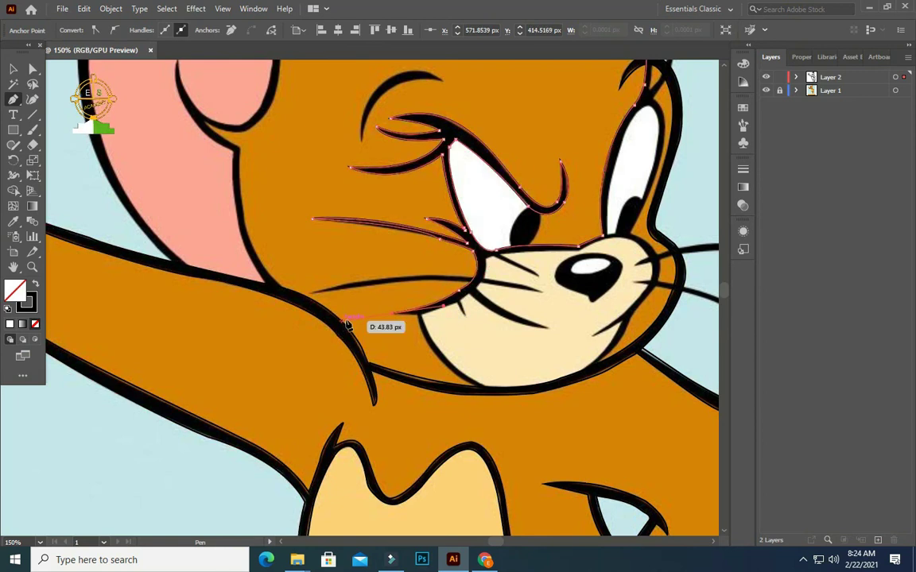
mouse_move(416, 326)
left_mouse_down()
mouse_move(420, 319)
mouse_move(482, 395)
mouse_move(587, 356)
mouse_move(672, 241)
left_mouse_up()
scroll(605, 364, "up", 3)
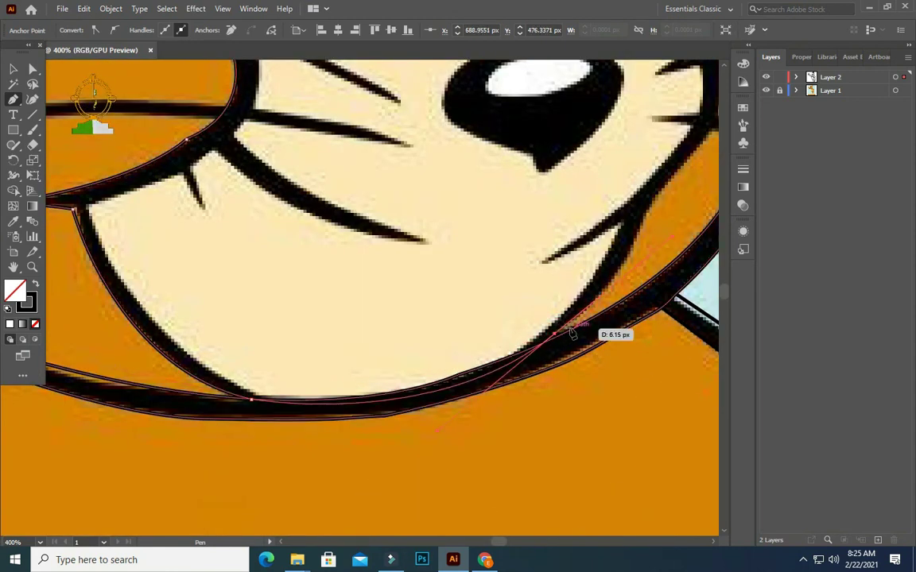
left_click(554, 334)
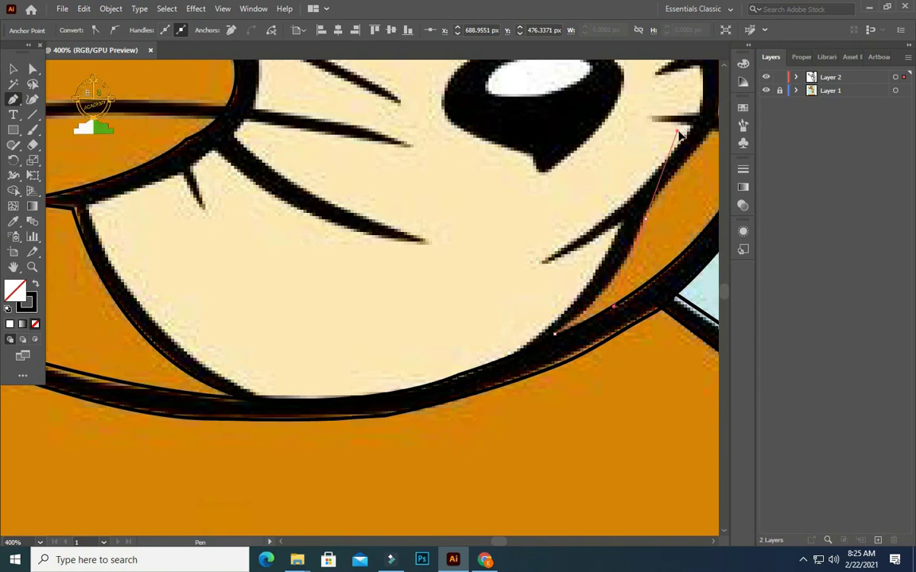
scroll(675, 213, "down", 5)
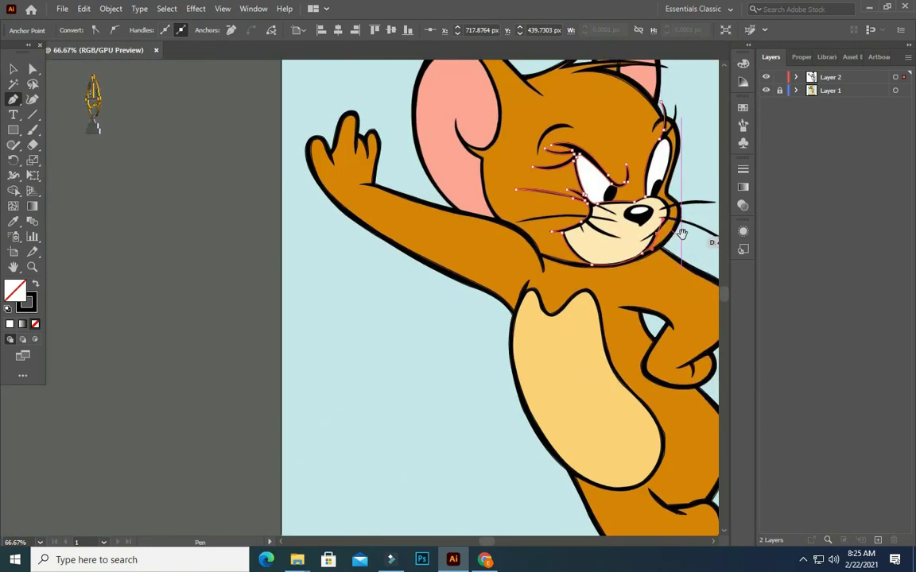
- Extend the outline up the right cheek to the base of the right eye, cutting the last handle
right_click(679, 233)
key("Escape")
scroll(548, 272, "up", 3)
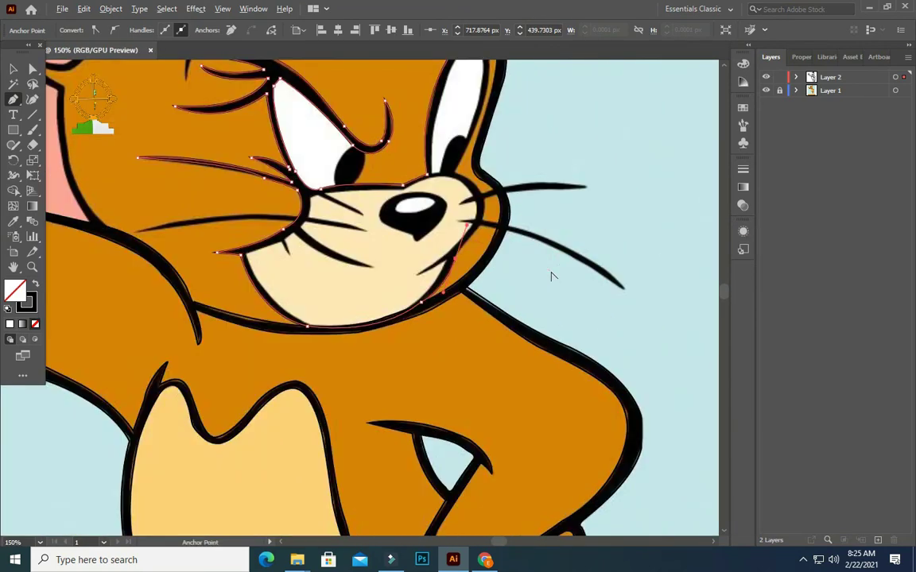
scroll(489, 268, "up", 2)
scroll(480, 286, "up", 2)
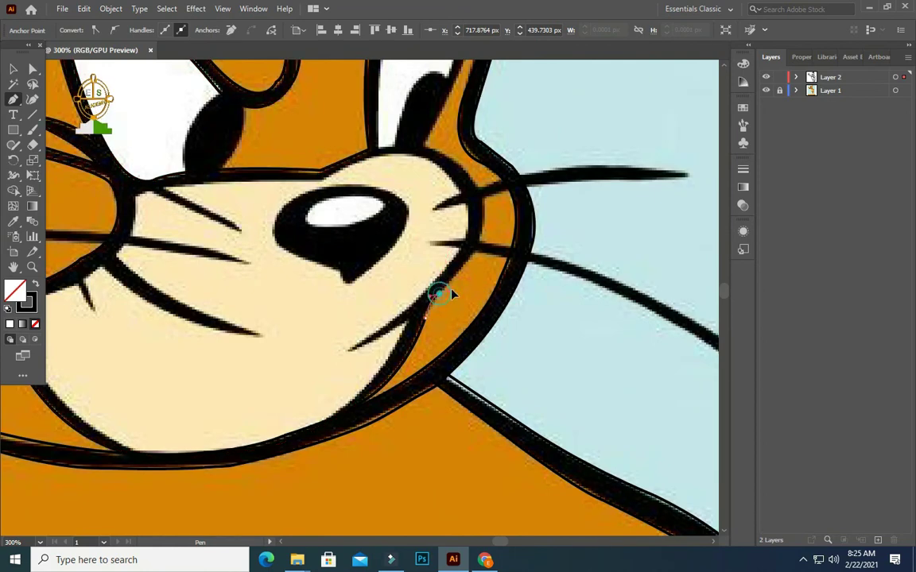
left_click(437, 294)
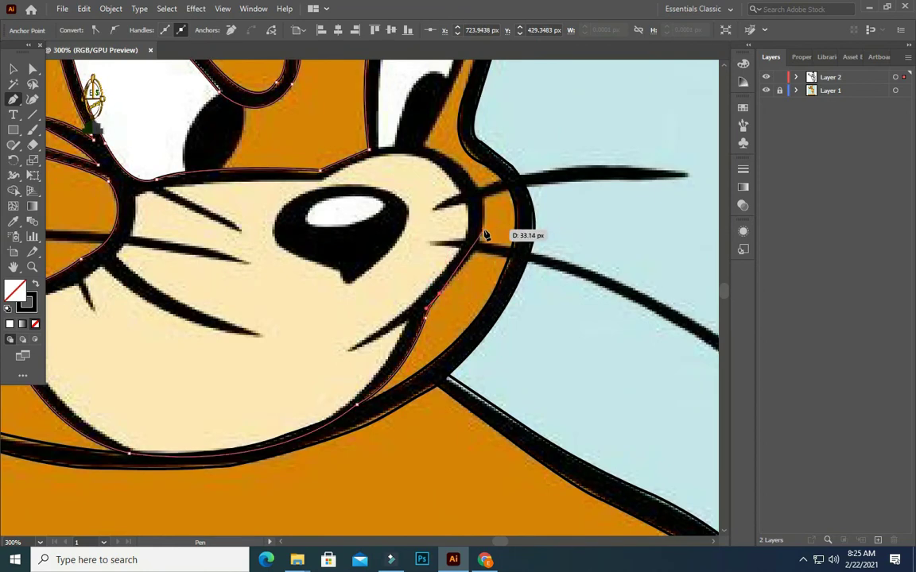
left_click_drag(483, 237, 507, 178)
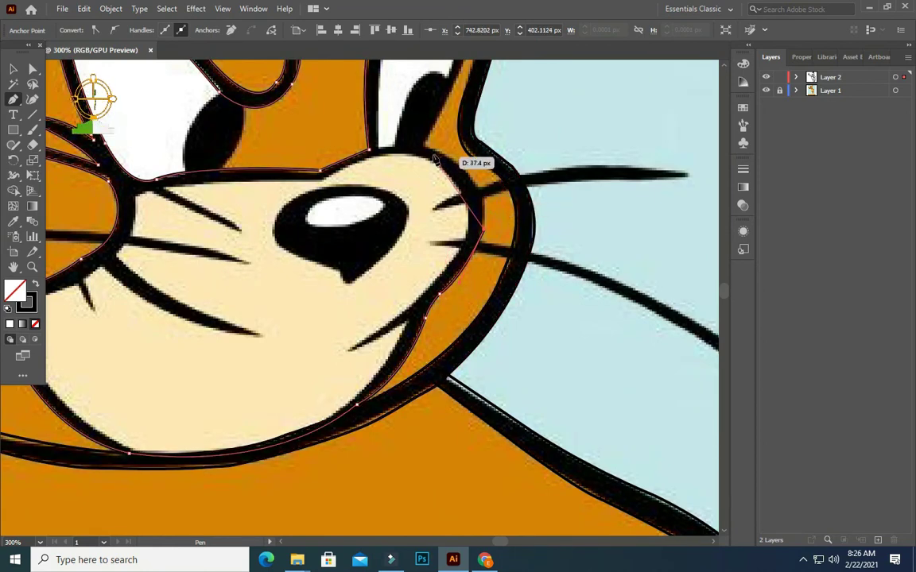
scroll(432, 196, "up", 1)
left_click_drag(427, 194, 361, 169)
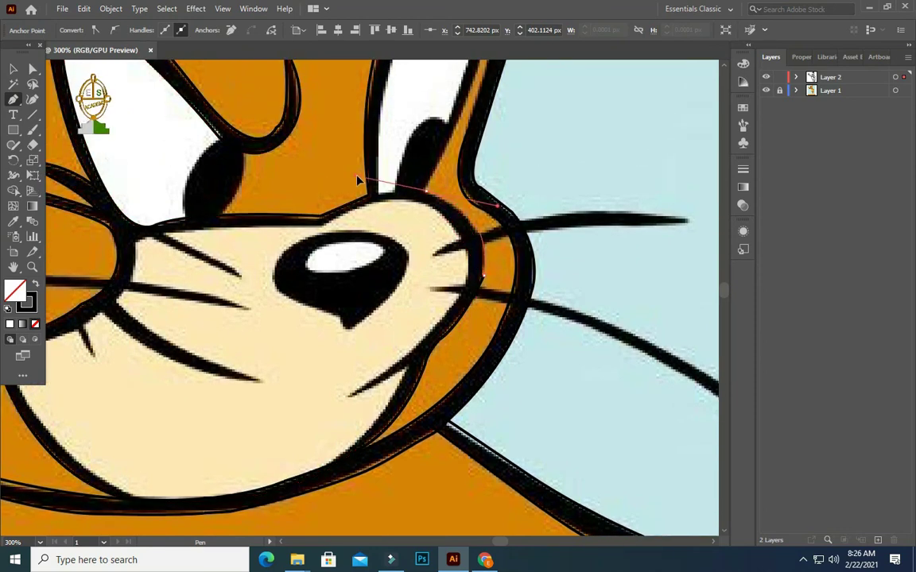
left_click(427, 195)
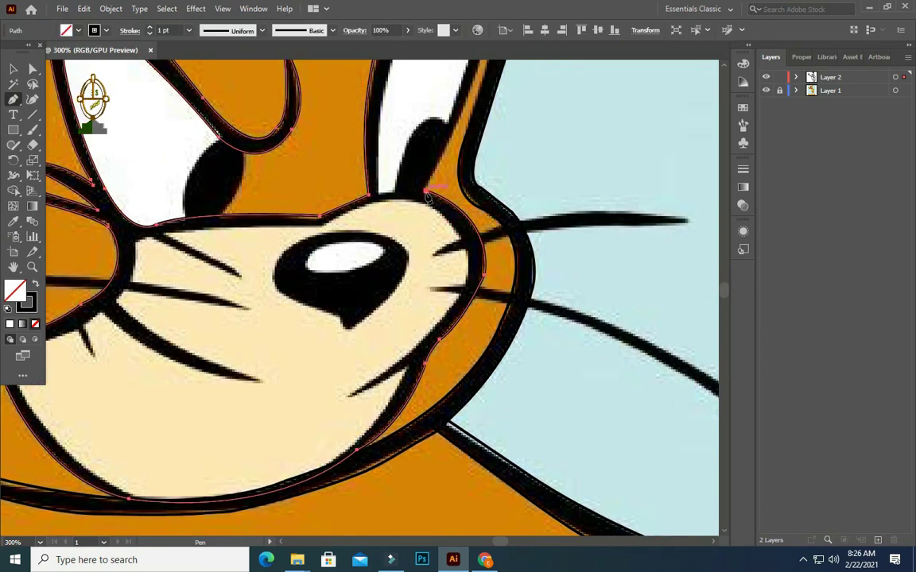
scroll(427, 196, "up", 2)
scroll(468, 230, "up", 2)
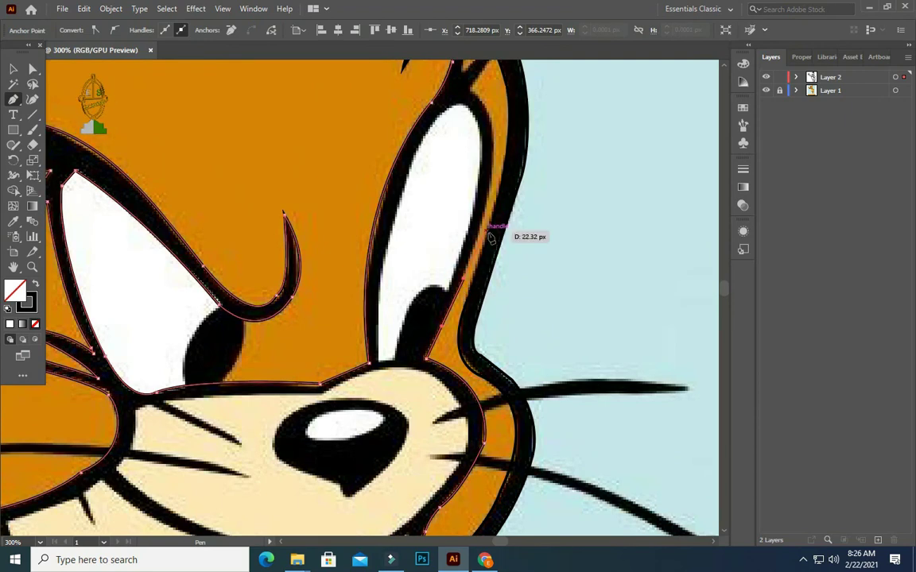
- Climb the outline past the right eye's outer edge and trace the spiky hair tufts beside the ear
scroll(487, 235, "up", 2)
left_click(472, 164)
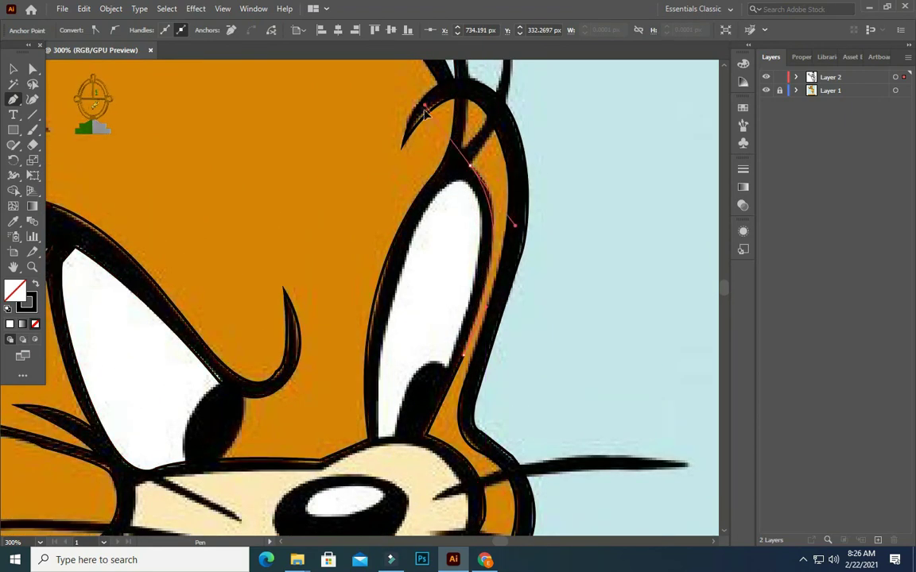
scroll(429, 153, "up", 2)
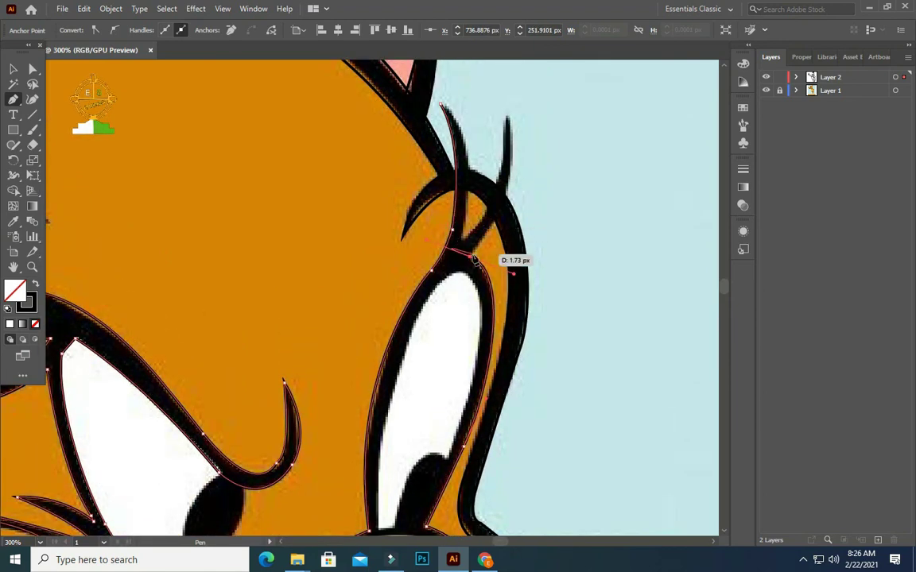
scroll(524, 207, "up", 2)
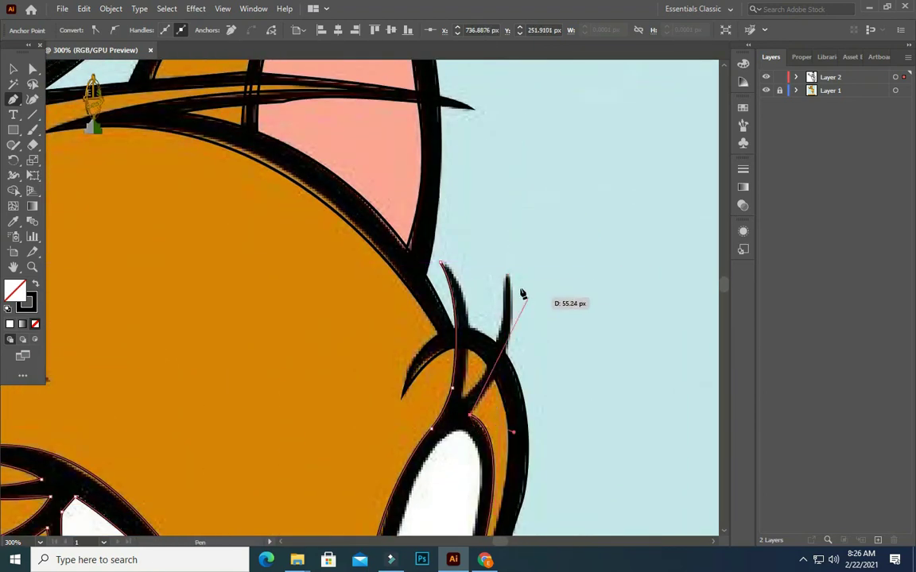
left_click_drag(509, 277, 482, 199)
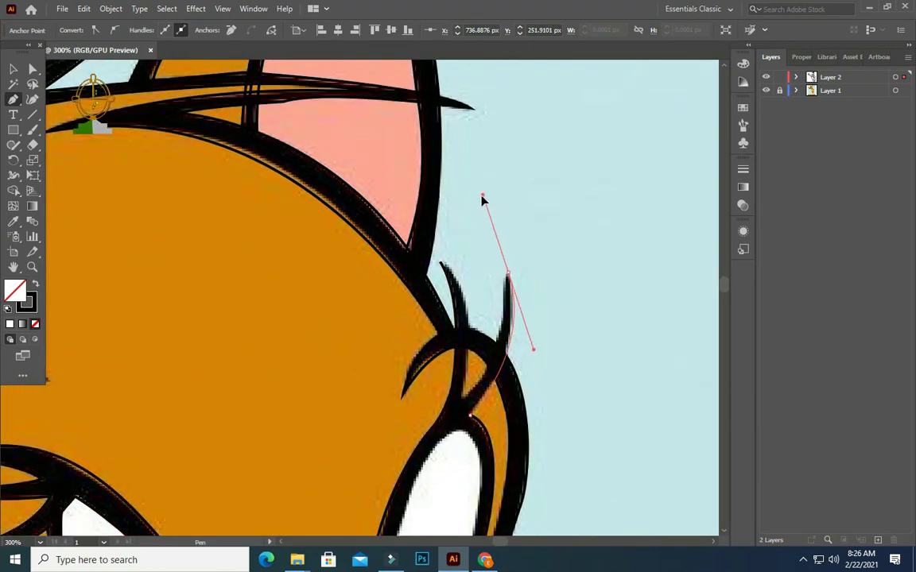
left_click(507, 276)
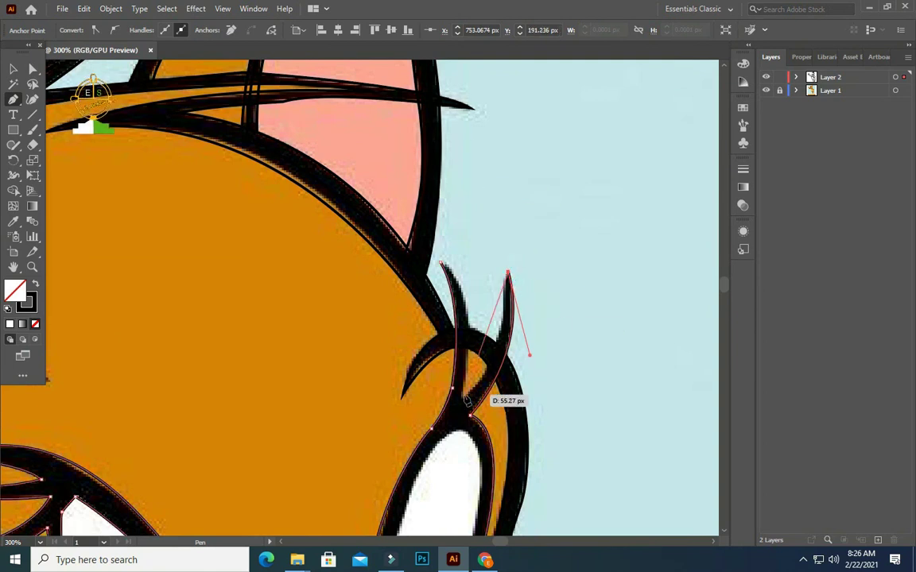
left_click_drag(484, 383, 463, 394)
left_click(427, 428)
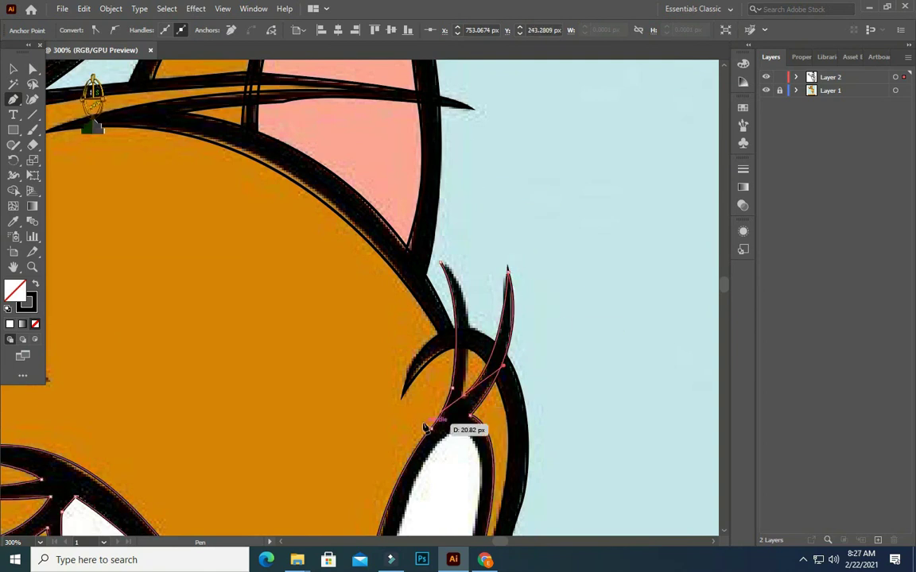
left_click(454, 389)
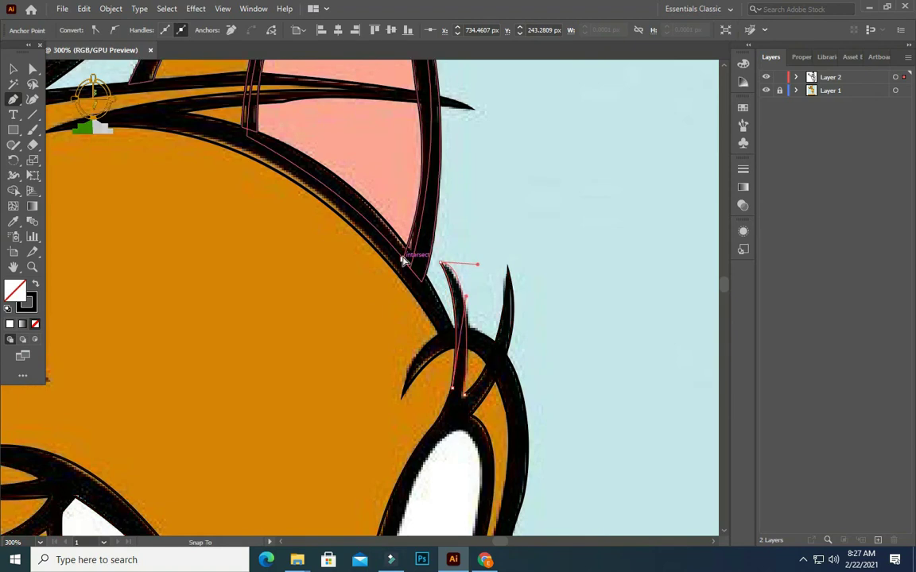
scroll(414, 254, "down", 2)
scroll(432, 272, "down", 2)
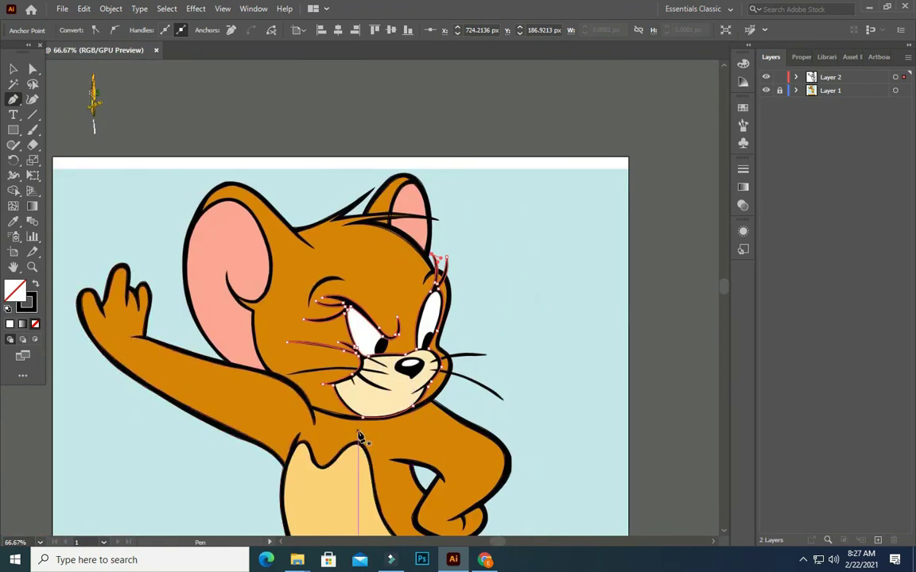
- Begin a fresh path at the upper whisker beside the nose, undoing a misplaced first anchor
scroll(359, 436, "up", 2)
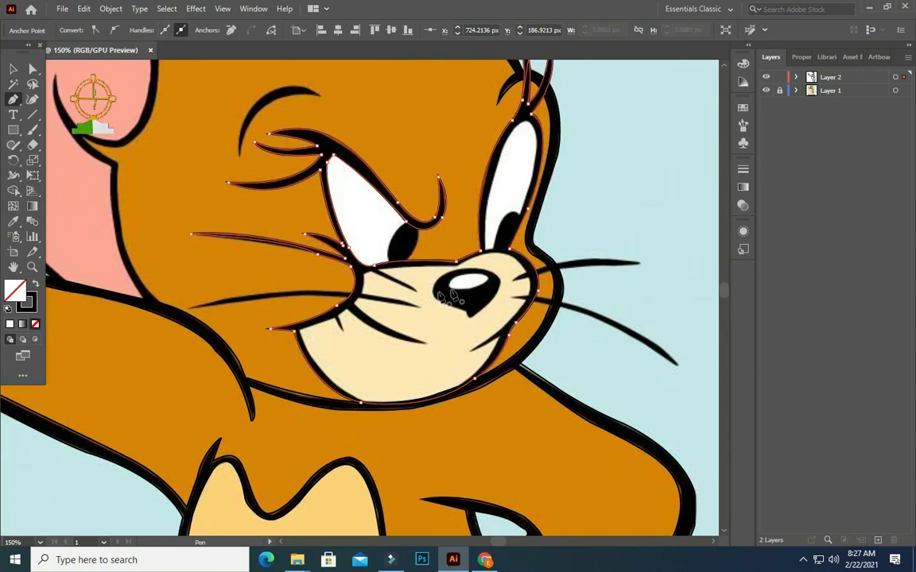
left_click_drag(434, 288, 495, 280)
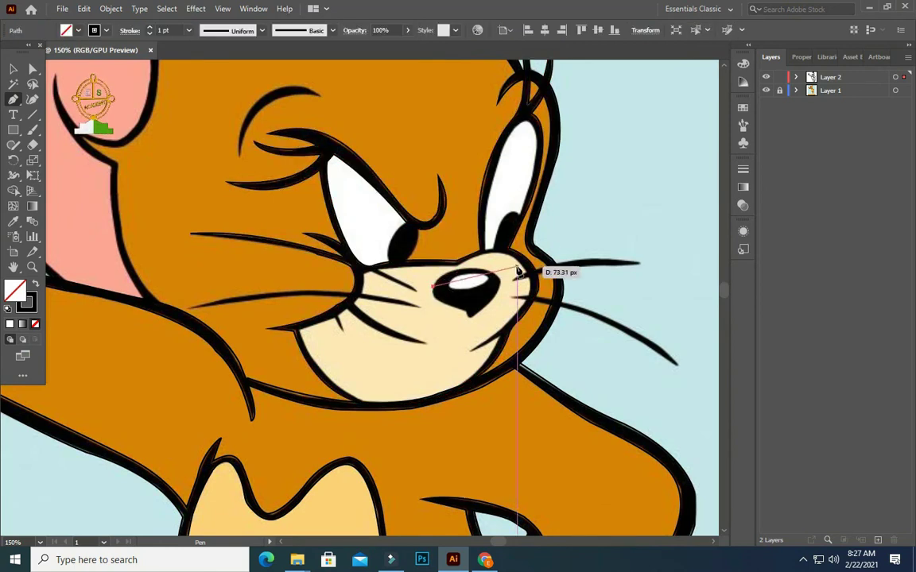
key("ctrl+z")
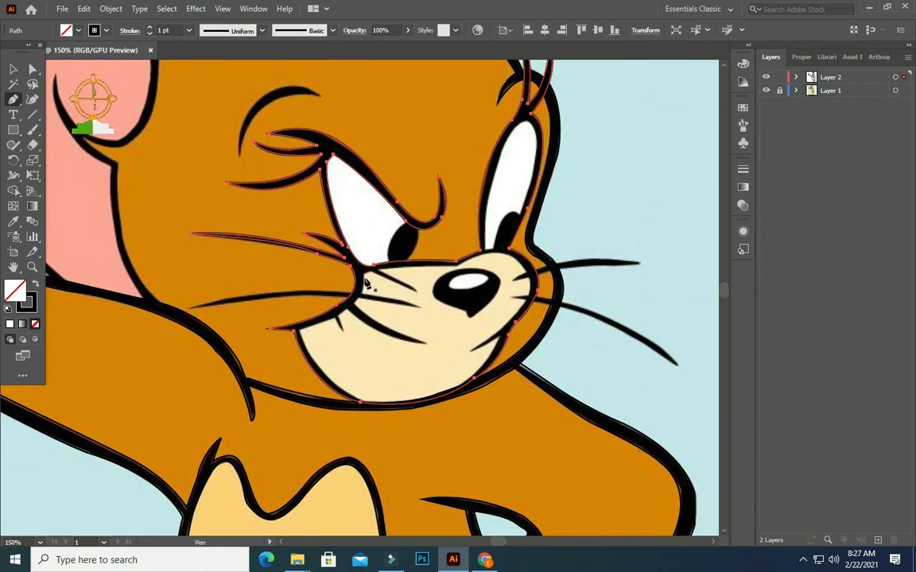
left_click_drag(371, 272, 421, 297)
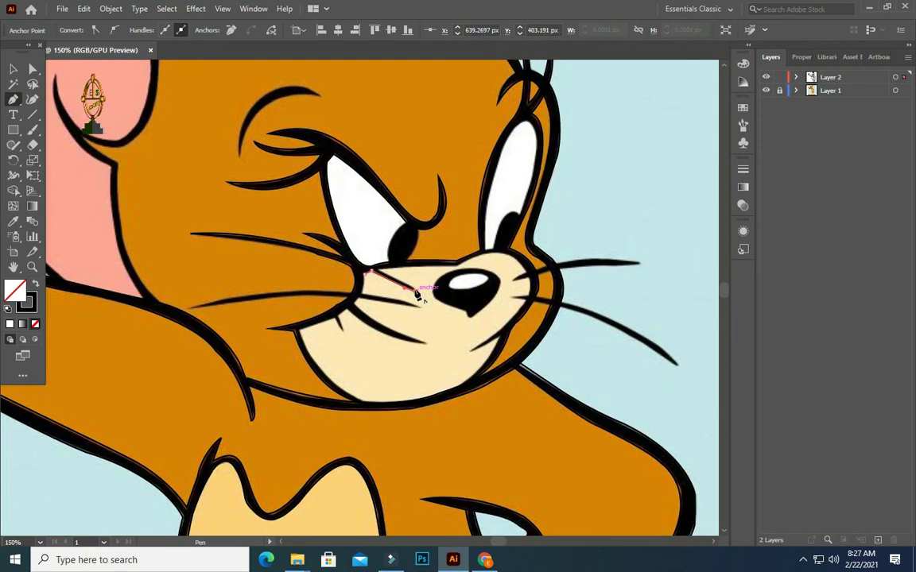
- Wrap the new path around the upper whisker's tip where it meets the cheek
scroll(416, 294, "up", 3)
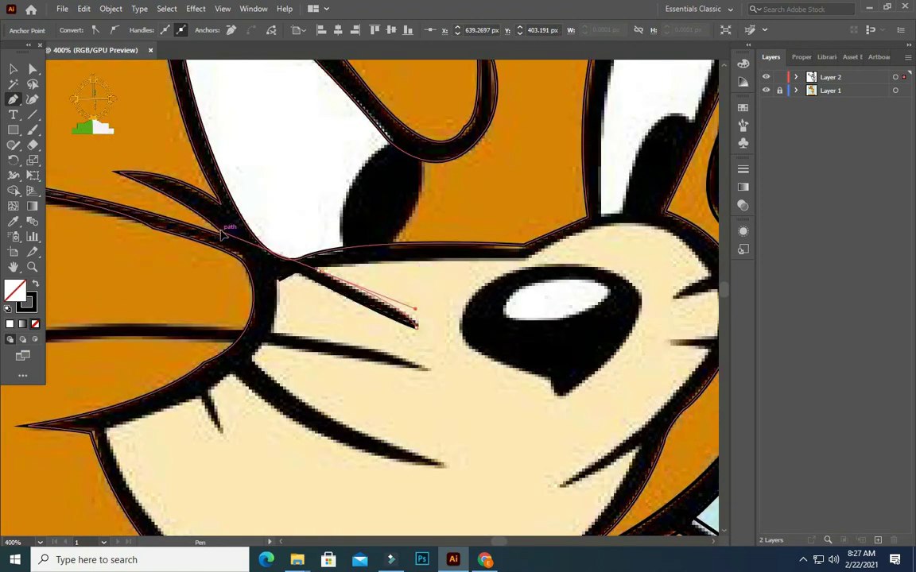
left_click(312, 267)
left_click_drag(311, 272, 312, 296)
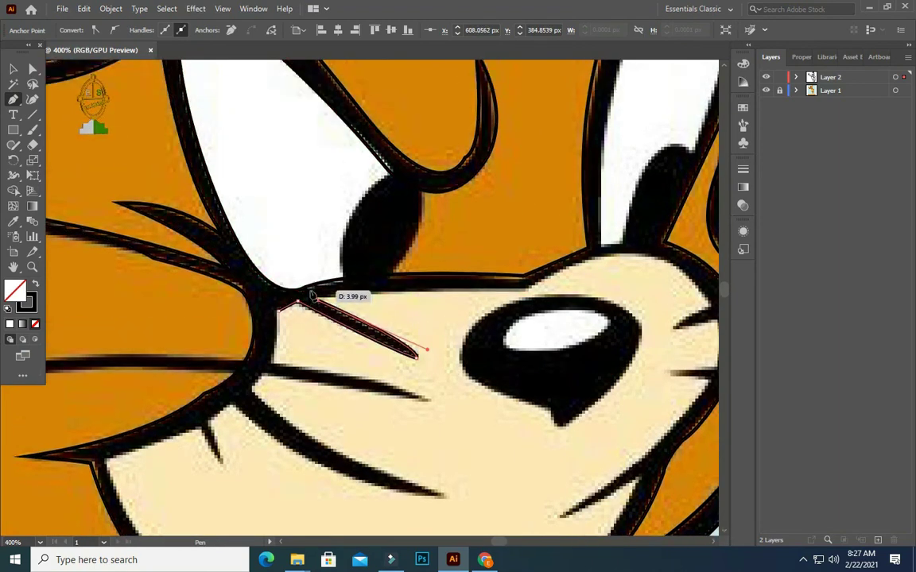
scroll(312, 297, "up", 2)
left_click_drag(360, 318, 347, 266)
scroll(354, 256, "down", 2)
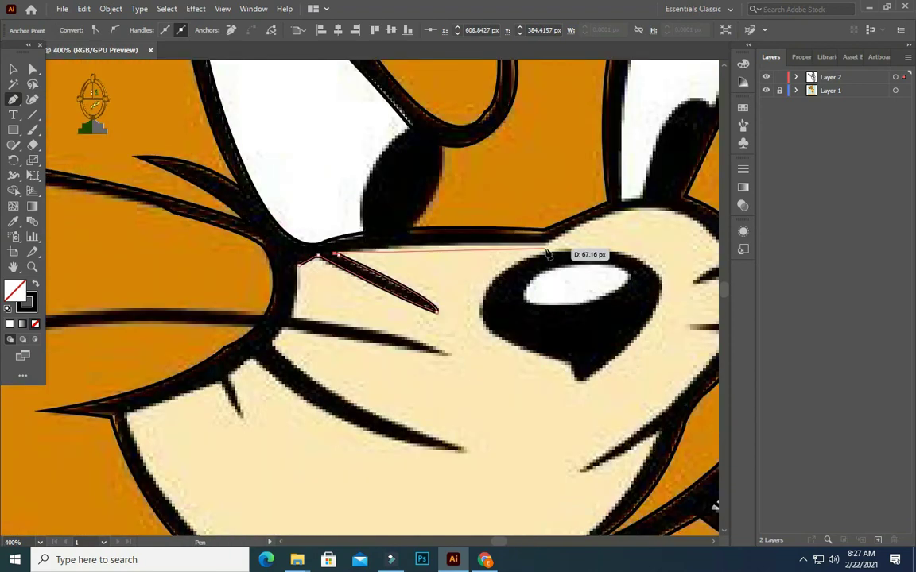
- Carry the path along the muzzle's top edge toward the right eye
left_click(452, 240)
left_click(548, 239)
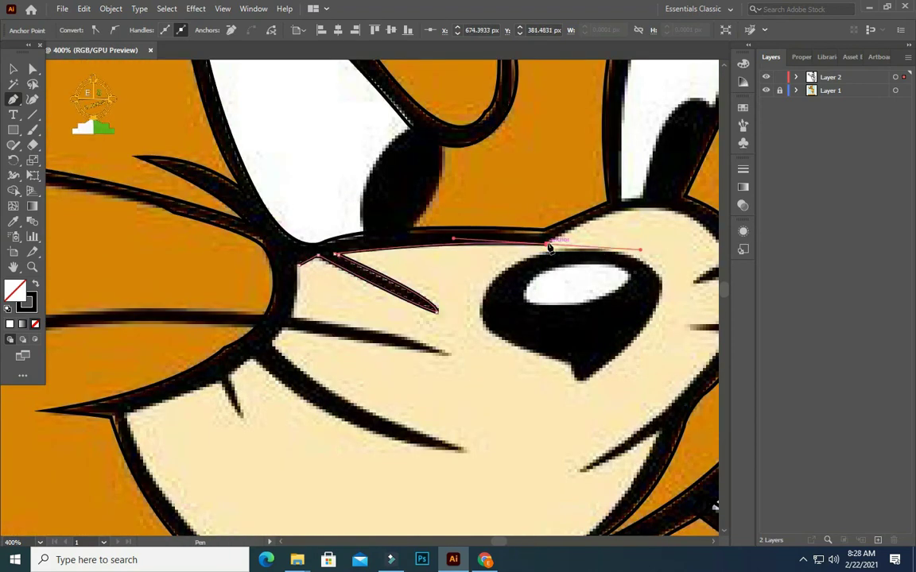
scroll(649, 212, "down", 3)
right_click(662, 215)
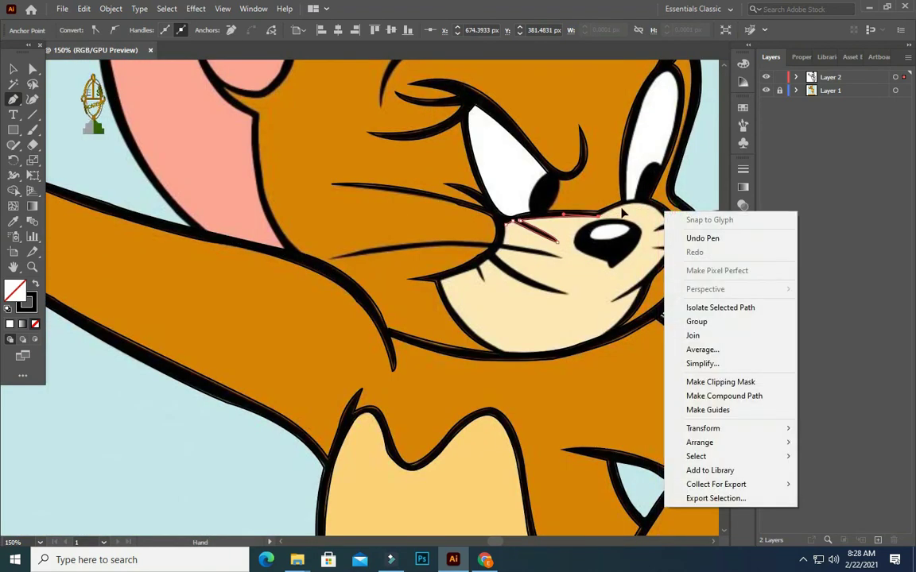
key("Escape")
left_click_drag(625, 209, 470, 225)
scroll(504, 236, "up", 3)
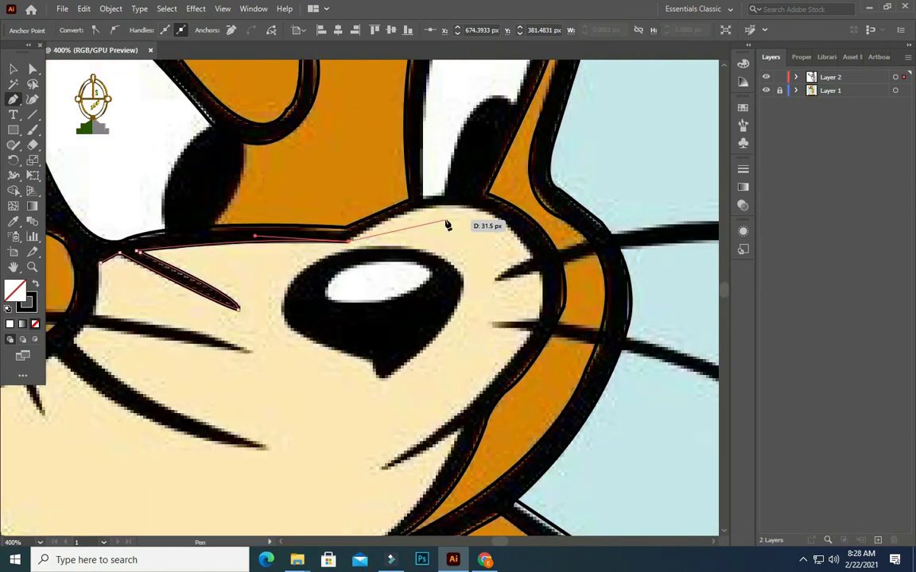
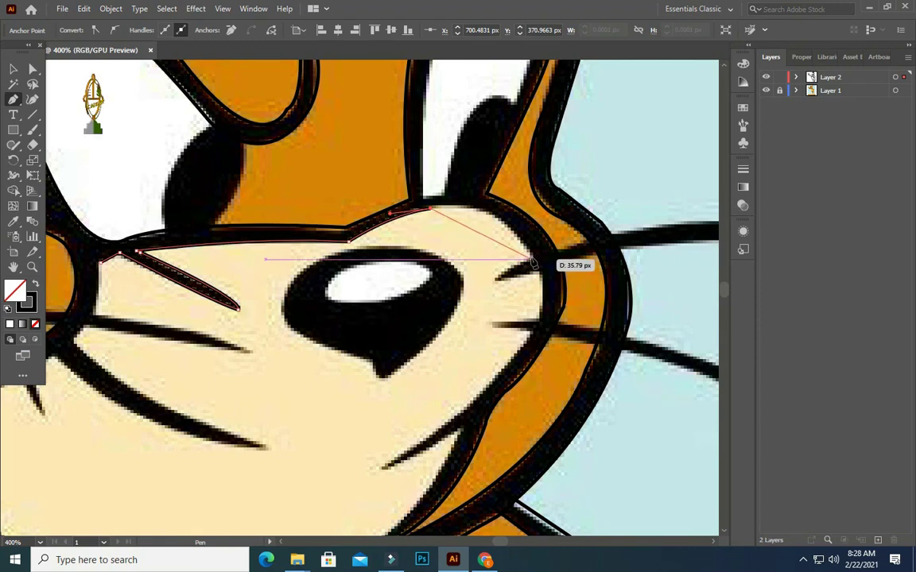
- Trace the right face outline into and out of the upper and lower whisker notches
left_click(561, 314)
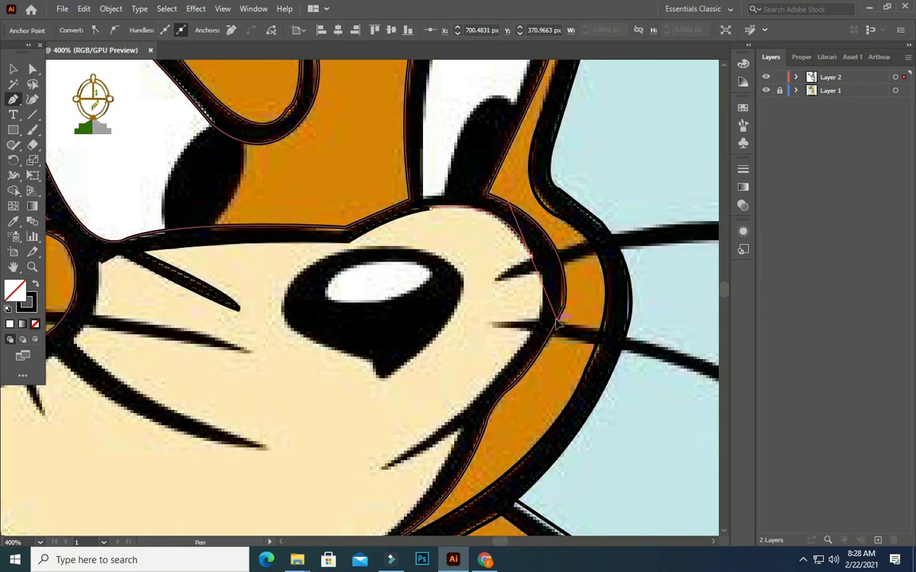
key("ctrl+z")
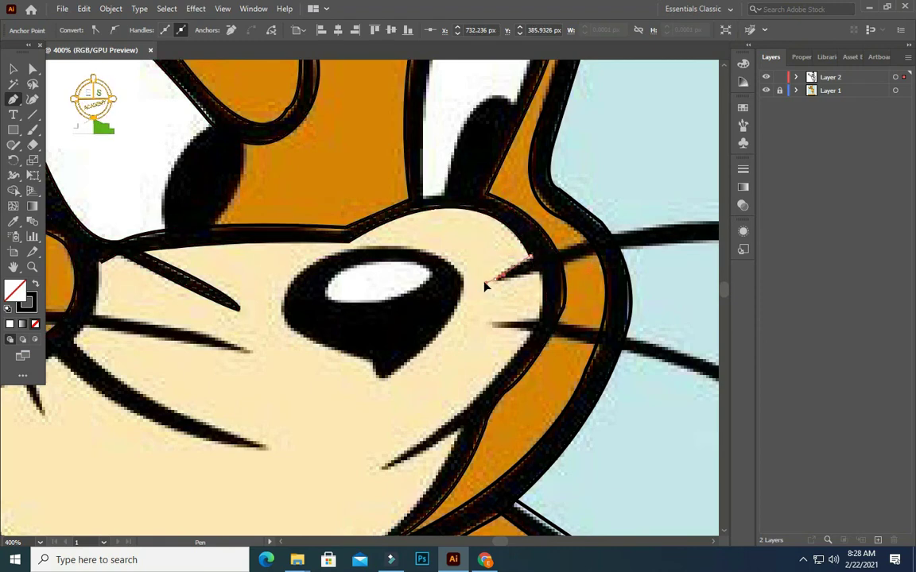
left_click_drag(520, 274, 562, 273)
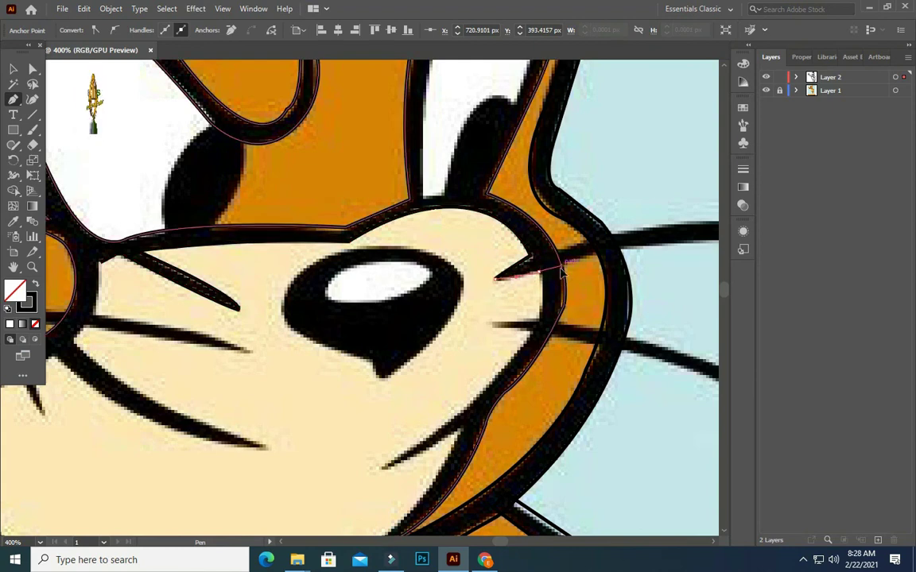
left_click(546, 301)
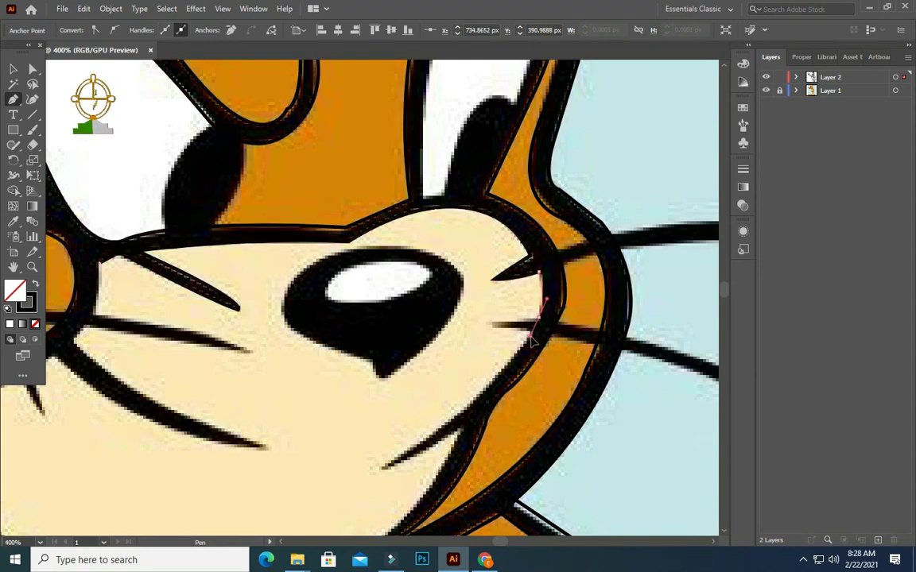
left_click(539, 318)
left_click(493, 325)
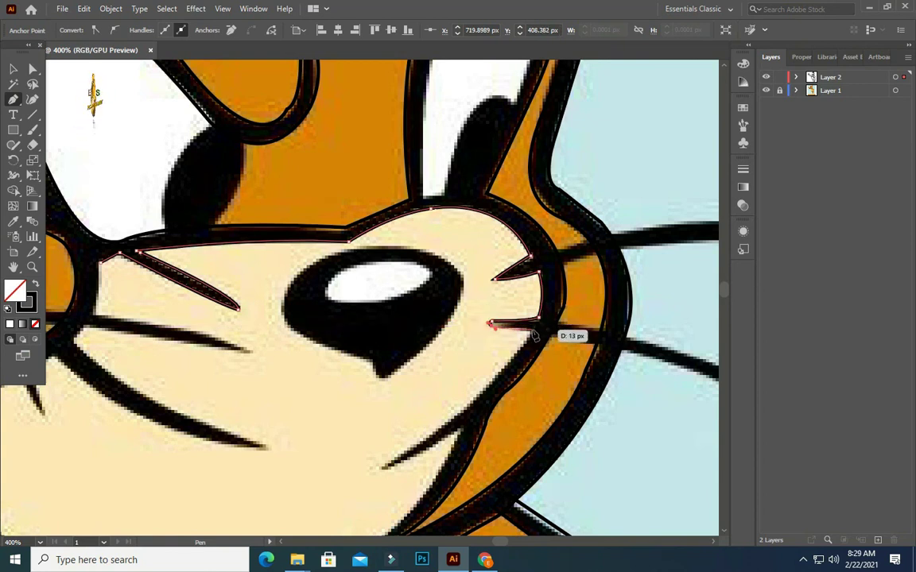
left_click_drag(529, 327, 533, 340)
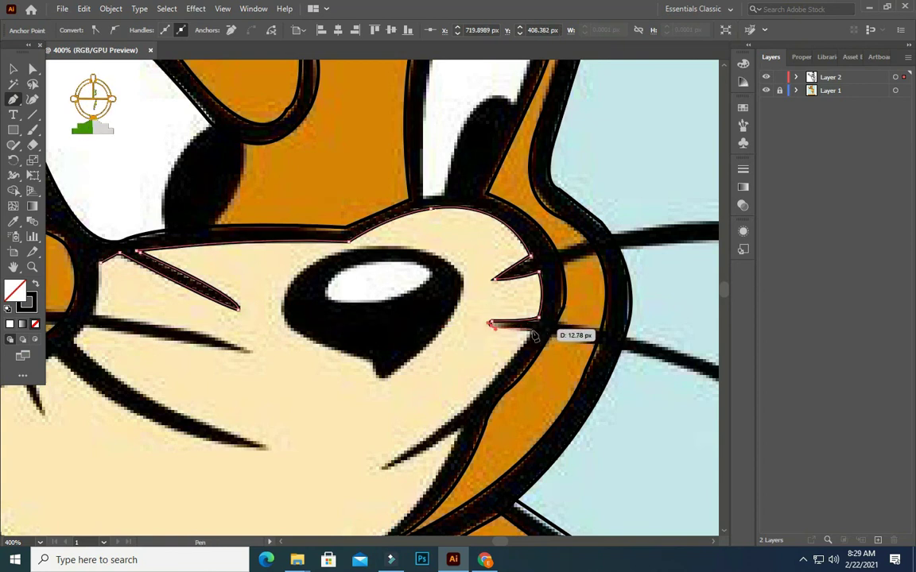
left_click(532, 334)
- Continue the outline along the cheek spike to its tip and down the jaw
left_click_drag(384, 467, 304, 515)
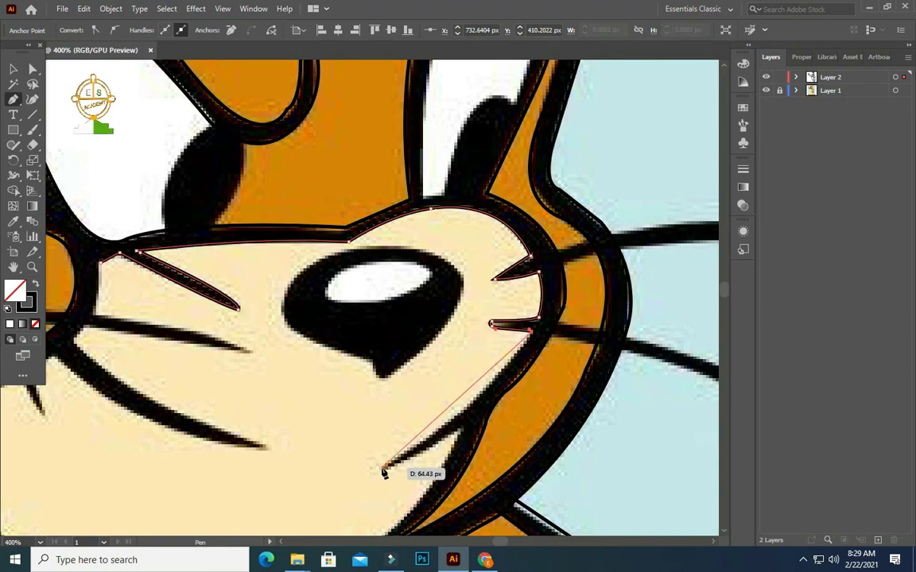
scroll(294, 493, "down", 3)
left_click_drag(384, 347, 299, 397)
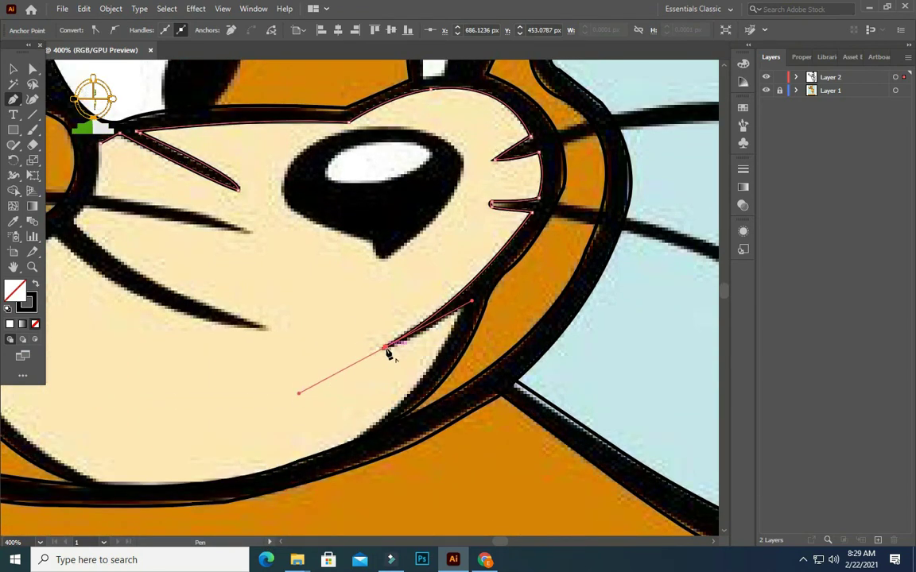
left_click(386, 349)
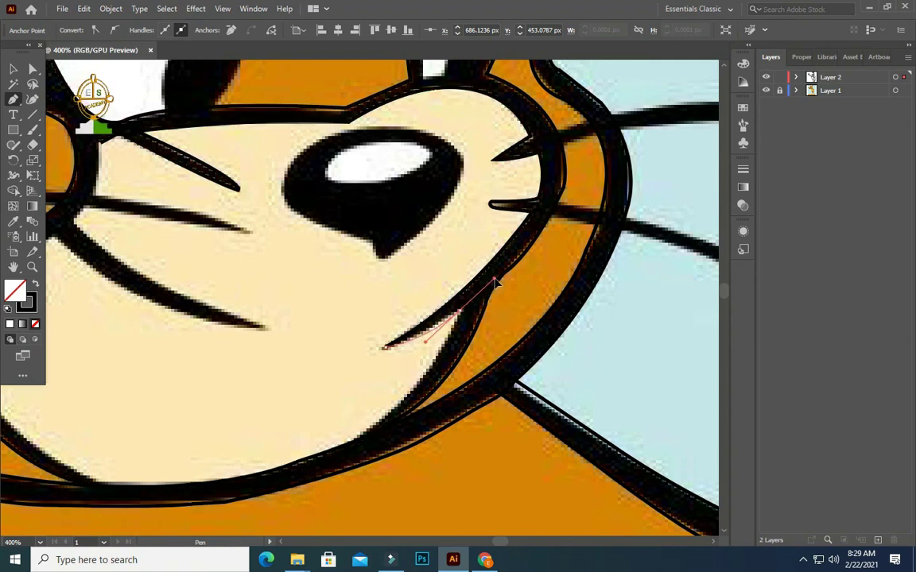
left_click(459, 307)
scroll(441, 334, "down", 1)
left_click_drag(369, 396, 295, 439)
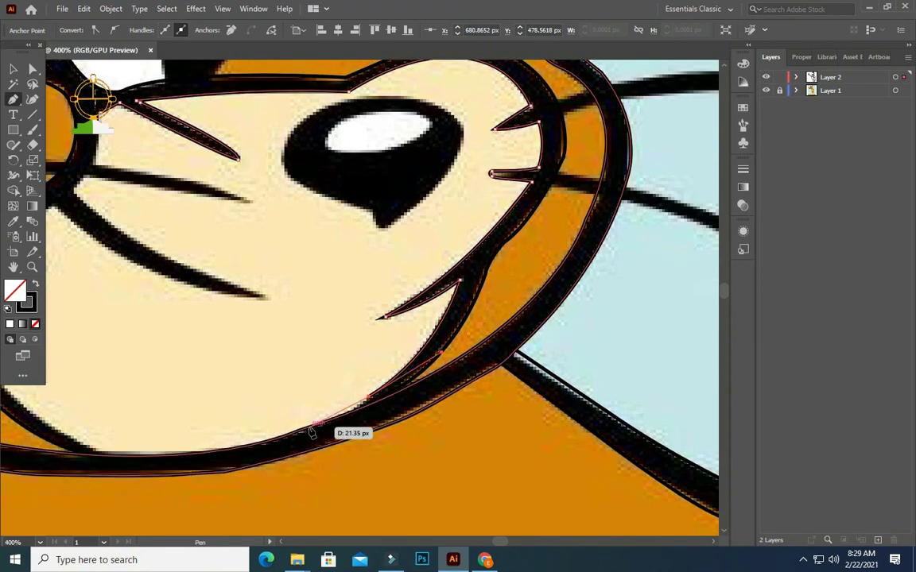
left_click_drag(272, 441, 211, 449)
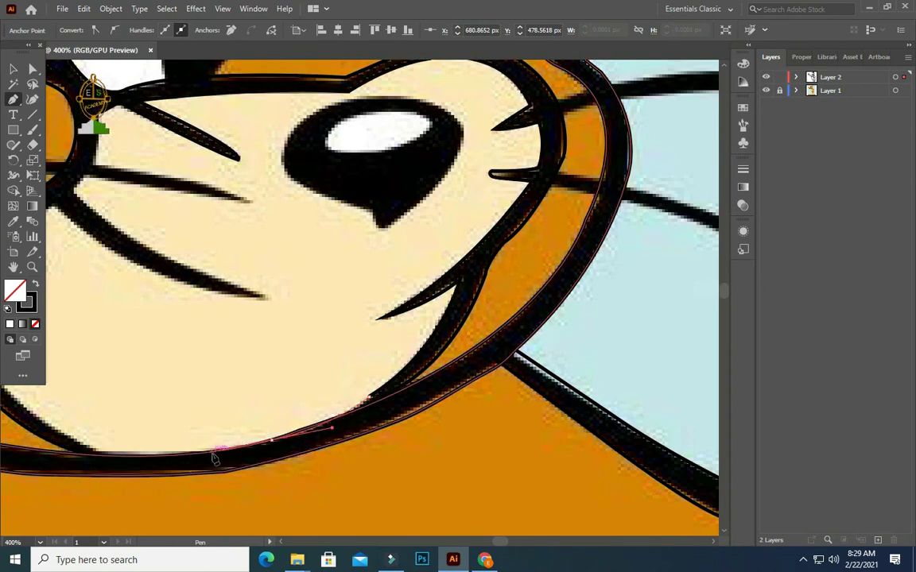
key("ctrl+z")
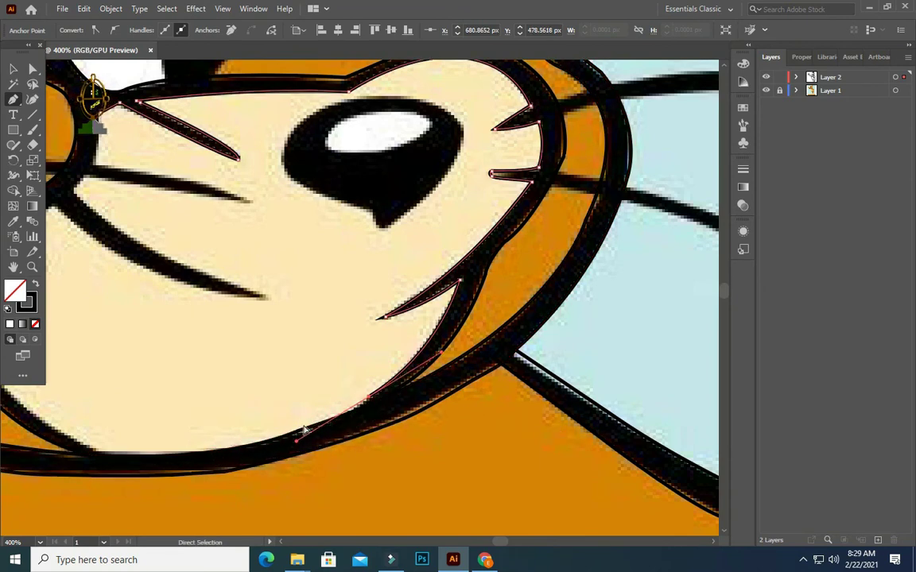
- Run the outline along the chin and up the face's left side, closing it at the start anchor
left_click(368, 396)
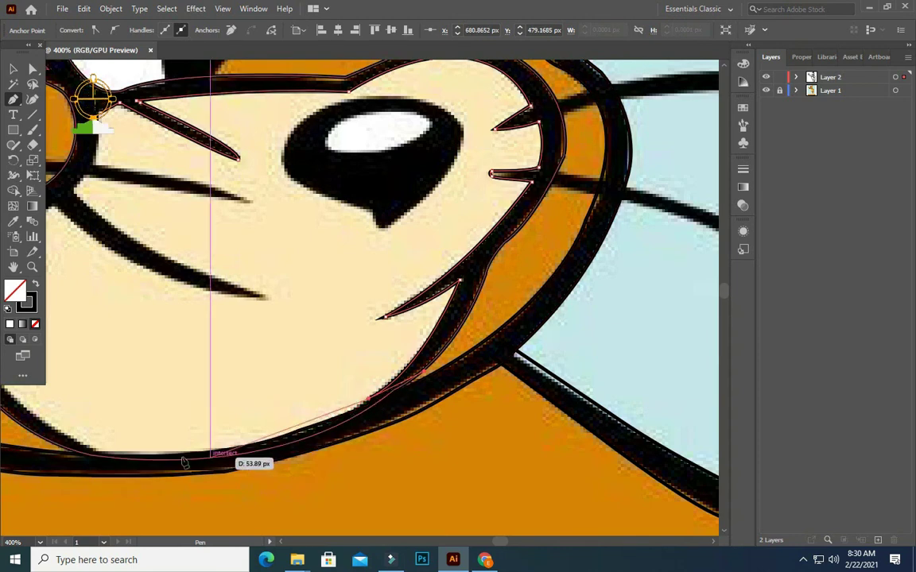
left_click_drag(173, 423, 384, 474)
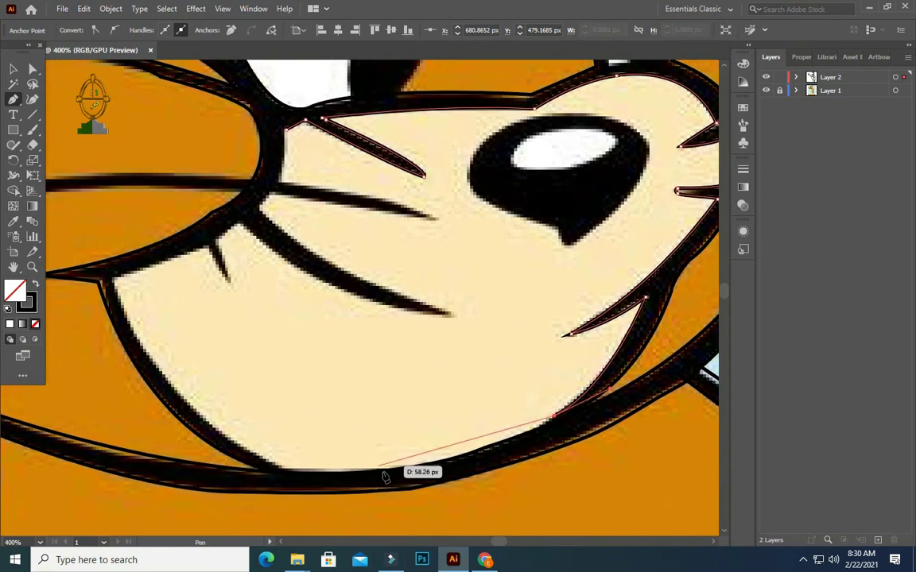
left_click(302, 472)
left_click(283, 470)
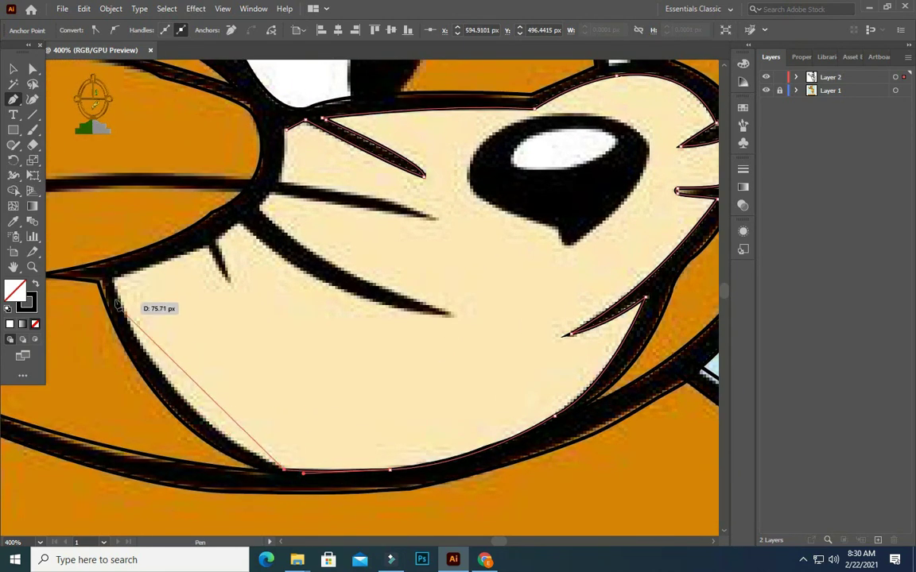
left_click_drag(106, 267, 71, 182)
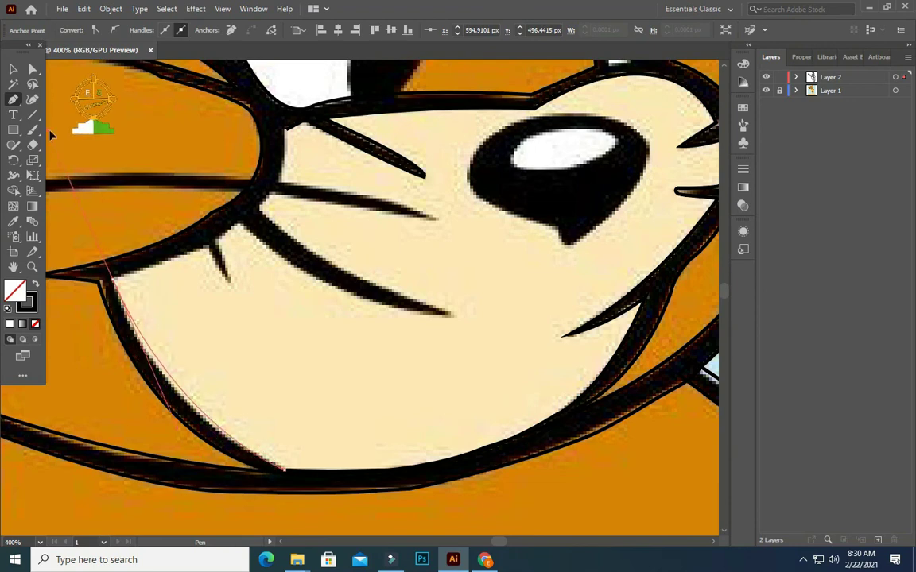
left_click(103, 274)
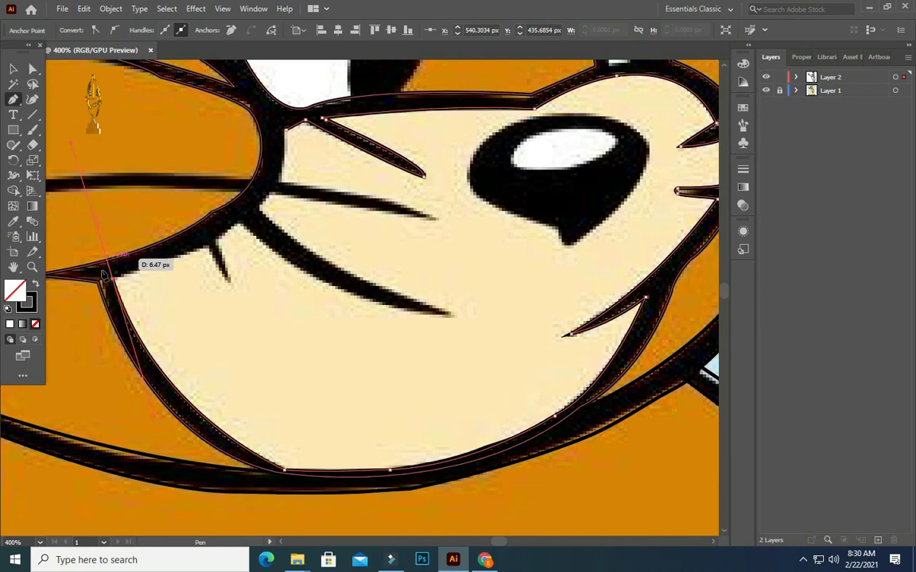
- Trace the small fang as its own closed path
left_click(189, 256)
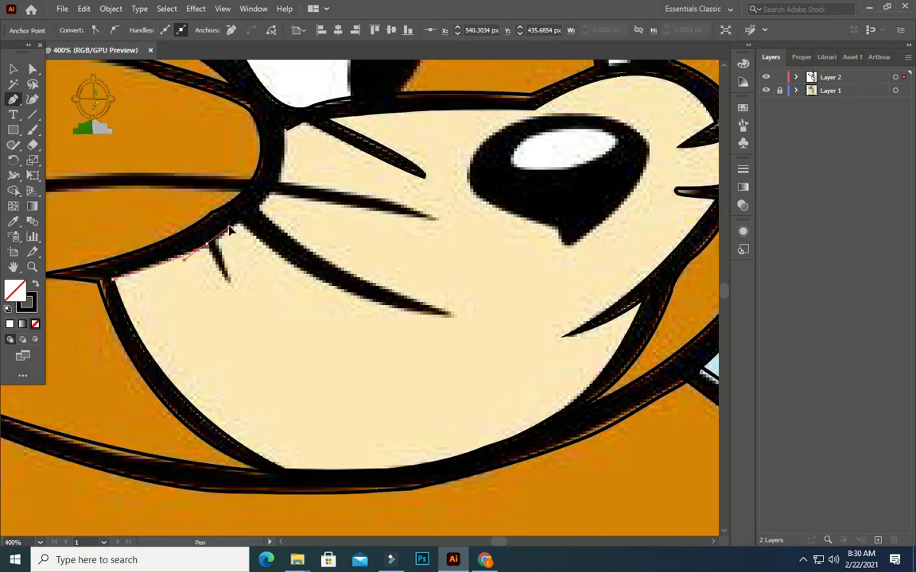
left_click(206, 245)
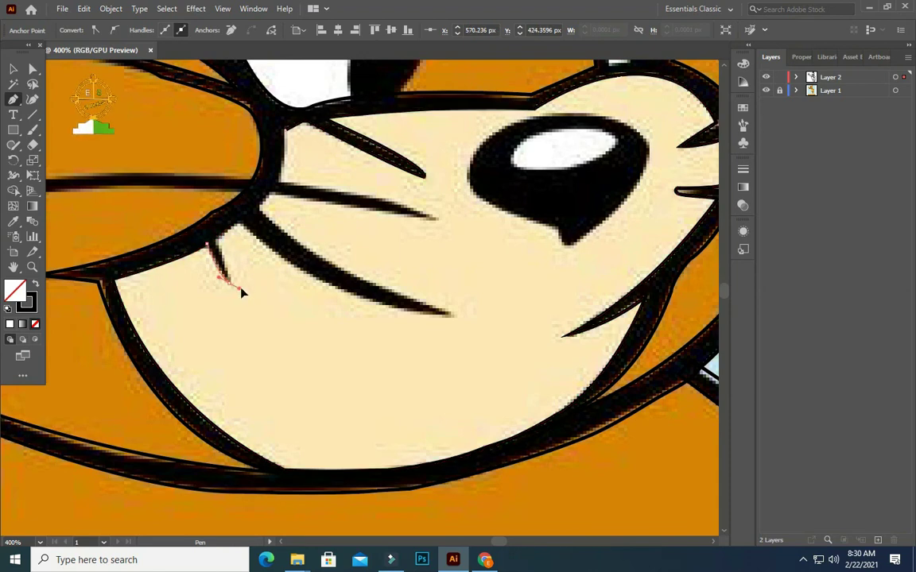
left_click(229, 283)
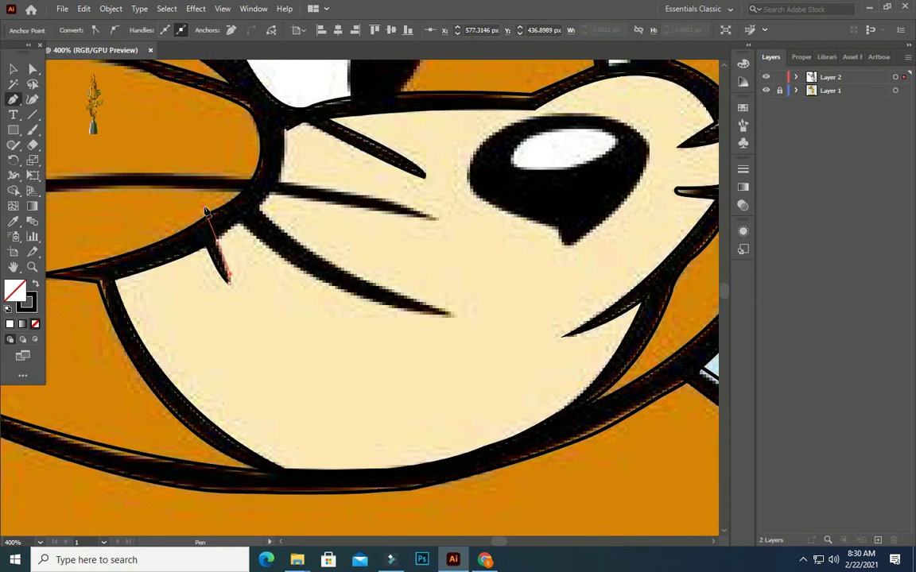
left_click_drag(239, 224, 249, 237)
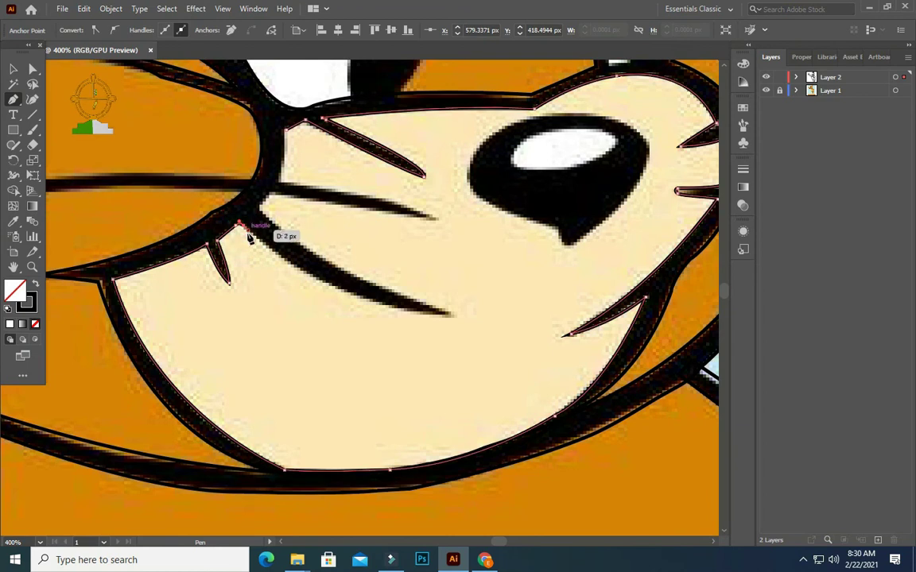
left_click(239, 225)
- Trace the curved mouth line as a separate closed shape
left_click(345, 325)
left_click_drag(455, 317, 548, 327)
left_click(564, 309)
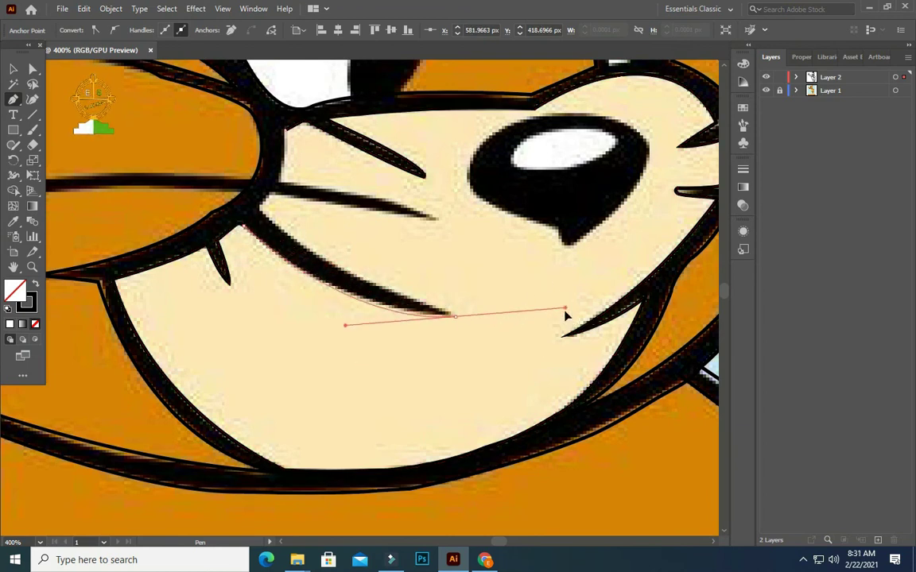
key("ctrl+z")
mouse_move(456, 317)
left_mouse_down()
mouse_move(263, 213)
mouse_move(271, 226)
mouse_move(225, 179)
left_mouse_up()
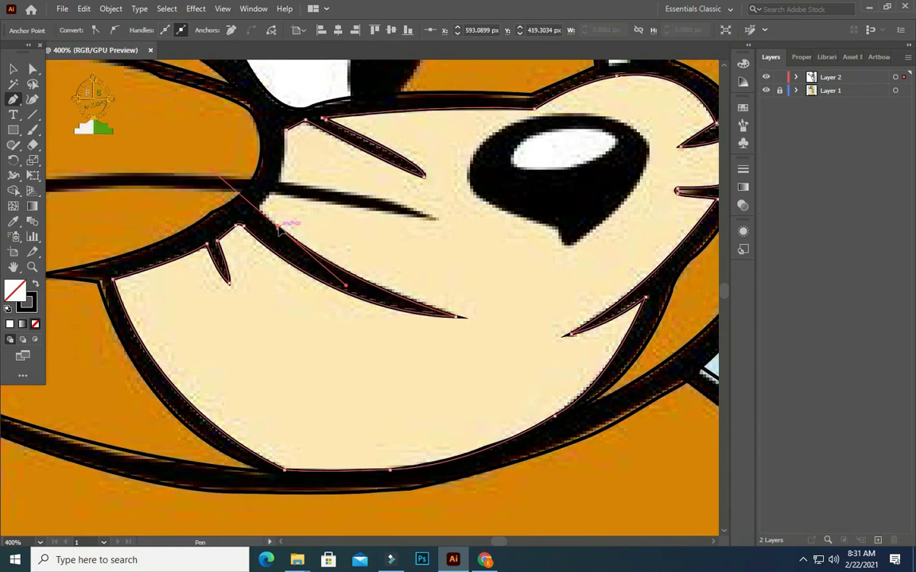
mouse_move(278, 227)
left_mouse_down()
mouse_move(265, 204)
mouse_move(307, 204)
left_mouse_up()
left_click(267, 205)
- Trace the pointed left-cheek line and the small upper-cheek shape as closed paths
left_click(435, 216)
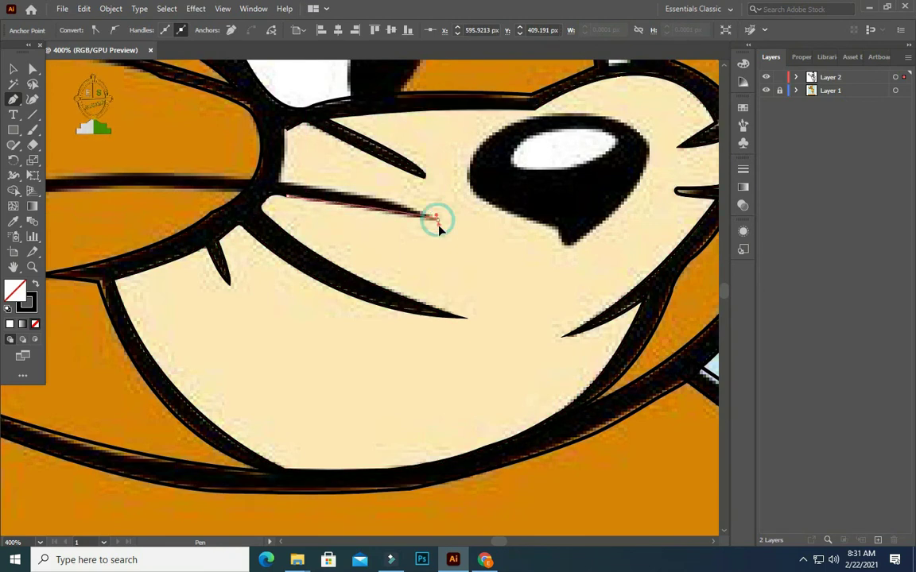
left_click_drag(279, 179, 173, 178)
left_click(278, 185)
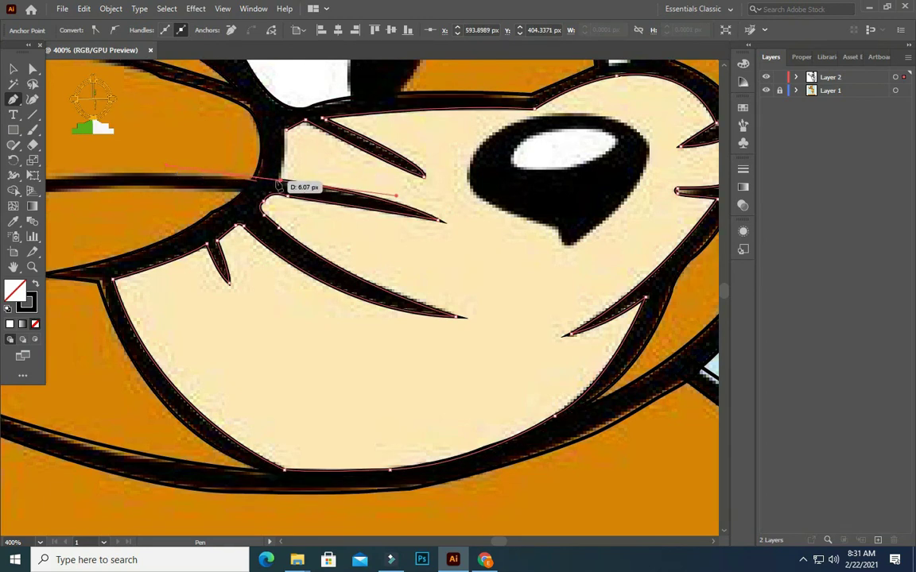
left_click(285, 129)
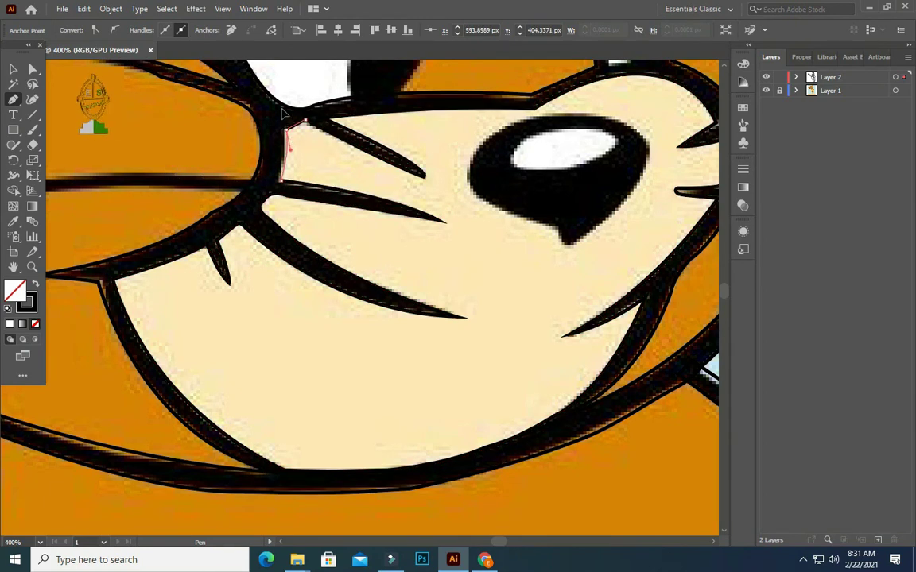
left_click(305, 120)
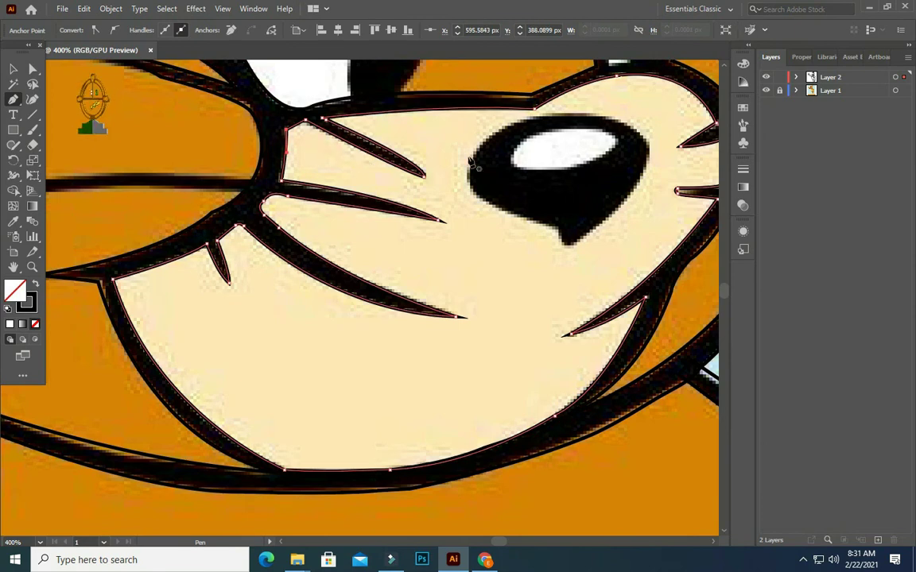
- Start the nose path with curved anchors along its top and top-right edges
left_click_drag(477, 149, 524, 133)
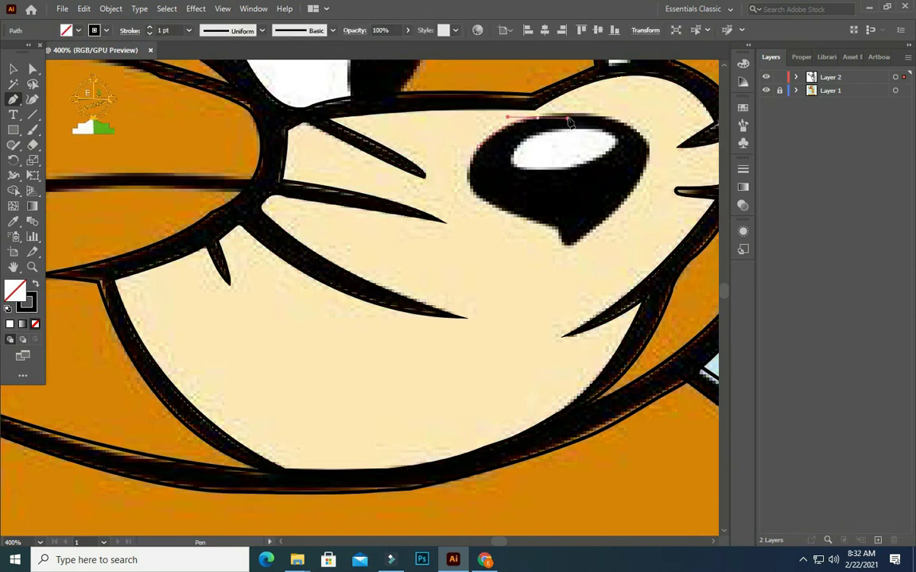
left_click_drag(648, 142, 664, 186)
key("ctrl+z")
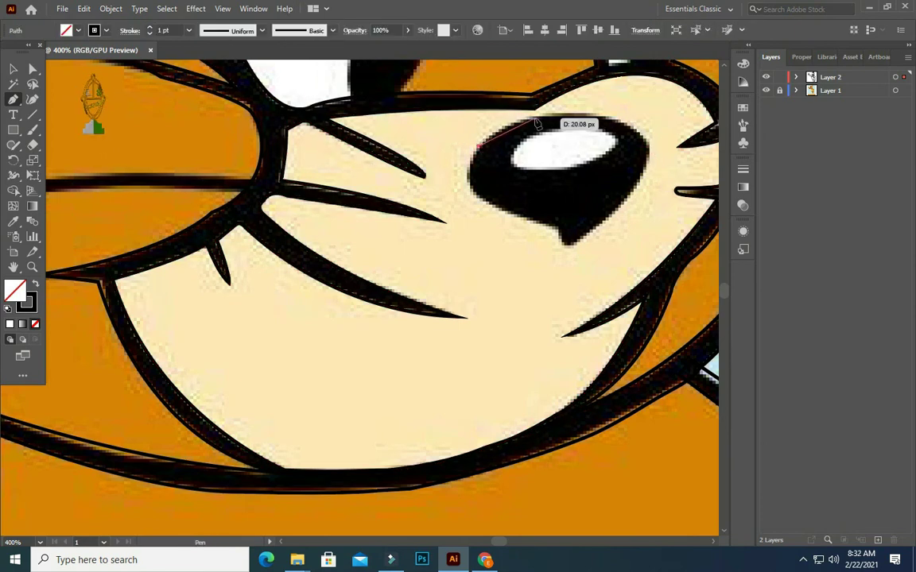
mouse_move(566, 119)
left_mouse_down()
mouse_move(610, 117)
mouse_move(656, 147)
mouse_move(651, 171)
left_mouse_up()
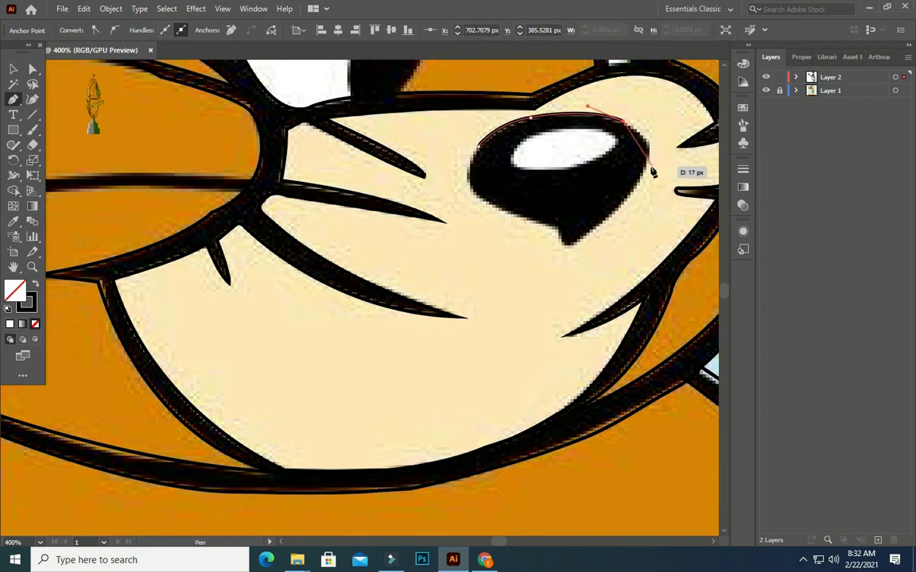
mouse_move(650, 164)
left_mouse_down()
mouse_move(650, 196)
mouse_move(657, 172)
left_mouse_up()
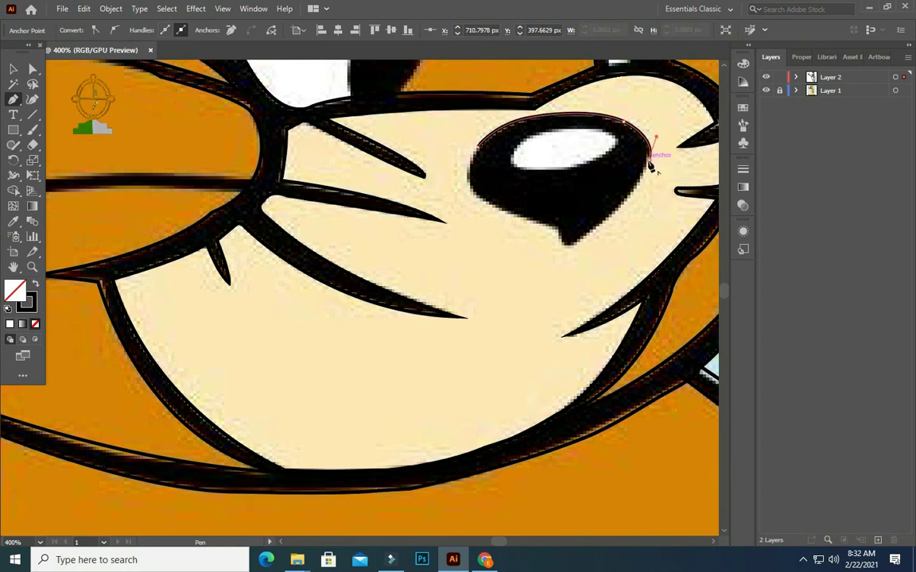
- Curve the path around the nose's right and left edges, close it, and begin the highlight path
left_click_drag(583, 247, 525, 269)
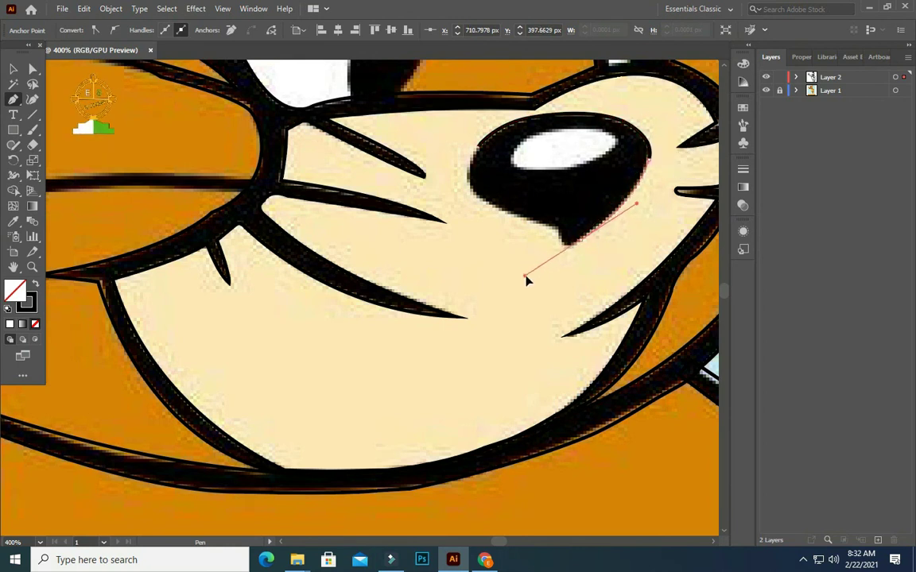
mouse_move(580, 239)
left_mouse_down()
mouse_move(572, 252)
mouse_move(500, 210)
mouse_move(510, 387)
mouse_move(469, 378)
left_mouse_up()
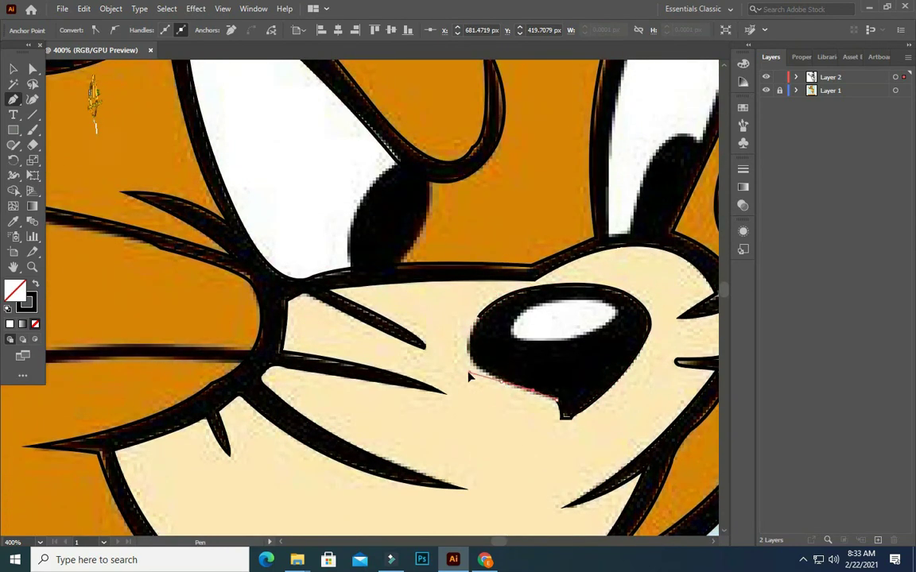
mouse_move(477, 322)
left_mouse_down()
mouse_move(515, 256)
mouse_move(515, 276)
left_mouse_up()
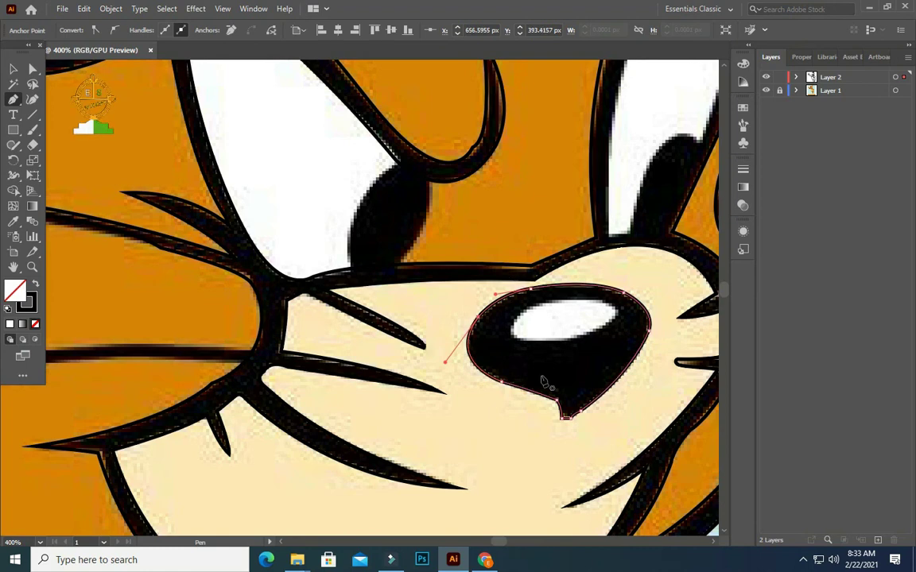
left_click_drag(528, 315, 595, 308)
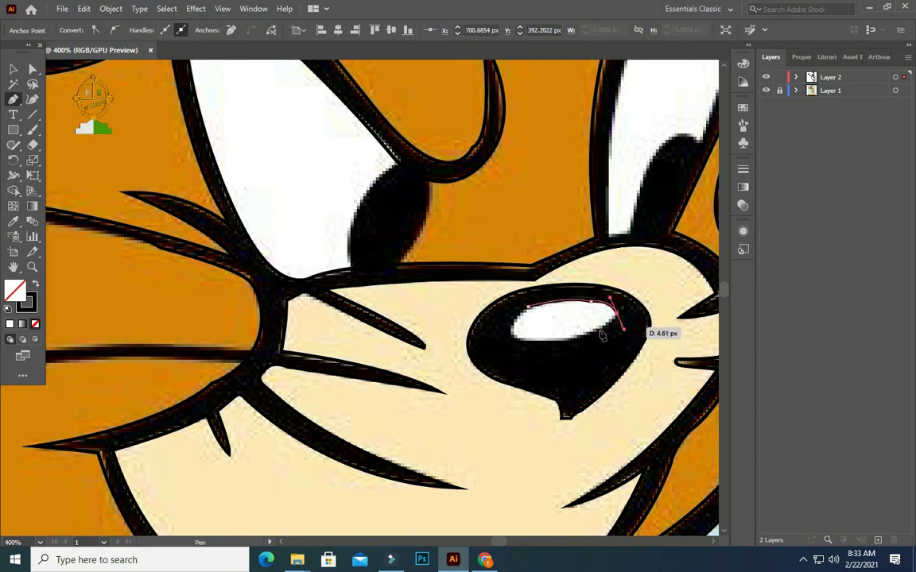
left_click_drag(580, 348, 572, 344)
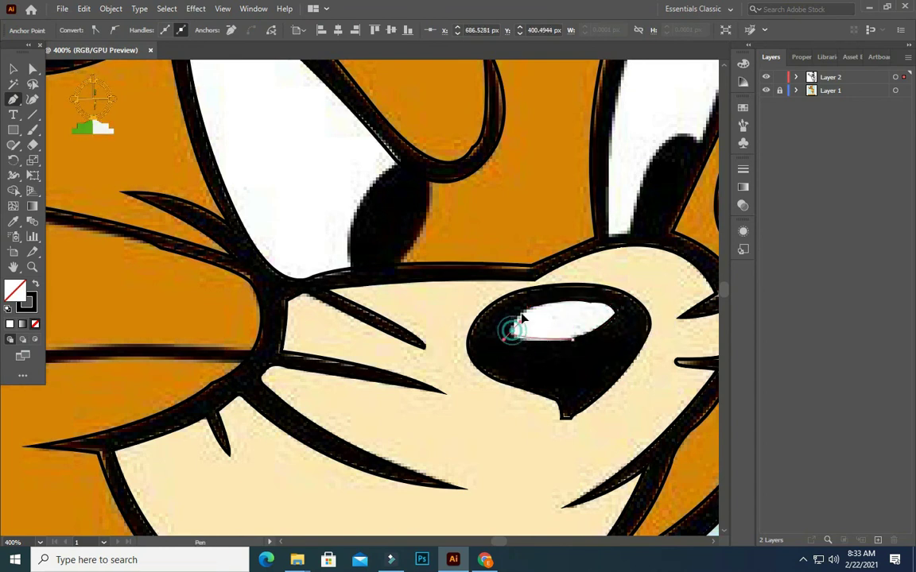
- Close the nose highlight path, reshape its top-right curve with the Anchor Point tool, then return to the Pen
left_click_drag(515, 333, 502, 315)
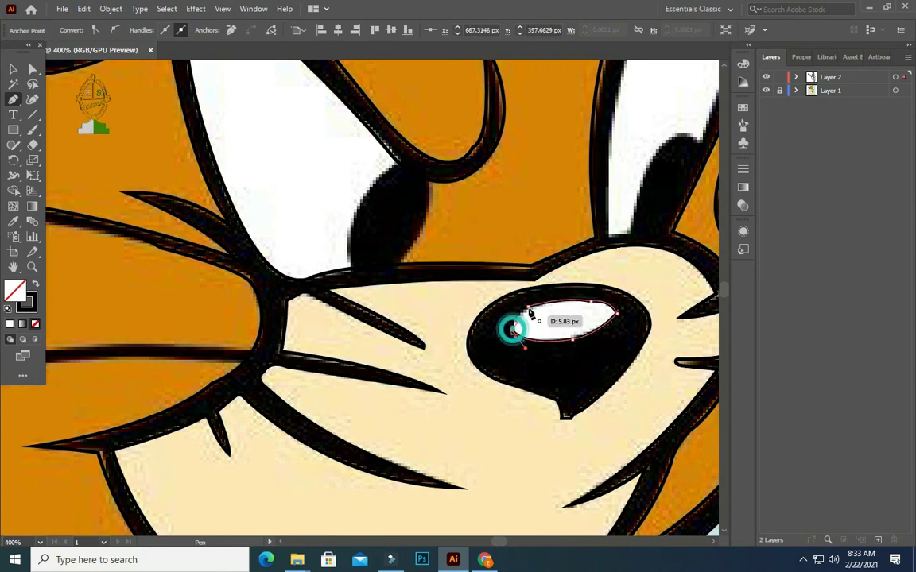
left_click(529, 308)
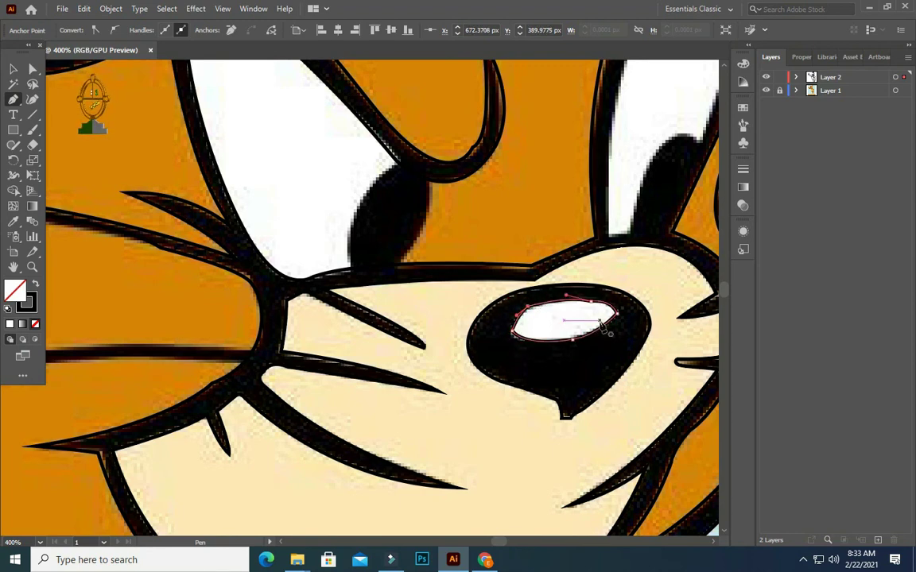
left_click(14, 99)
left_click(76, 145)
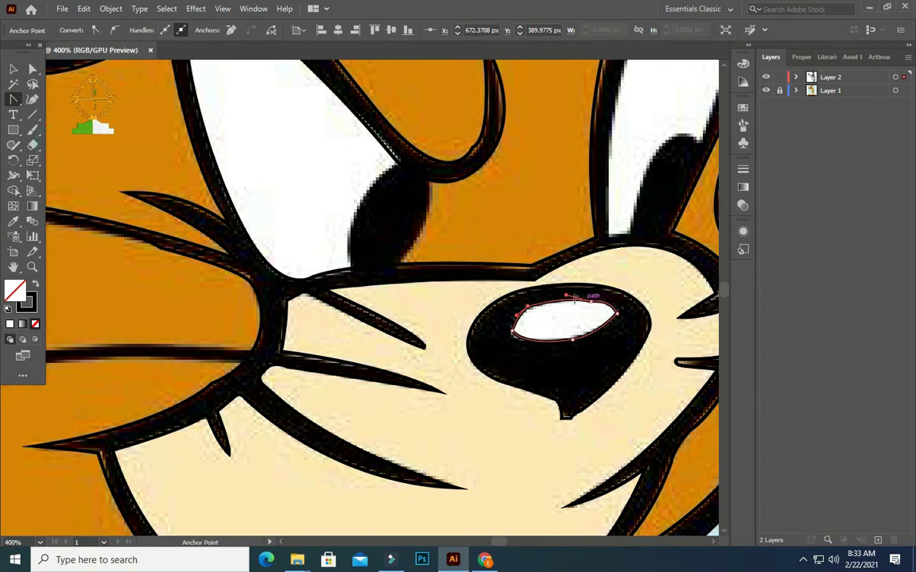
mouse_move(588, 304)
left_mouse_down()
mouse_move(611, 314)
mouse_move(588, 317)
left_mouse_up()
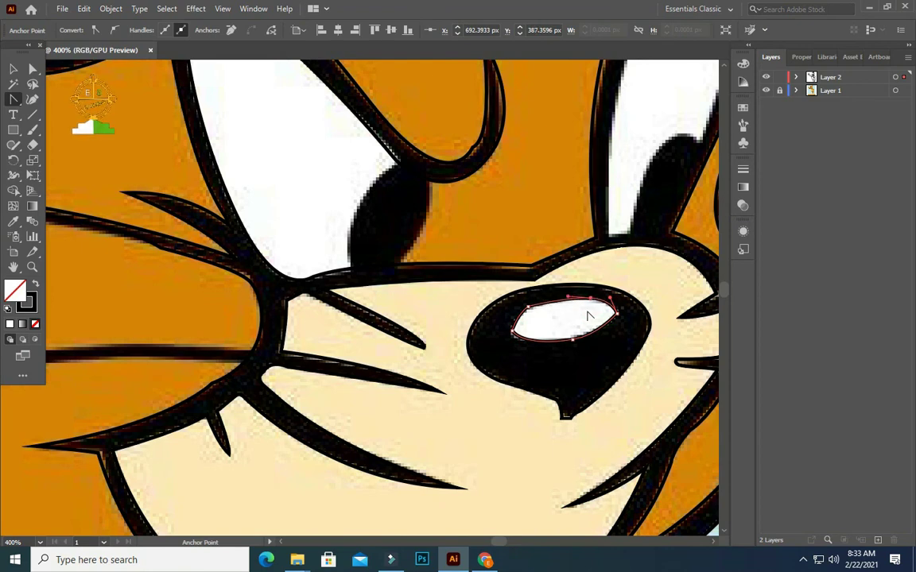
scroll(551, 297, "down", 5)
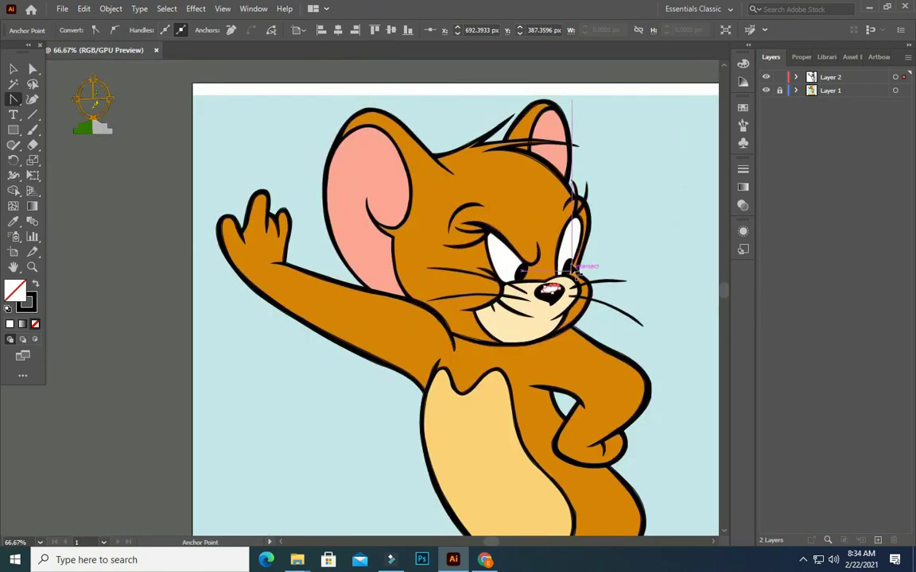
scroll(509, 273, "up", 1)
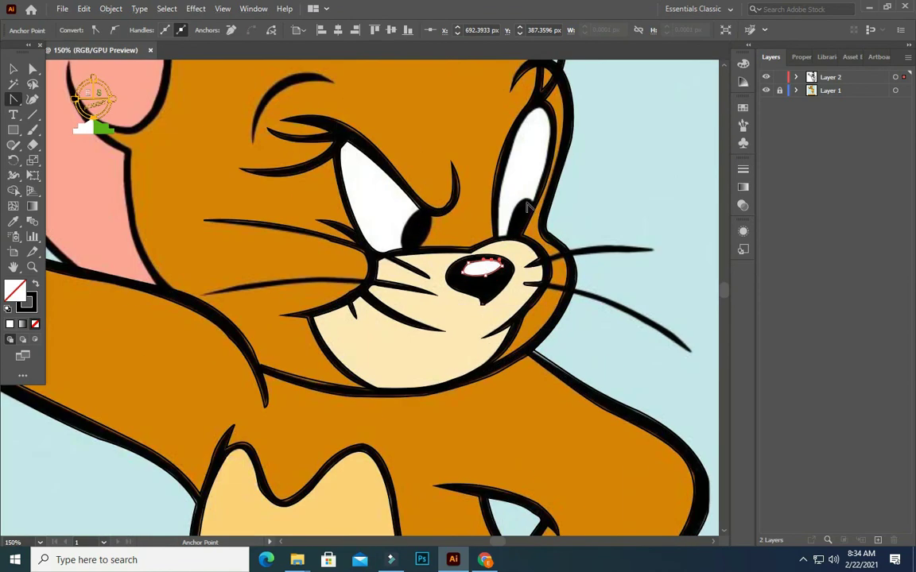
scroll(521, 199, "up", 1)
scroll(527, 157, "up", 1)
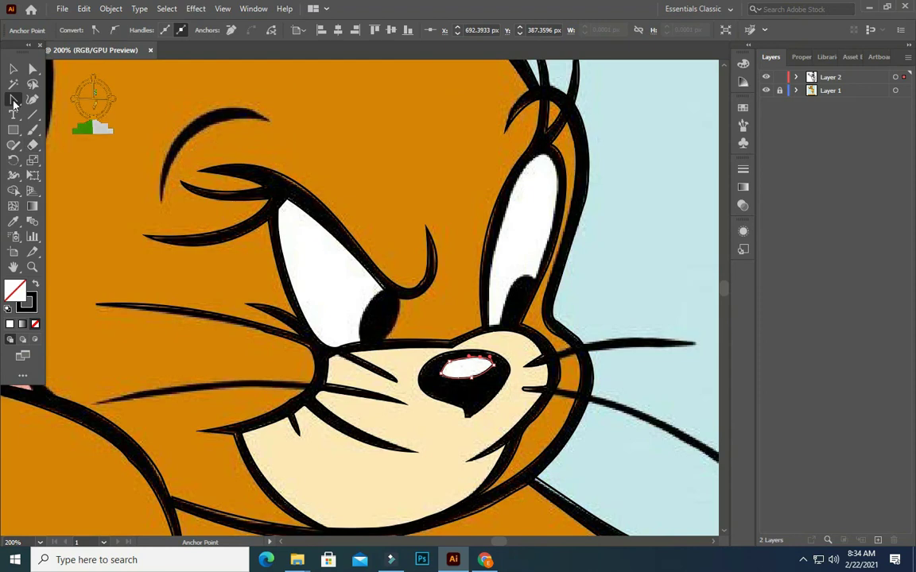
left_click(14, 101)
left_click(48, 96)
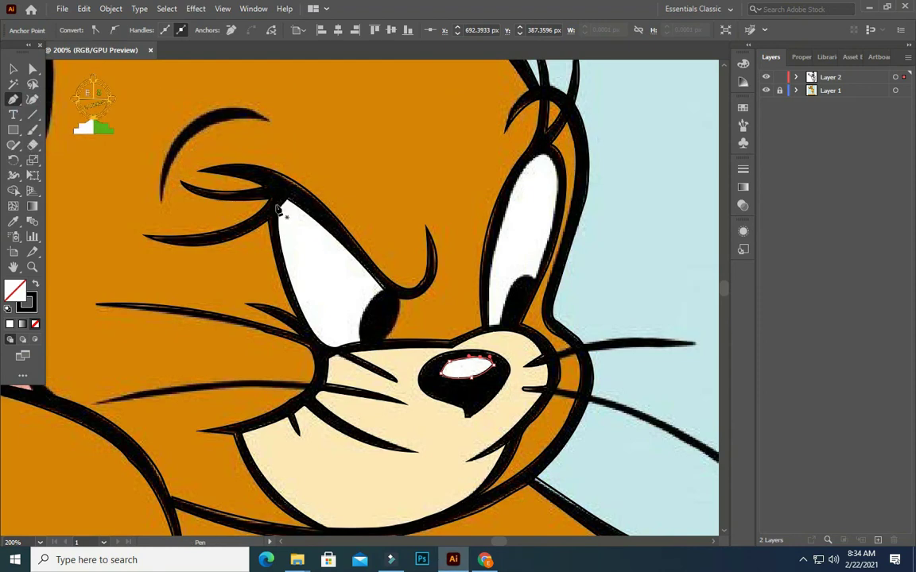
- Outline the left-hand eye white as a closed path from its top corner, then start the pupil path
left_click(278, 213)
scroll(301, 323, "up", 2)
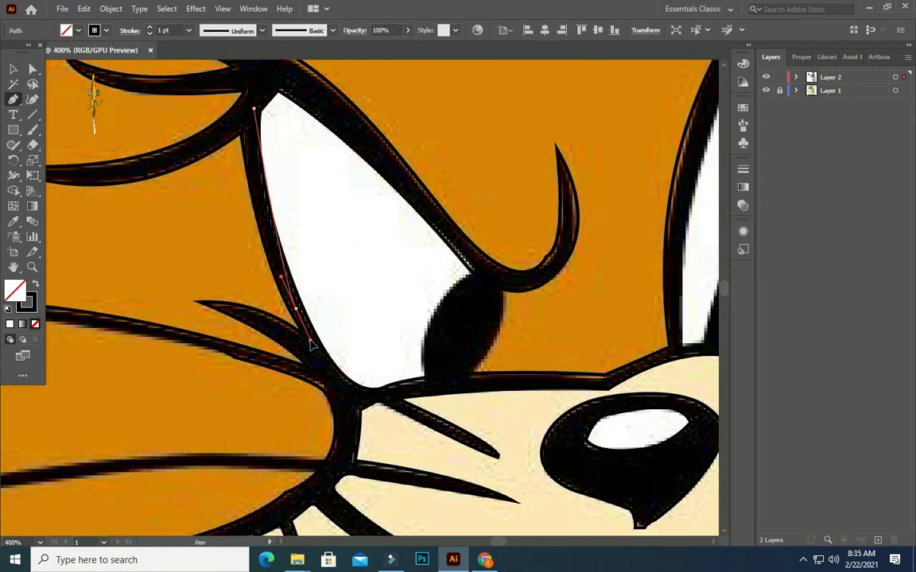
left_click(296, 308)
left_click(348, 395)
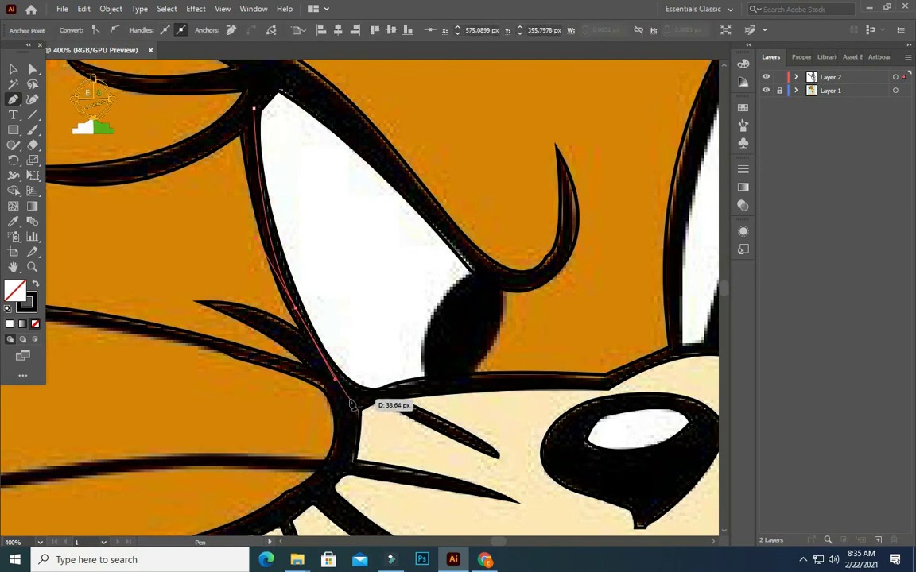
left_click(426, 390)
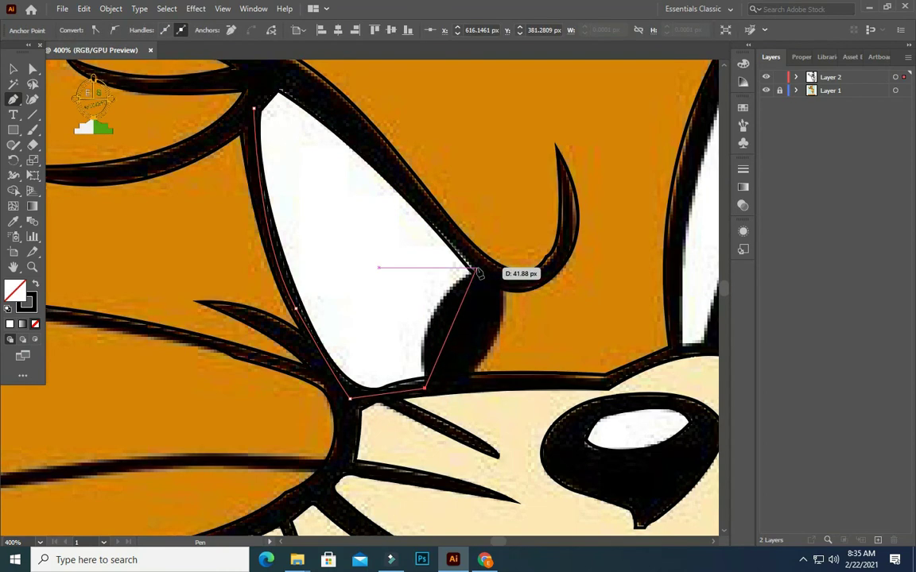
left_click_drag(475, 268, 550, 229)
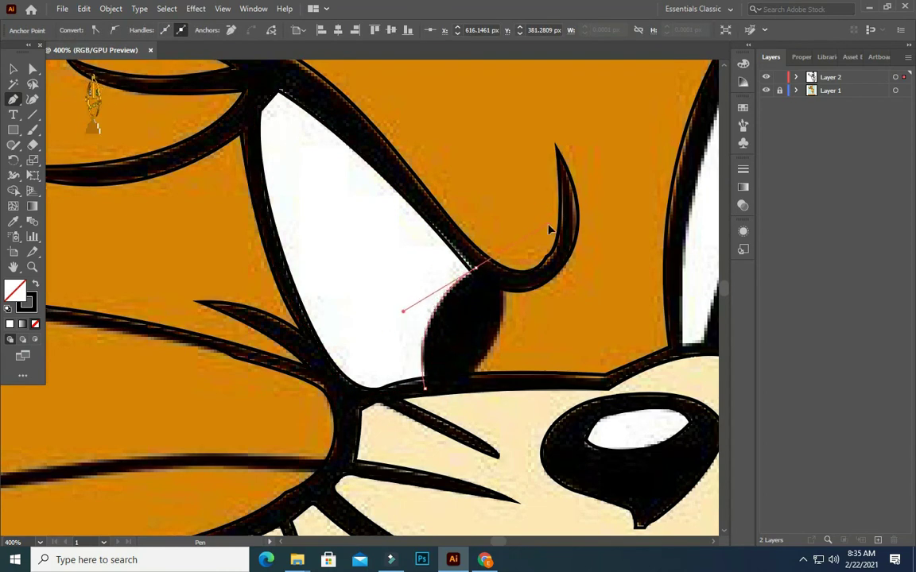
left_click(475, 269)
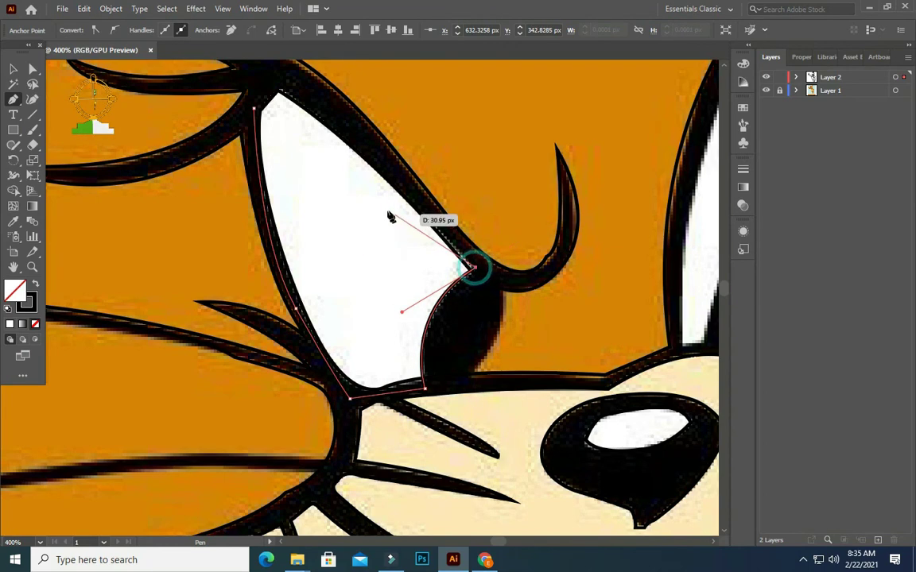
scroll(381, 222, "up", 2)
left_click_drag(278, 132, 188, 88)
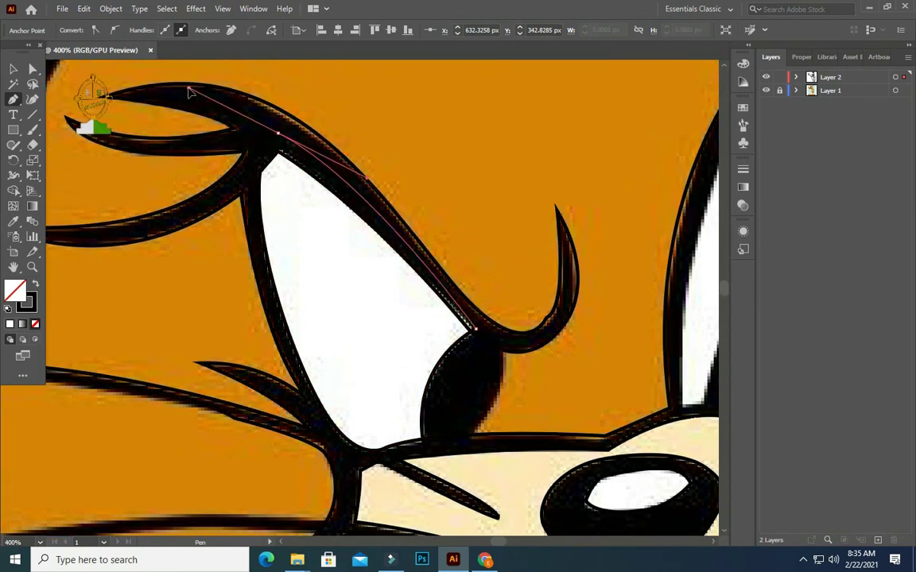
left_click(278, 133)
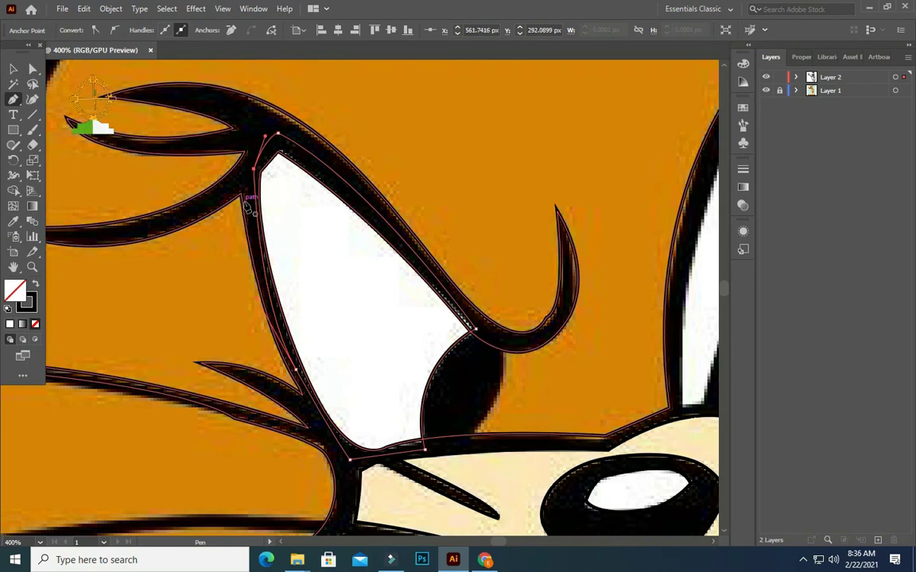
left_click(498, 342)
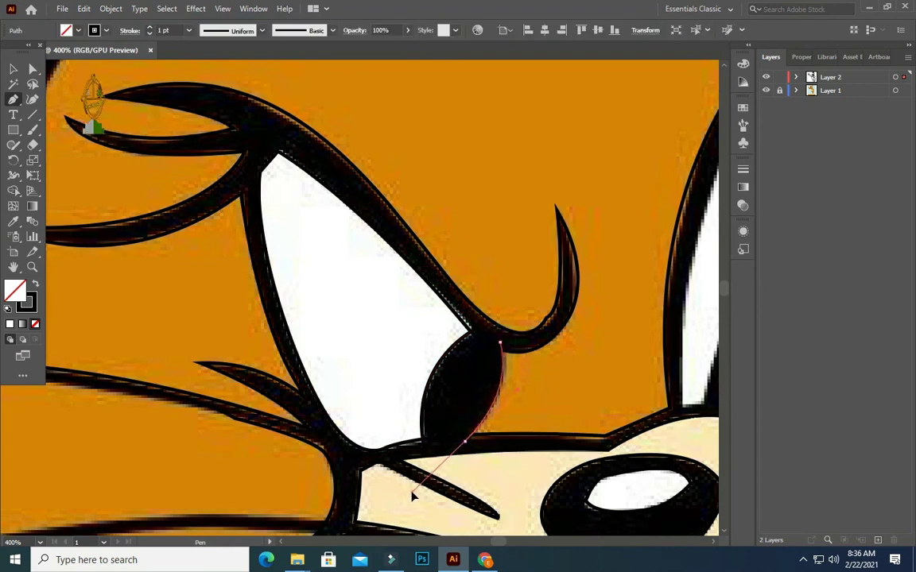
- Anchor the left pupil's bottom, bottom-left corner and top point, close it, and zoom back out
left_click_drag(411, 494, 411, 490)
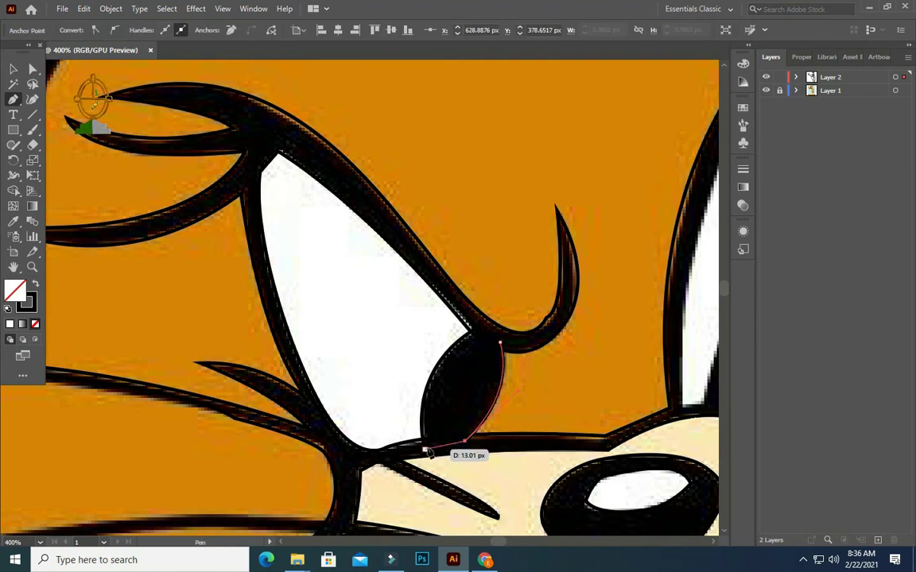
scroll(419, 452, "up", 2, "alt")
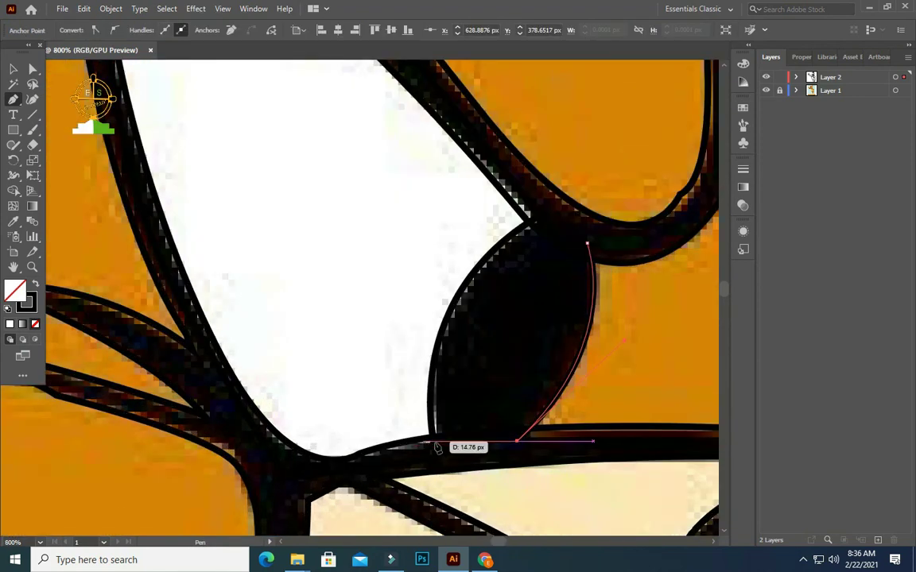
left_click(438, 441)
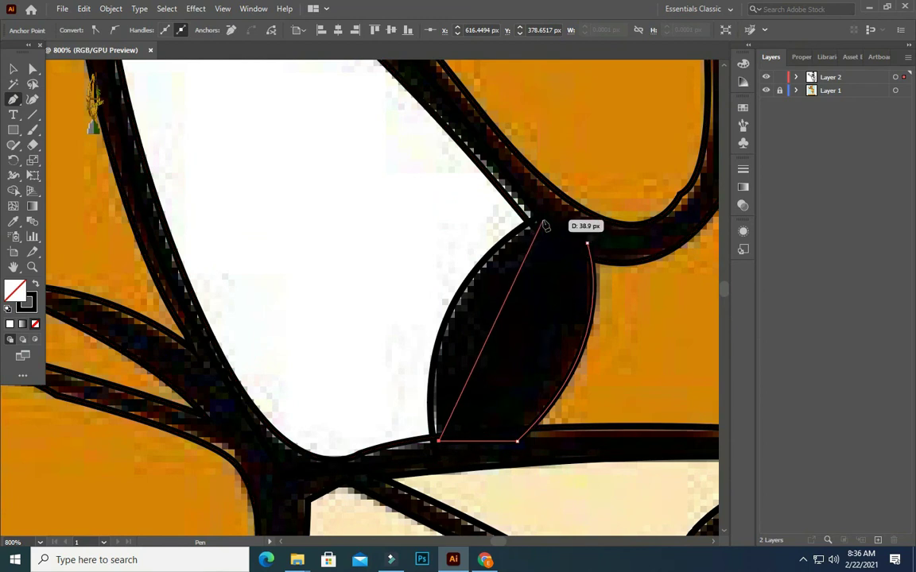
mouse_move(538, 218)
left_mouse_down()
mouse_move(569, 219)
mouse_move(670, 140)
left_mouse_up()
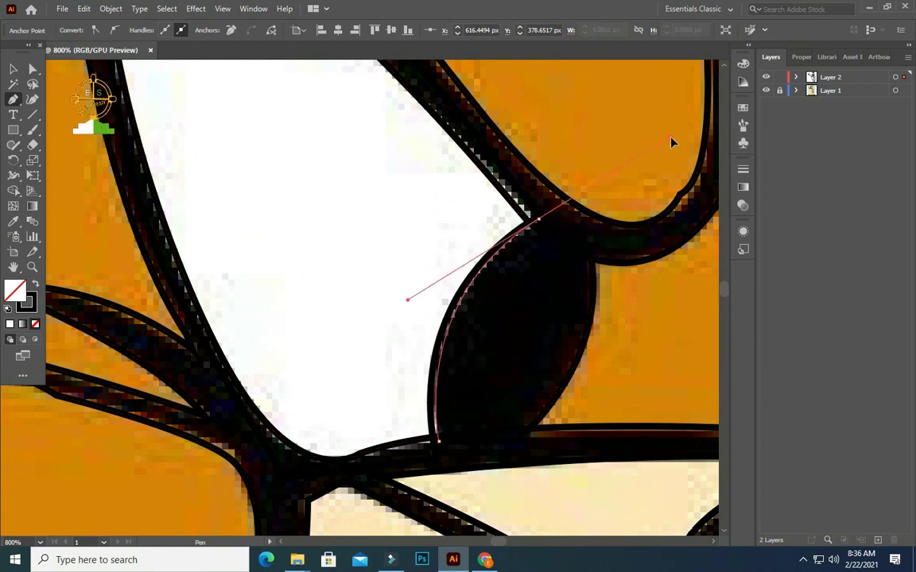
left_click_drag(670, 142, 668, 147)
left_click(538, 216)
left_click(587, 244)
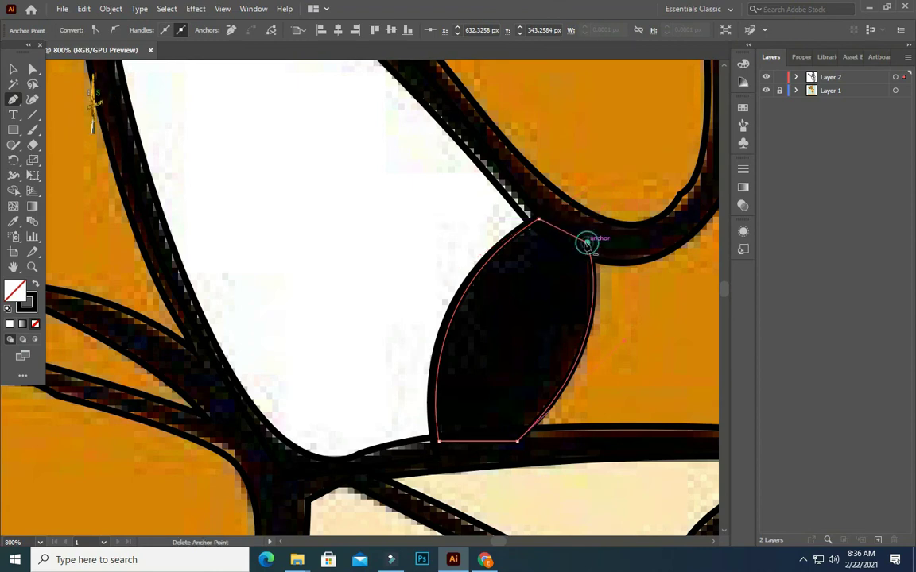
scroll(586, 244, "down", 3)
scroll(604, 247, "down", 3)
- Trace the right-hand eye white along its bottom, past the pupil, up its right edge, and close it
scroll(492, 548, "right", 5)
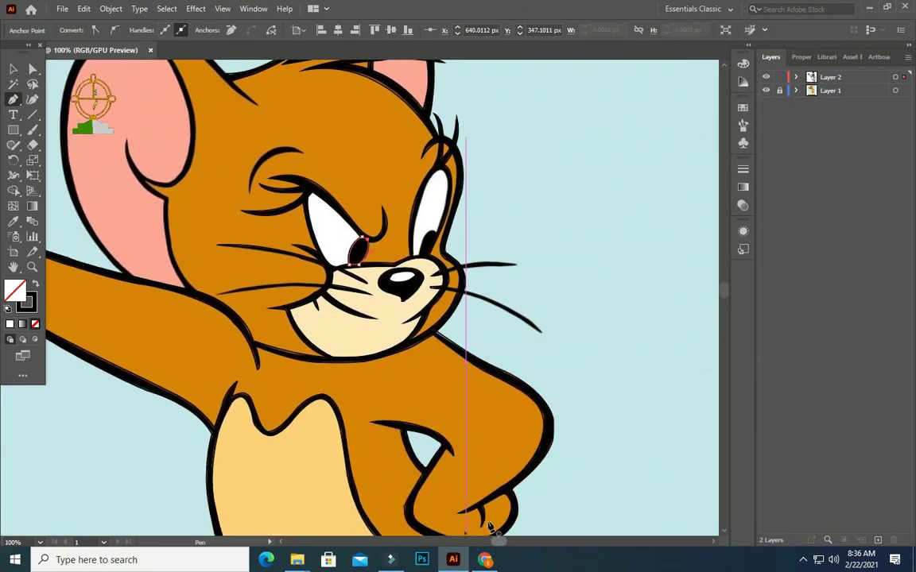
scroll(425, 199, "up", 3)
left_click(461, 147)
left_click(405, 270)
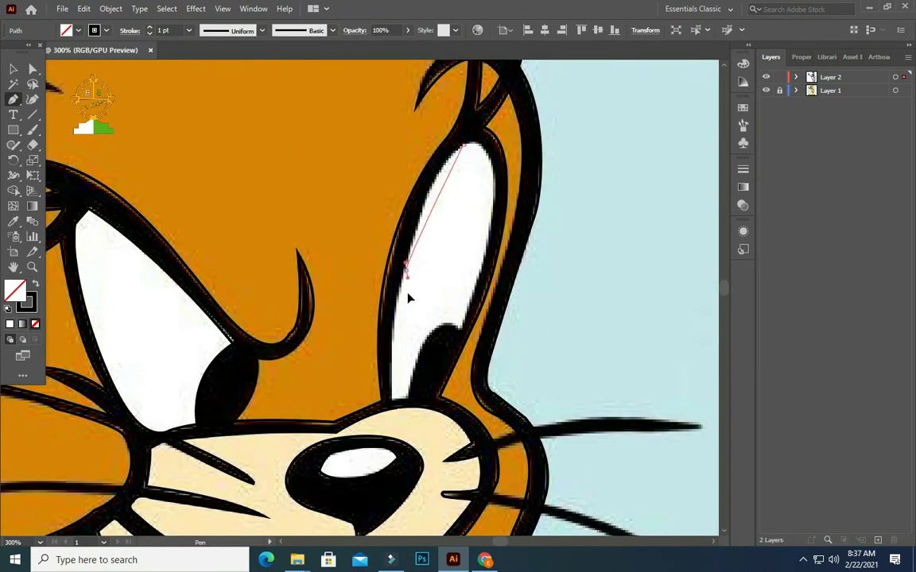
left_click(405, 270)
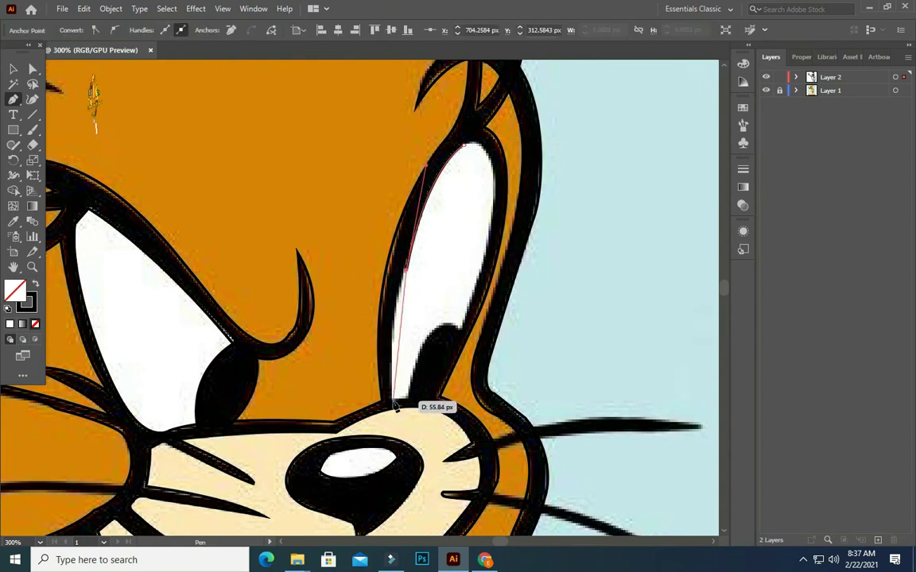
left_click(384, 344)
left_click_drag(400, 477, 411, 403)
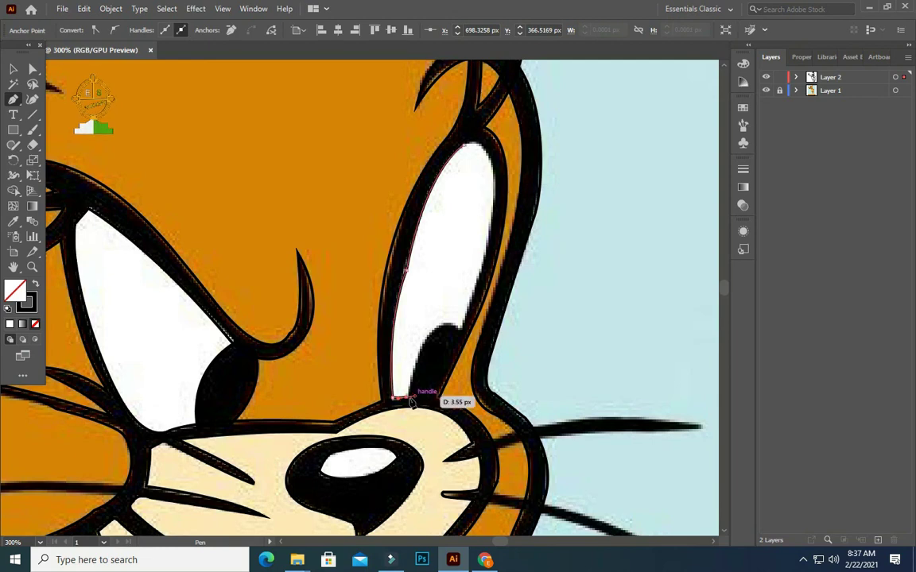
left_click_drag(457, 329, 496, 360)
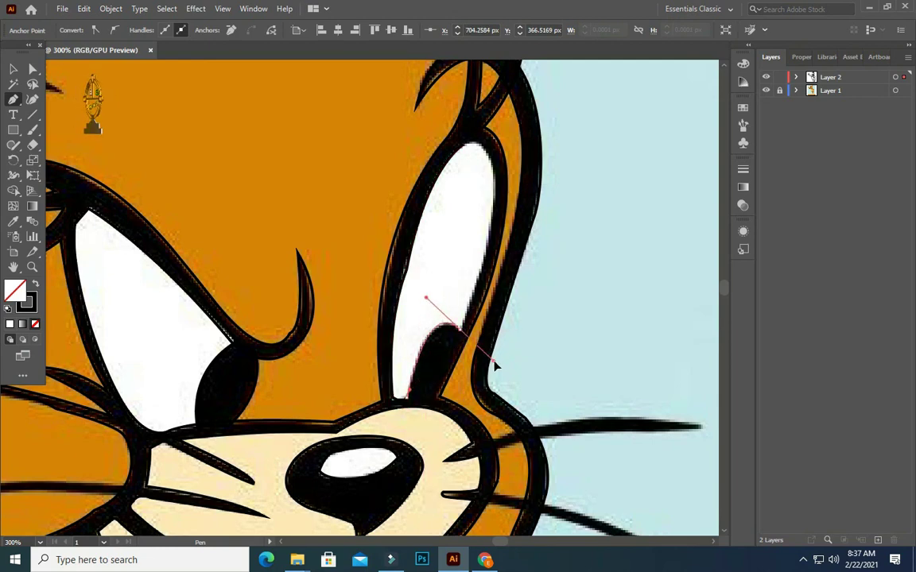
left_click_drag(434, 398, 468, 300)
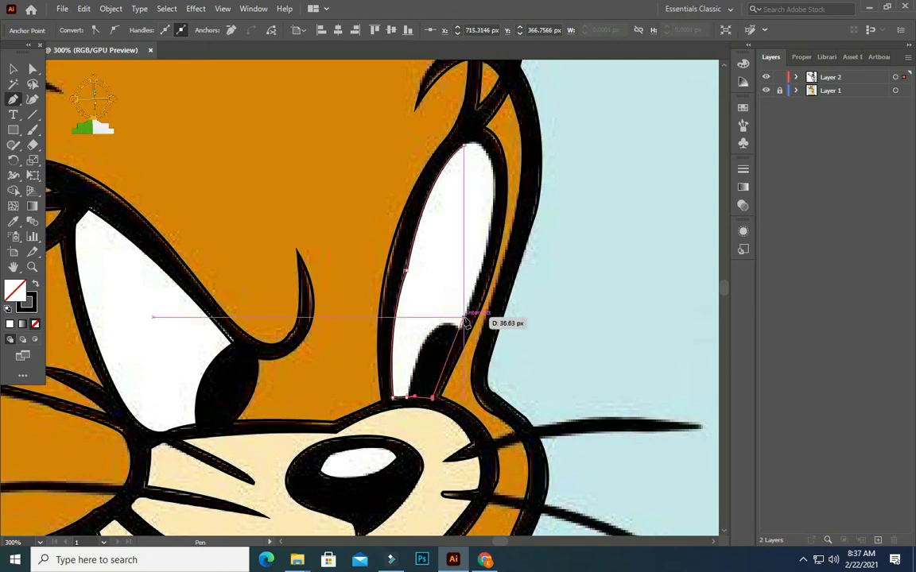
scroll(469, 294, "up", 2)
left_click_drag(489, 230, 474, 211)
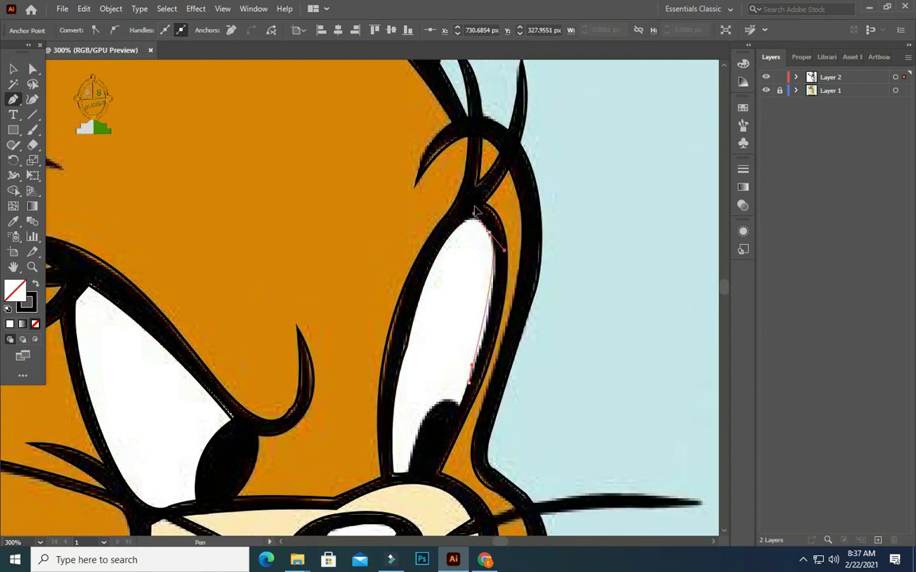
left_click(479, 178)
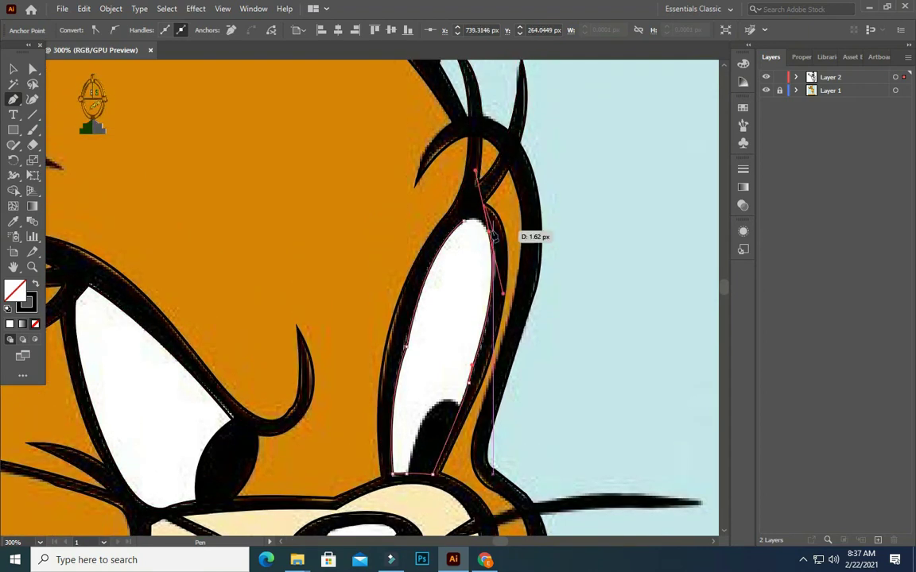
left_click(452, 235)
- Fix the accidental eye-outline change, then trace the right pupil's rounded top and bottom into a closed shape
key("ctrl+shift+z")
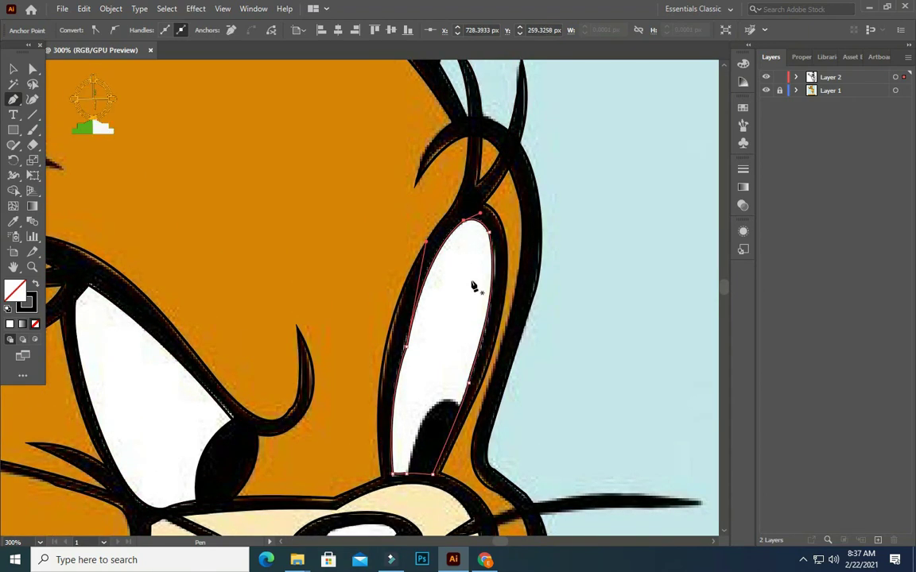
scroll(449, 403, "down", 1)
scroll(423, 464, "up", 2)
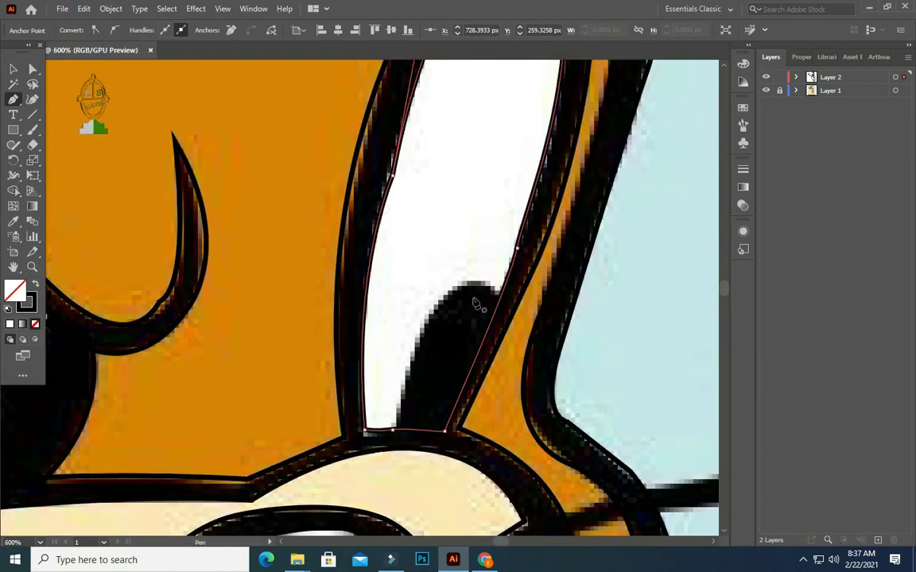
left_click(506, 300)
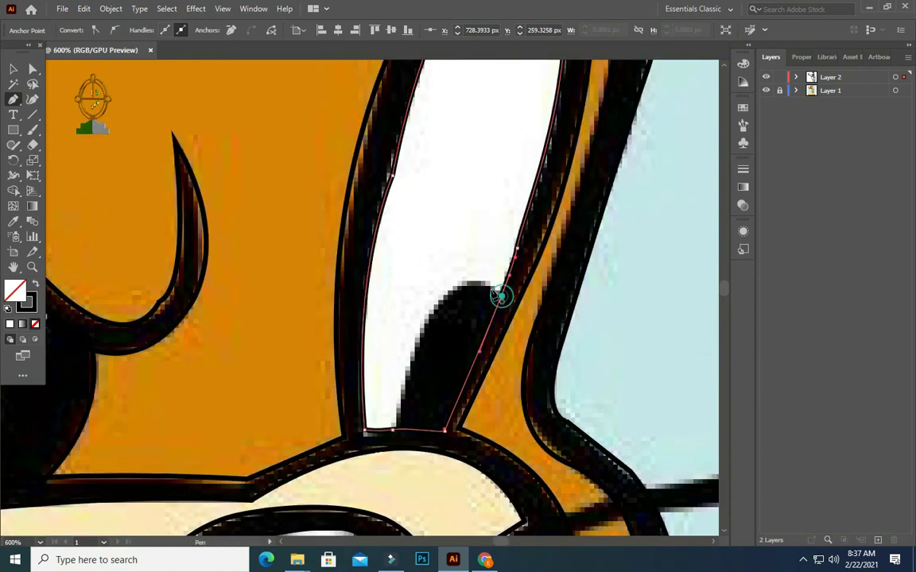
mouse_move(508, 298)
left_mouse_down()
mouse_move(465, 284)
mouse_move(412, 335)
left_mouse_up()
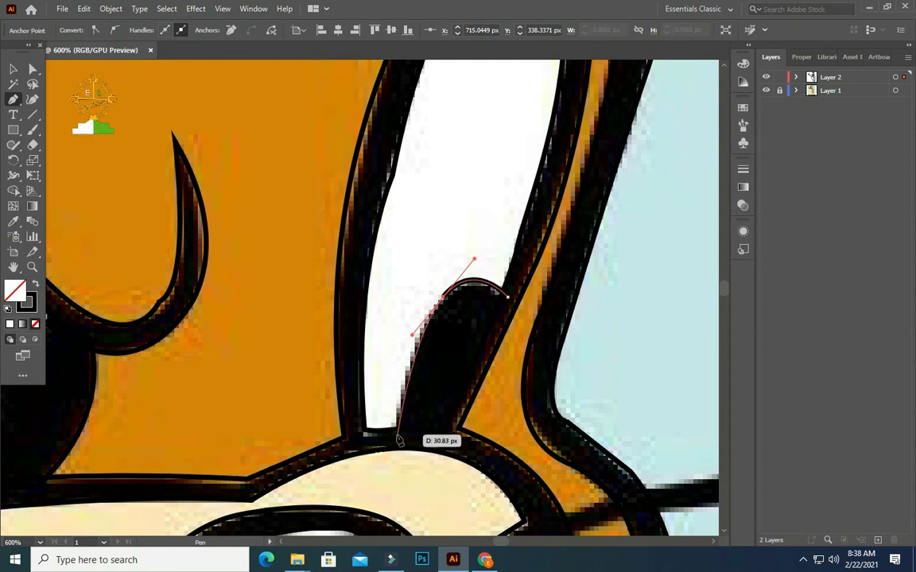
left_click_drag(398, 430, 445, 438)
mouse_move(507, 296)
left_mouse_down()
mouse_move(513, 310)
mouse_move(507, 299)
left_mouse_up()
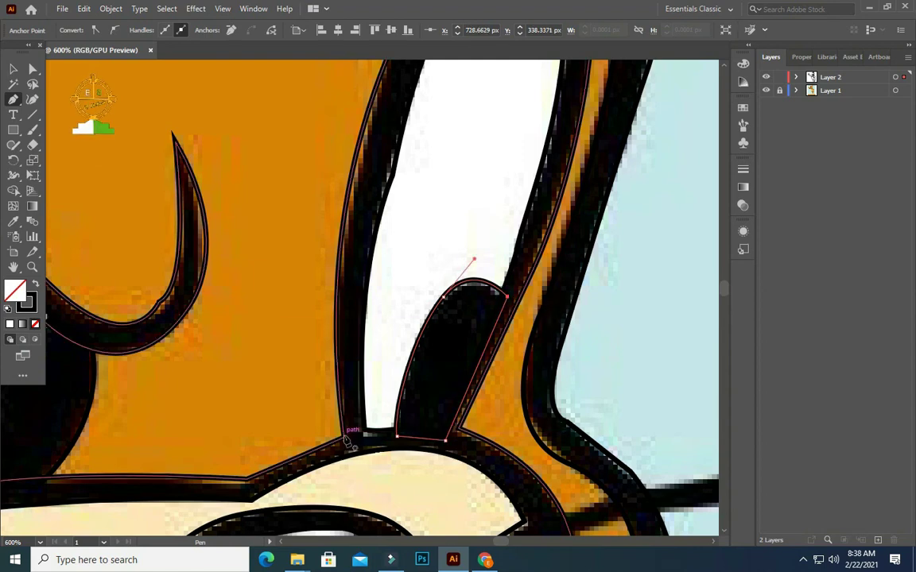
- Zoom out and trace the head outline over the top and upper-left of Jerry's large left ear
scroll(362, 425, "down", 3)
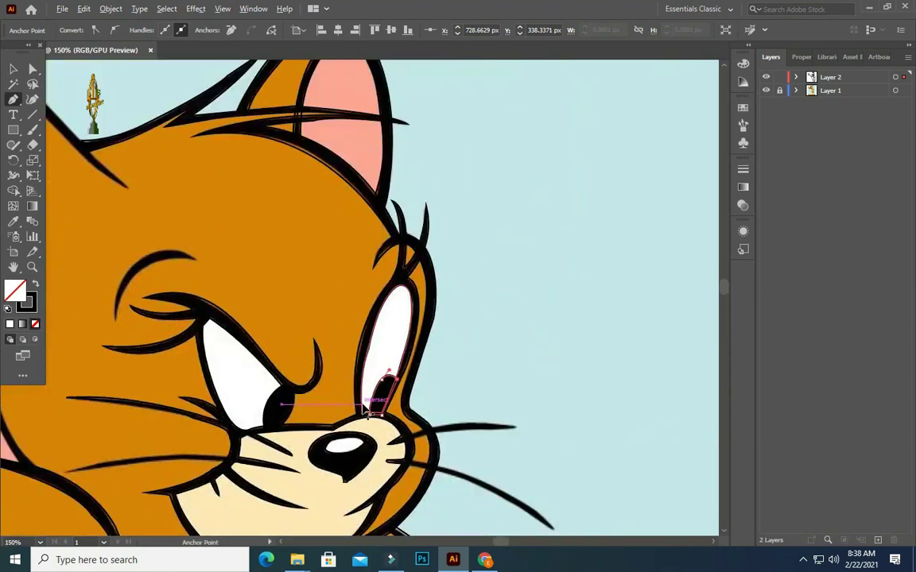
scroll(362, 425, "down", 2)
scroll(501, 549, "down", 1)
scroll(477, 477, "left", 3)
scroll(461, 438, "down", 1)
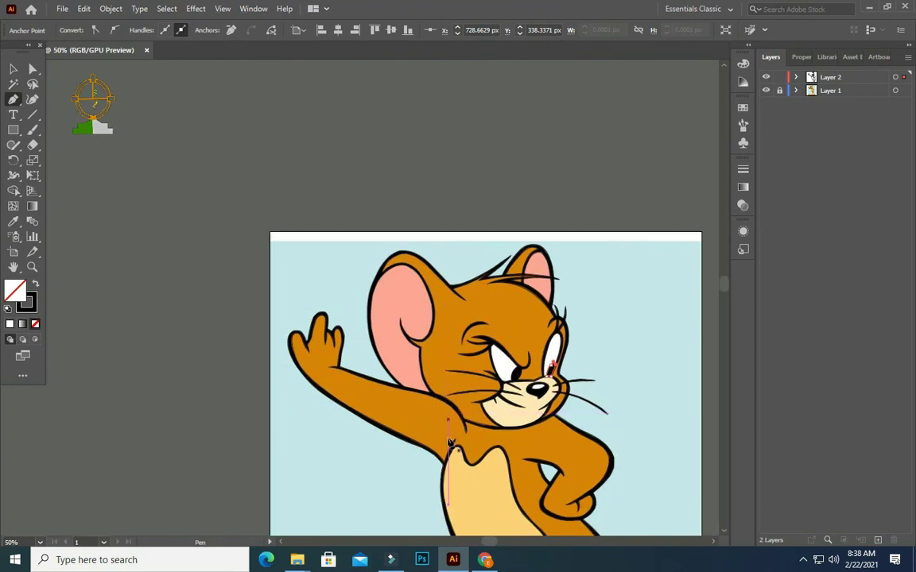
scroll(439, 397, "down", 2)
scroll(440, 397, "up", 2)
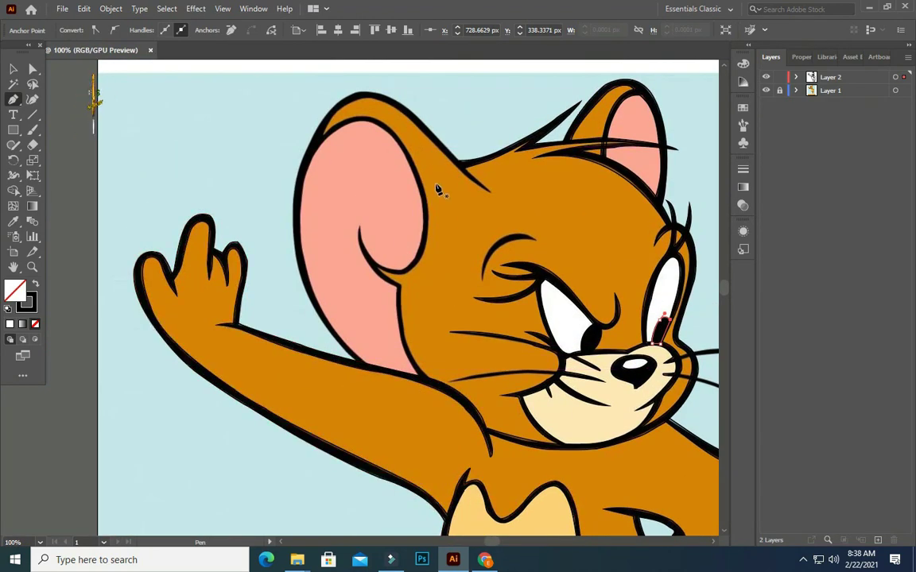
scroll(433, 187, "up", 1)
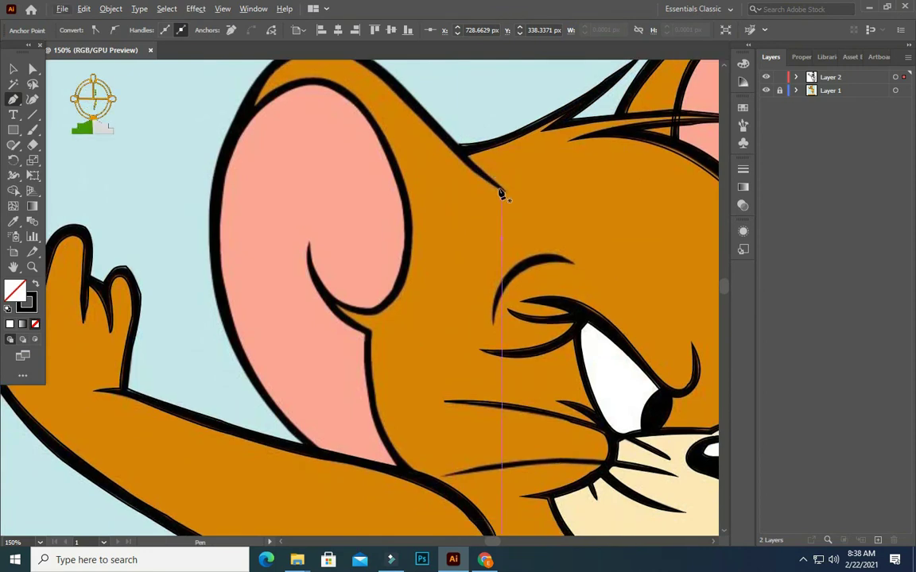
scroll(501, 188, "down", 1)
left_click(501, 193)
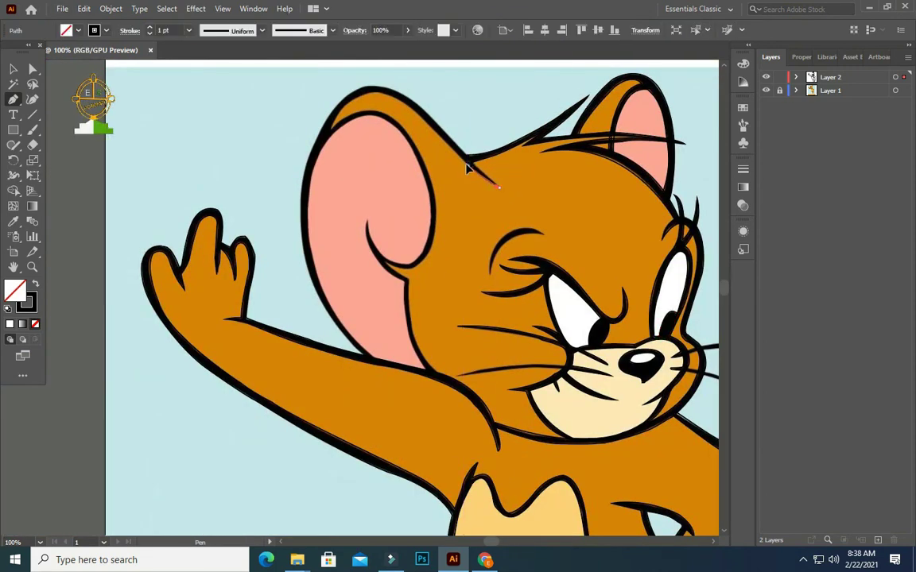
left_click_drag(351, 103, 301, 131)
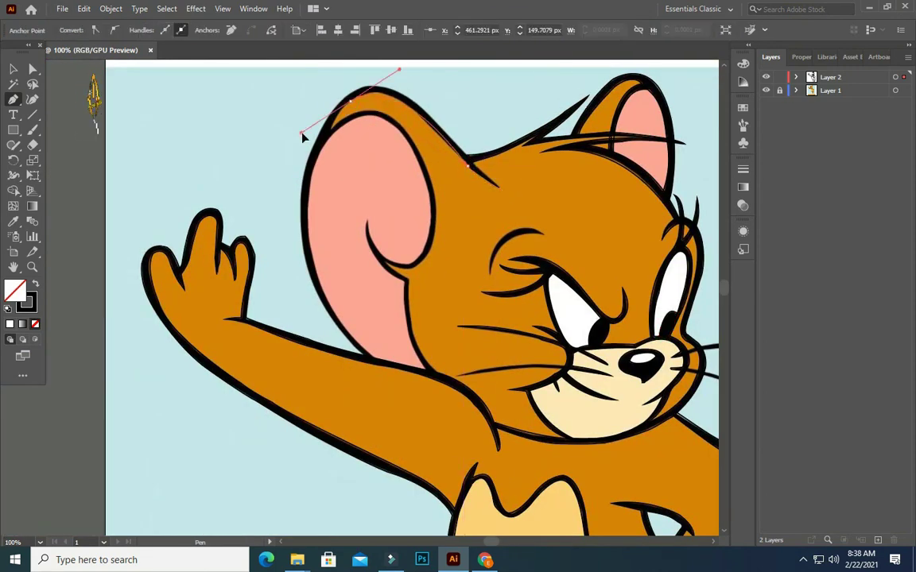
key("ctrl+z")
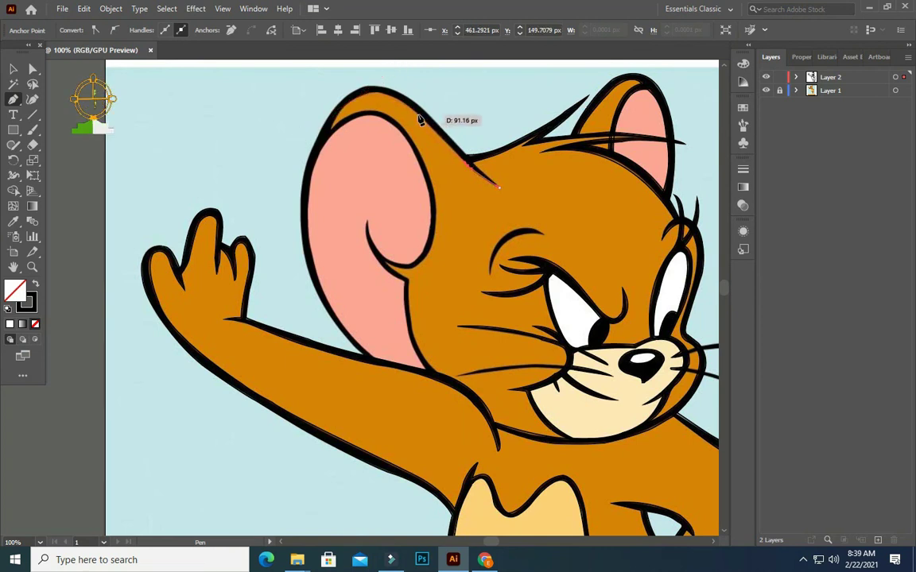
left_click_drag(403, 101, 406, 122)
left_click_drag(332, 126, 313, 163)
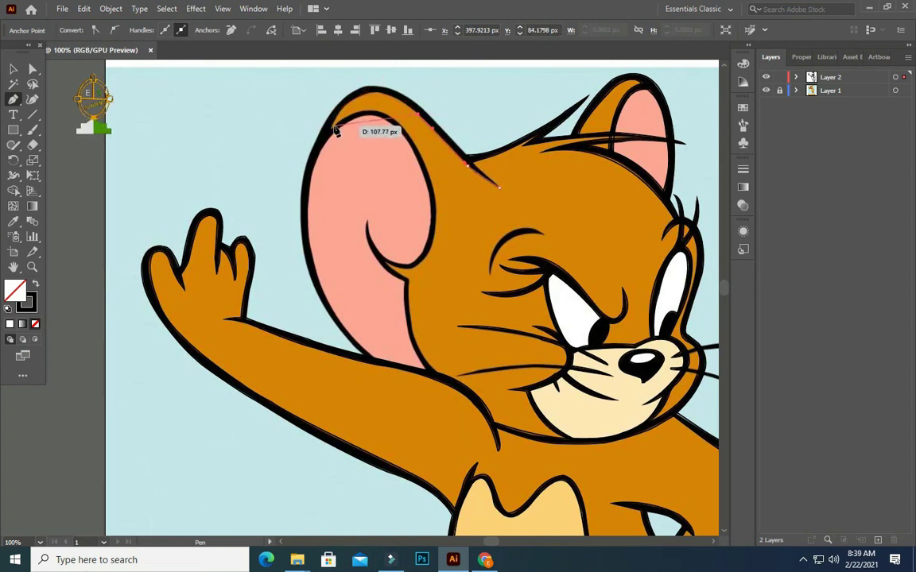
left_click_drag(298, 198, 298, 201)
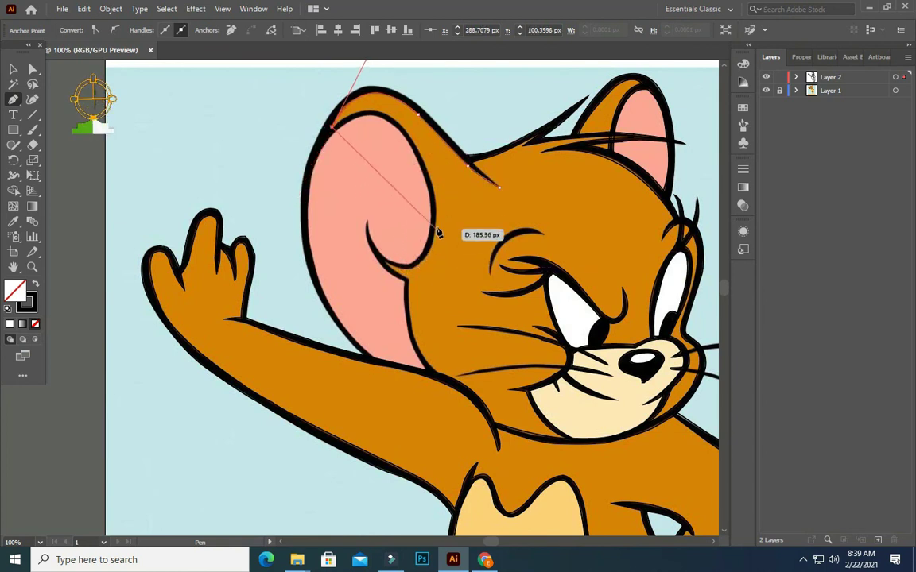
- Curve the outline down the inner ear, around its bottom, and up its outer edge
mouse_move(435, 218)
left_mouse_down()
mouse_move(465, 387)
mouse_move(467, 246)
left_mouse_up()
left_click(424, 159)
left_click(424, 256)
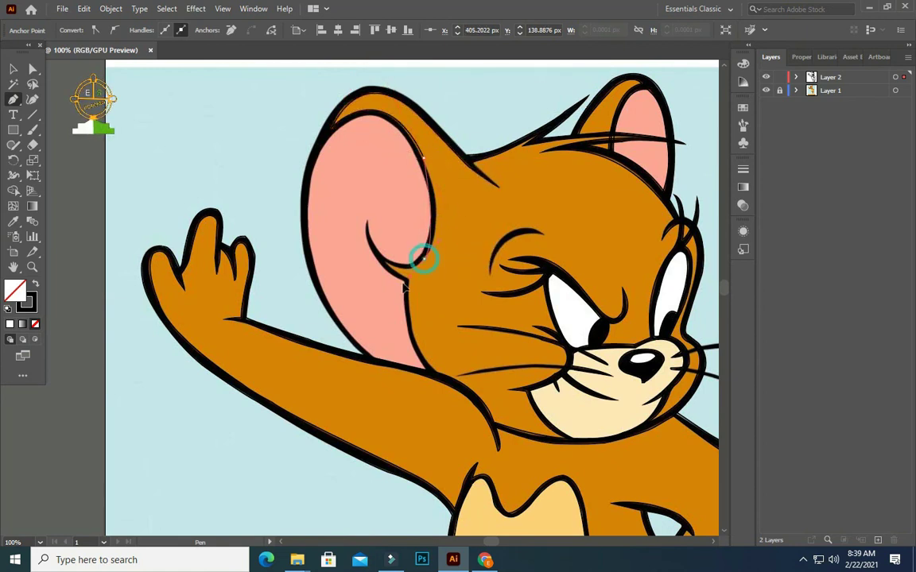
mouse_move(423, 257)
left_mouse_down()
mouse_move(386, 262)
mouse_move(422, 287)
mouse_move(409, 256)
left_mouse_up()
left_click_drag(439, 374, 489, 408)
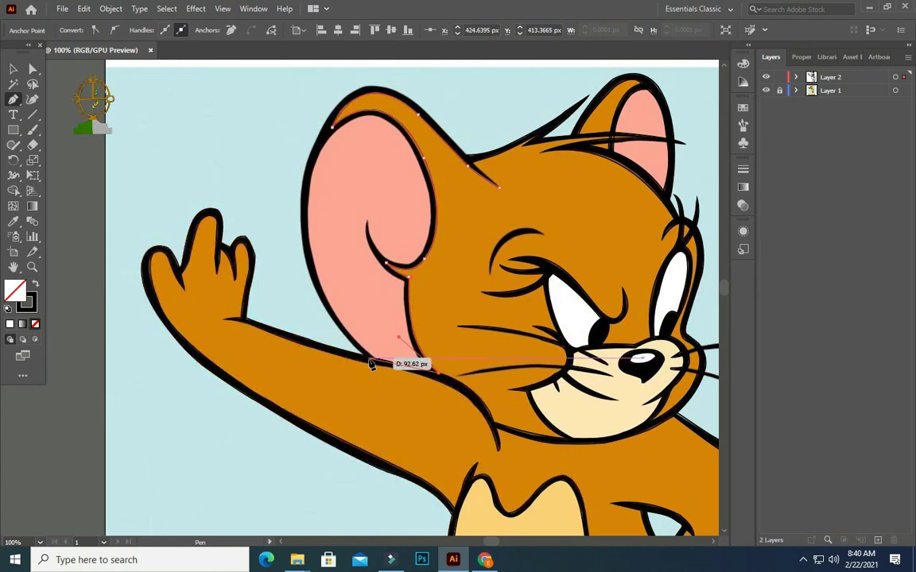
left_click_drag(365, 359, 304, 300)
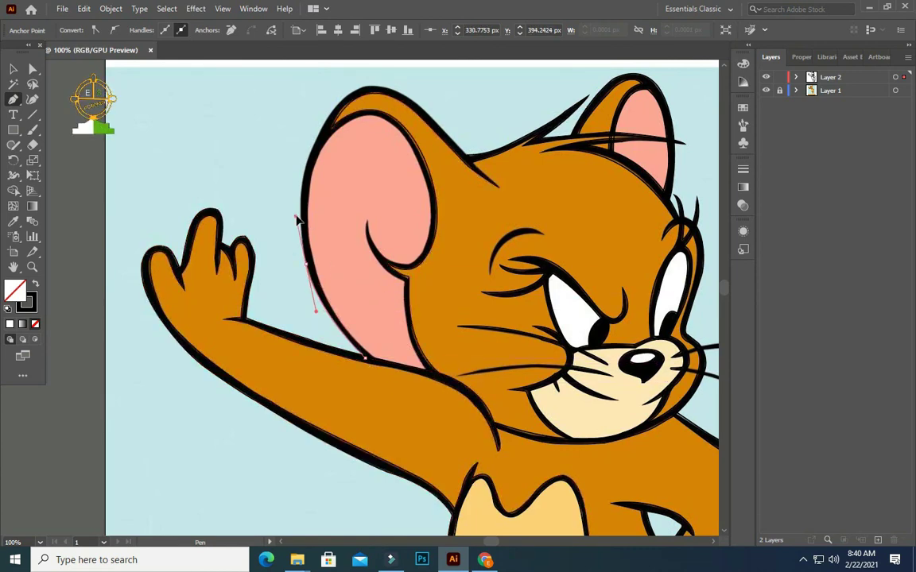
scroll(333, 158, "up", 2)
left_click_drag(332, 169, 381, 104)
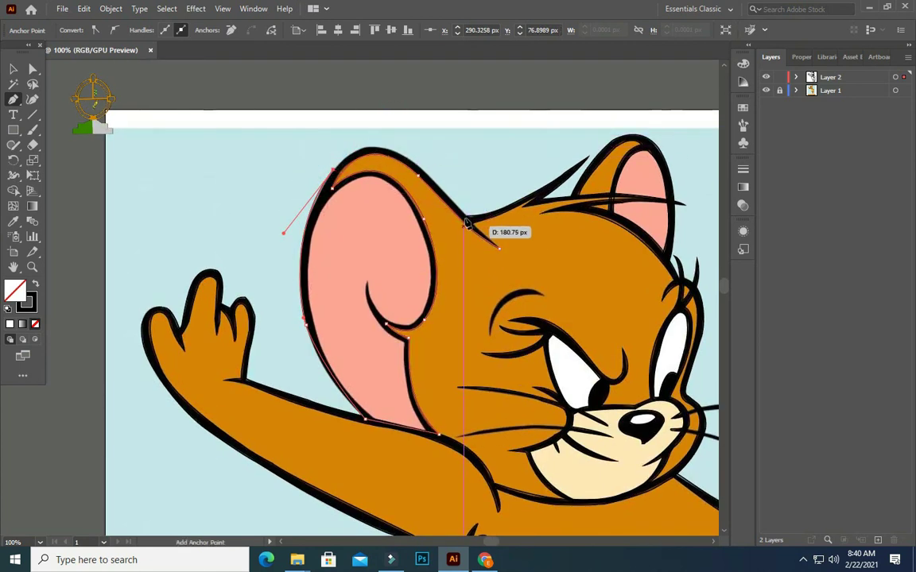
- Join the ear outline into the top of the head and begin the left eyebrow curve
left_click(454, 205)
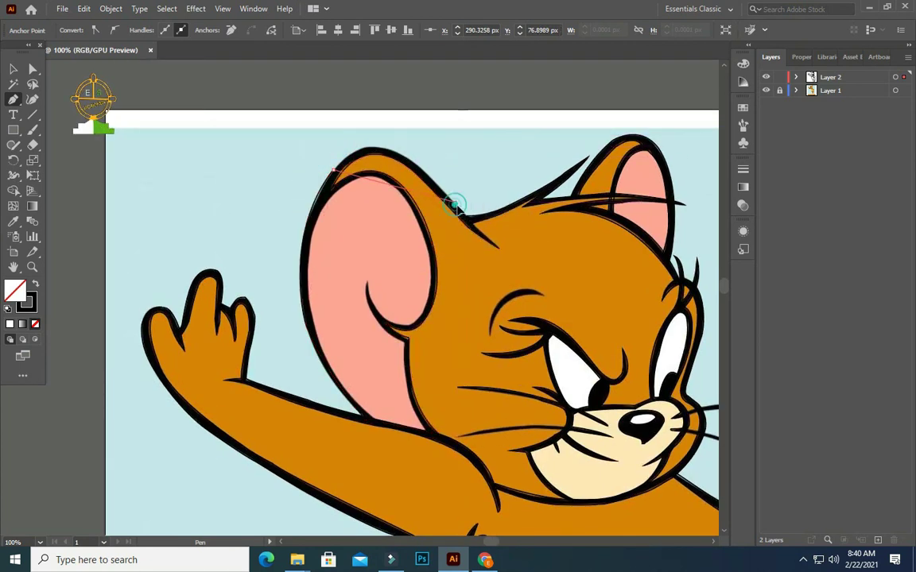
mouse_move(454, 205)
left_mouse_down()
mouse_move(536, 307)
mouse_move(501, 253)
left_mouse_up()
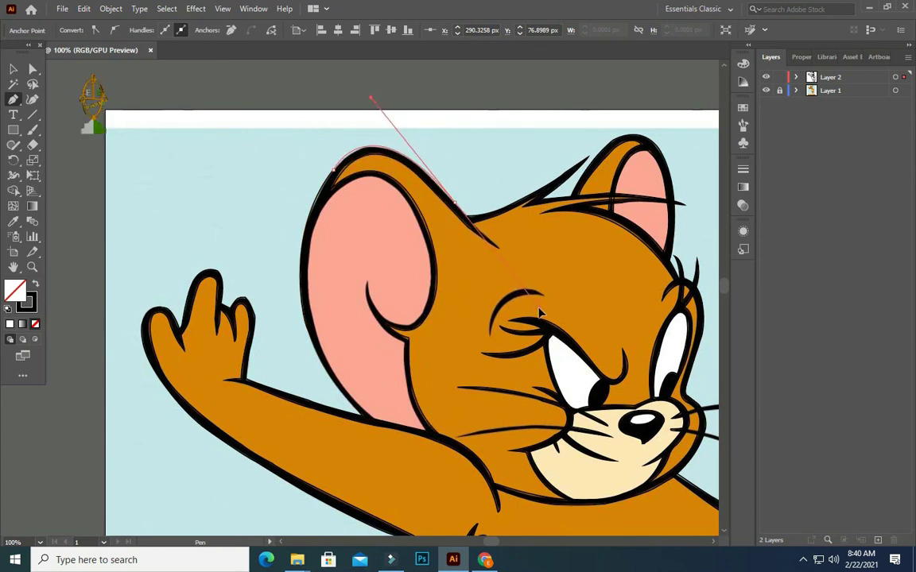
left_click(501, 253)
left_click_drag(501, 253, 499, 250)
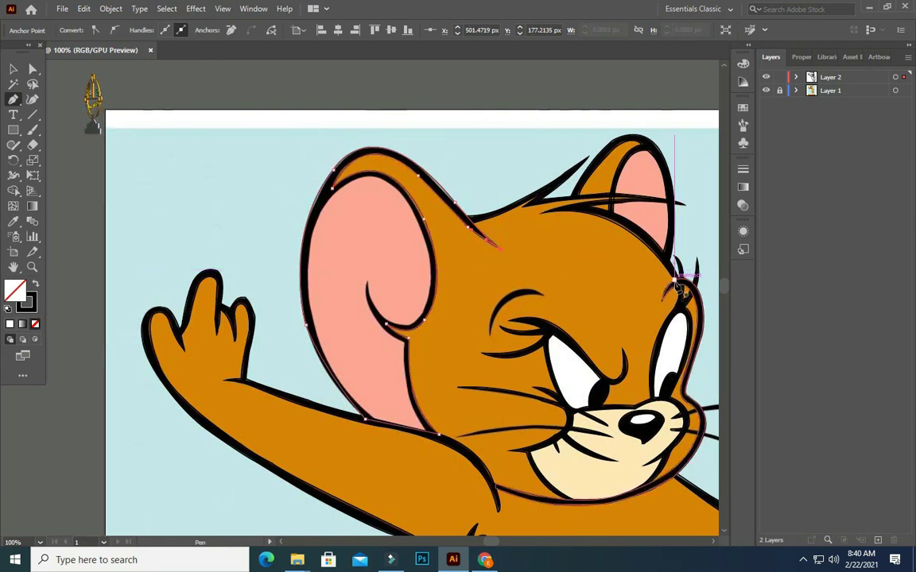
mouse_move(492, 340)
left_mouse_down()
mouse_move(546, 300)
mouse_move(592, 306)
left_mouse_up()
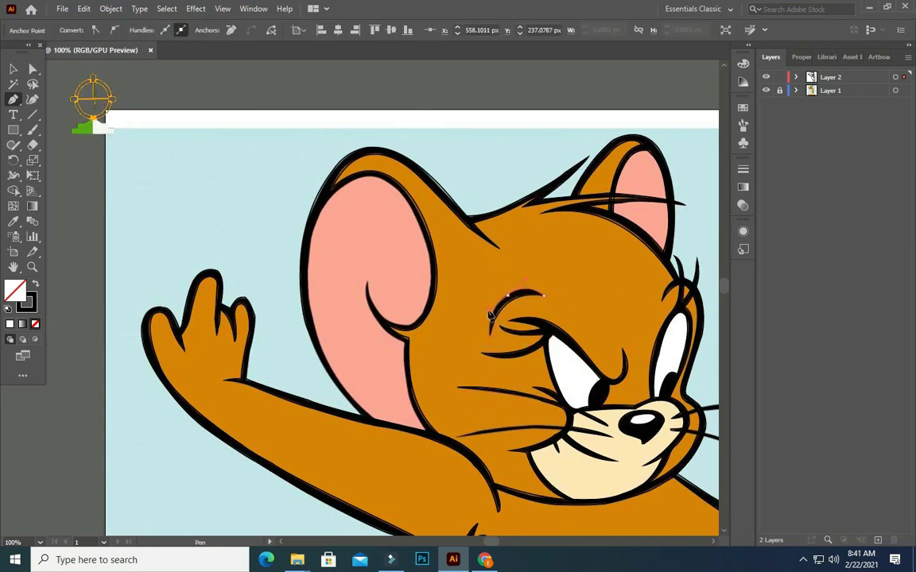
left_click_drag(489, 332, 493, 346)
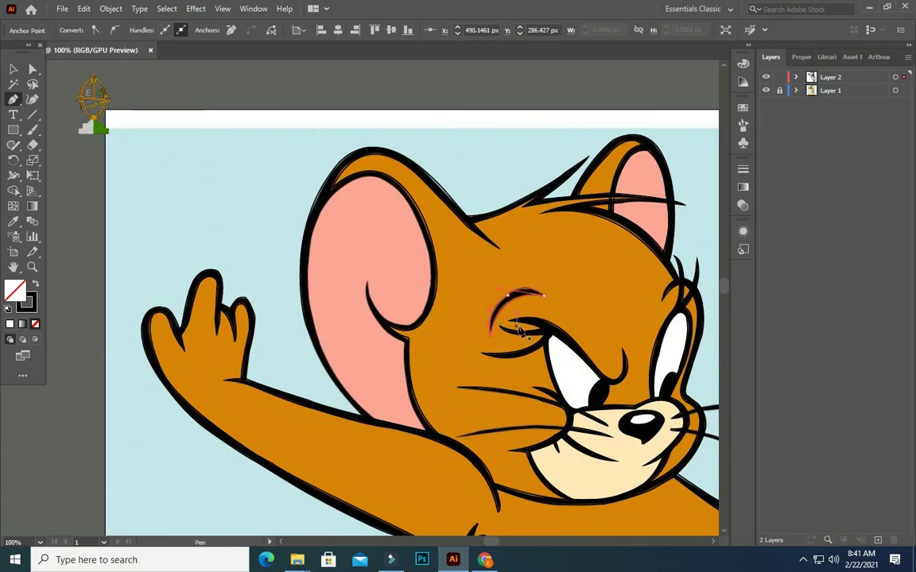
- Trace the left ear's outer edge from its top down along the lower edge
left_click(334, 193)
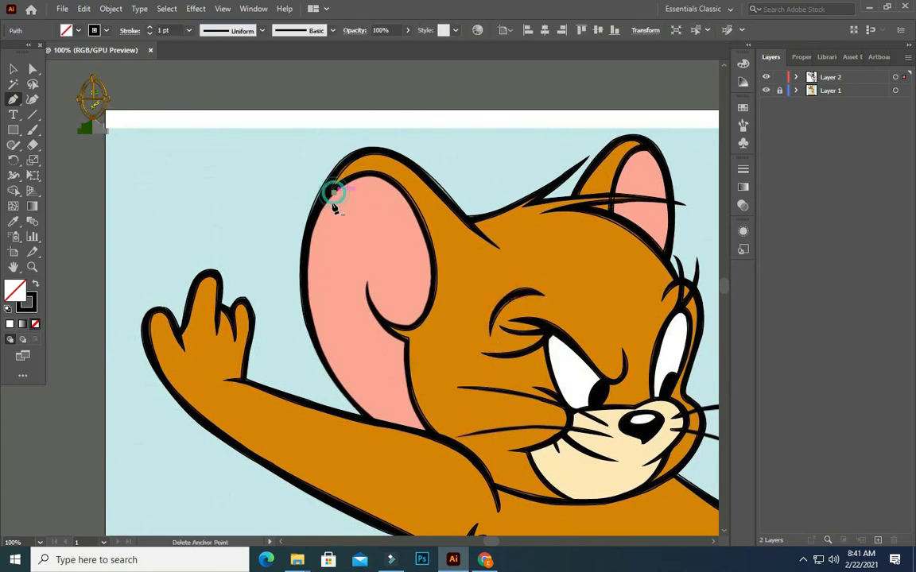
left_click_drag(314, 322, 328, 342)
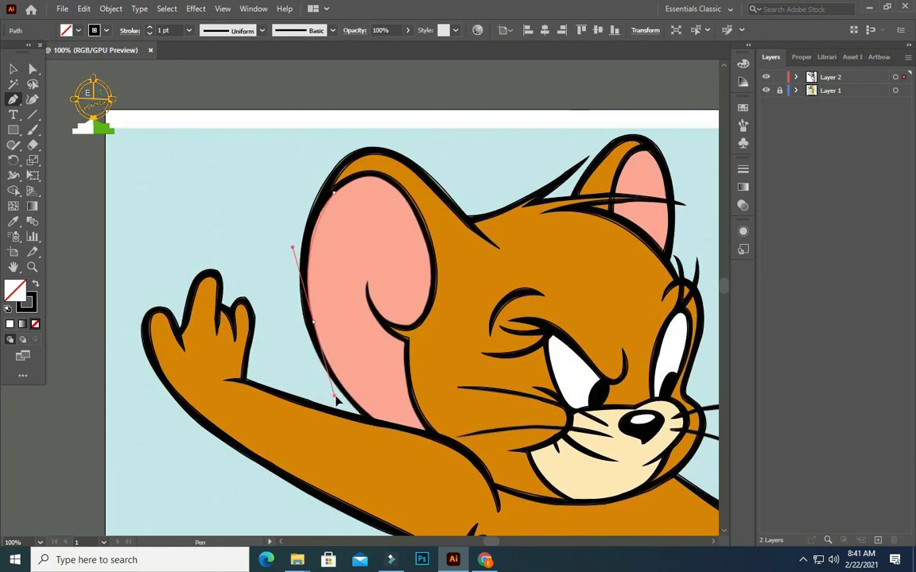
left_click_drag(334, 401, 335, 398)
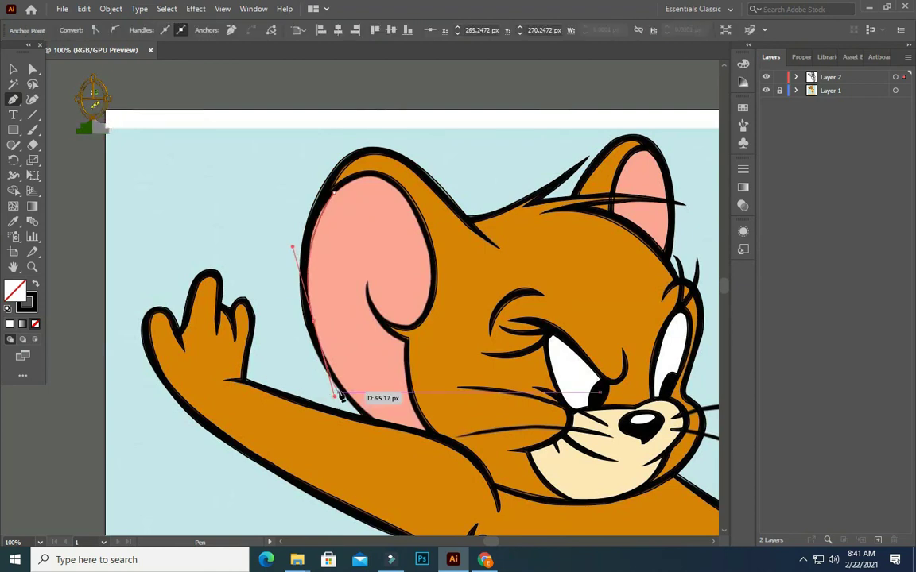
left_click(380, 424)
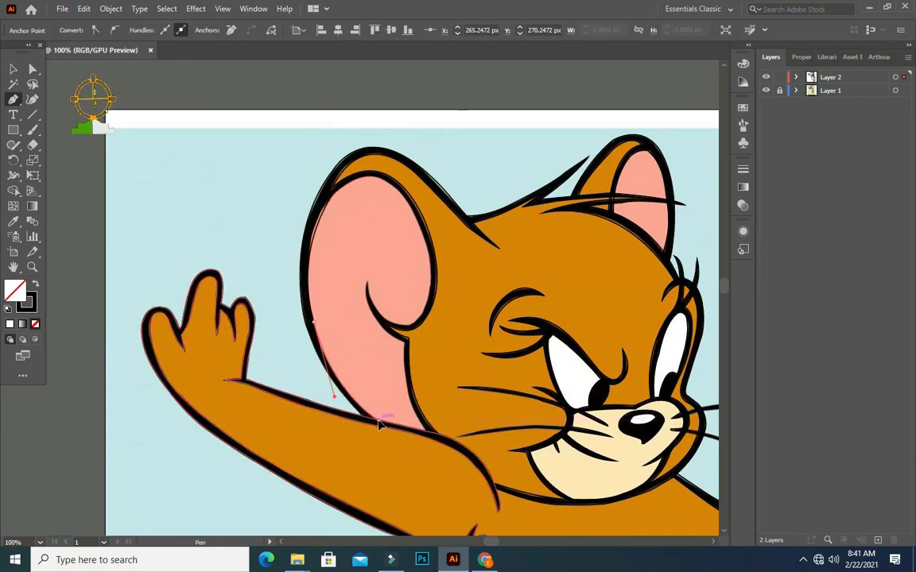
left_click(423, 435)
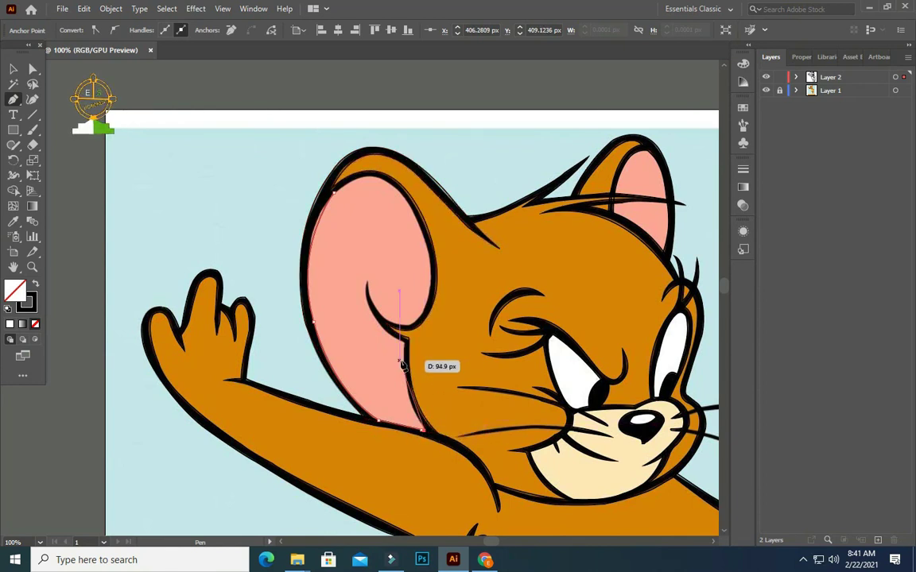
- Curve the path around the ear's inner curl and close it at the start anchor
mouse_move(405, 343)
left_mouse_down()
mouse_move(408, 296)
mouse_move(362, 233)
left_mouse_up()
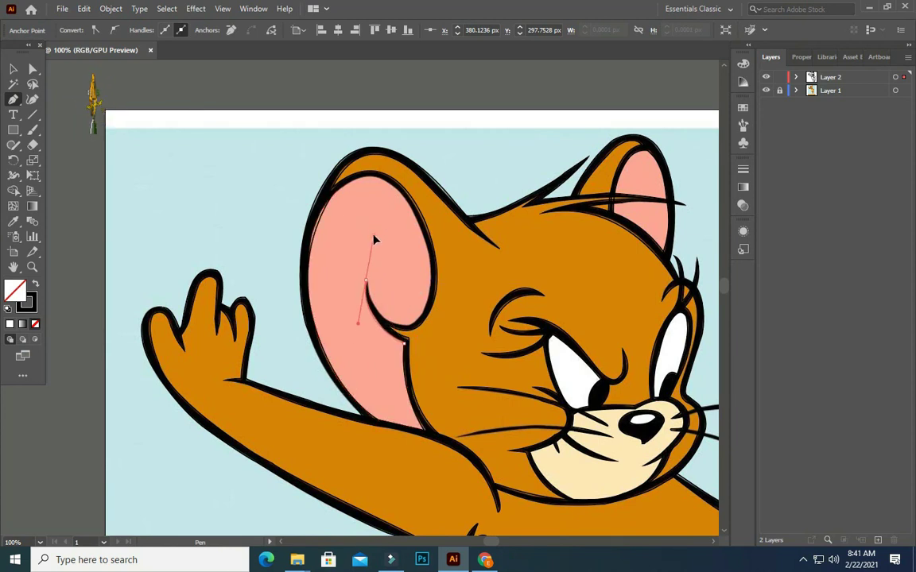
left_click_drag(372, 233, 373, 233)
left_click(366, 282)
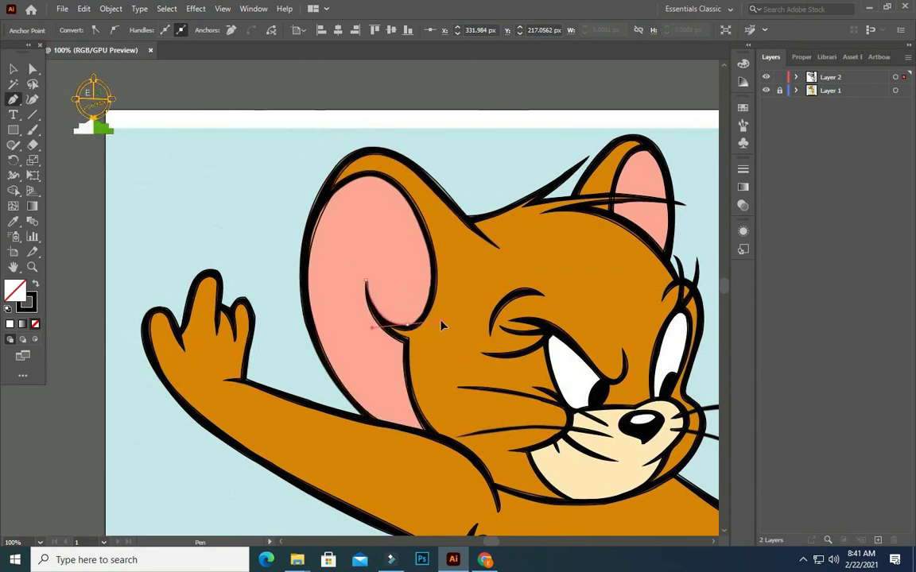
left_click_drag(409, 329, 395, 188)
scroll(329, 119, "up", 2)
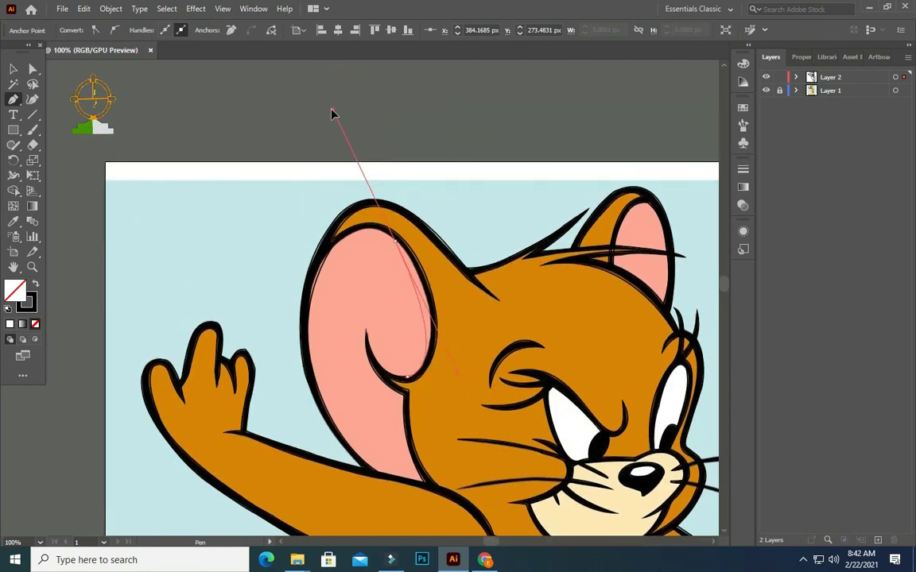
left_click_drag(395, 240, 424, 291)
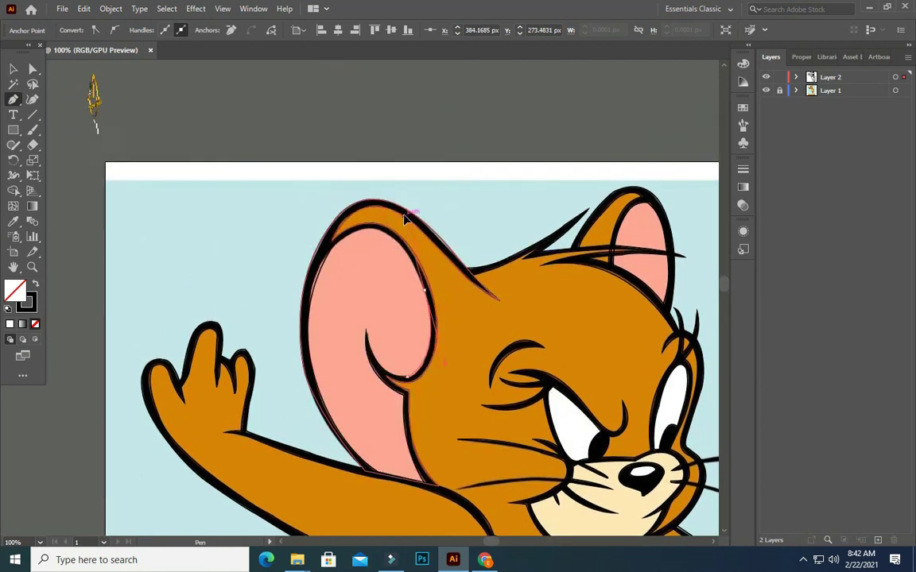
left_click_drag(404, 220, 342, 251)
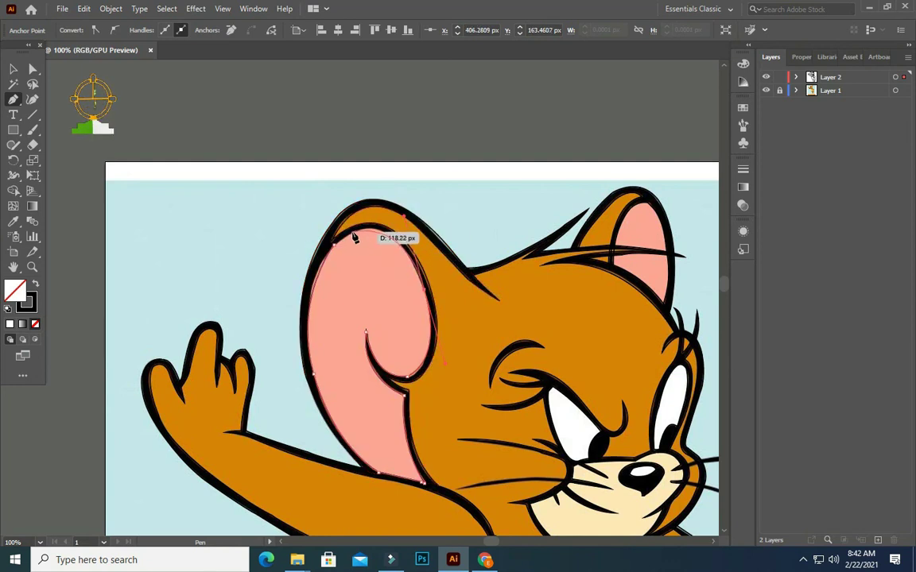
left_click(354, 238)
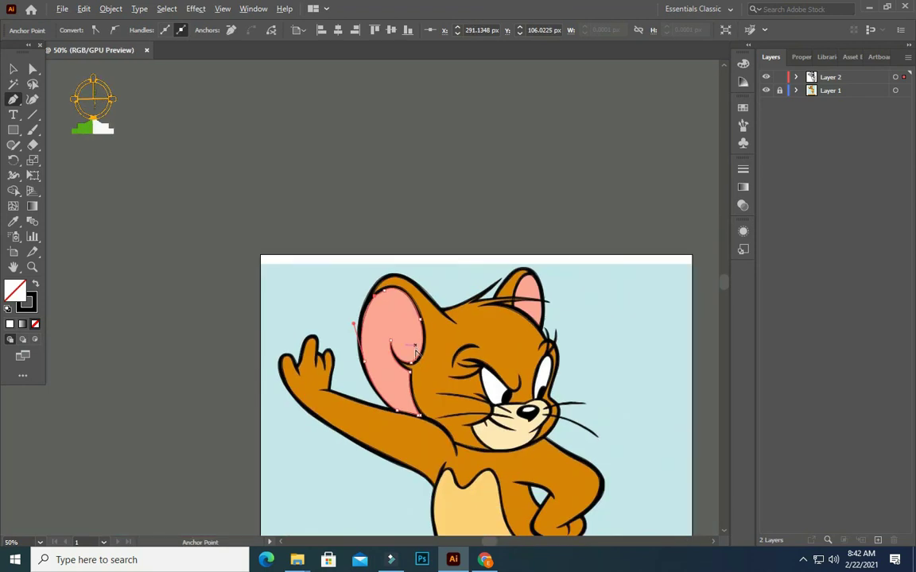
- Deselect the ear path, collapse Layer 2's path list, and make Layer 1 active
scroll(410, 366, "down", 2)
scroll(459, 401, "down", 2)
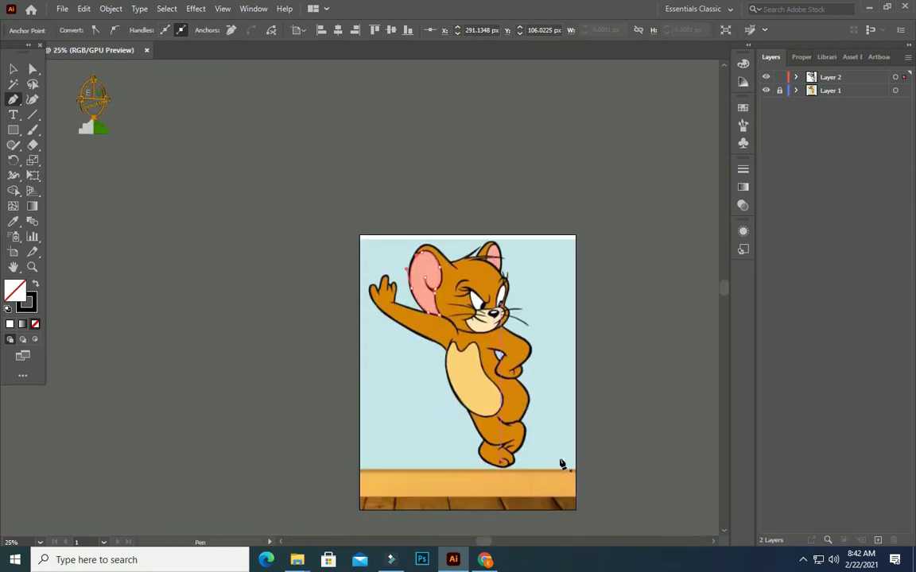
scroll(562, 464, "up", 2)
scroll(505, 359, "down", 1)
scroll(399, 144, "up", 2)
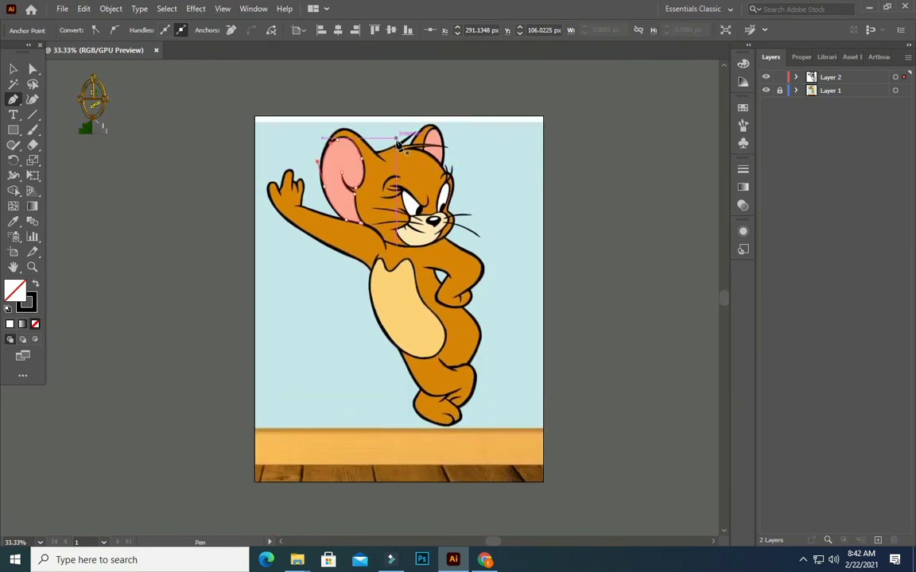
left_click(796, 77)
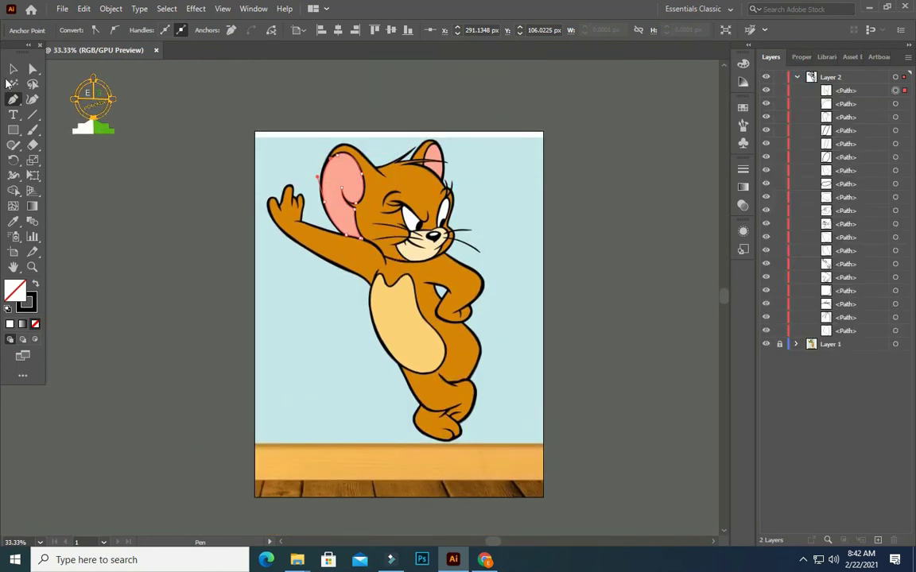
key("v")
left_click(521, 332)
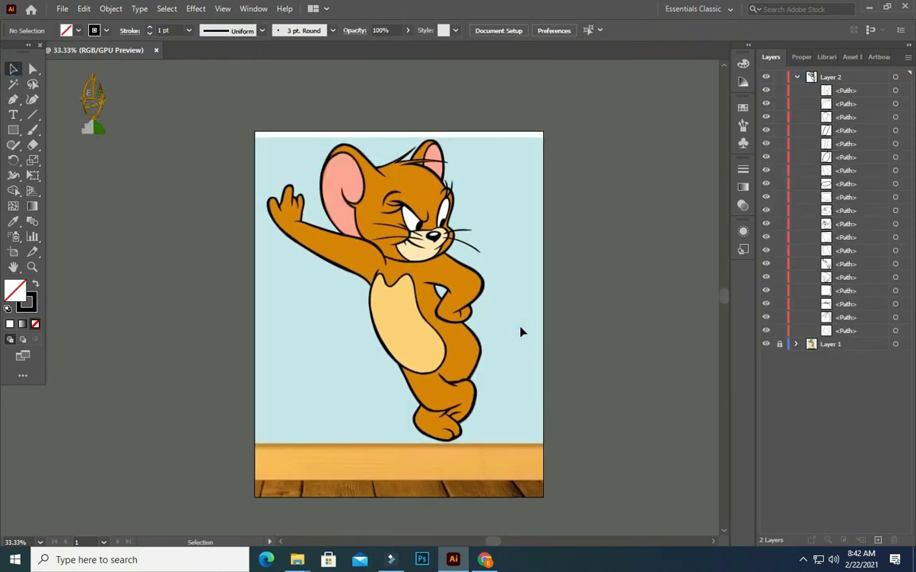
left_click(796, 77)
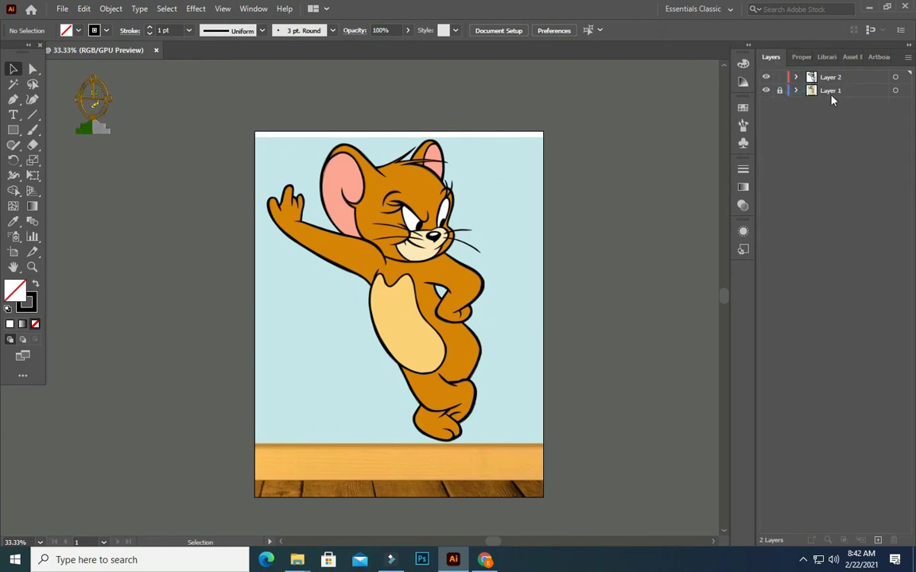
left_click(827, 91)
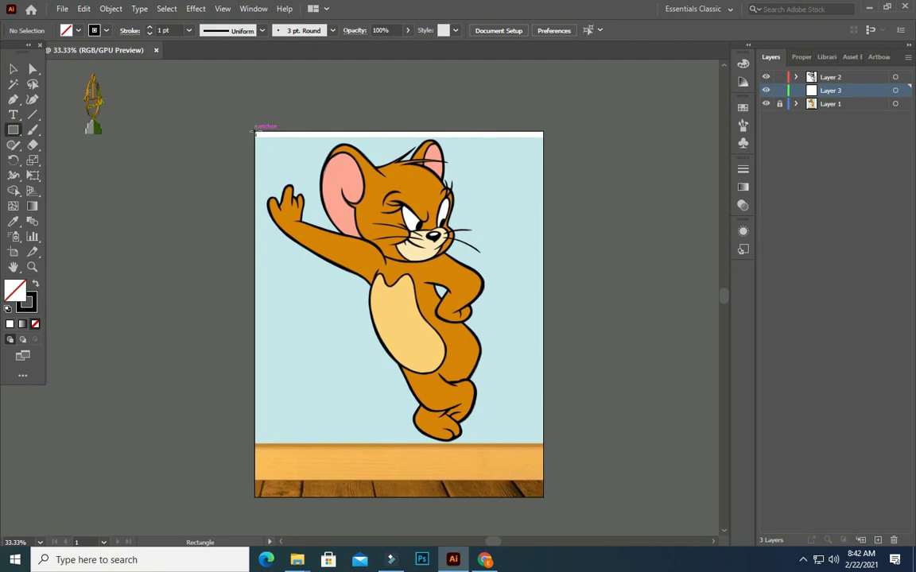
- Draw a thin-outlined rectangle covering the entire artboard around the Jerry picture
left_click_drag(255, 131, 544, 497)
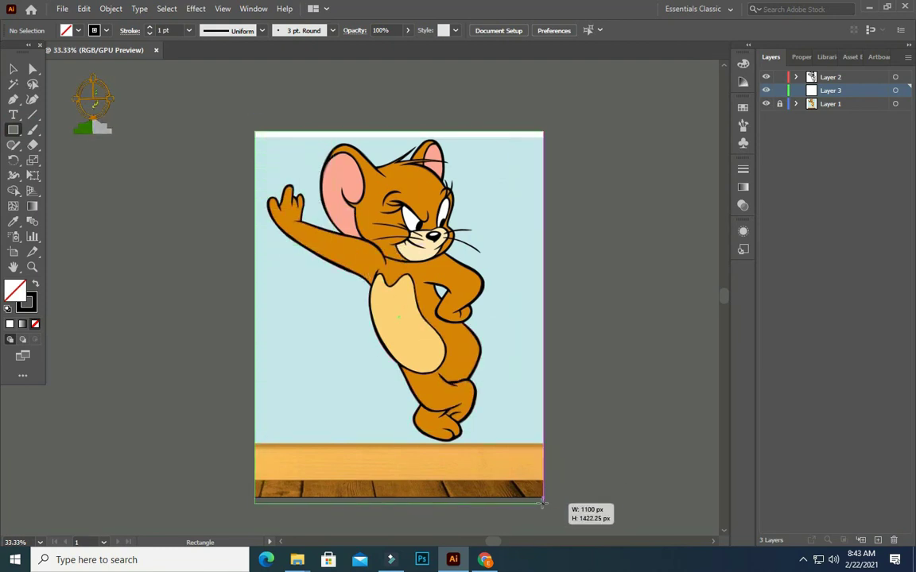
scroll(429, 318, "up", 1)
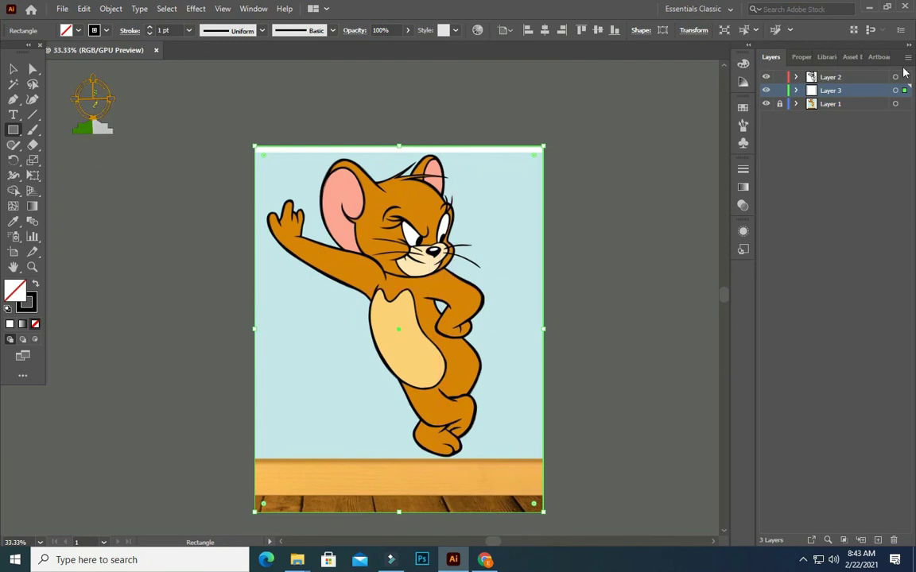
scroll(558, 207, "up", 1)
scroll(461, 215, "down", 1)
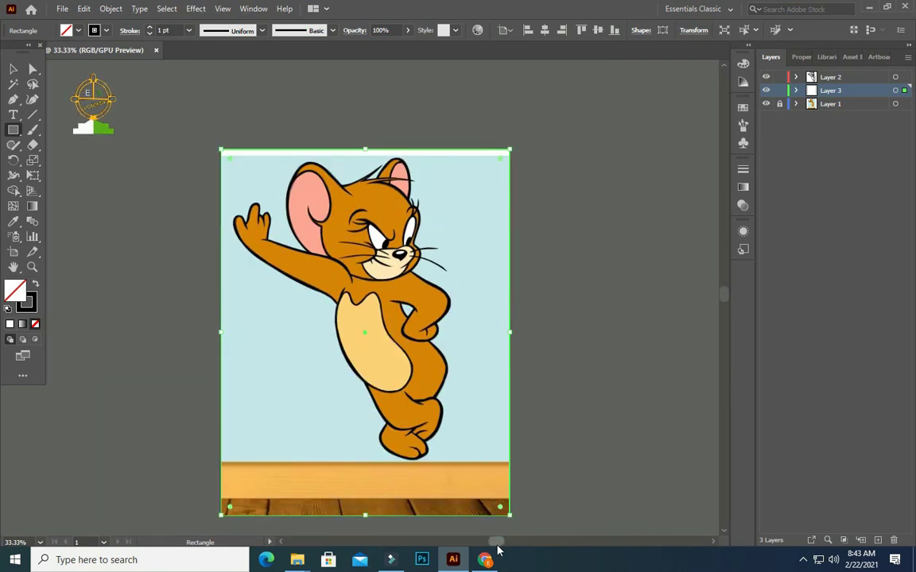
left_click(766, 104, "ctrl")
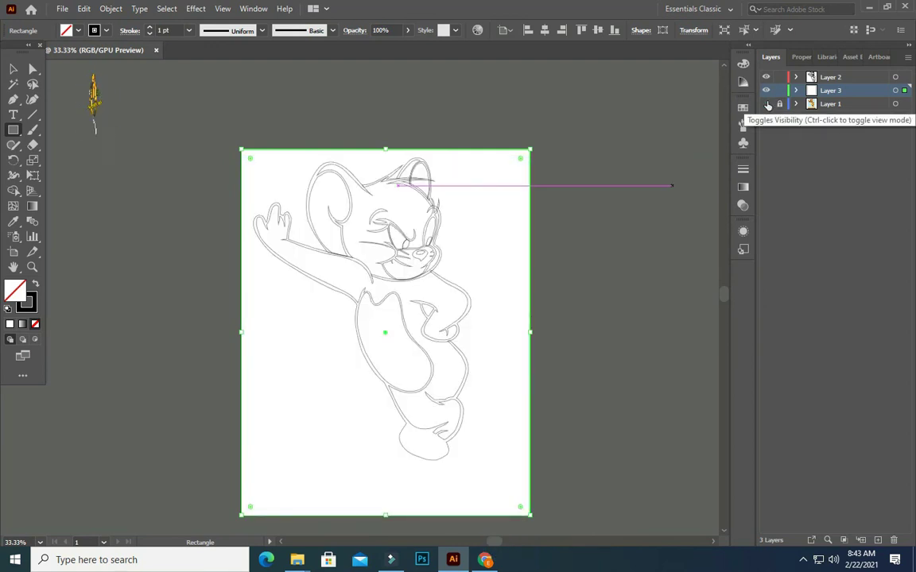
left_click(766, 104)
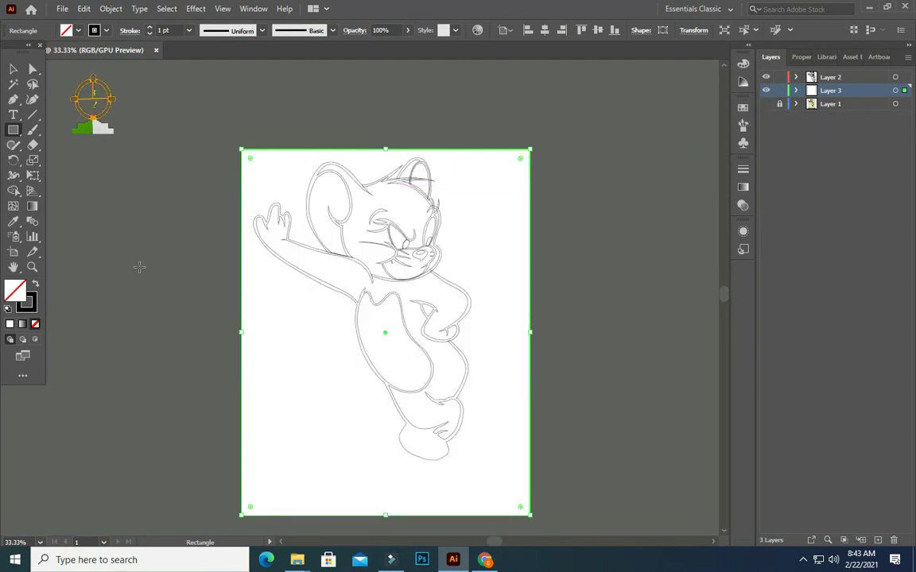
left_click(766, 105)
left_click(14, 69)
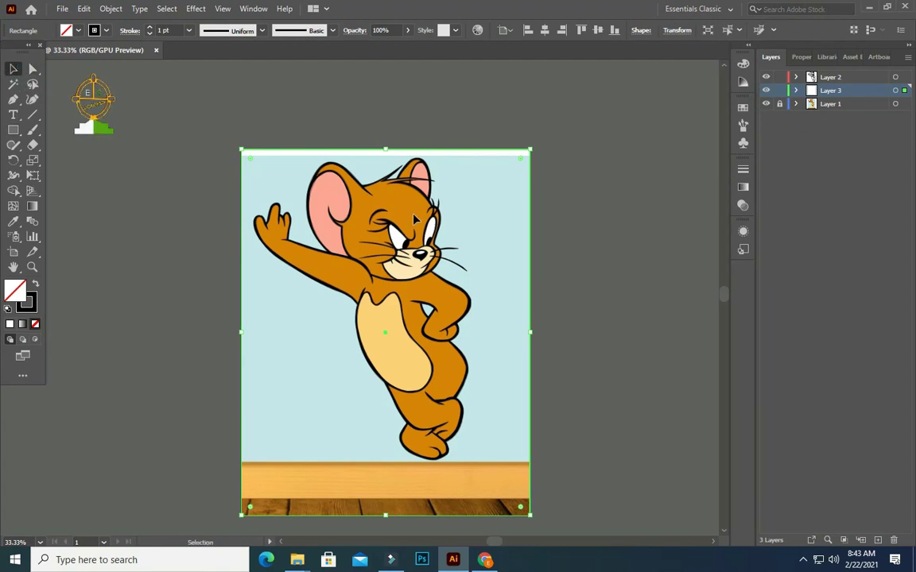
left_click(414, 220)
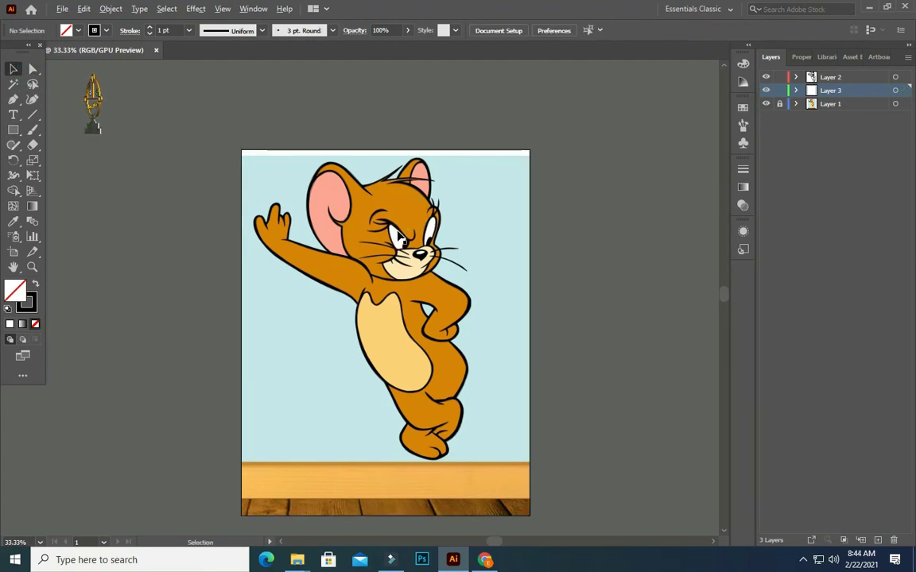
- Fill the left eye shape white and the left pupil black, sampled from the reference
scroll(400, 234, "up", 2)
scroll(400, 234, "up", 1)
left_click(400, 233)
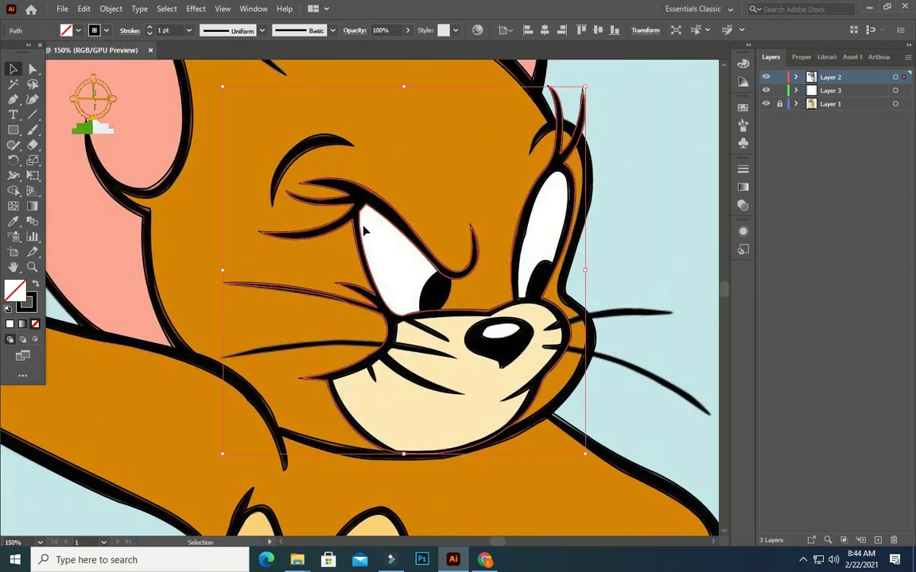
left_click(396, 226)
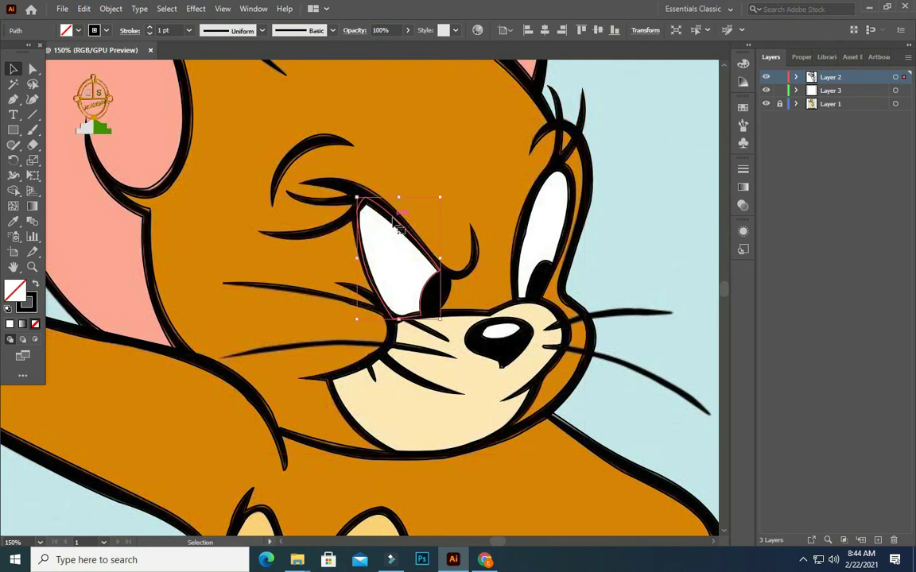
left_click(13, 222)
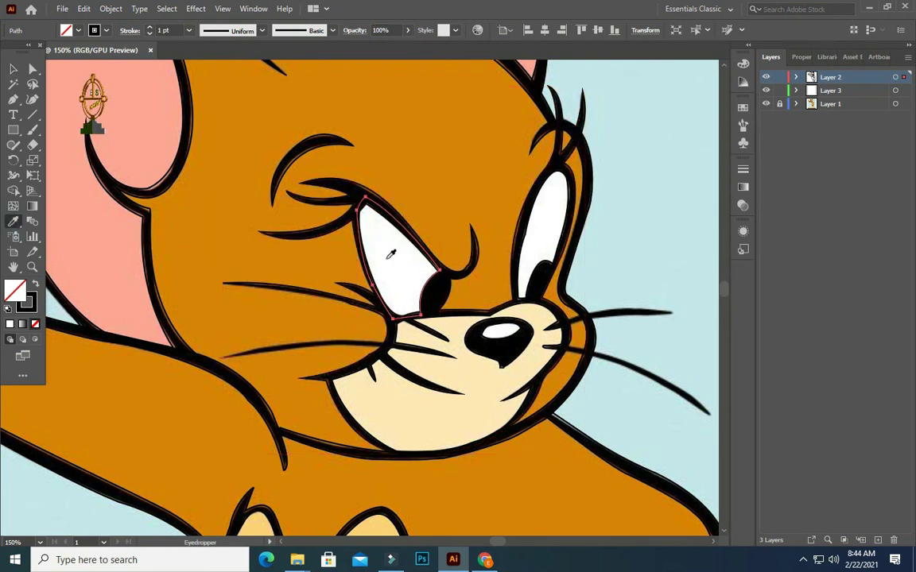
left_click(390, 252)
left_click(13, 69)
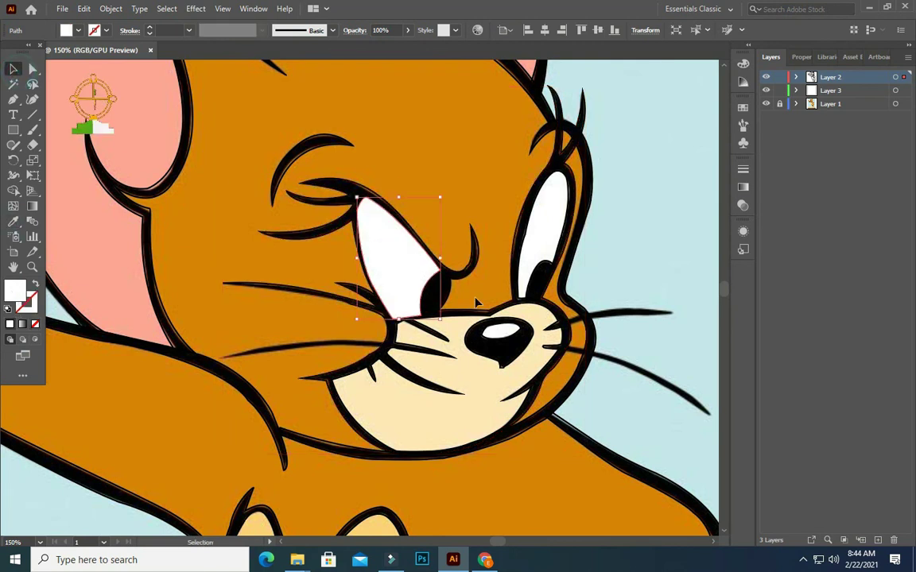
left_click(450, 290)
left_click(14, 222)
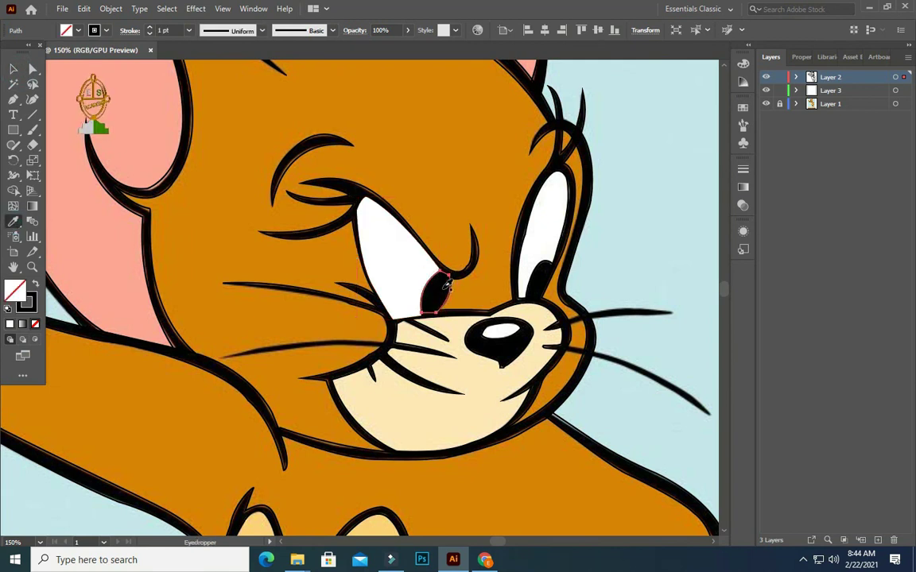
left_click(446, 287)
left_click(13, 70)
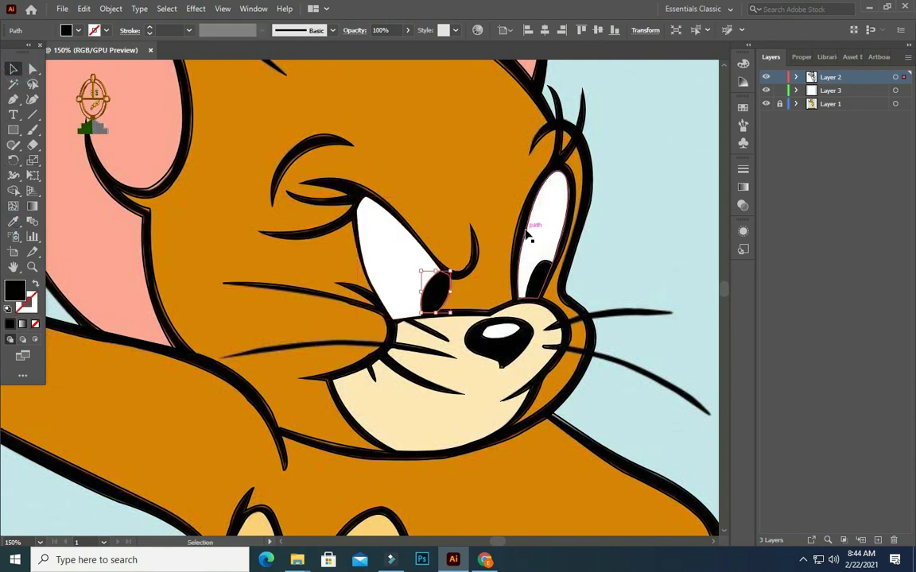
- Fill the right eye shape white and the small shape inside it black
left_click(527, 231)
left_click(14, 221)
left_click(468, 227)
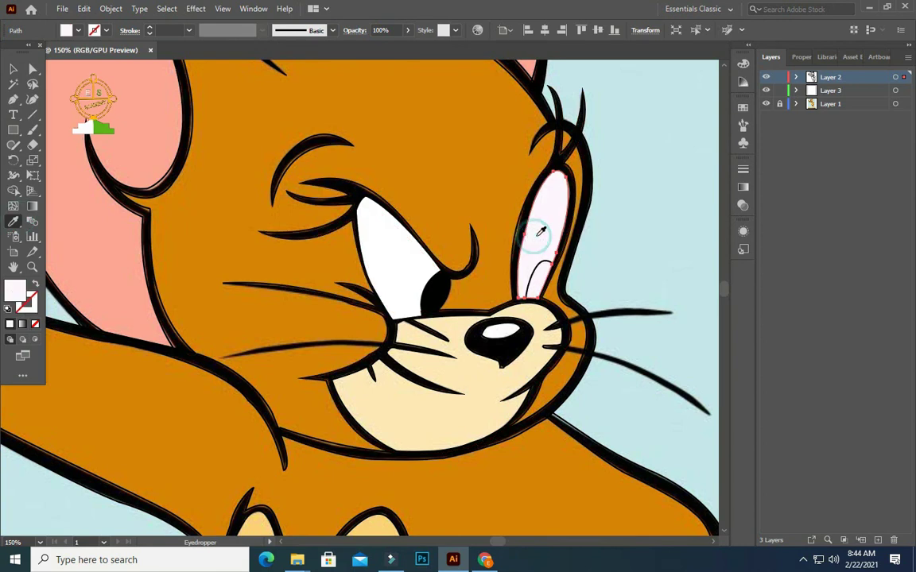
left_click(13, 70)
left_click(544, 269)
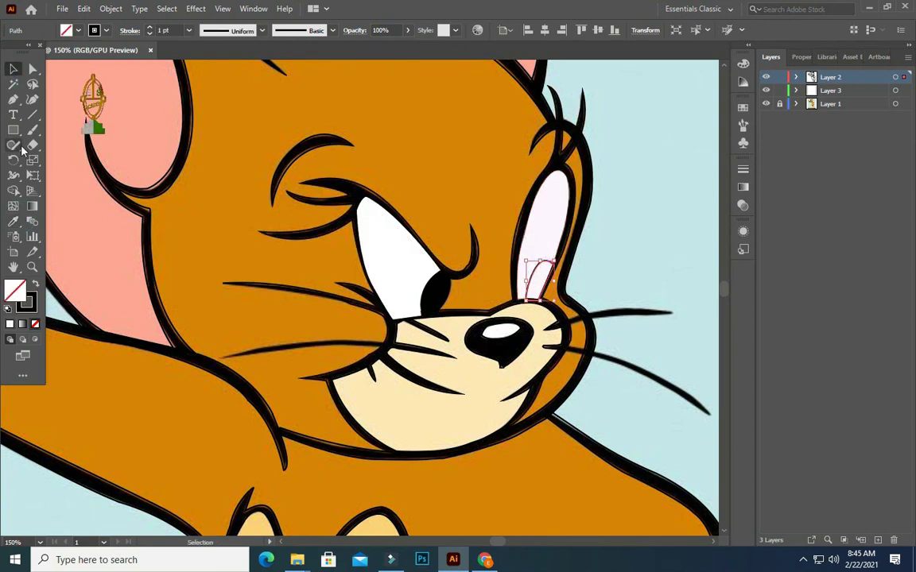
left_click(13, 222)
left_click(435, 290)
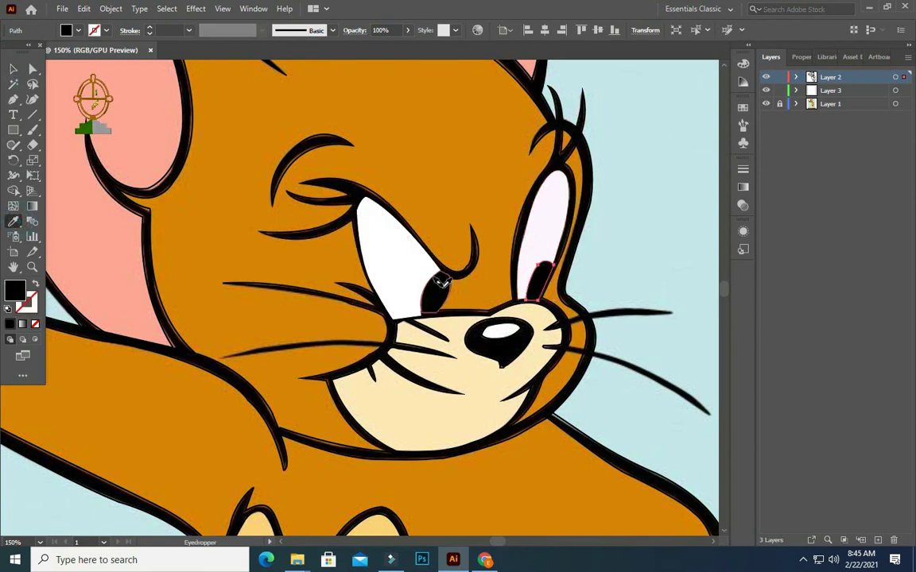
- Fill the muzzle outline with the reference cream colour
scroll(441, 282, "down", 1)
scroll(429, 321, "up", 2)
key("a")
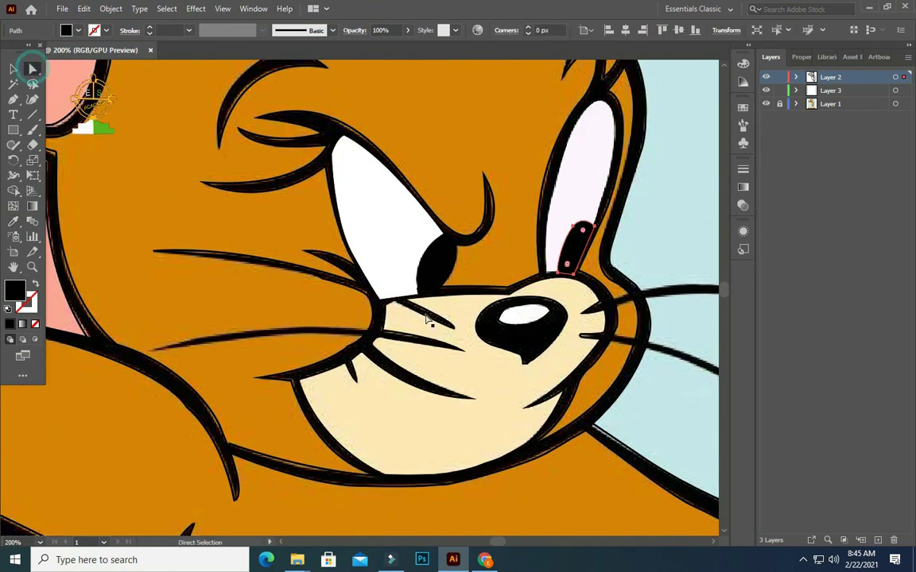
left_click(427, 308)
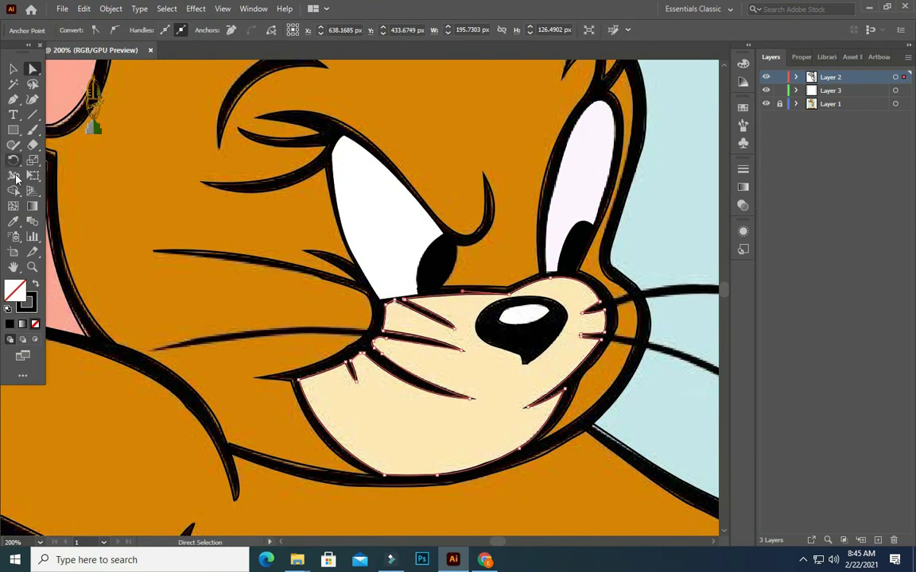
left_click(13, 222)
left_click(392, 389)
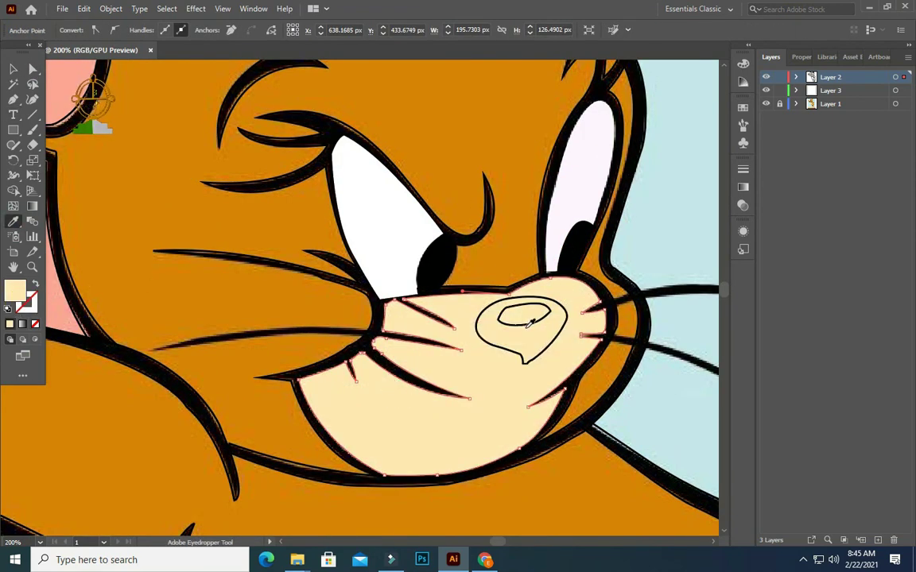
- Hide the cream muzzle path and fill the nose solid black
left_click(797, 78)
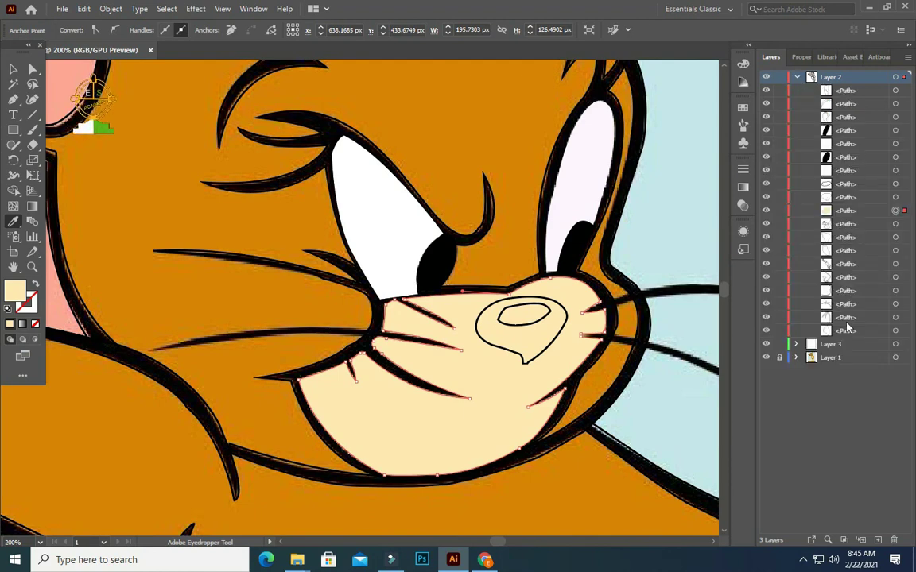
left_click(766, 212)
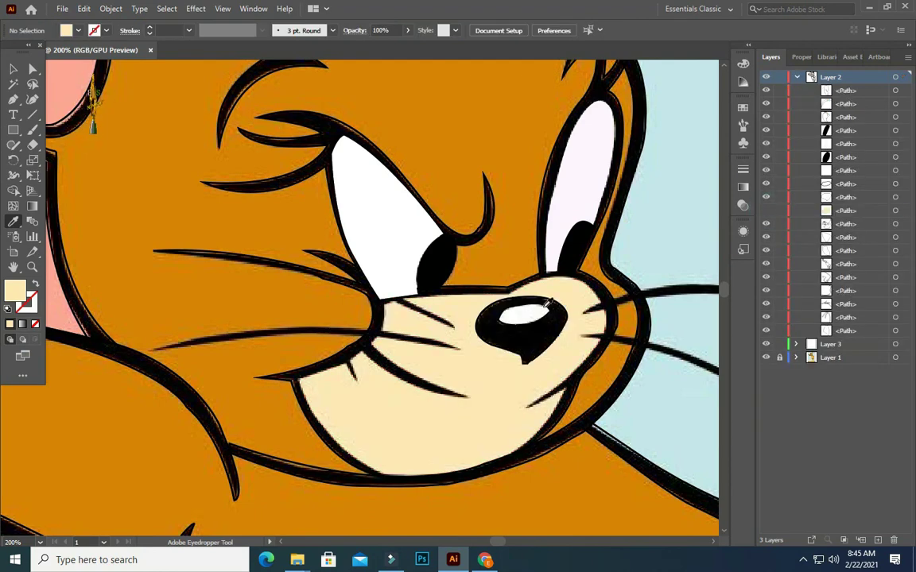
left_click(14, 69)
left_click(489, 319)
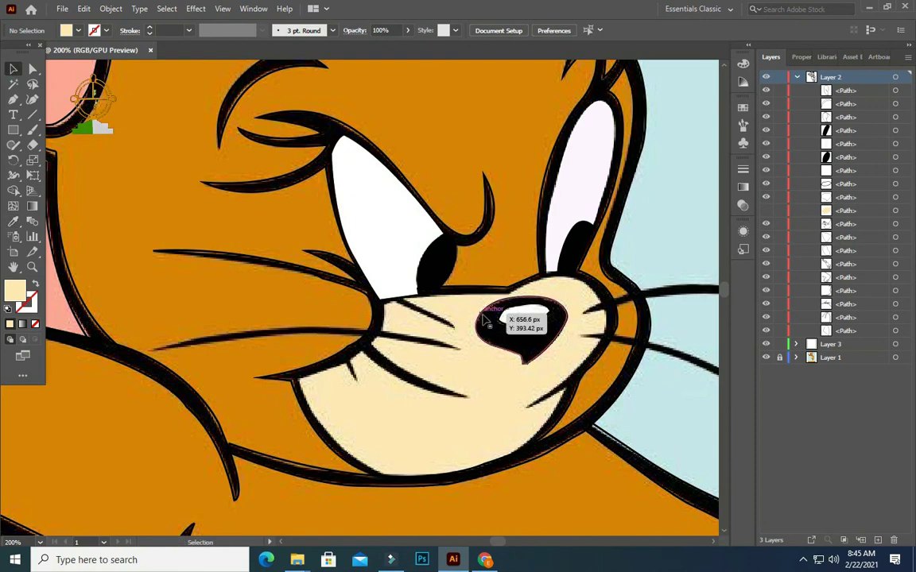
left_click(14, 222)
left_click(512, 330)
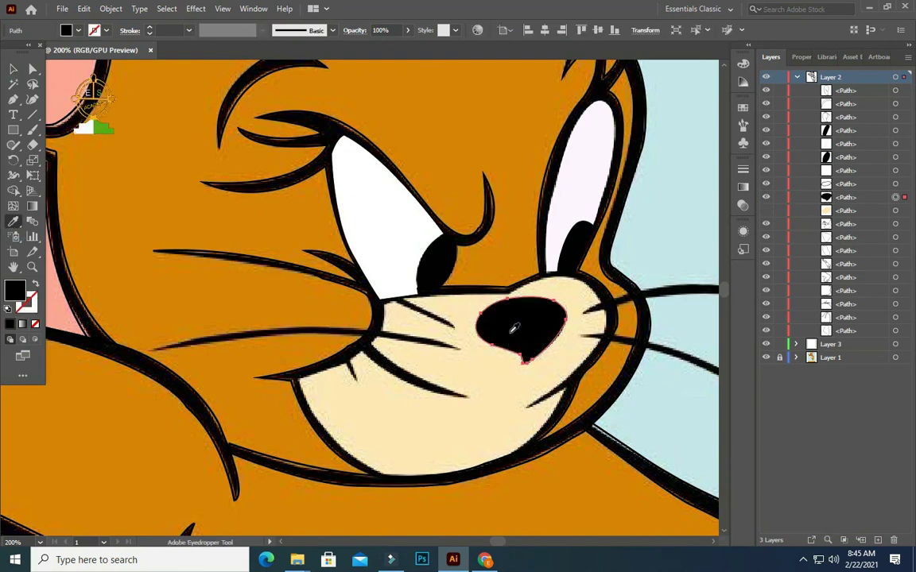
- Hide the path covering the nose highlight and fill the highlight white
left_click(766, 198)
left_click(14, 69)
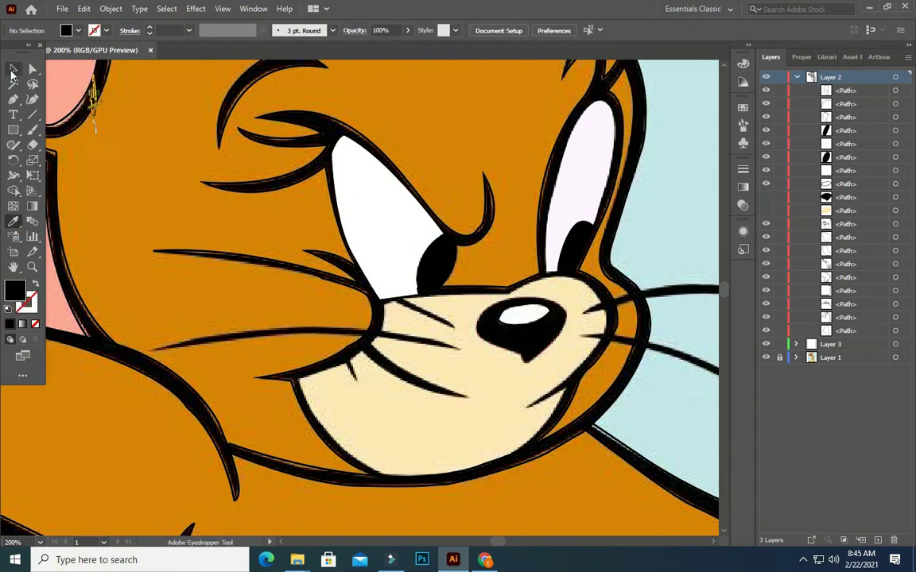
left_click(527, 306)
left_click(14, 221)
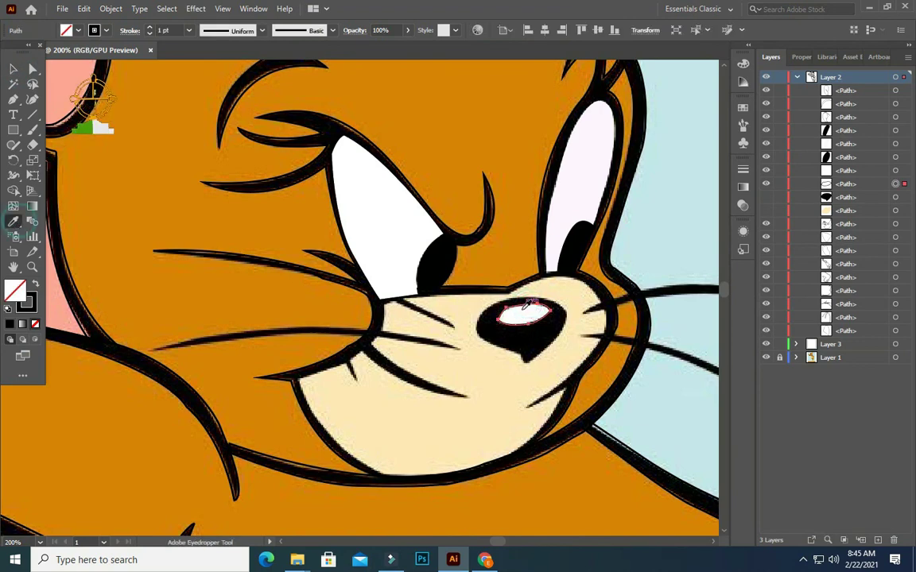
left_click(651, 226)
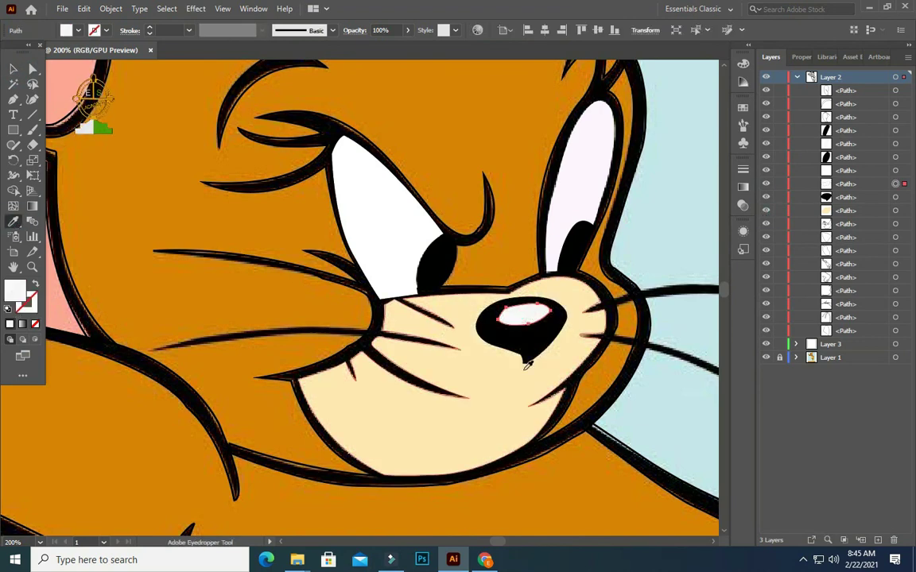
key("ctrl+1")
key("v")
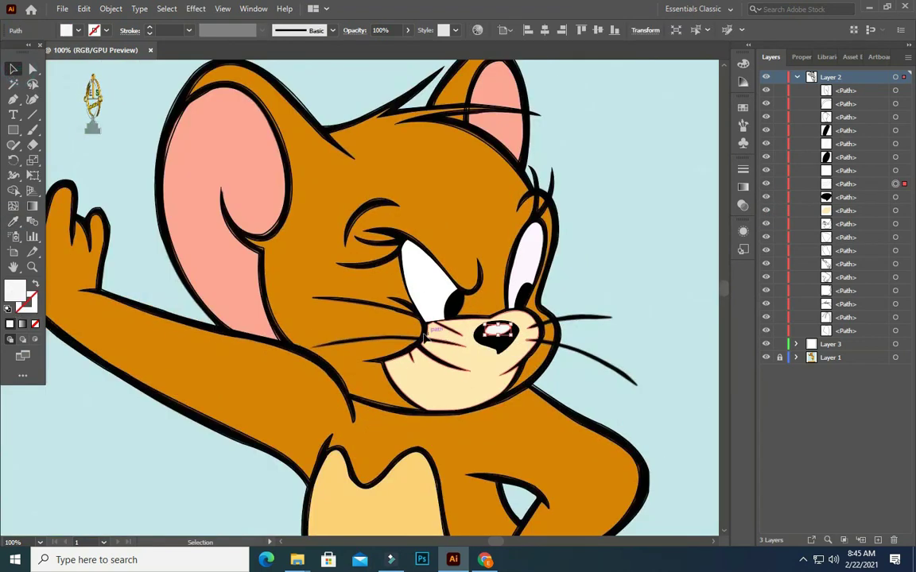
- Swap fill and stroke on a face detail path and fill the outer ear shape black
left_click(419, 344)
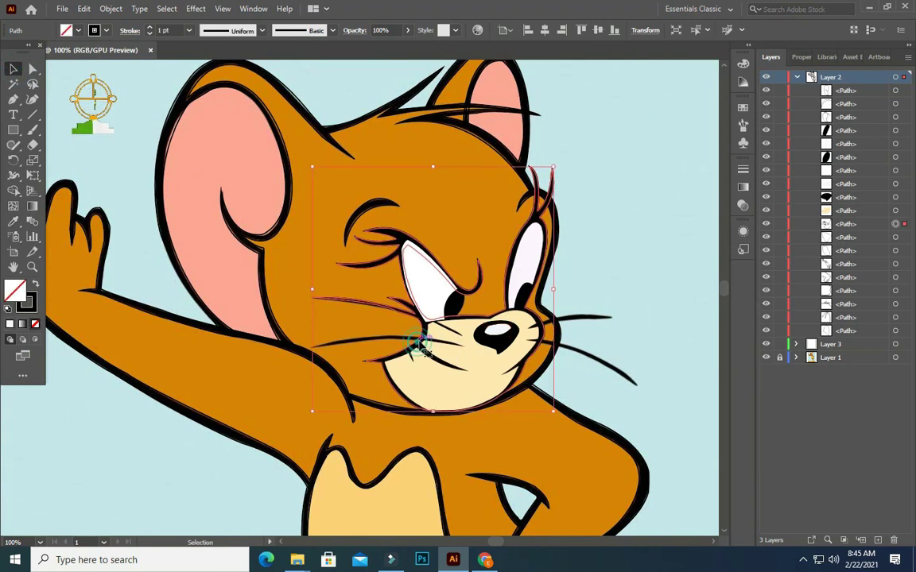
key("shift+x")
key("ctrl+minus")
key("ctrl+minus")
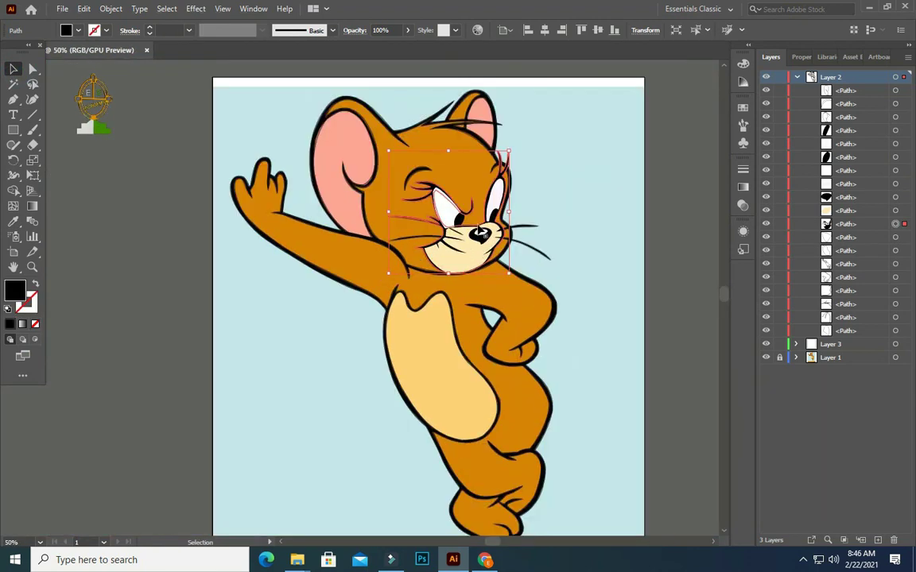
left_click(414, 176)
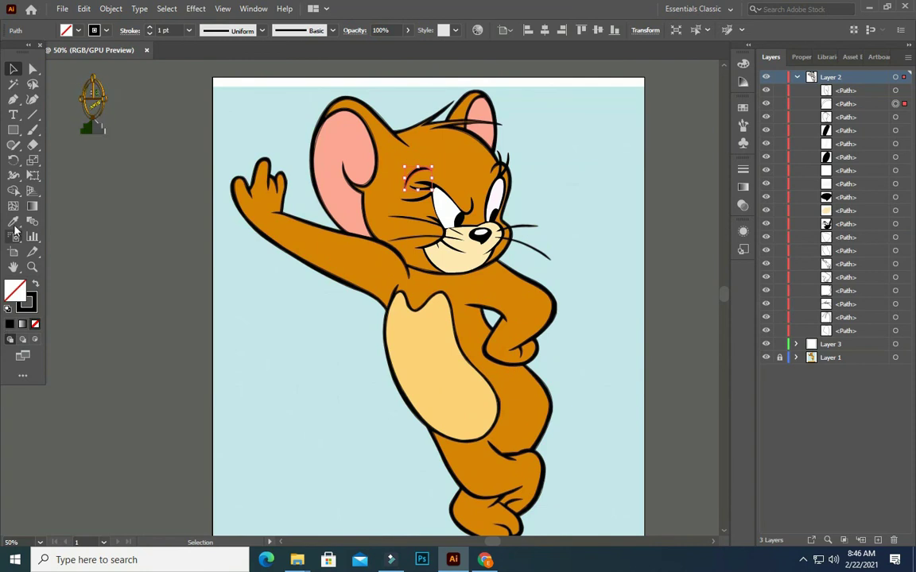
left_click(13, 221)
left_click(13, 69)
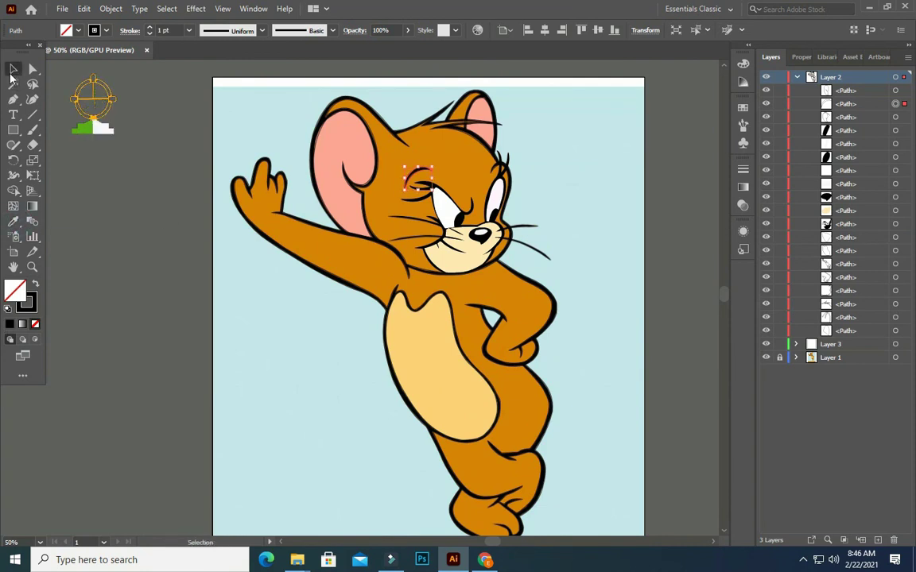
left_click(342, 147)
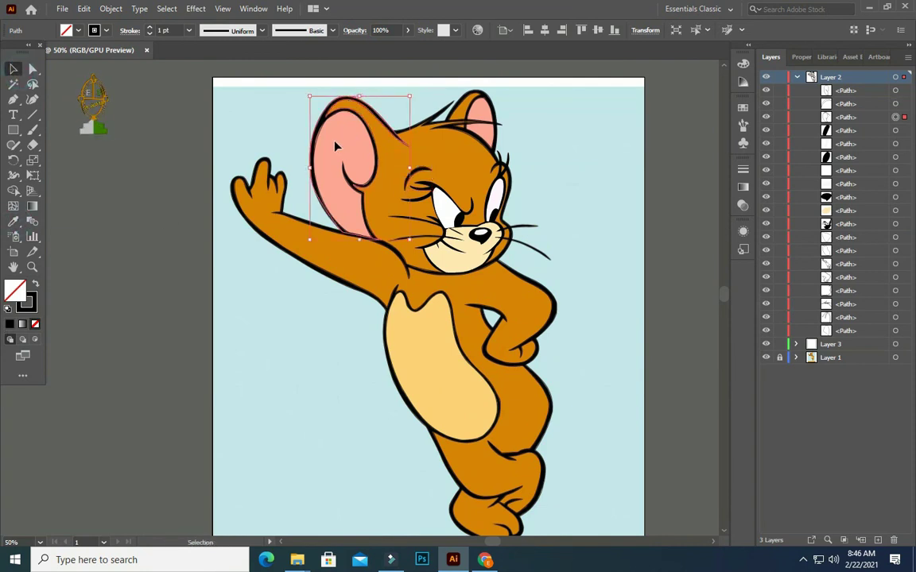
left_click(10, 324)
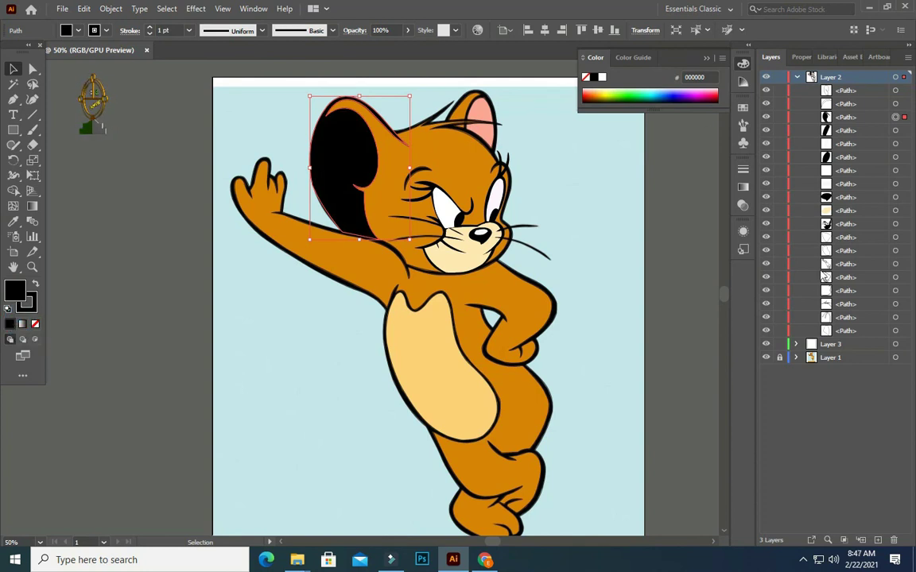
- Fill the inner left ear shape with the reference pink FDA696
left_click(765, 117)
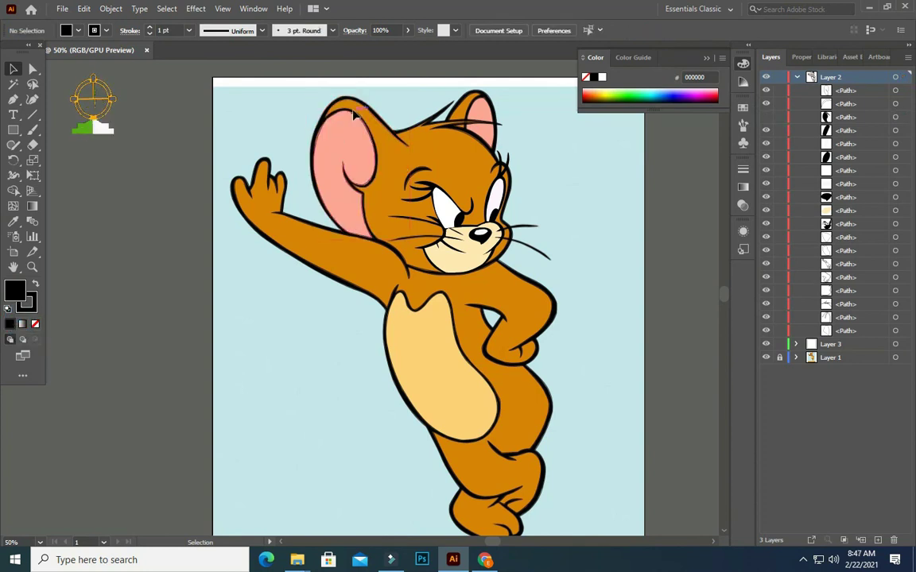
left_click(322, 115)
left_click(13, 223)
left_click(341, 147)
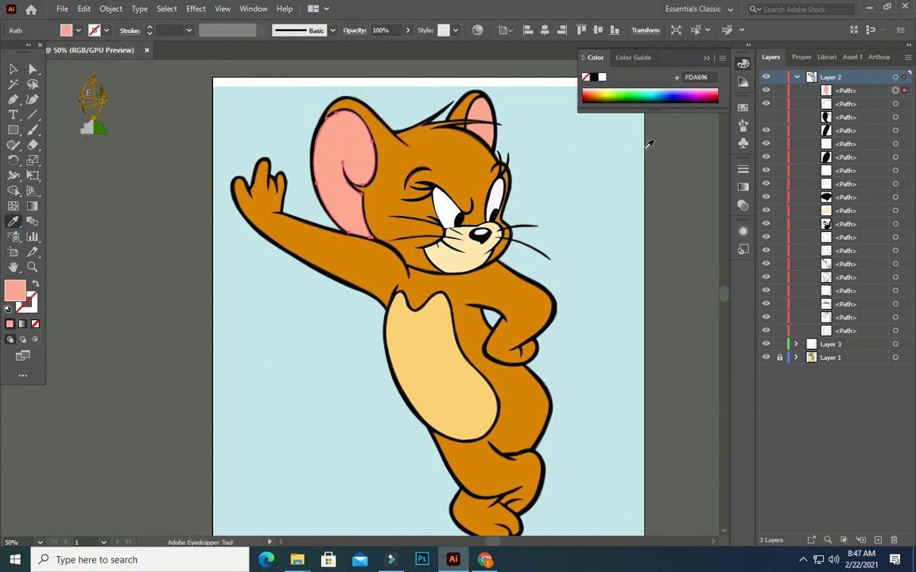
left_click(14, 69)
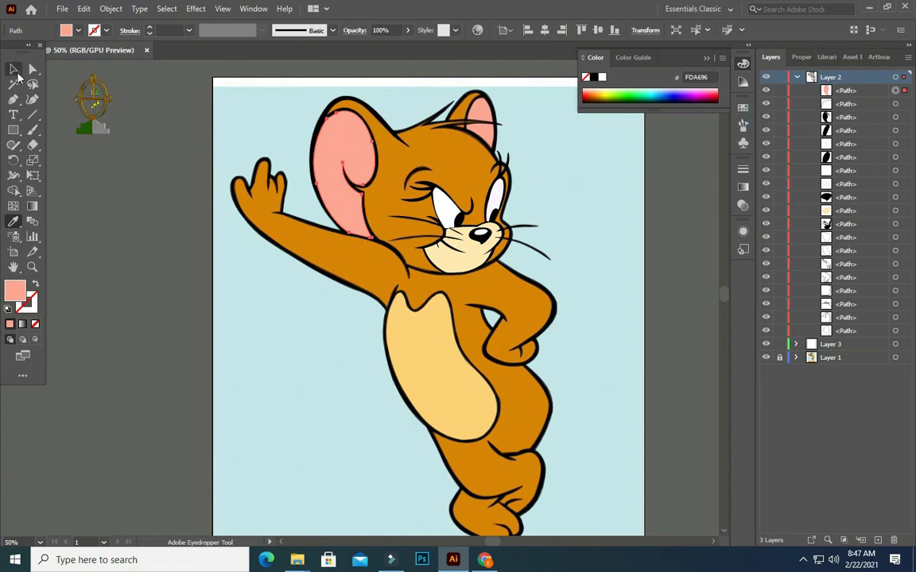
left_click(309, 225)
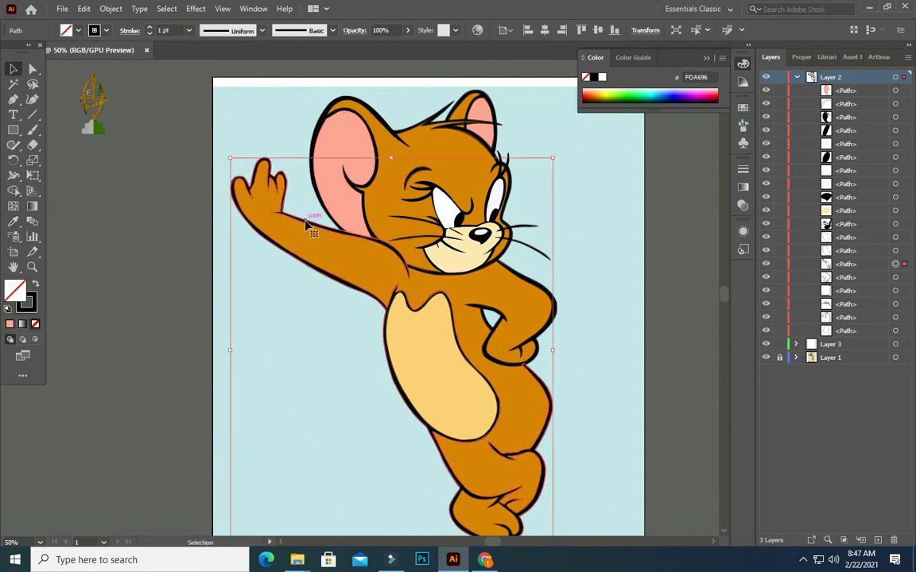
- Set the body path's fill to black 000000 in the colour picker
key("comma")
double_click(16, 289)
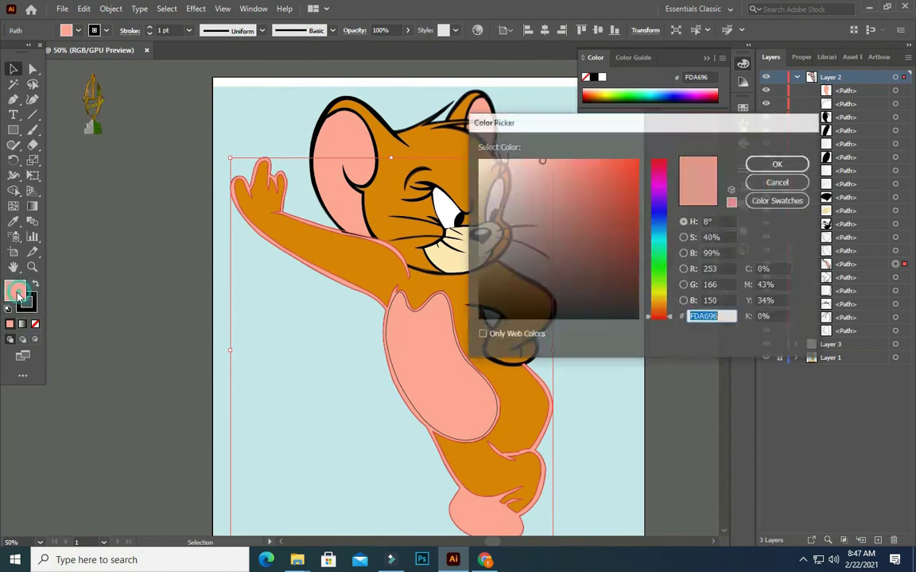
left_click(482, 317)
left_click(775, 164)
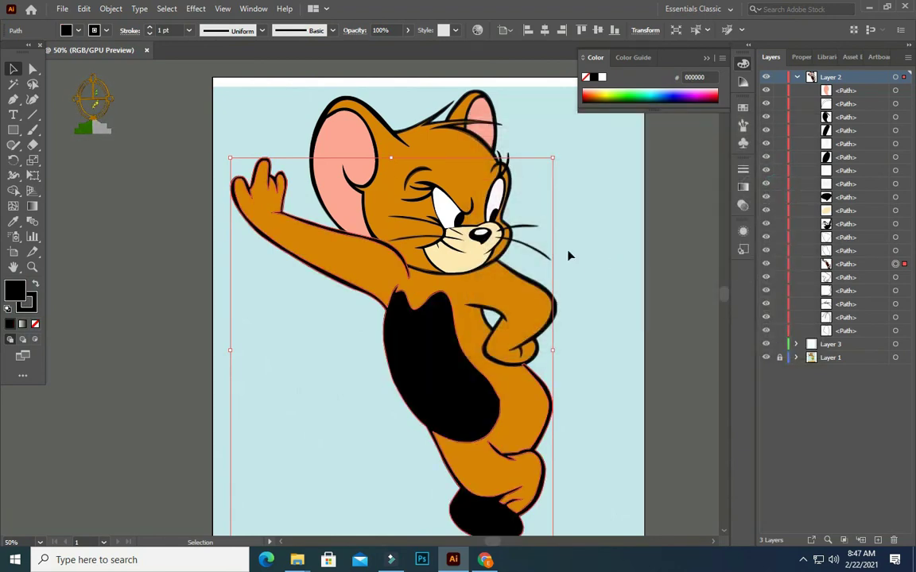
left_click(513, 284)
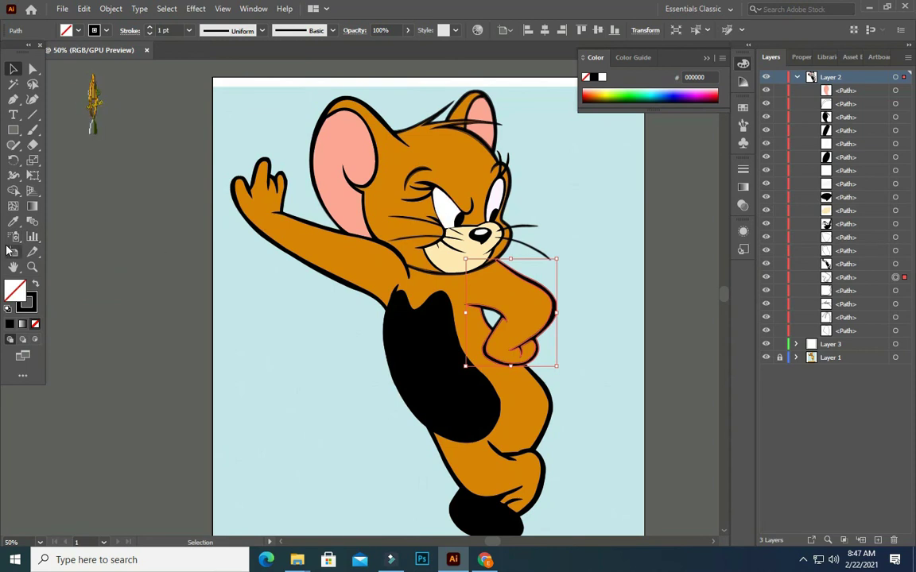
left_click(433, 313)
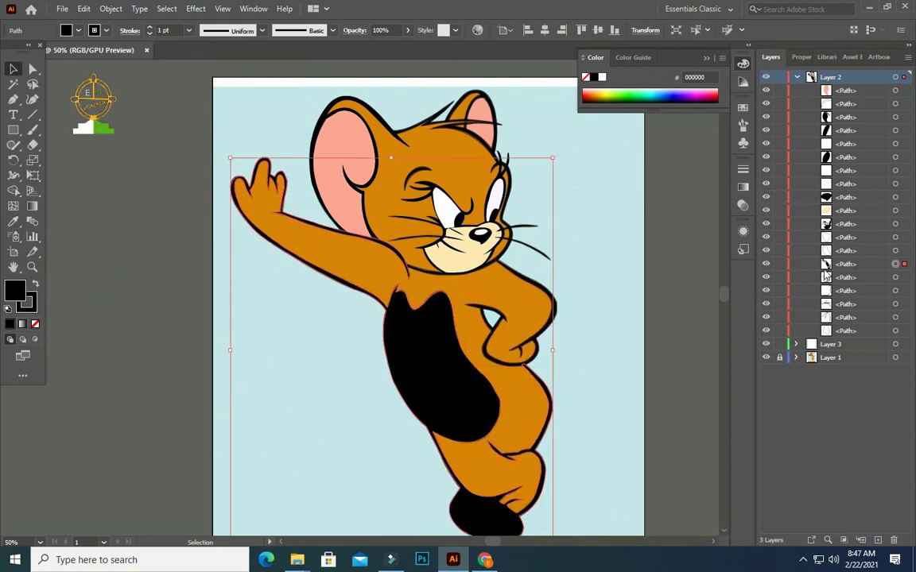
- Hide the black body path and fill the belly with the reference cream FED177
left_click(766, 264)
left_click(449, 320)
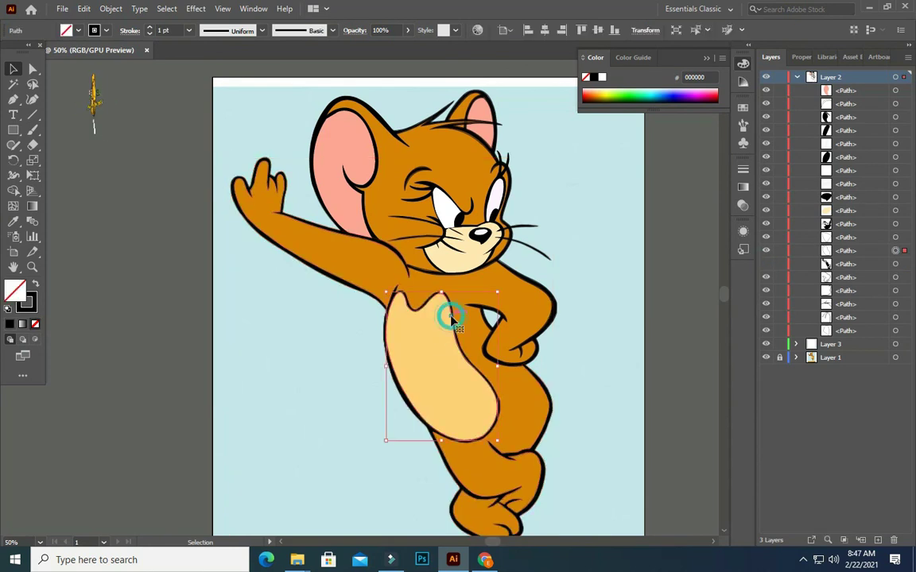
left_click(13, 221)
left_click(412, 324)
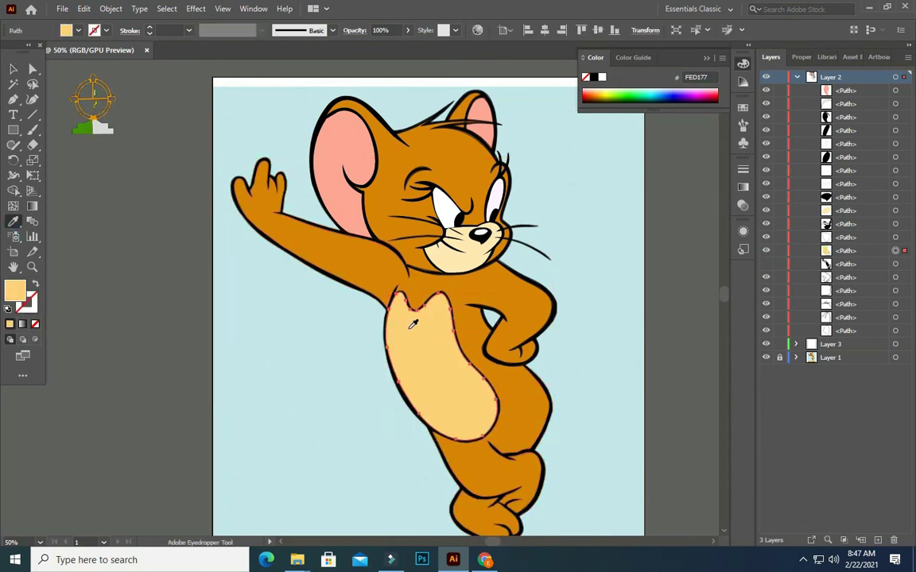
scroll(539, 318, "down", 1)
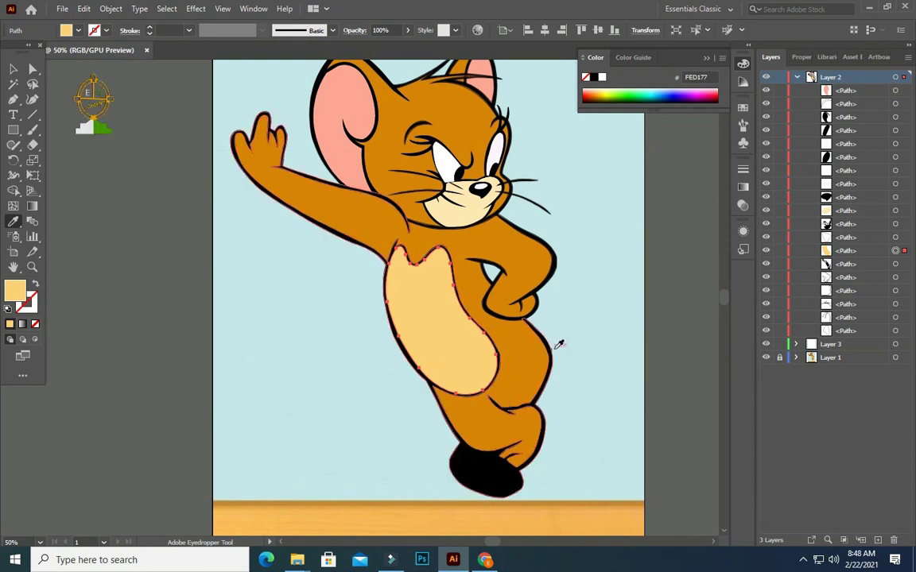
- Give the outline around the hand on the hip a black fill
scroll(509, 310, "up", 1)
key("v")
left_click(545, 280)
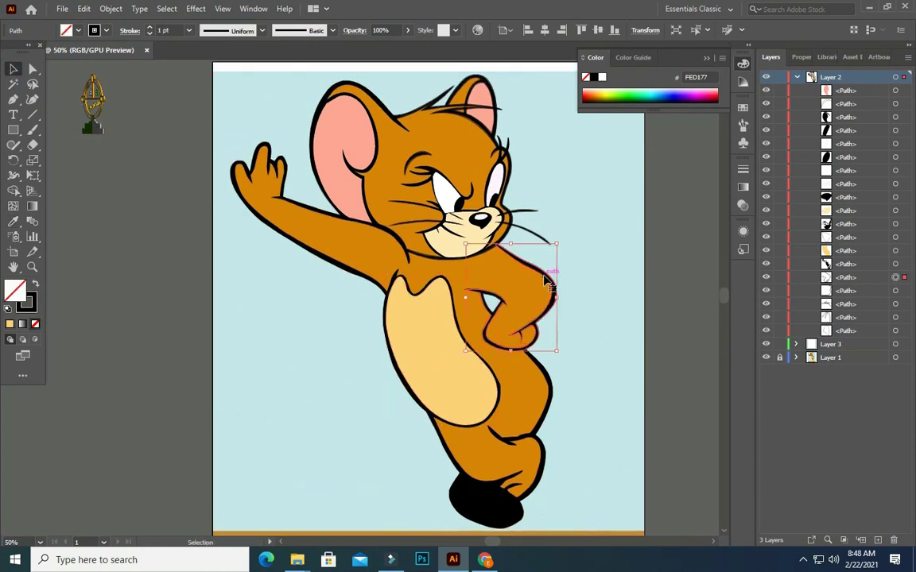
left_click(13, 221)
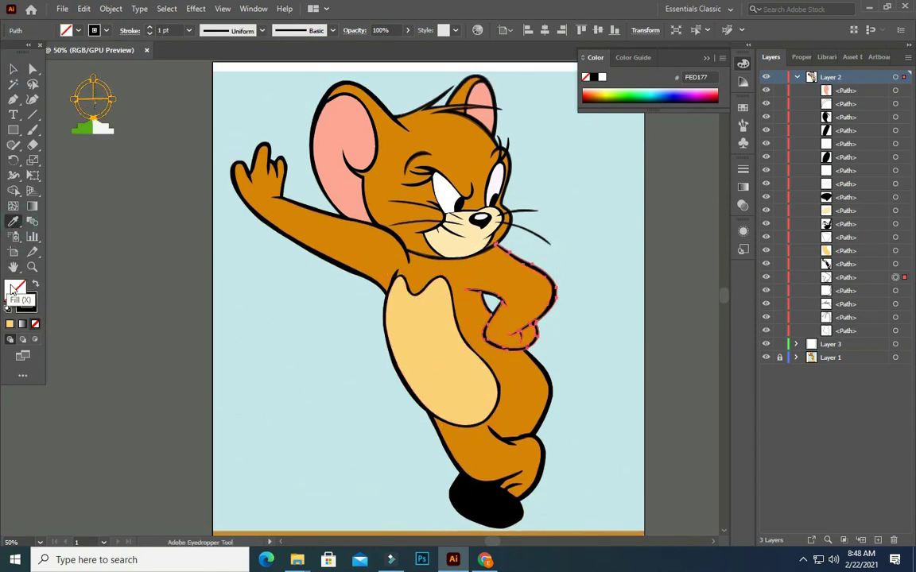
double_click(26, 300)
left_click(778, 163)
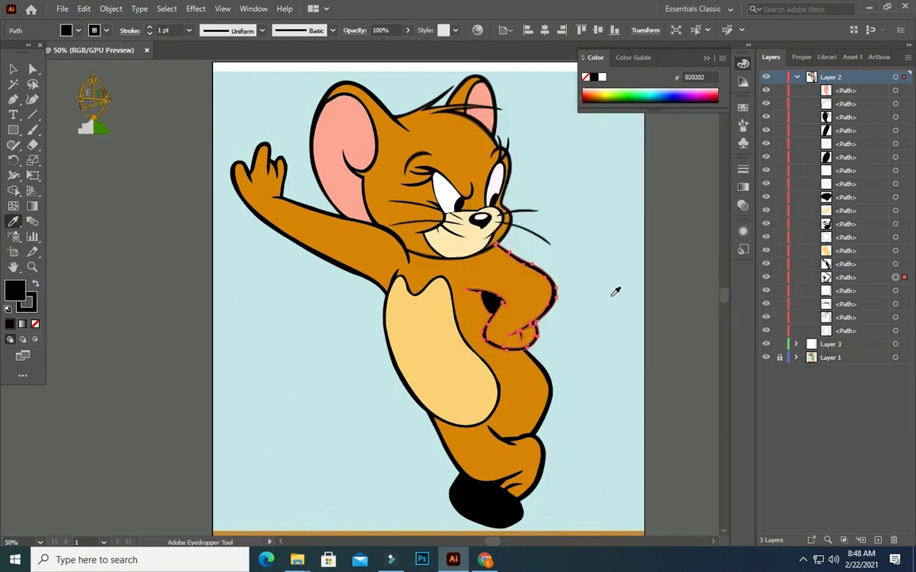
scroll(536, 316, "up", 1)
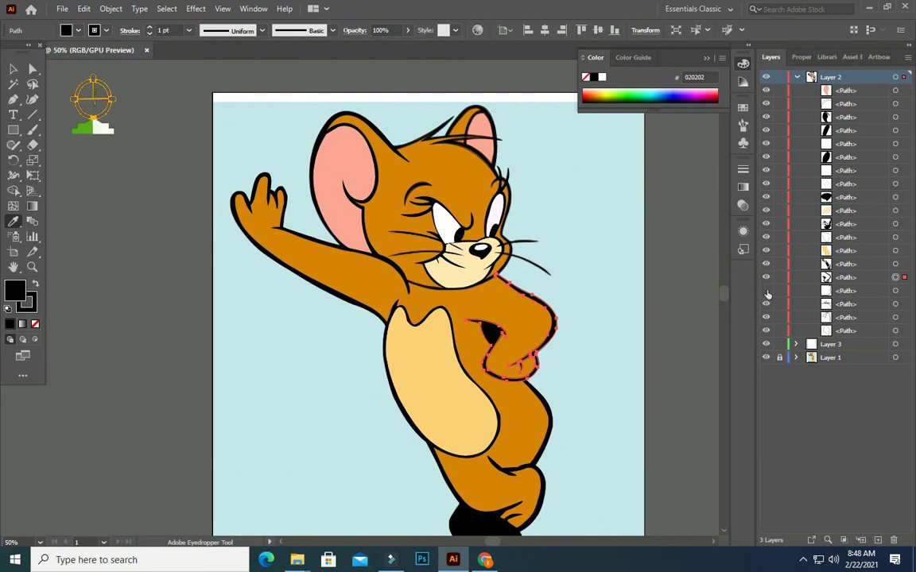
left_click(764, 277)
- Fill the small gap between arm and body with the light blue C5E5E9 background
left_click(14, 69)
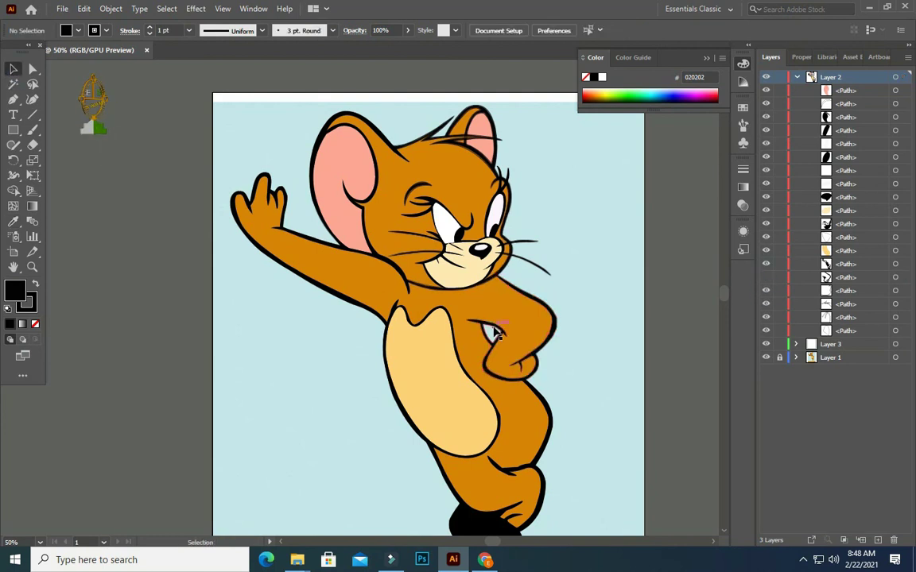
left_click(497, 333)
scroll(461, 306, "up", 1)
left_click(13, 221)
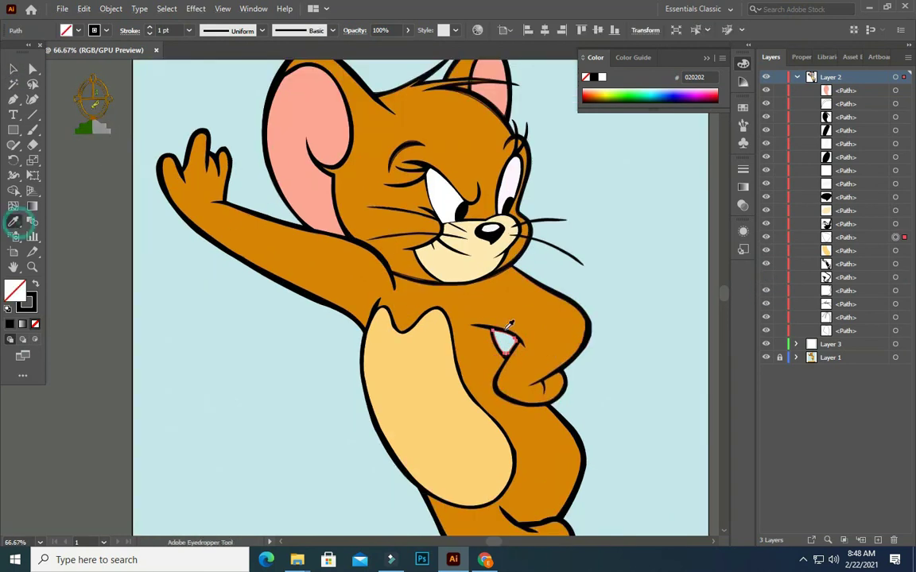
left_click(512, 340)
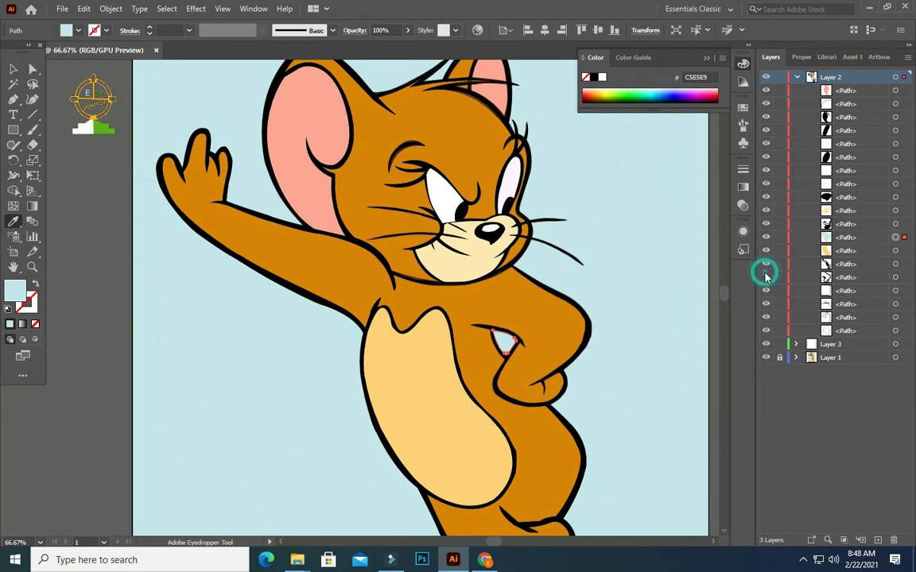
scroll(508, 310, "up", 2)
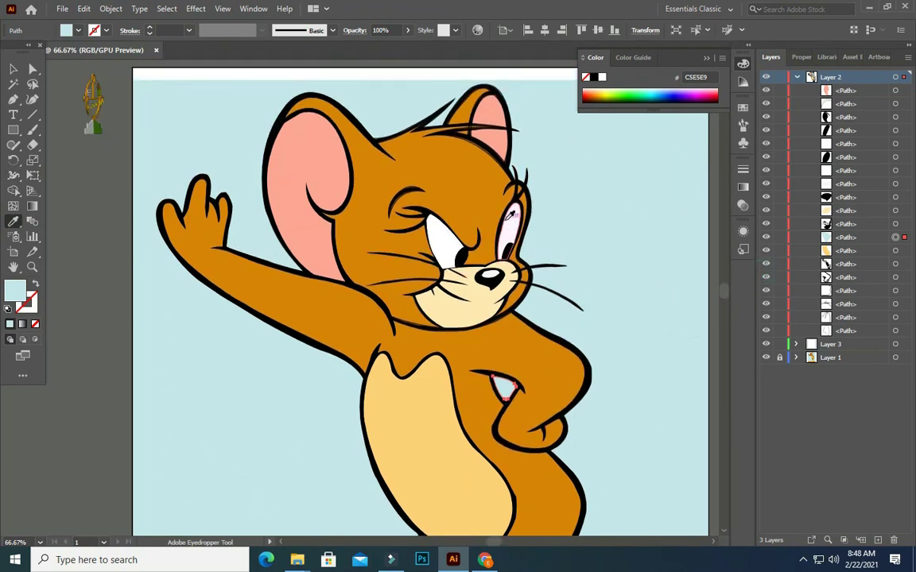
scroll(511, 214, "up", 2)
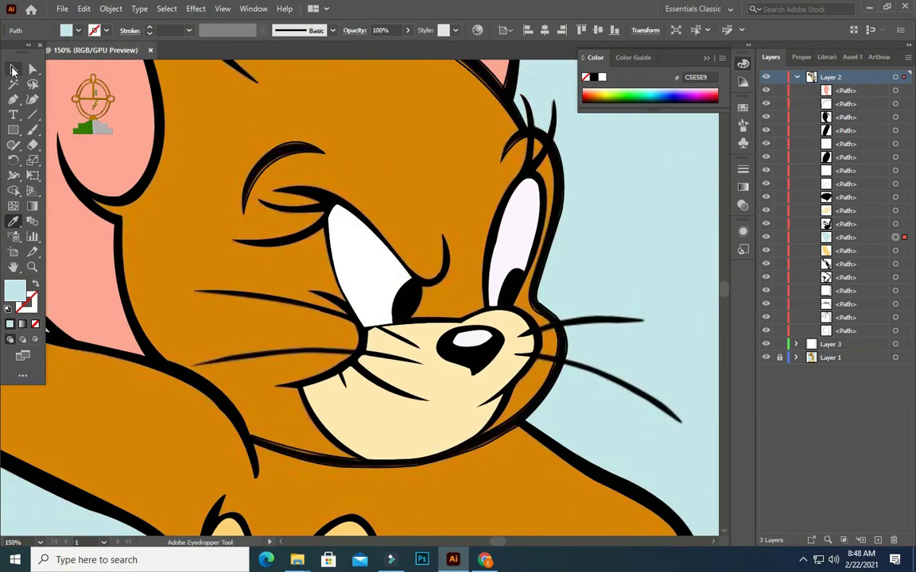
- Hide the coloured reference image in the Layers panel
left_click(14, 70)
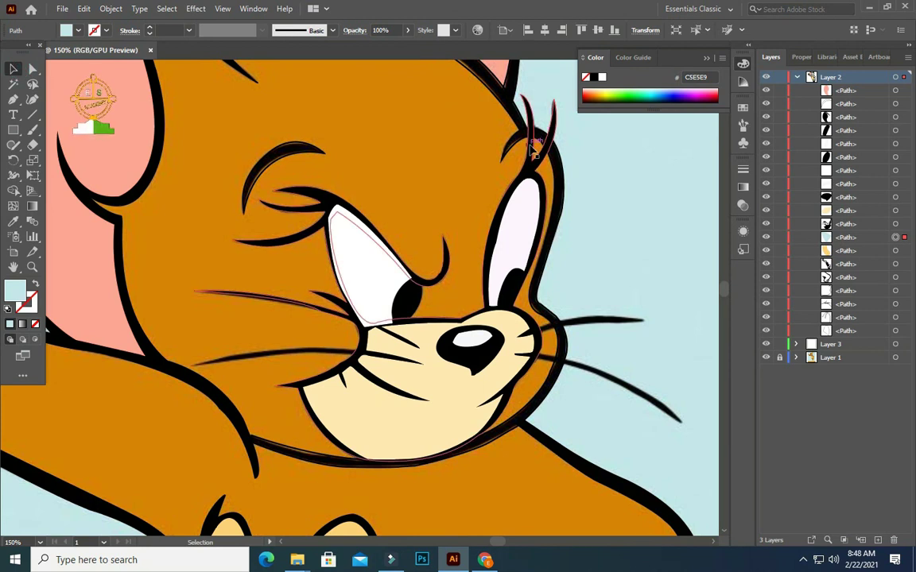
left_click(531, 148)
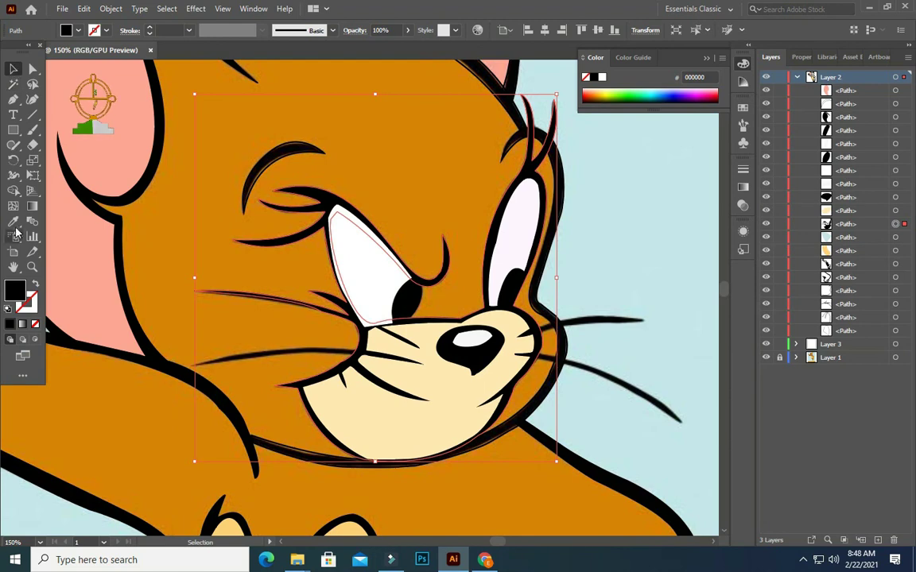
left_click(14, 223)
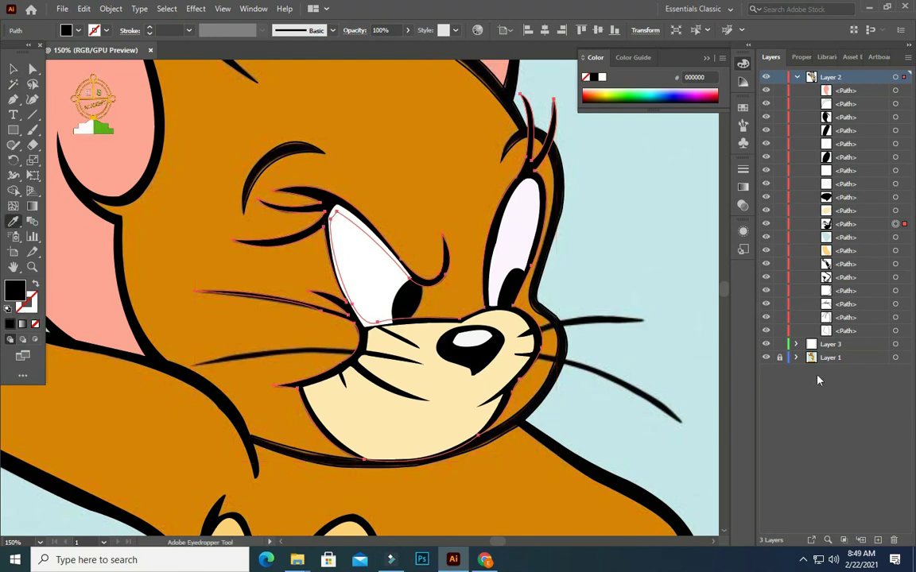
left_click(767, 358)
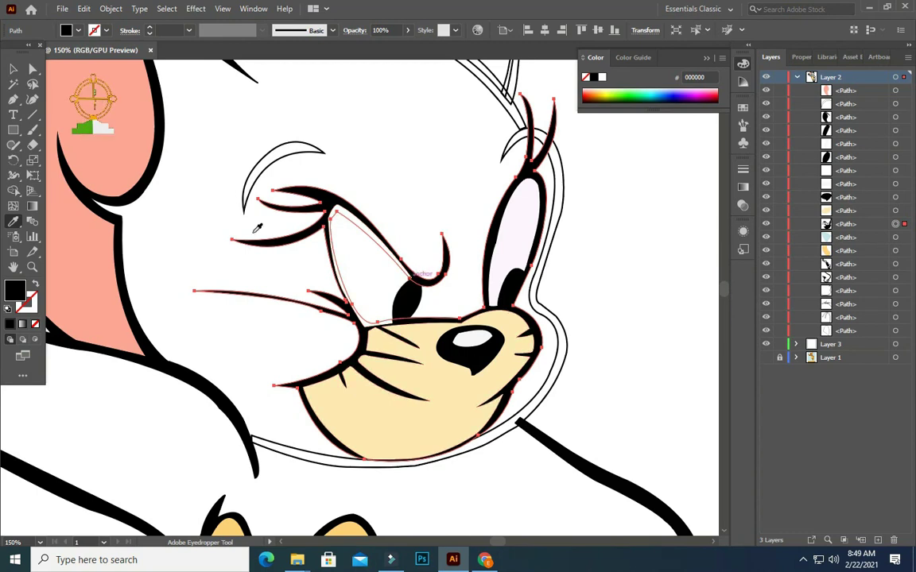
- Make the pale pink right eye pure white FFFFFF, matching the left eye
left_click(13, 69)
left_click(506, 216)
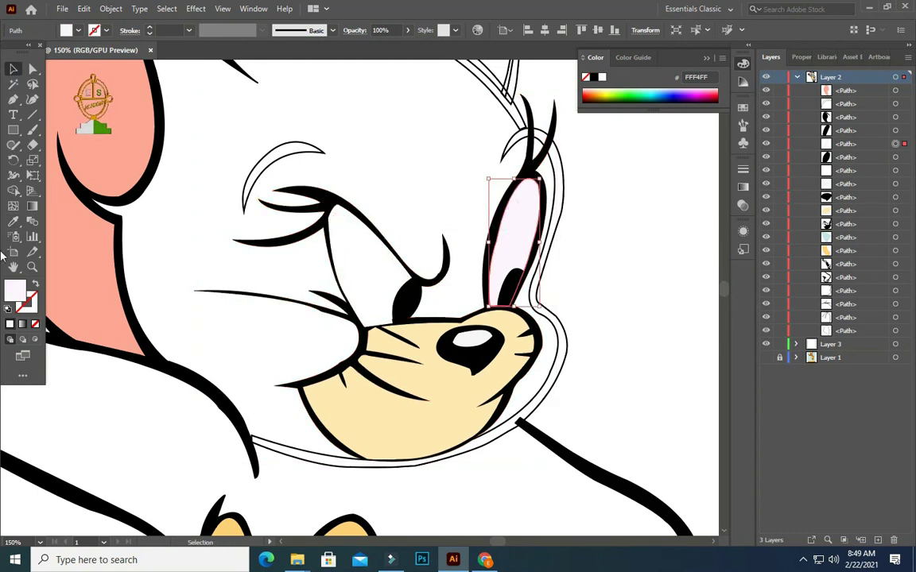
left_click(14, 221)
left_click(337, 237)
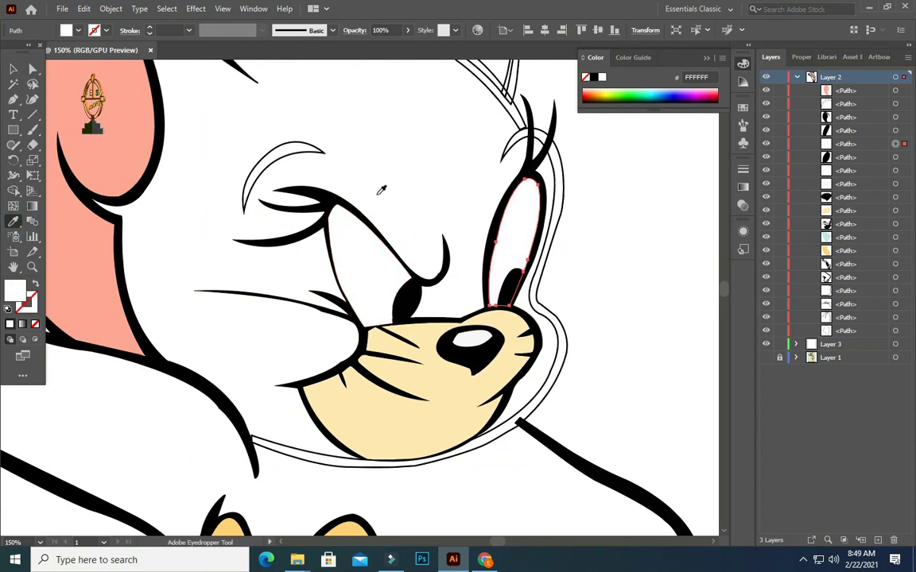
- Delete the extra left eye-white shape
key("v")
scroll(415, 180, "up", 2)
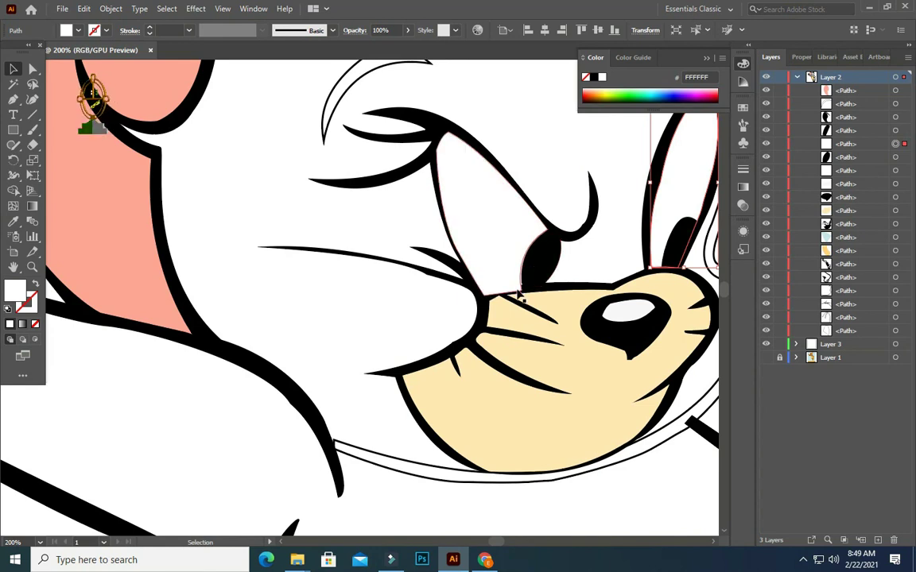
left_click(510, 296)
scroll(477, 159, "up", 1)
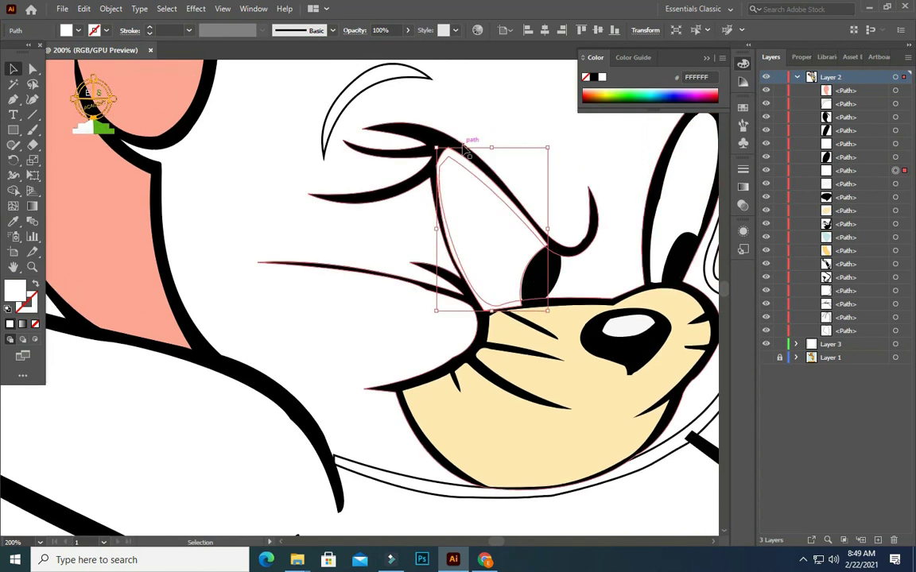
key("Delete")
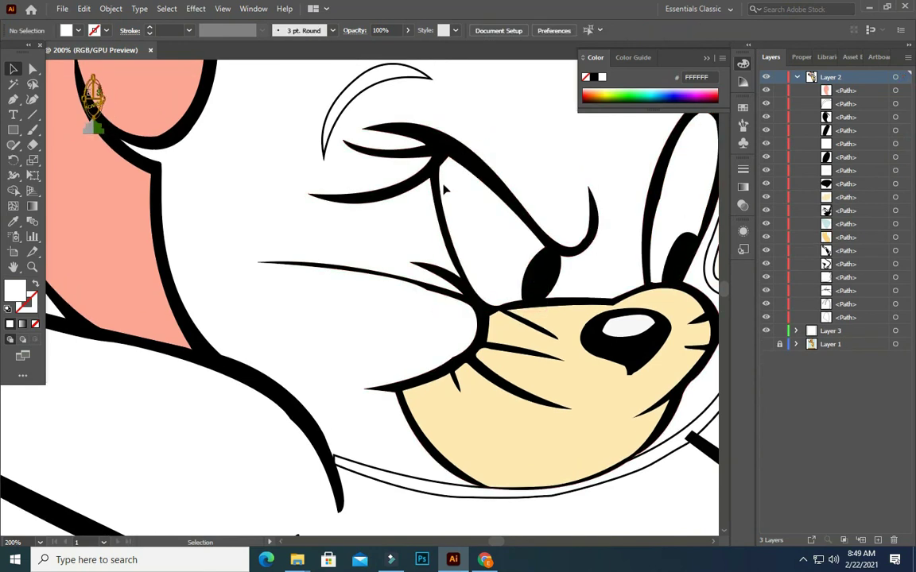
- Fill the eyebrow curve with black sampled from an existing stroke
key("ctrl+minus")
key("ctrl+minus")
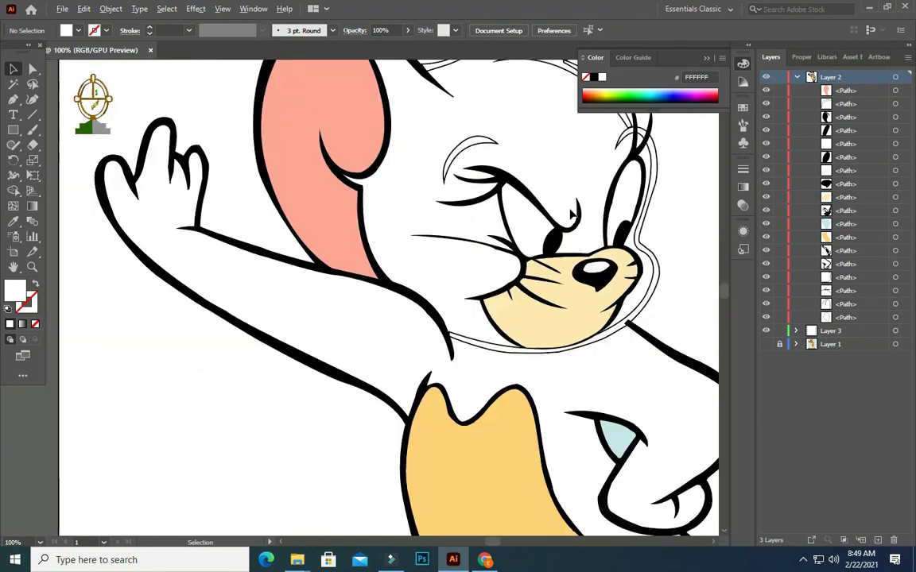
scroll(472, 193, "up", 4)
left_click(472, 193)
key("i")
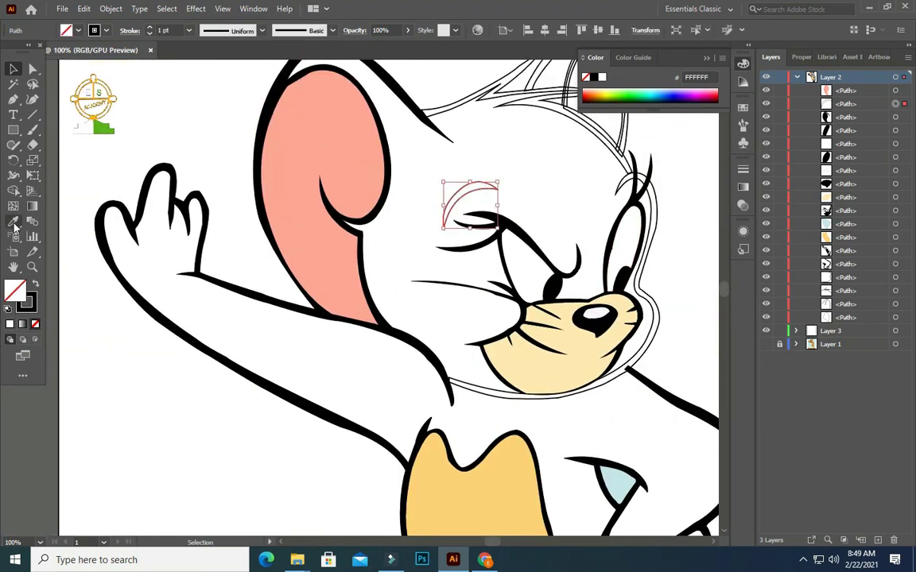
left_click(502, 216)
scroll(503, 216, "up", 2)
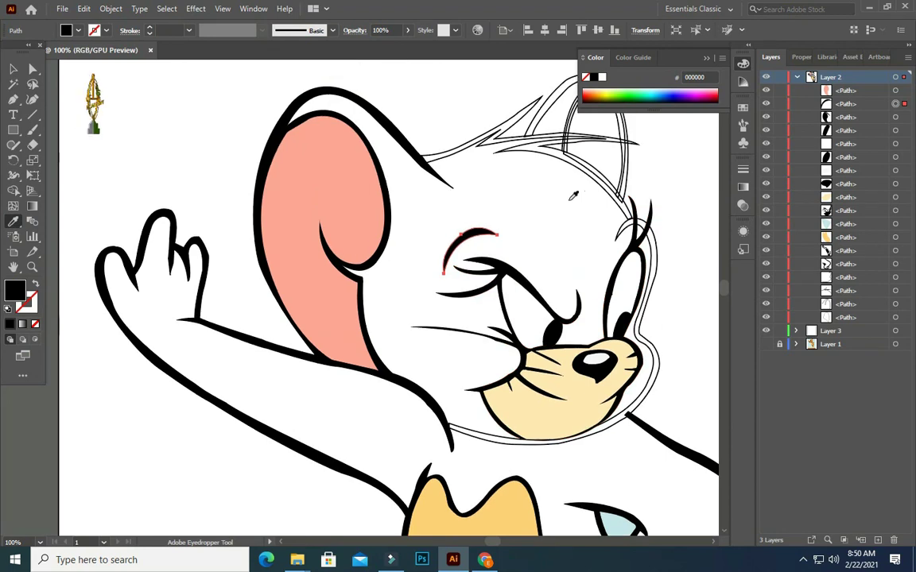
- Fill the forehead outline and the hair loop on top of the head with black
left_click(13, 69)
left_click(556, 142)
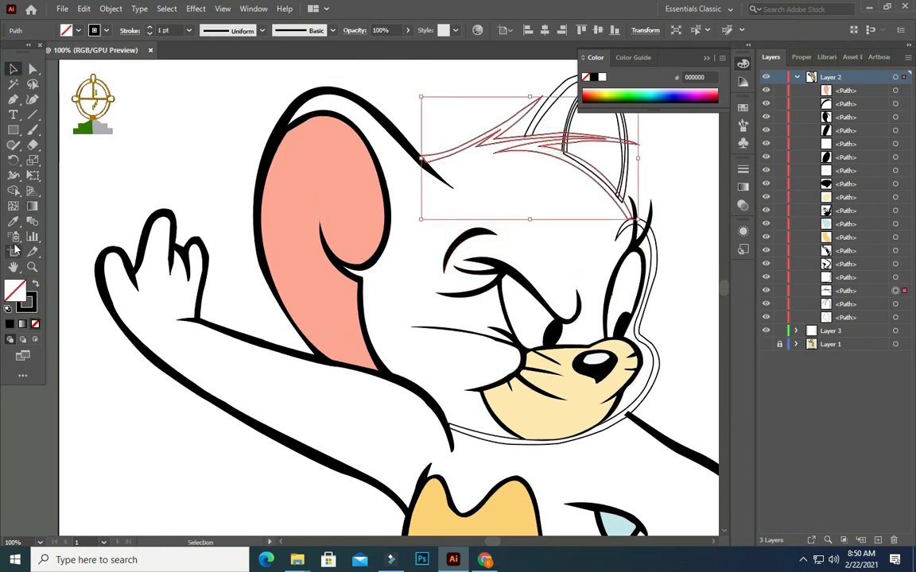
left_click(14, 221)
left_click(260, 177)
scroll(703, 266, "up", 2)
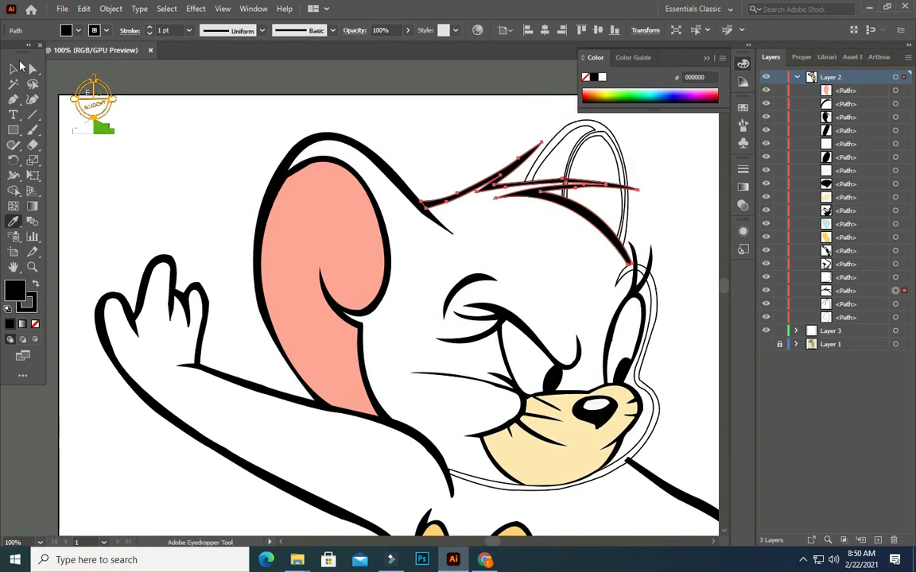
left_click(14, 69)
left_click(601, 129)
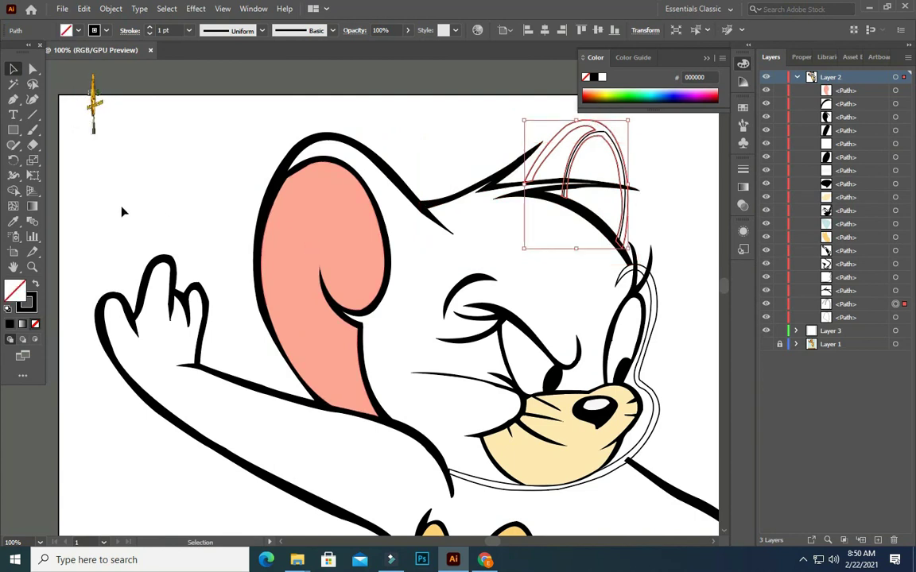
left_click(13, 221)
left_click(257, 243)
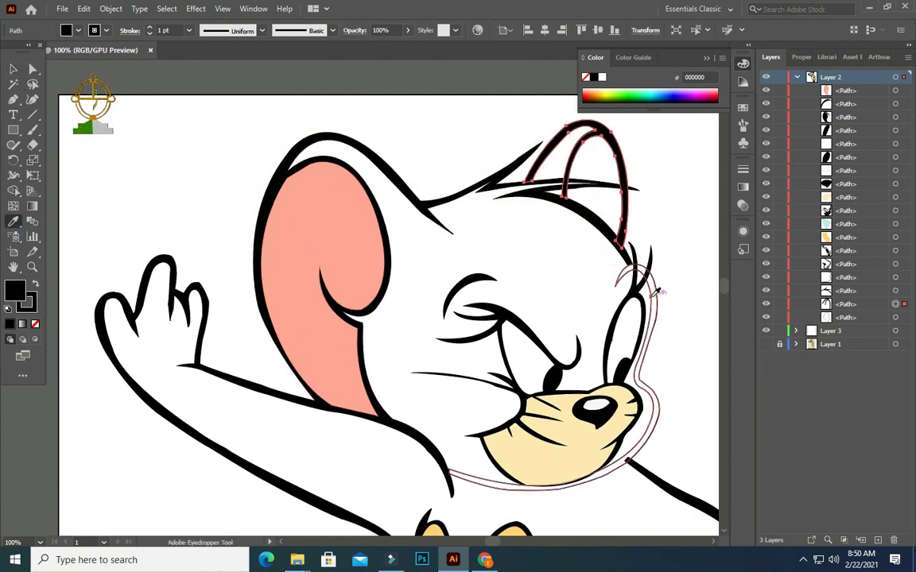
- Fill the cheek and right face outline path with black
scroll(655, 286, "down", 1)
left_click(13, 69)
left_click(653, 300)
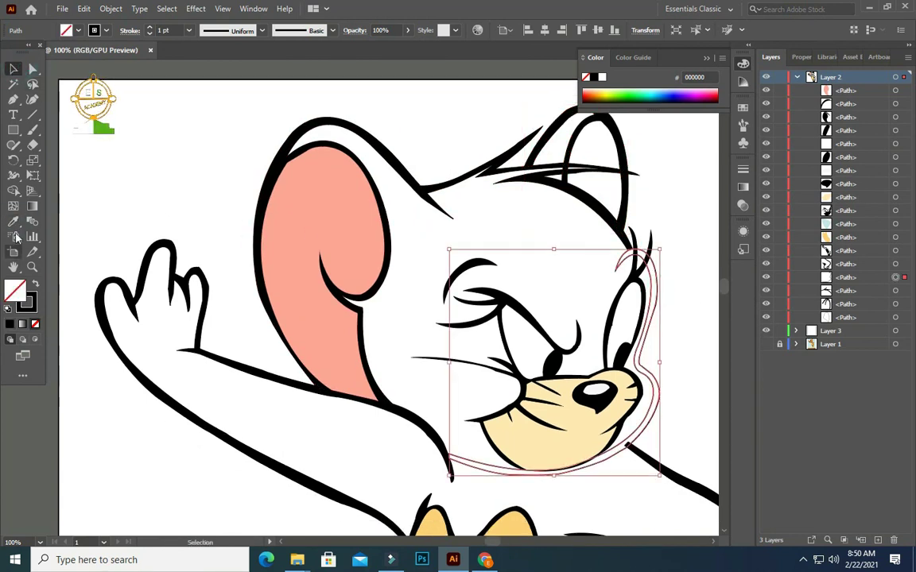
left_click(13, 221)
left_click(9, 324)
scroll(636, 318, "down", 1)
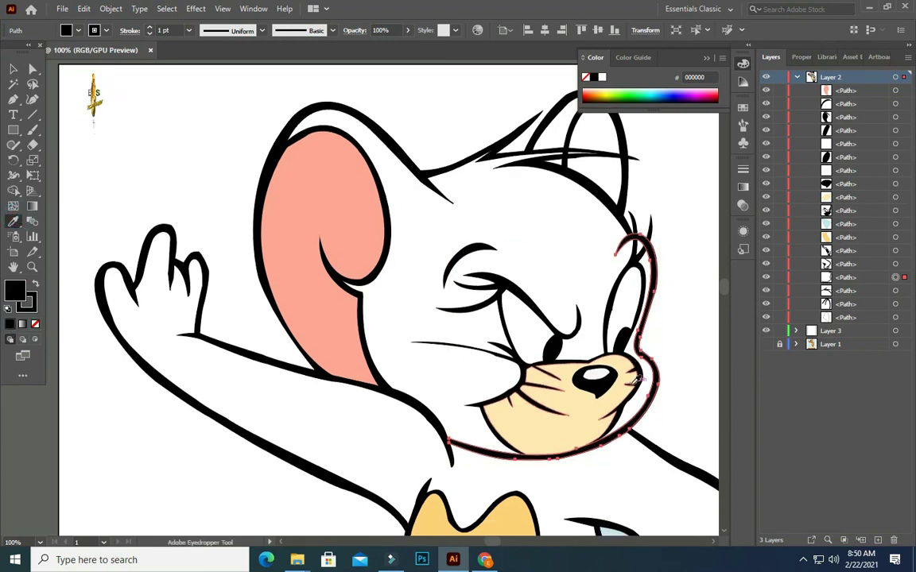
scroll(628, 342, "down", 1)
scroll(612, 367, "down", 1)
scroll(612, 367, "down", 2)
- Compare against the reference image and select the right ear's thick outline
scroll(612, 367, "down", 1)
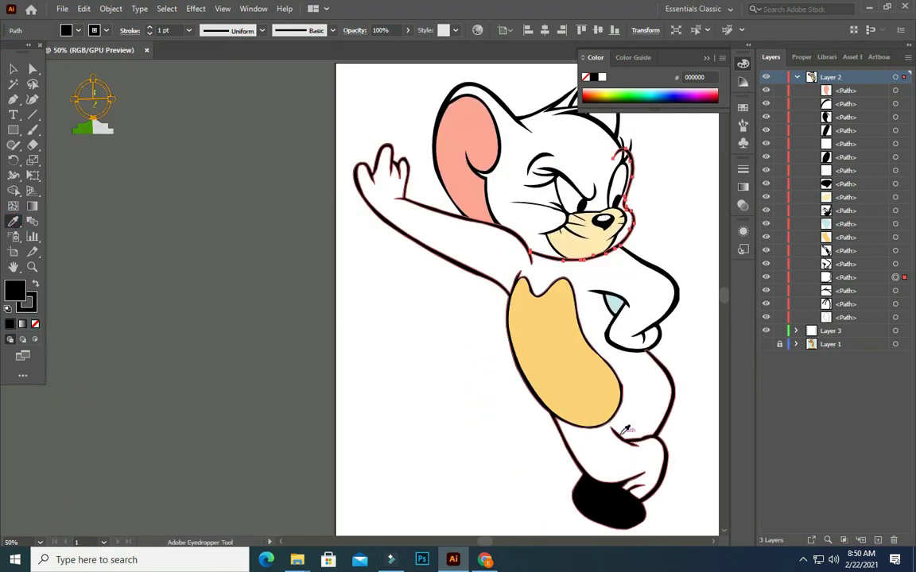
scroll(556, 397, "down", 1)
scroll(478, 542, "right", 1)
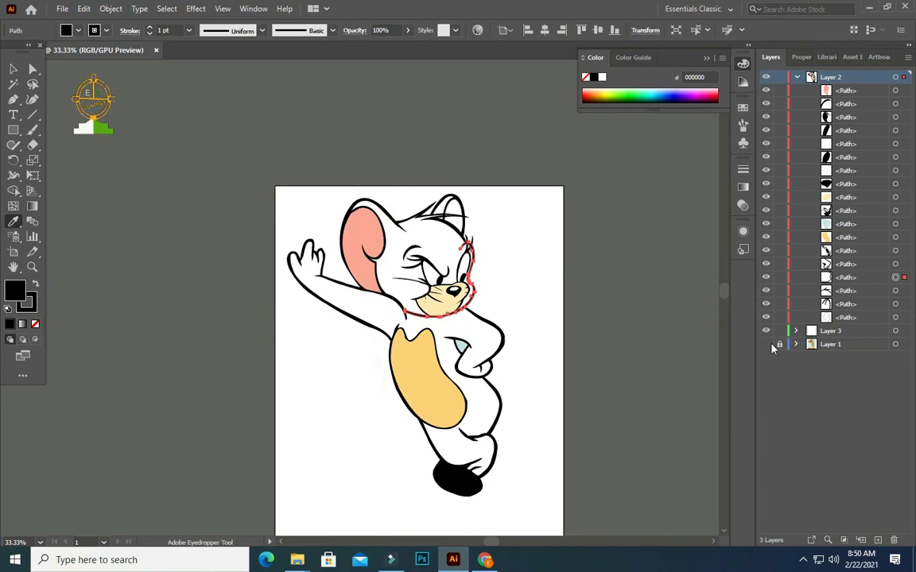
left_click(765, 344)
left_click(764, 347)
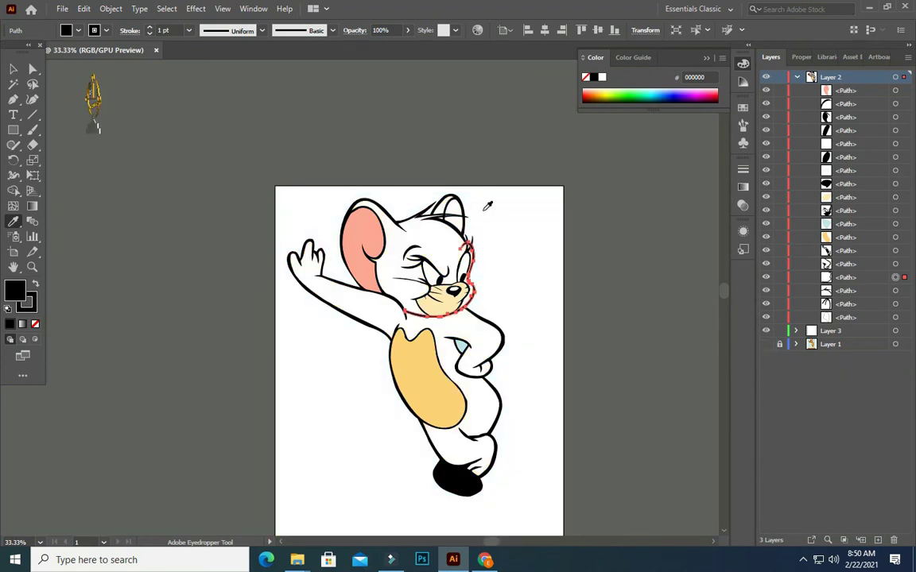
left_click(13, 70)
scroll(414, 222, "up", 3)
scroll(429, 254, "up", 1)
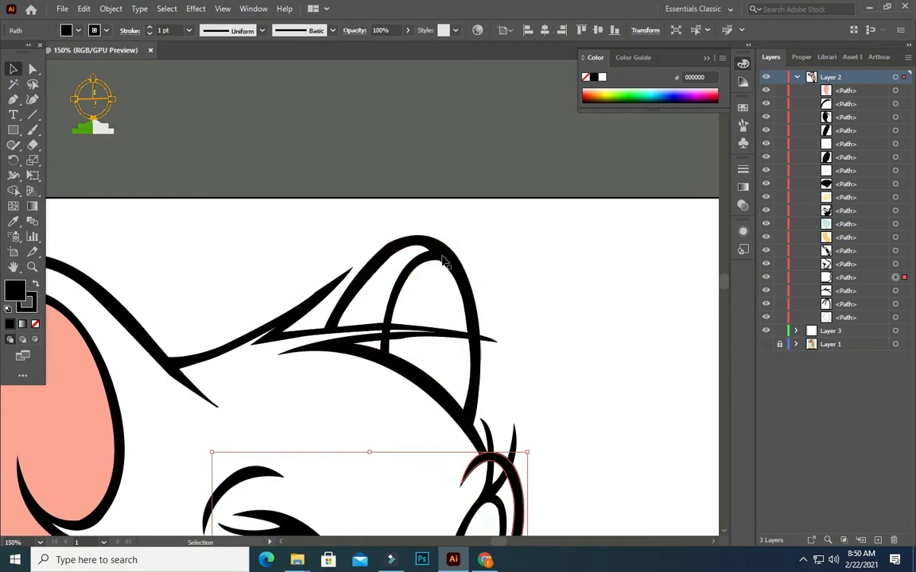
left_click(459, 269)
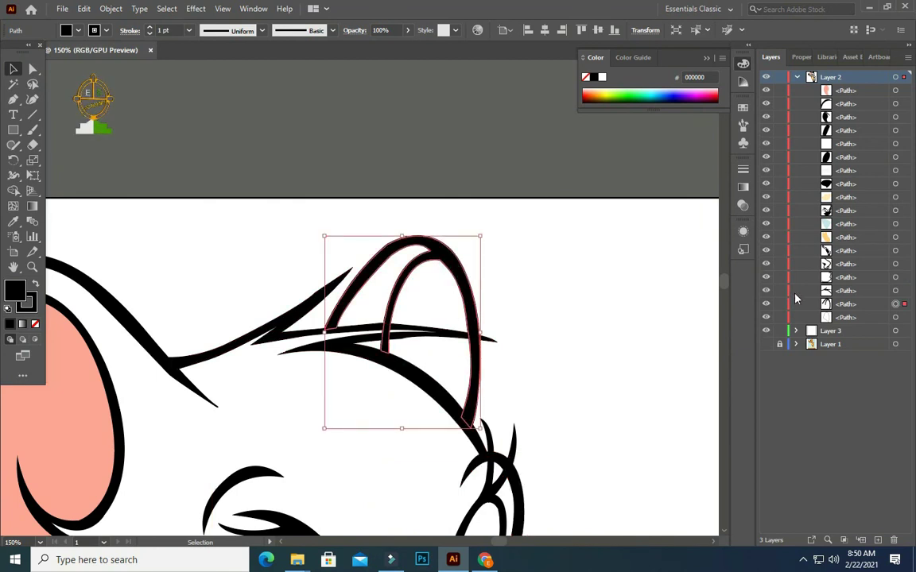
- Hide the ear outline and give the inner ear shape the left ear's salmon pink FDA696
left_click(765, 305)
left_click(405, 274)
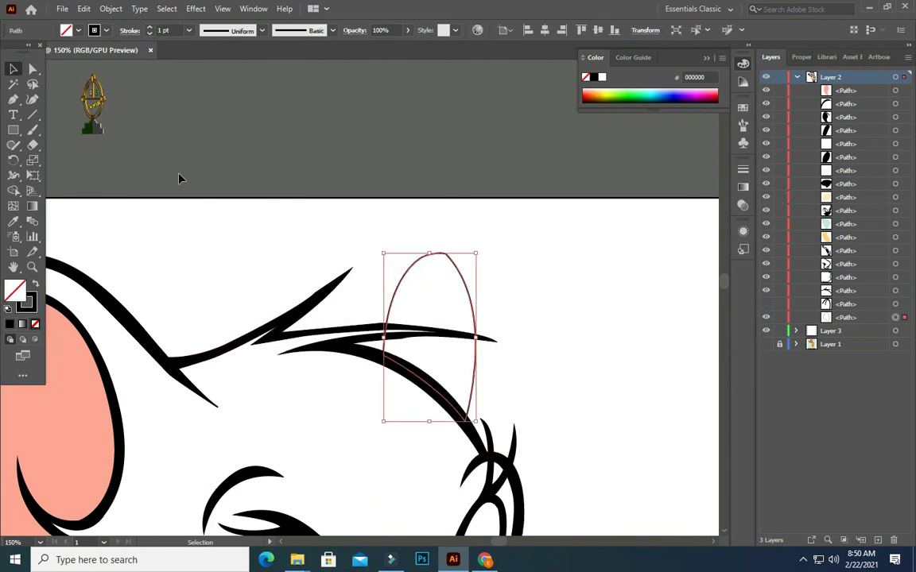
left_click(14, 222)
left_click(57, 393)
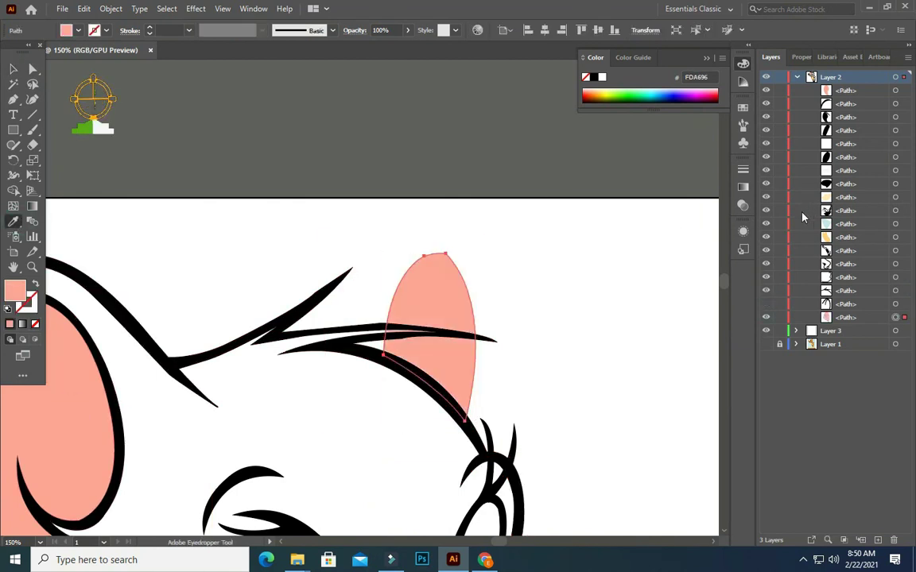
left_click(765, 305)
key("ctrl+0")
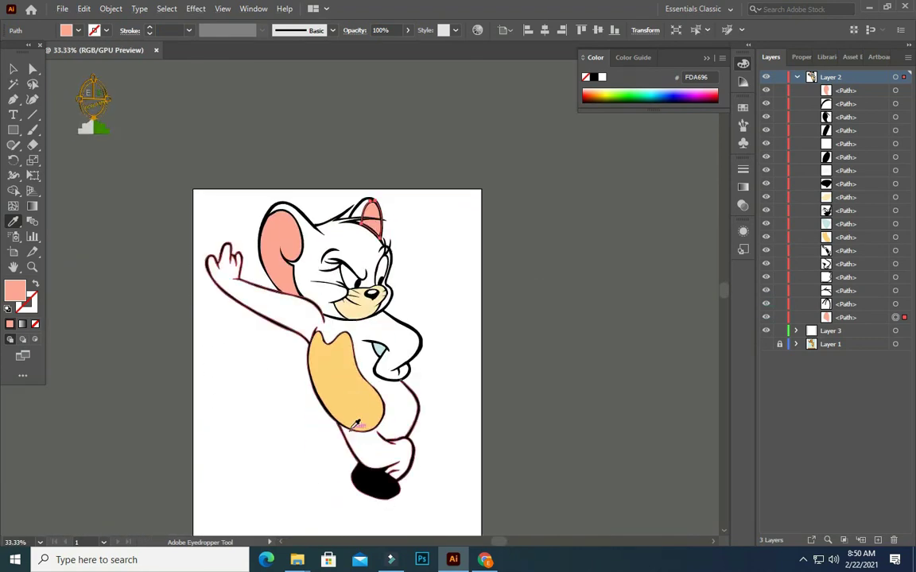
- Show the coloured reference in Layer 1 and hide the tracing layer to compare
scroll(262, 290, "up", 3)
scroll(354, 306, "down", 3)
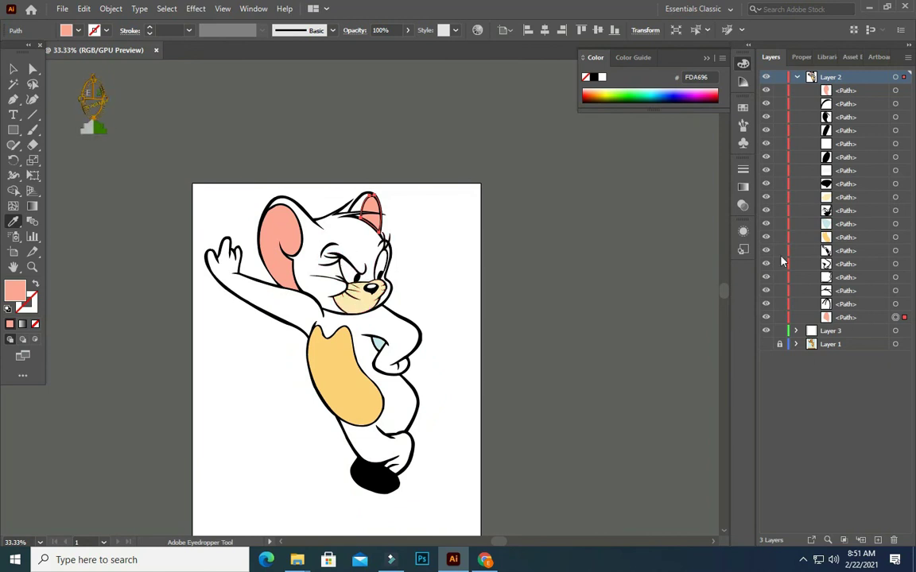
left_click(796, 76)
left_click(765, 103)
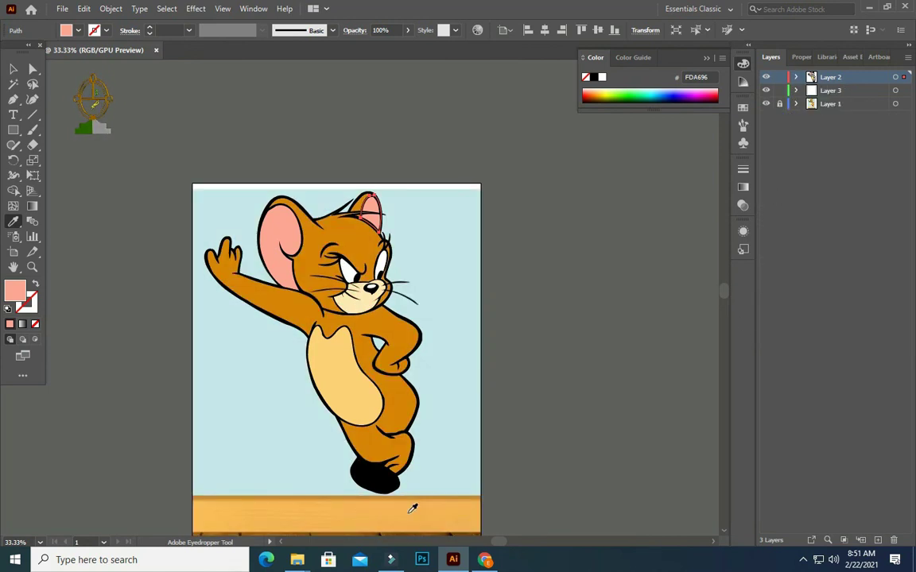
scroll(393, 491, "up", 2)
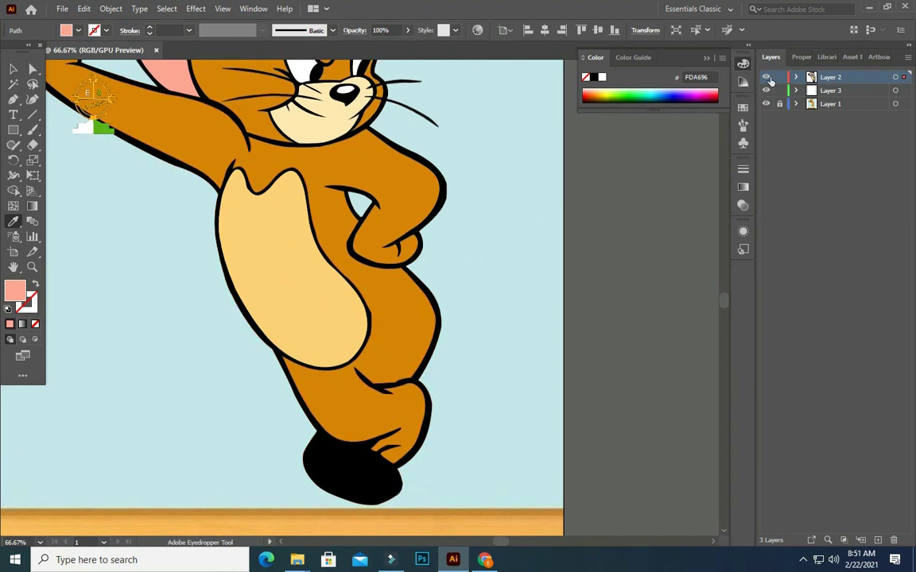
left_click(766, 77)
scroll(397, 415, "down", 1)
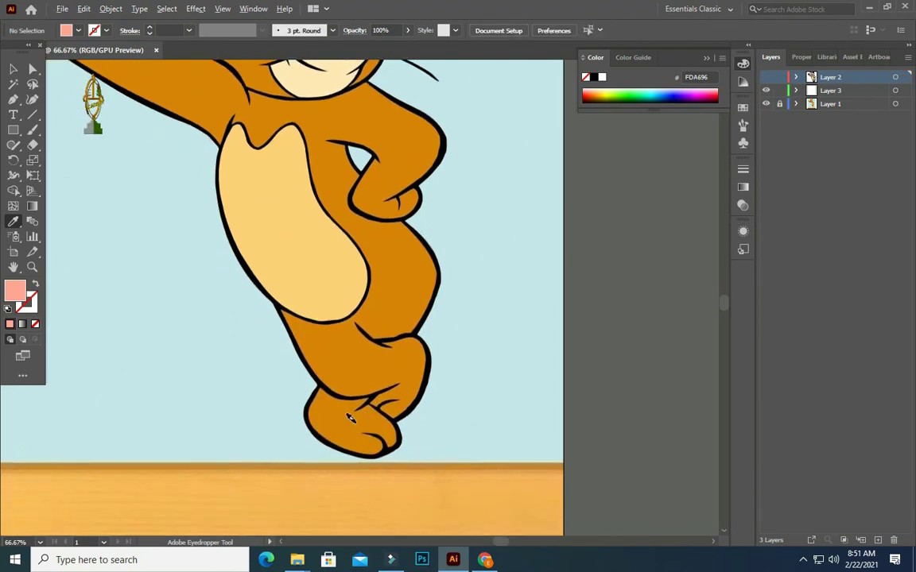
scroll(350, 417, "up", 1)
scroll(304, 452, "up", 2)
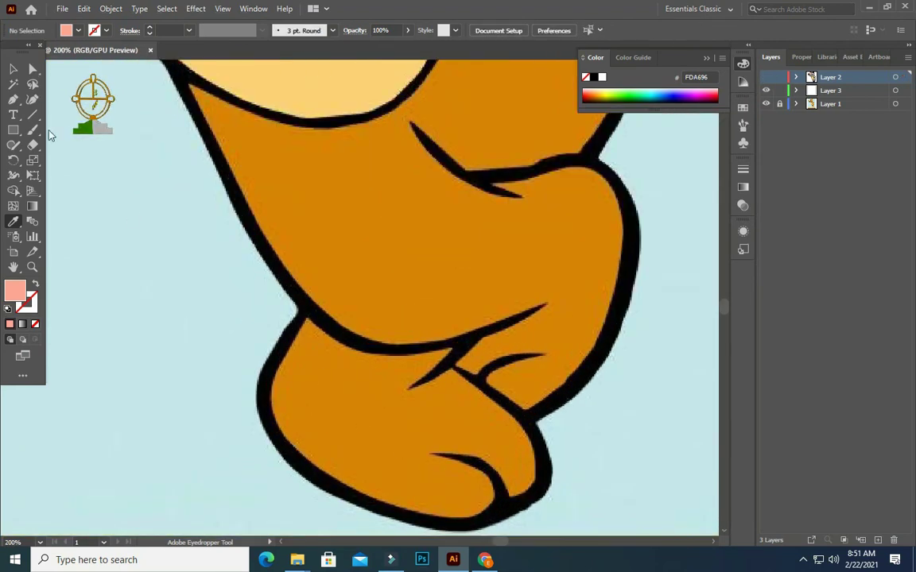
- Pick the Pen tool and toggle Layer 2's tracing on and off to check the black foot
left_click(32, 99)
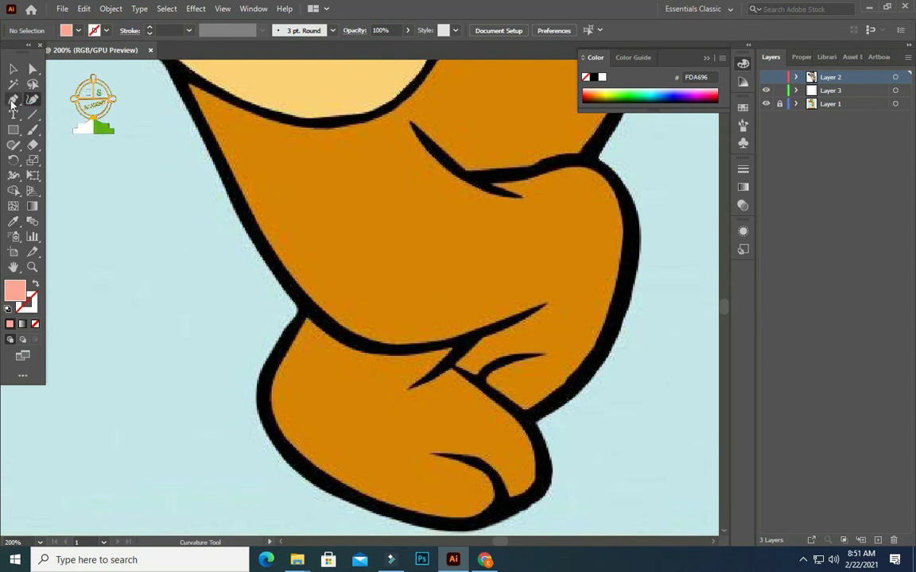
left_click(13, 100)
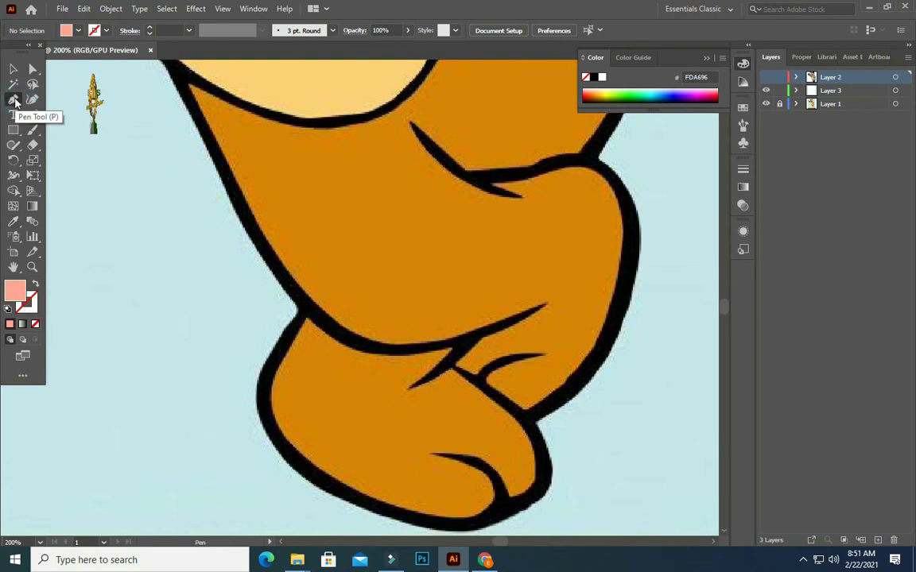
left_click(766, 77)
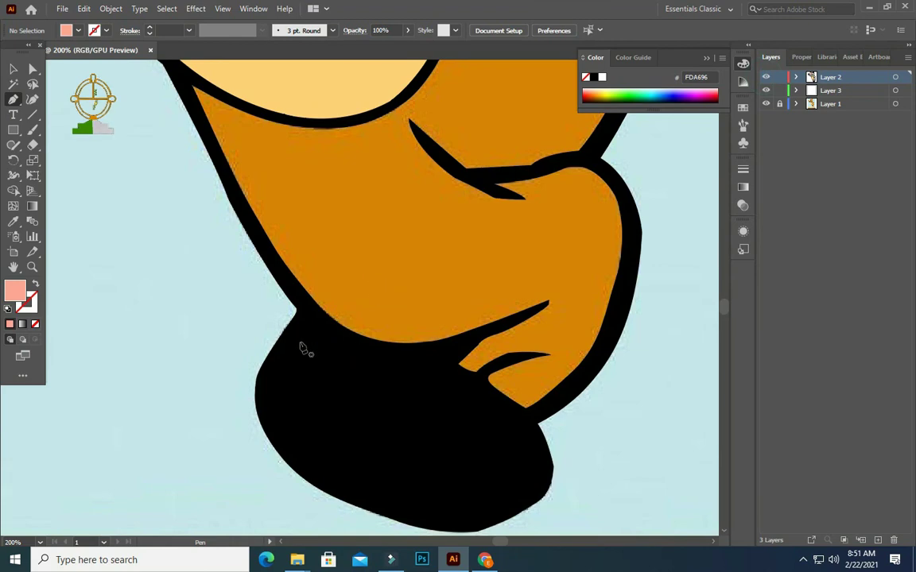
left_click(765, 77)
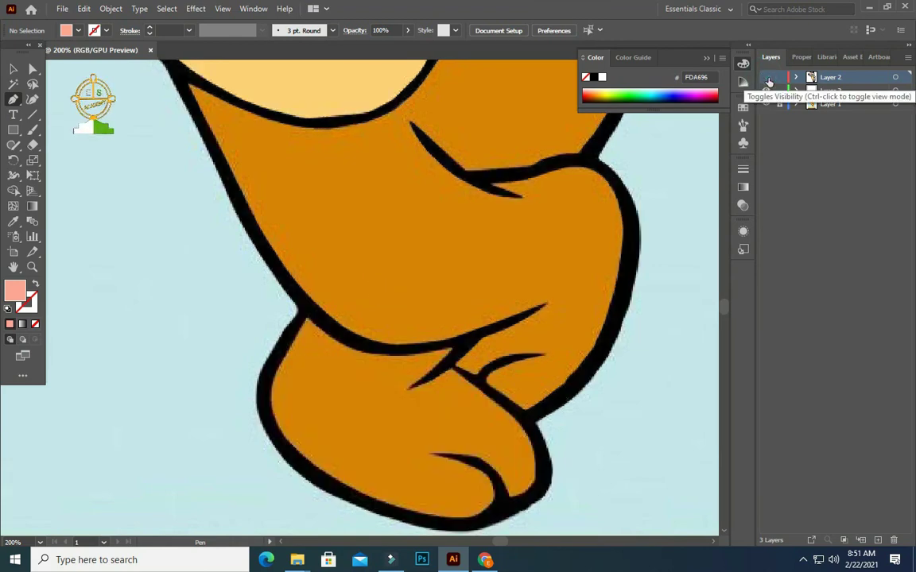
left_click(15, 100)
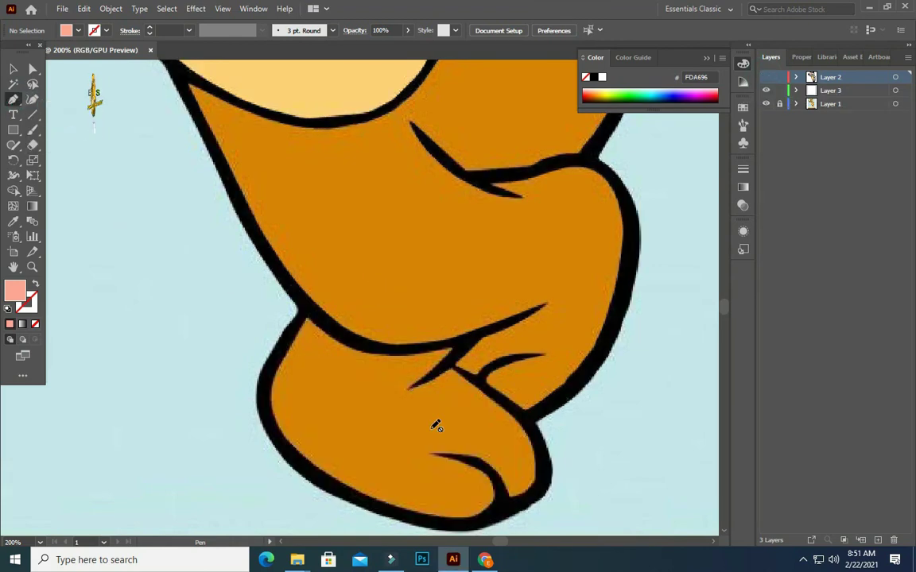
scroll(414, 405, "down", 3)
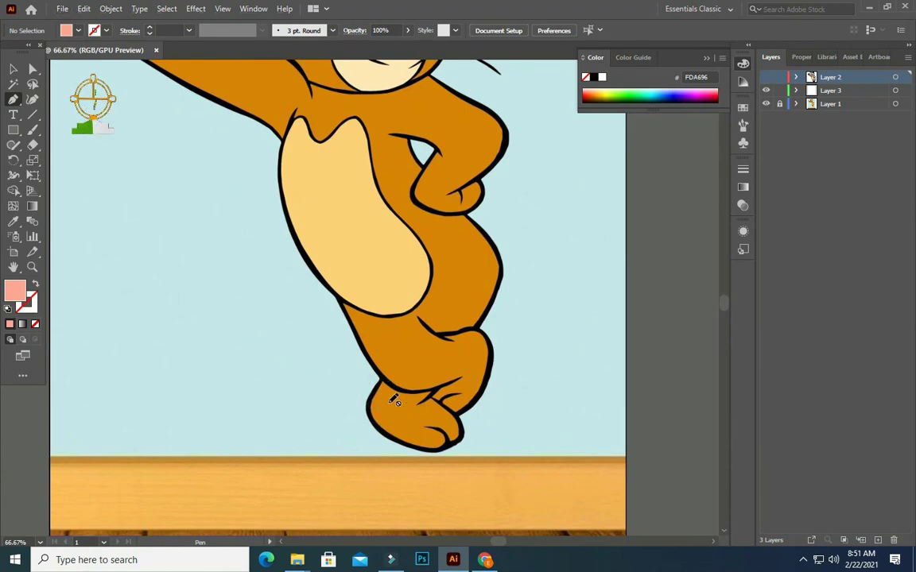
left_click(765, 77)
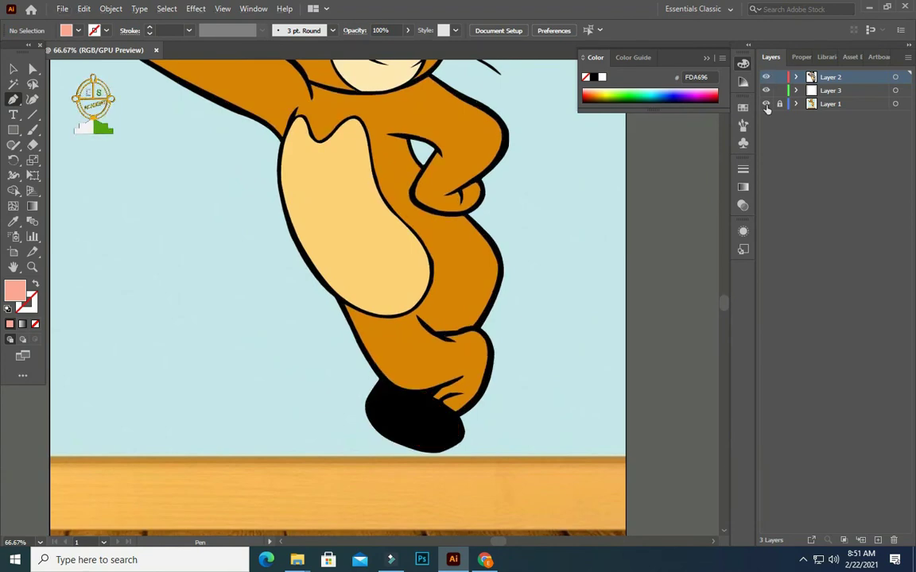
left_click(767, 77, "alt")
left_click(767, 76, "alt")
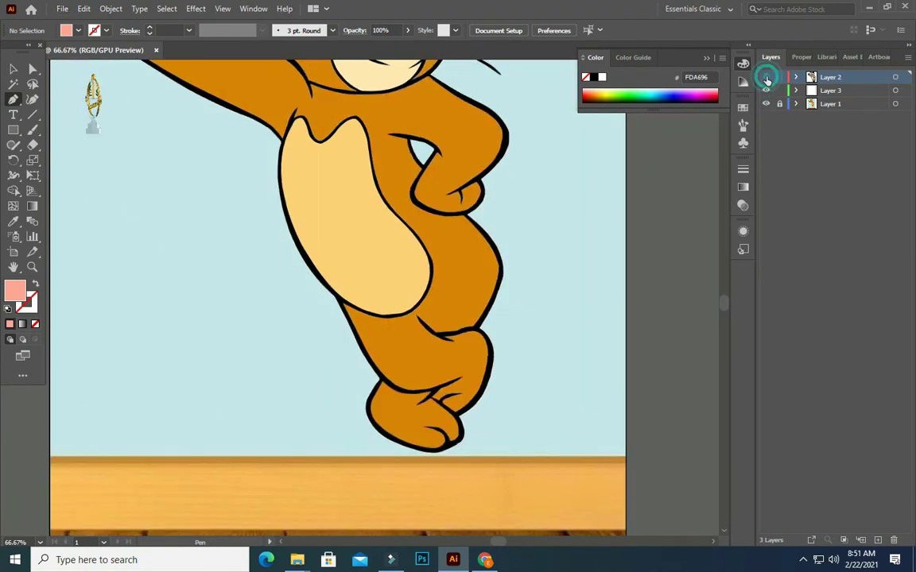
- Expand Layer 2, show the tracing and select the solid black foot shape
left_click(796, 78)
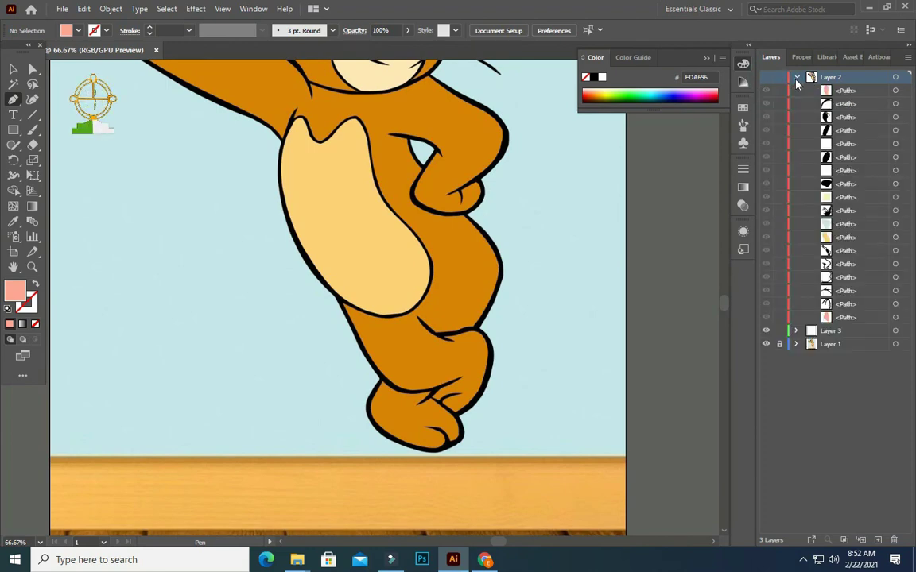
left_click(12, 69)
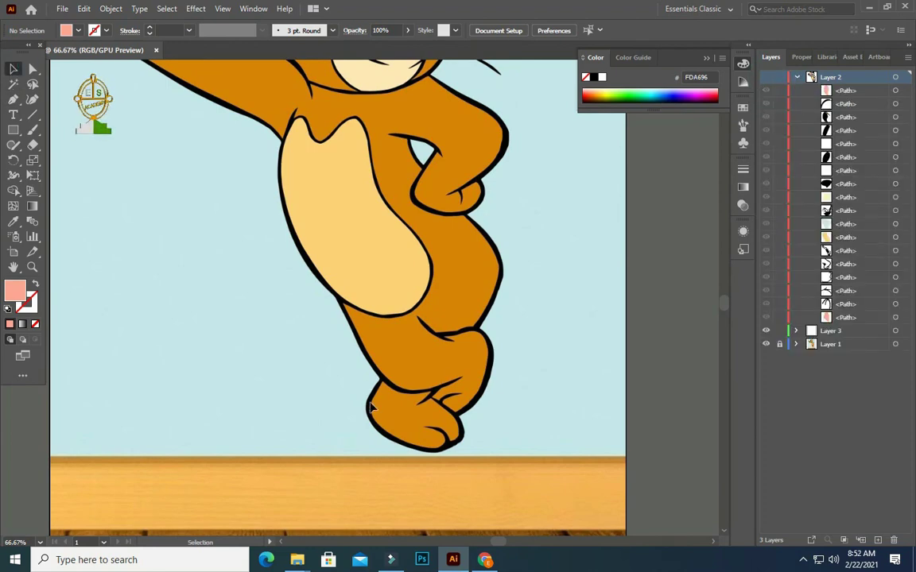
scroll(369, 406, "down", 3)
scroll(338, 302, "up", 1)
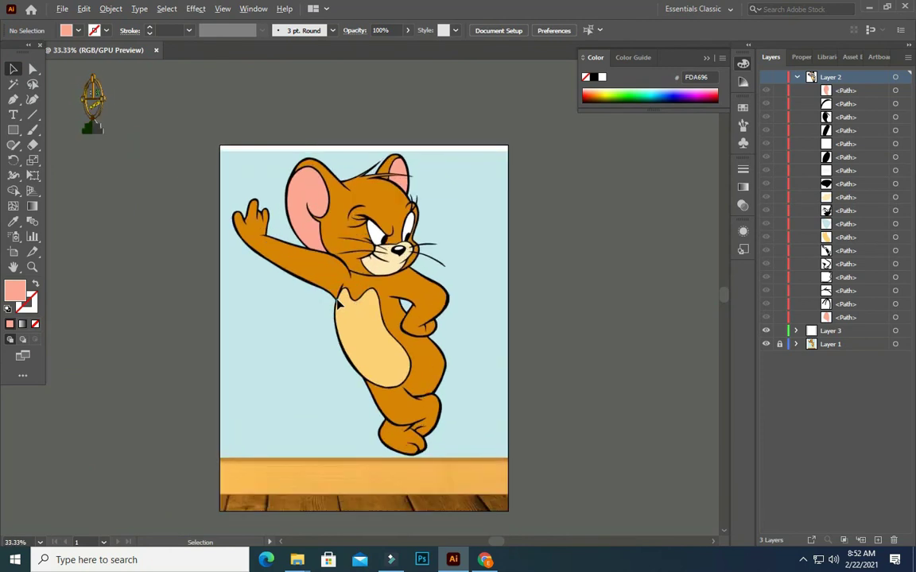
scroll(348, 318, "up", 1)
left_click(772, 76)
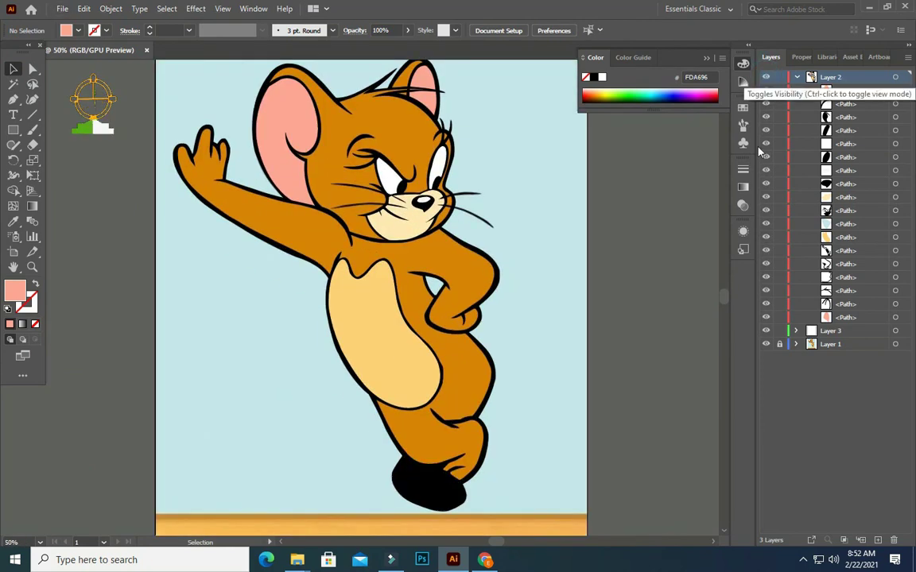
left_click(466, 493)
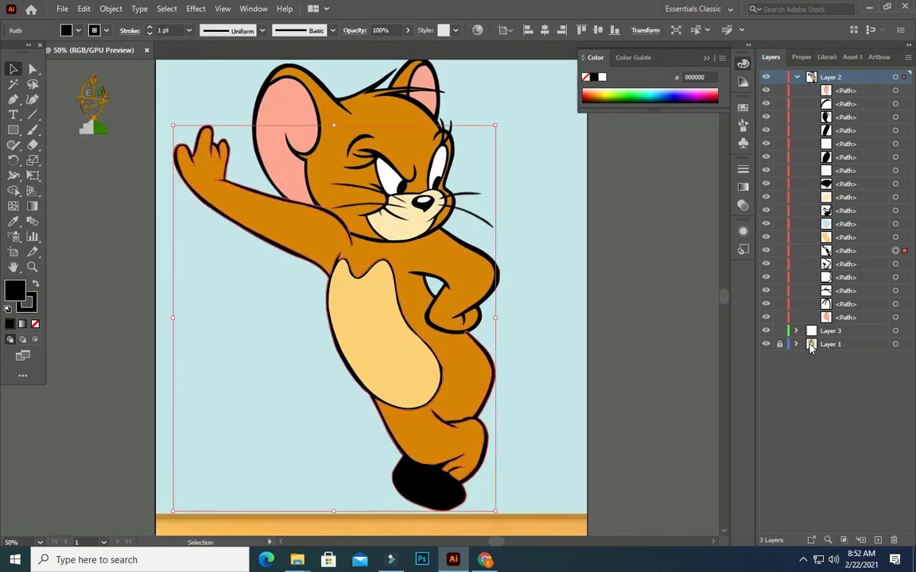
- Hide the black foot shape and switch to the Pen tool
left_click(766, 250)
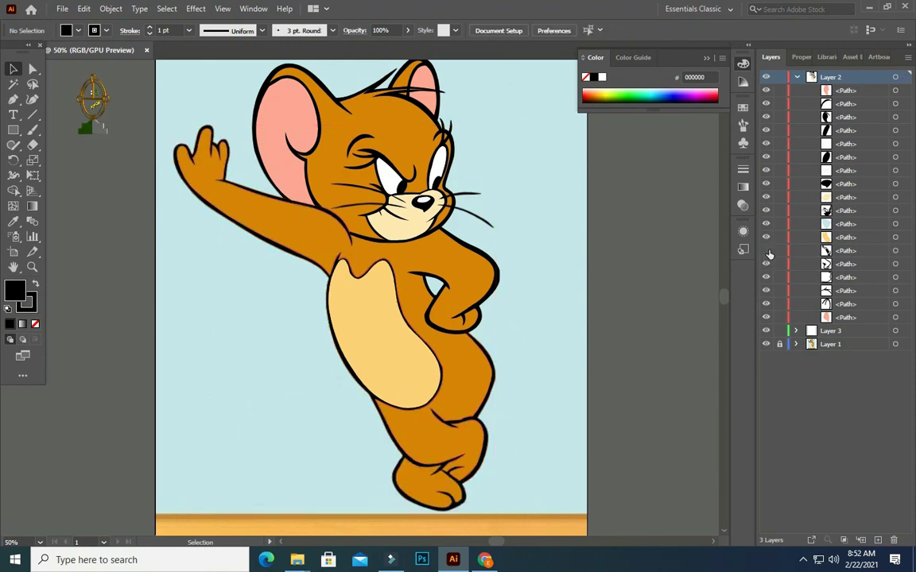
scroll(429, 381, "down", 2)
scroll(429, 398, "up", 1)
key("p")
scroll(426, 405, "up", 2)
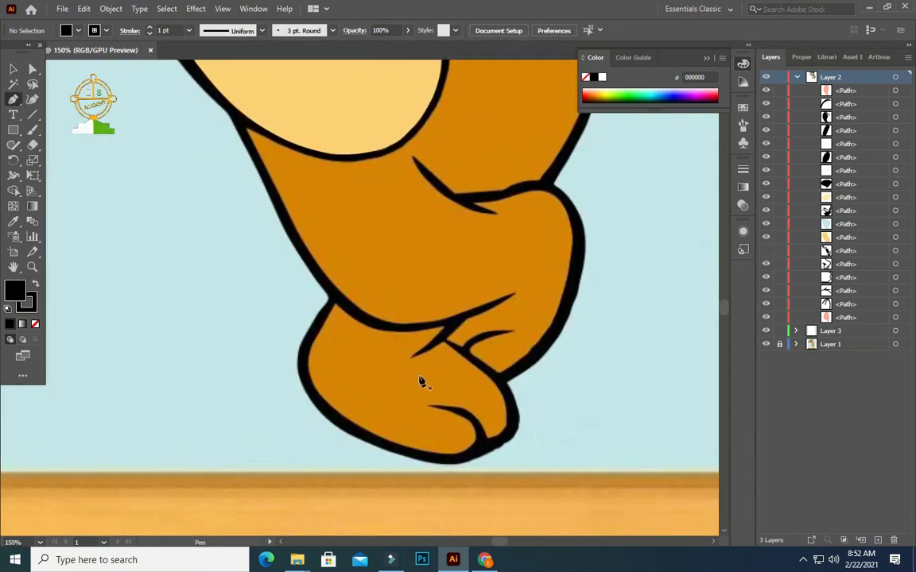
scroll(379, 403, "up", 1)
scroll(469, 357, "up", 1)
- Trace an unfilled toe crease path curving along the foot's top, left side and bottom
left_click(465, 346)
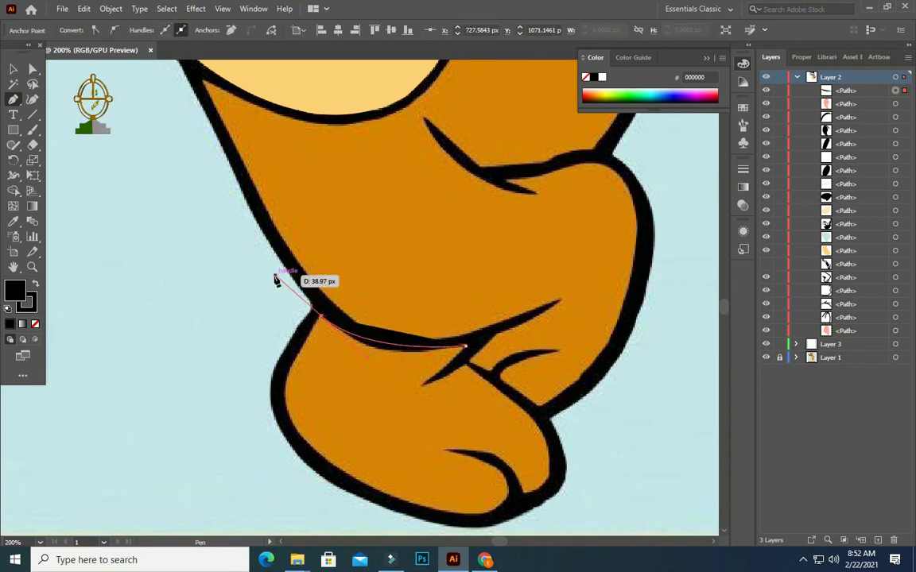
left_click(35, 324)
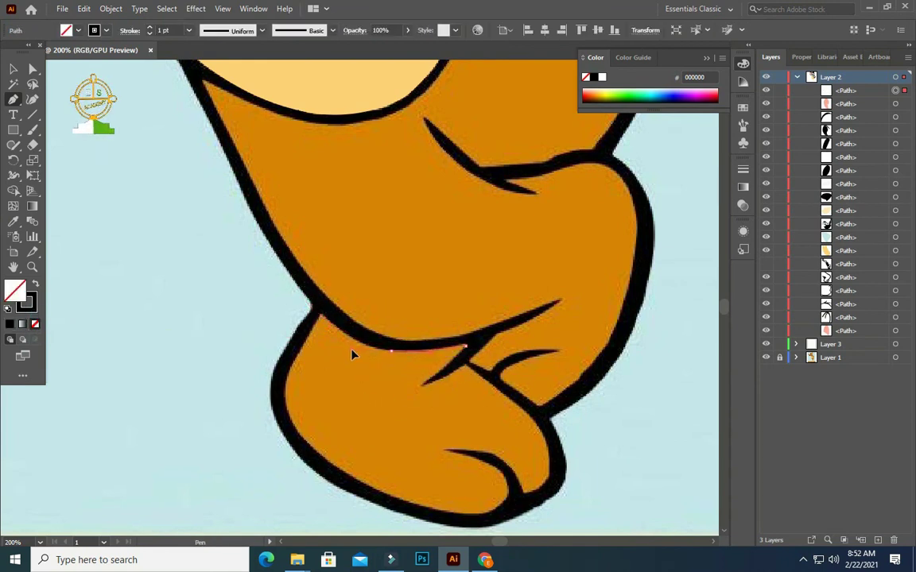
mouse_move(315, 313)
left_mouse_down()
mouse_move(322, 322)
mouse_move(291, 282)
left_mouse_up()
left_click_drag(286, 405, 326, 459)
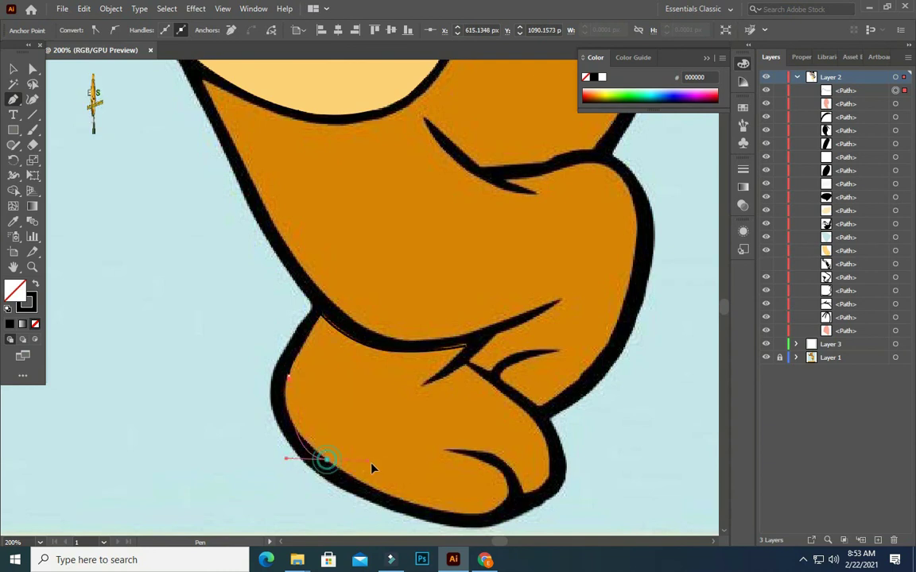
mouse_move(461, 512)
left_mouse_down()
mouse_move(523, 517)
mouse_move(506, 488)
mouse_move(517, 439)
left_mouse_up()
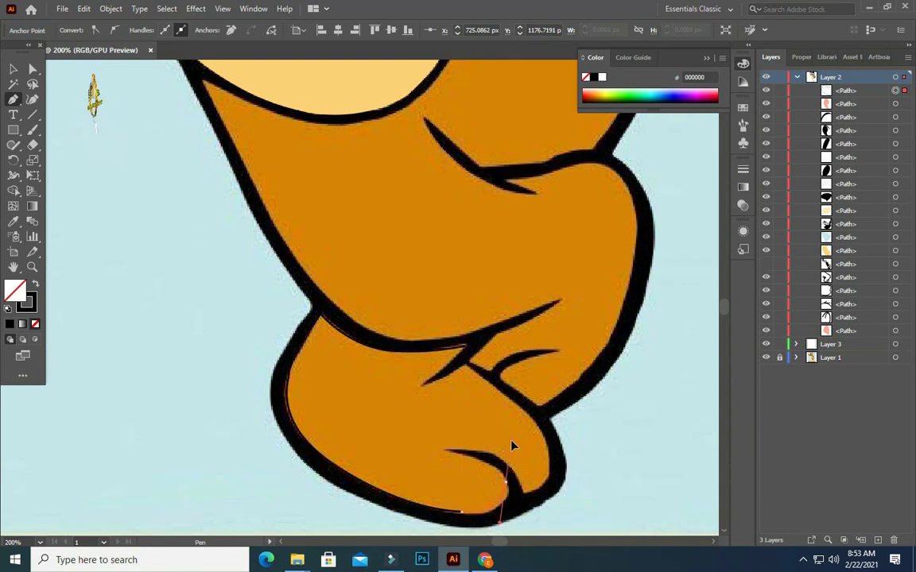
key("ctrl+z")
mouse_move(466, 512)
left_mouse_down()
mouse_move(491, 518)
mouse_move(517, 487)
mouse_move(490, 457)
mouse_move(426, 455)
left_mouse_up()
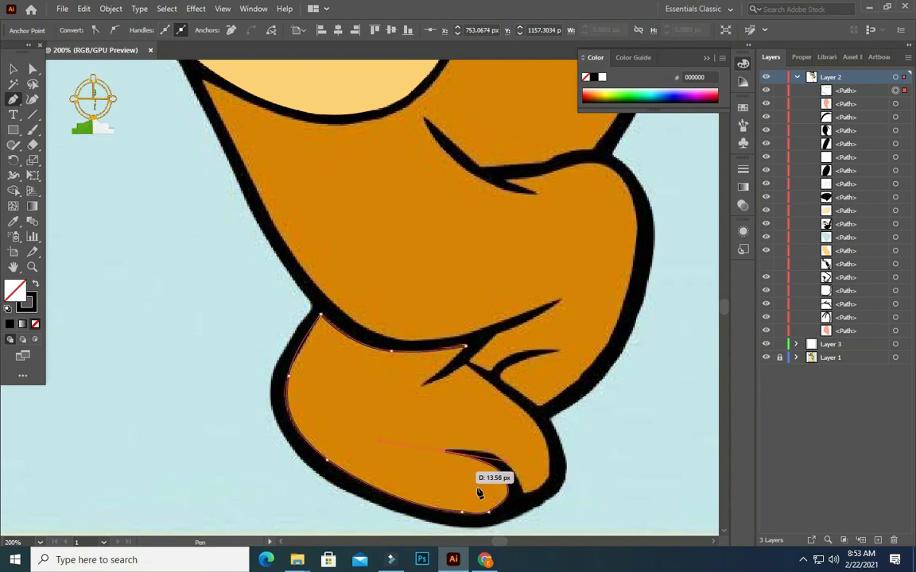
left_click(525, 494)
scroll(525, 414, "down", 2)
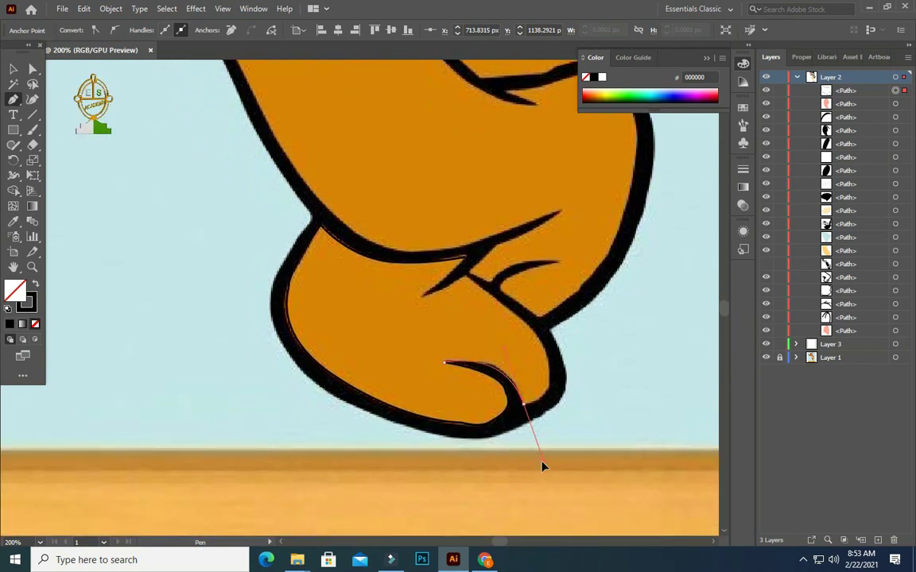
scroll(534, 465, "up", 2)
scroll(555, 465, "up", 2)
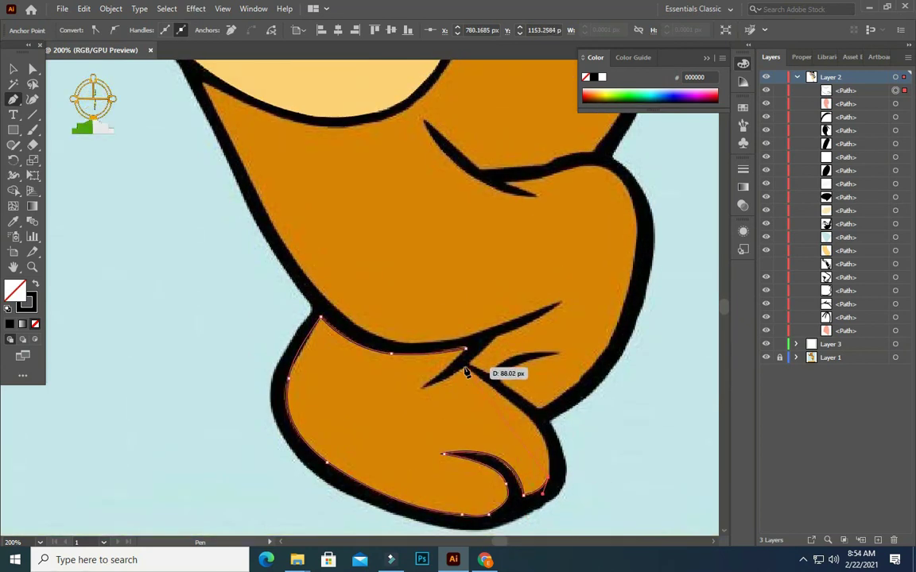
key("Escape")
- Start a second path from the toe tracing the lower foot outline
left_click(548, 477)
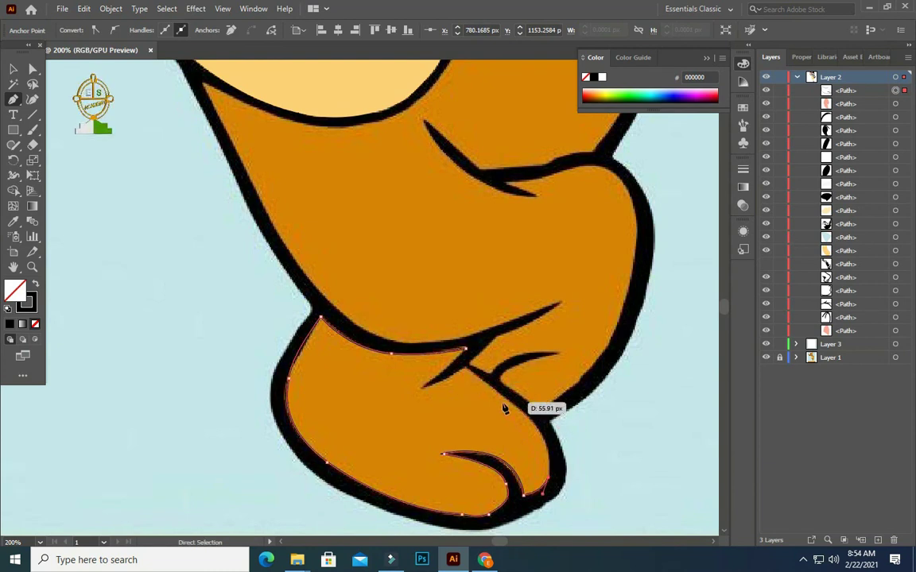
left_click_drag(524, 415, 491, 395)
mouse_move(465, 347)
left_mouse_down()
mouse_move(470, 379)
mouse_move(422, 396)
mouse_move(469, 359)
left_mouse_up()
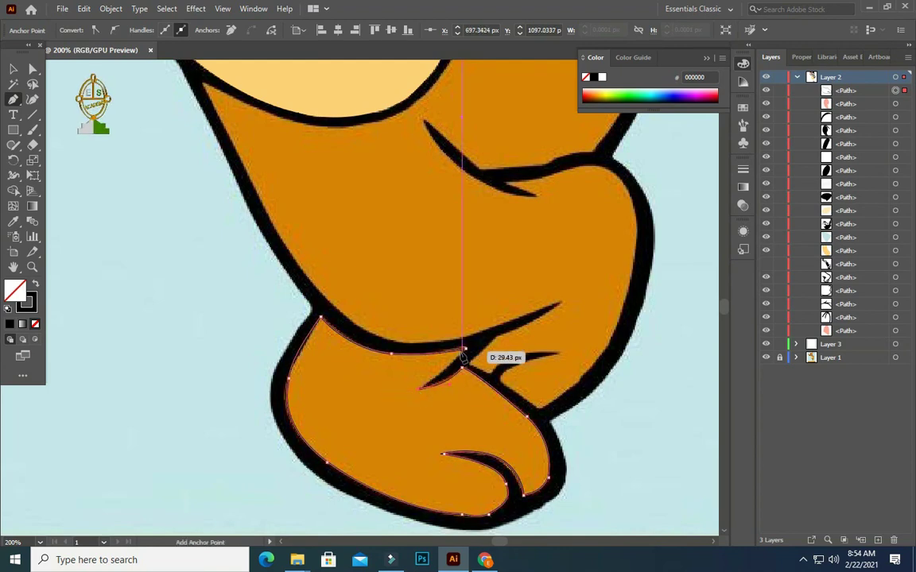
scroll(476, 372, "down", 3)
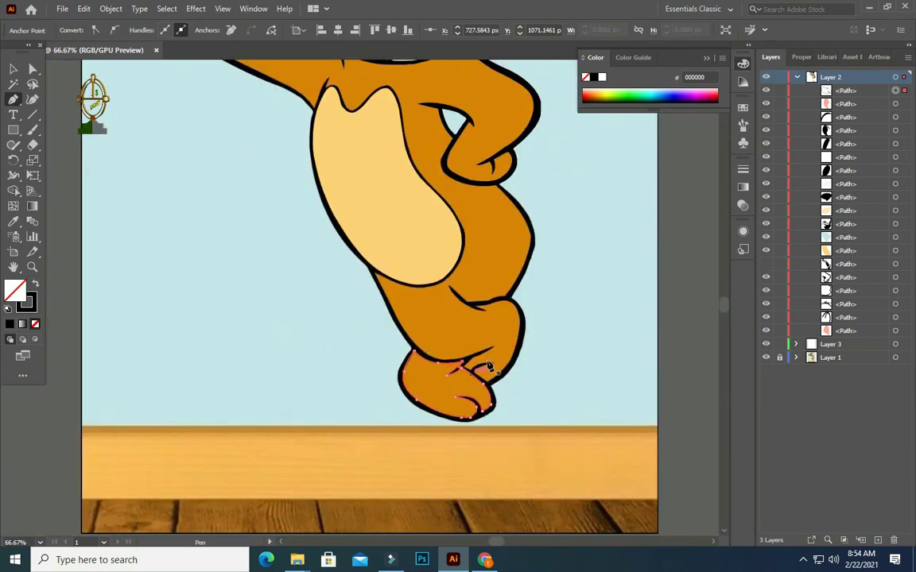
- Fill the foot path with the body's orange D78304 and check it without the reference
left_click(13, 221)
left_click(436, 379)
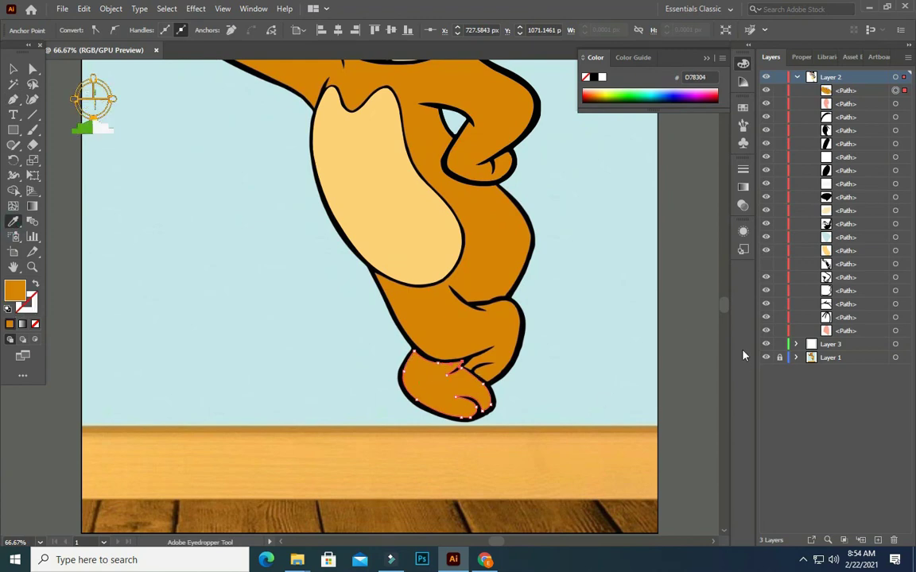
scroll(501, 337, "down", 2)
left_click(765, 356)
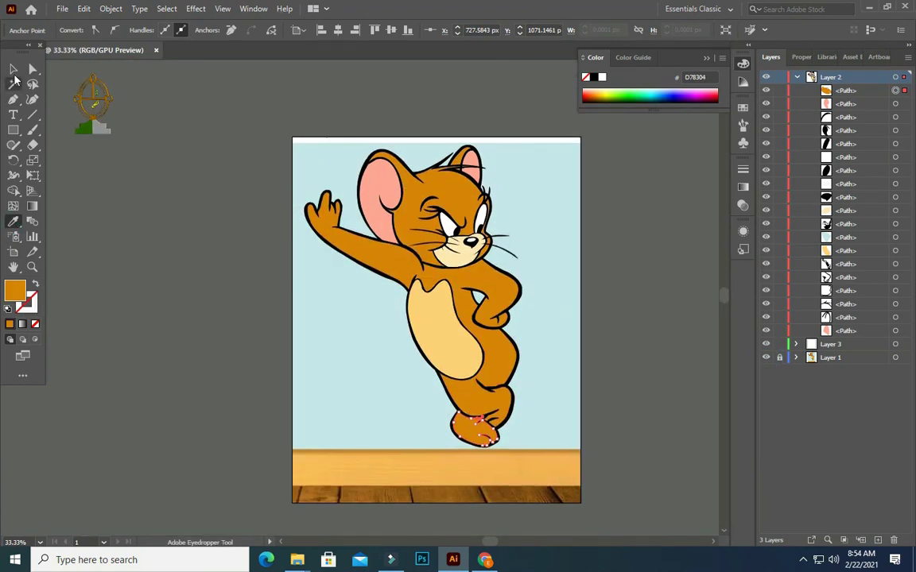
left_click(13, 70)
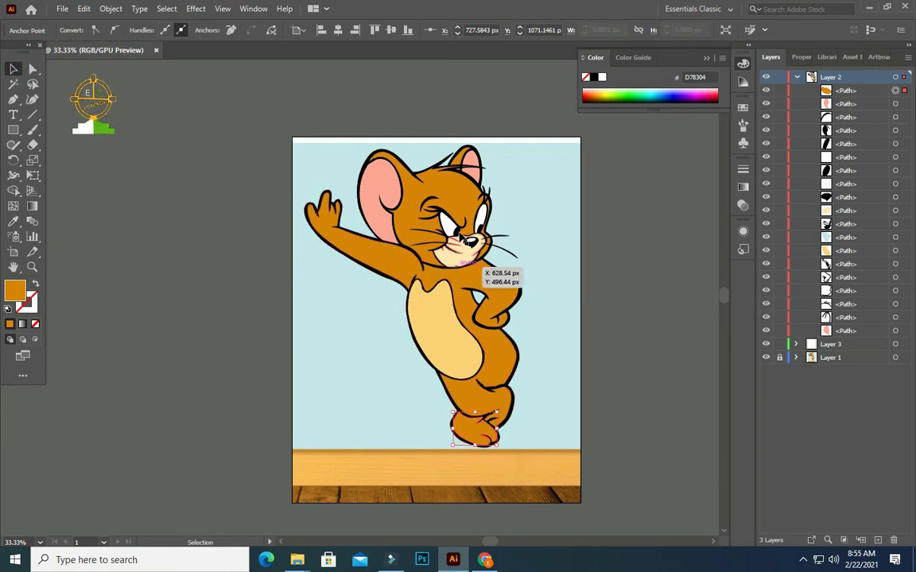
scroll(445, 204, "down", 1)
left_click(465, 387)
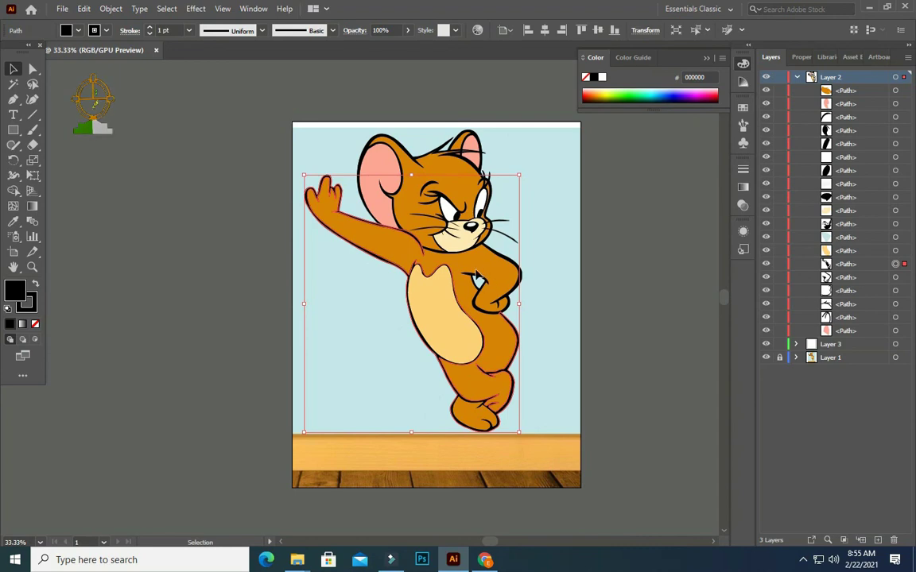
left_click(599, 237)
- Toggle the reference layer off and on to check the coloured foot, then deselect
left_click(797, 77)
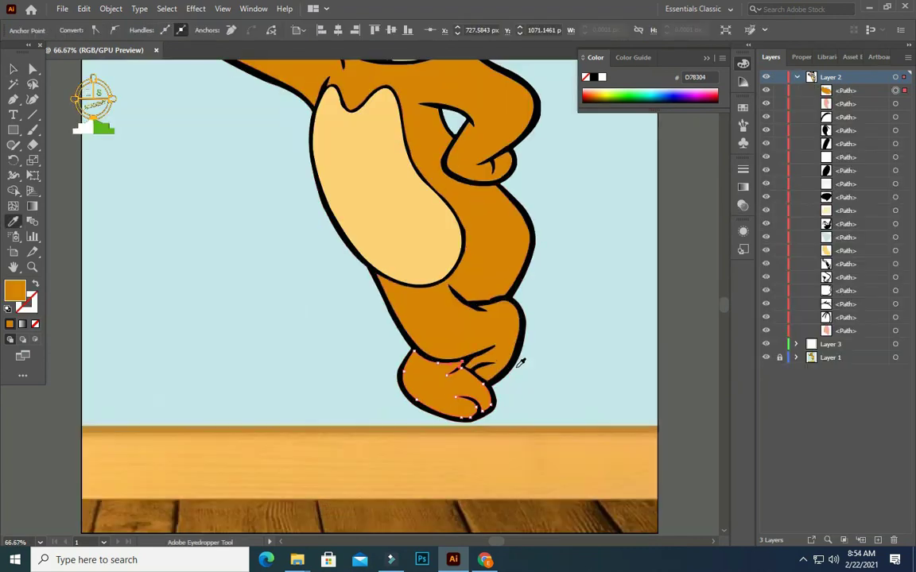
scroll(517, 357, "down", 2)
scroll(493, 334, "up", 3)
left_click(767, 358)
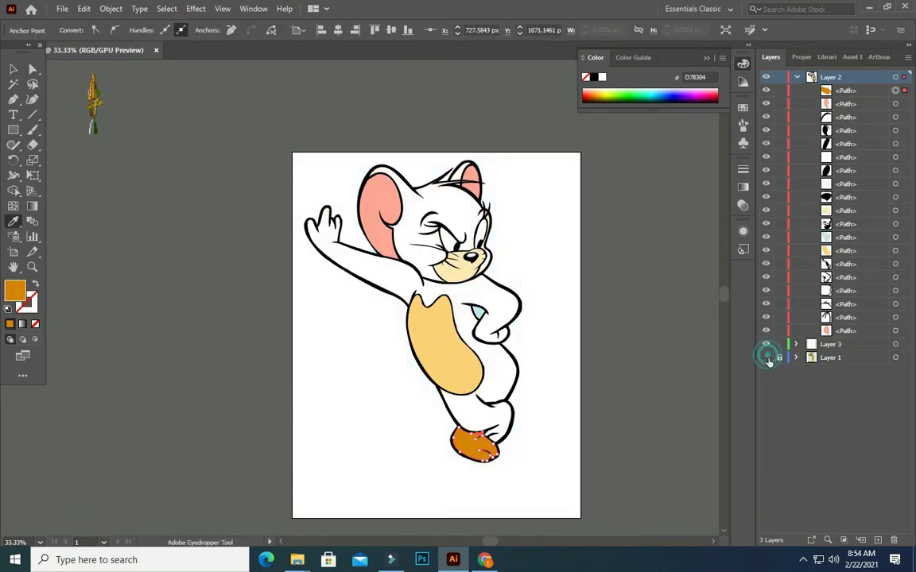
scroll(480, 407, "down", 1)
left_click(767, 358)
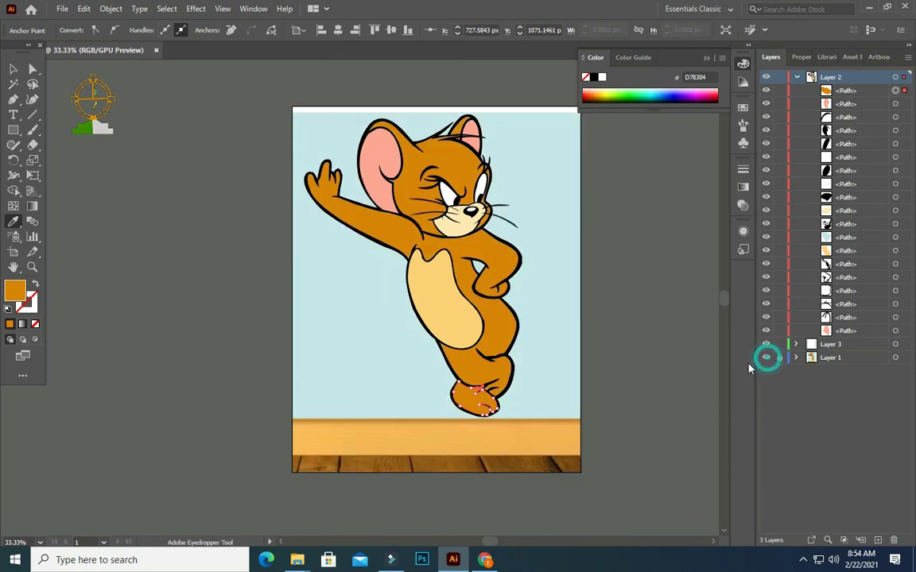
left_click(14, 70)
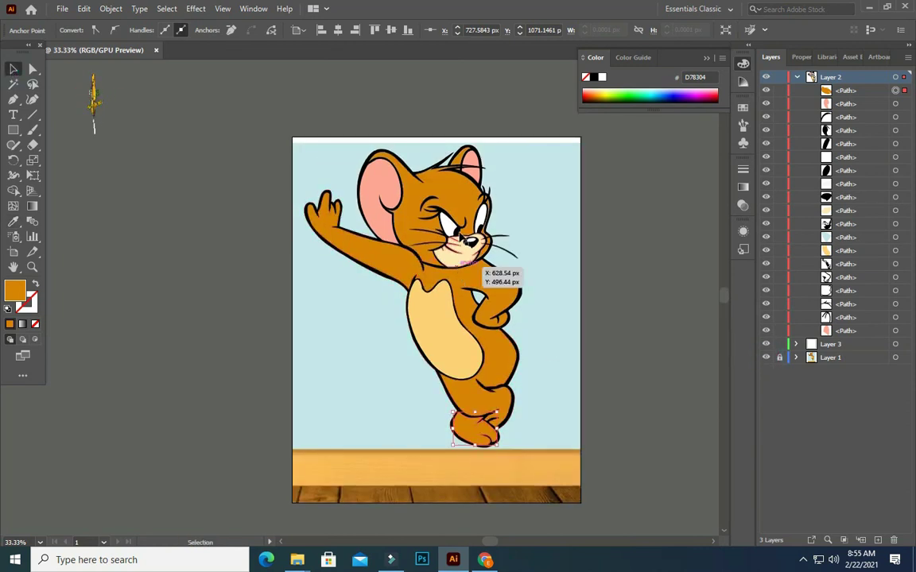
scroll(513, 387, "down", 1)
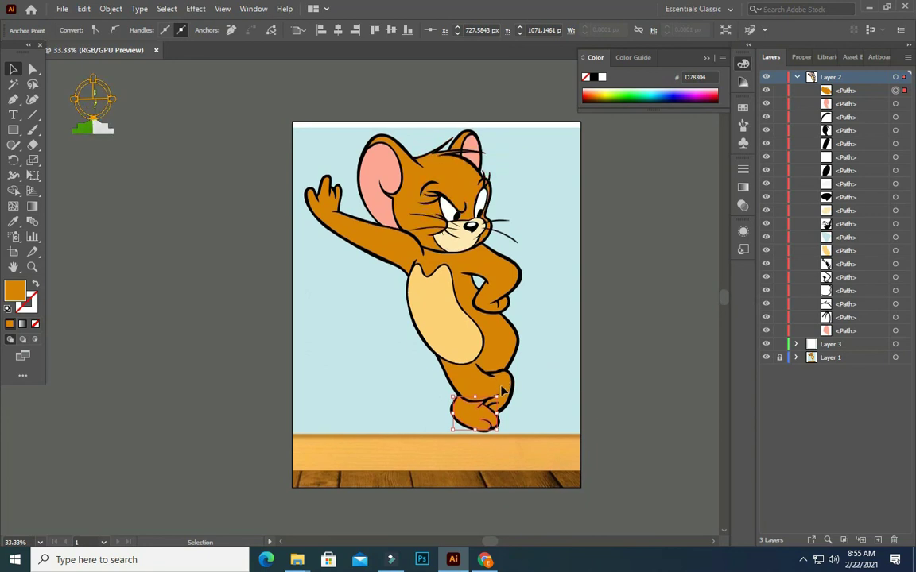
left_click(466, 388)
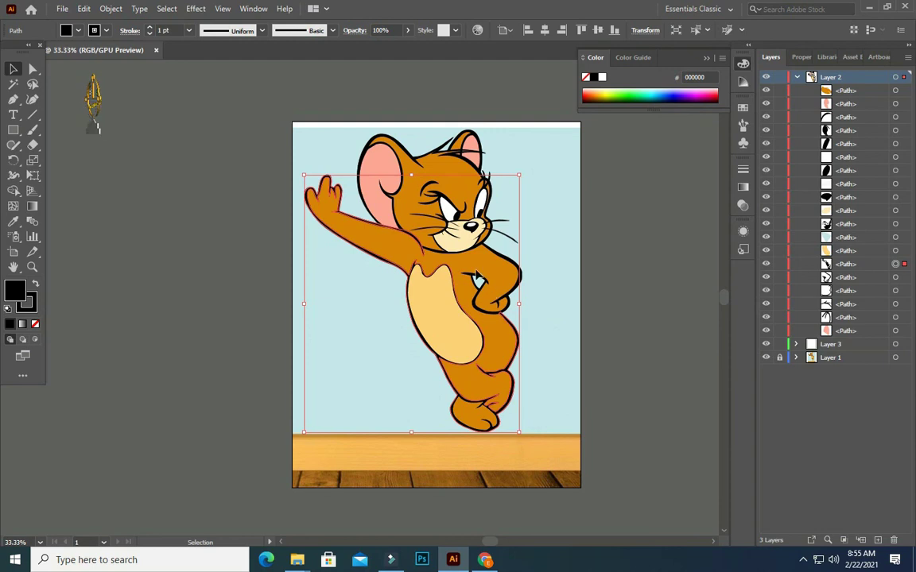
left_click(601, 236)
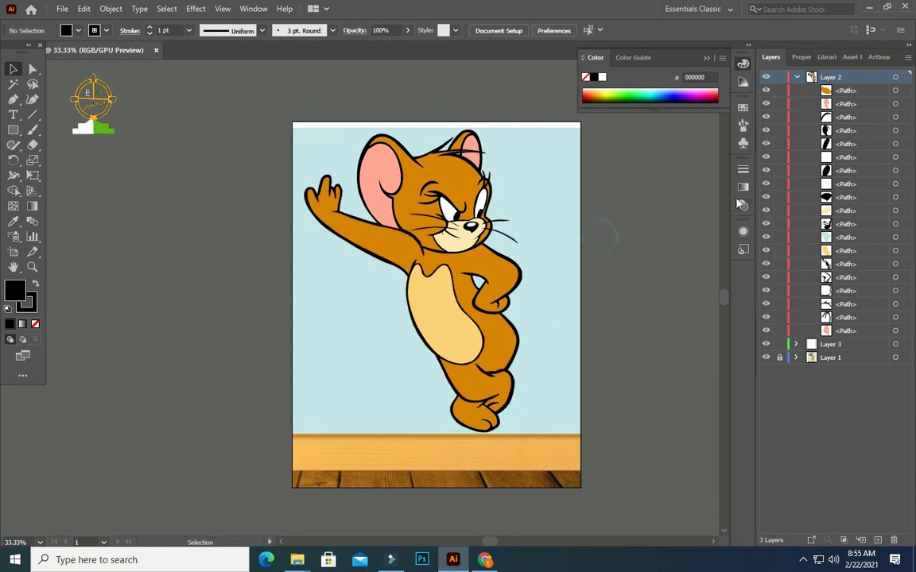
- Start a new Pen path at the top of Jerry's ear and curve it down the inner ear
left_click(797, 78)
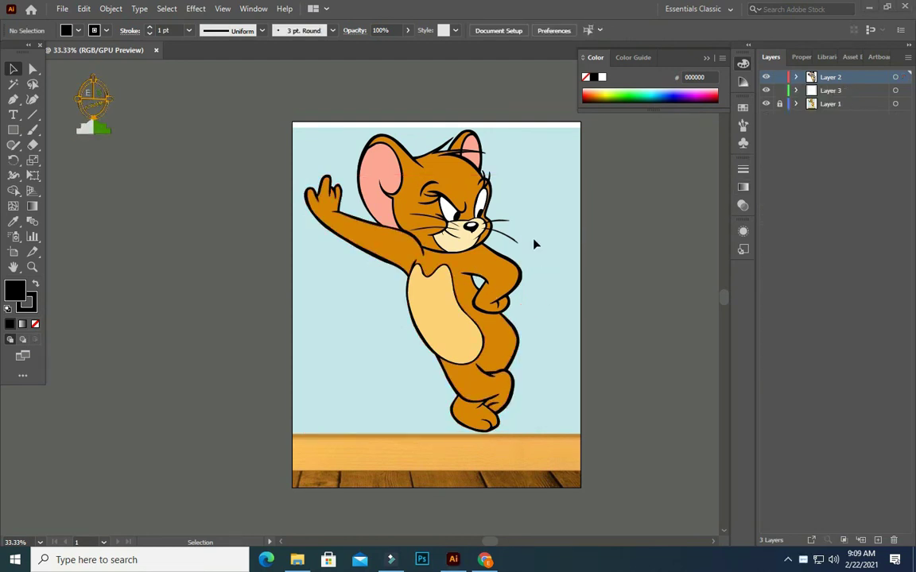
scroll(524, 234, "up", 1)
scroll(477, 183, "up", 1)
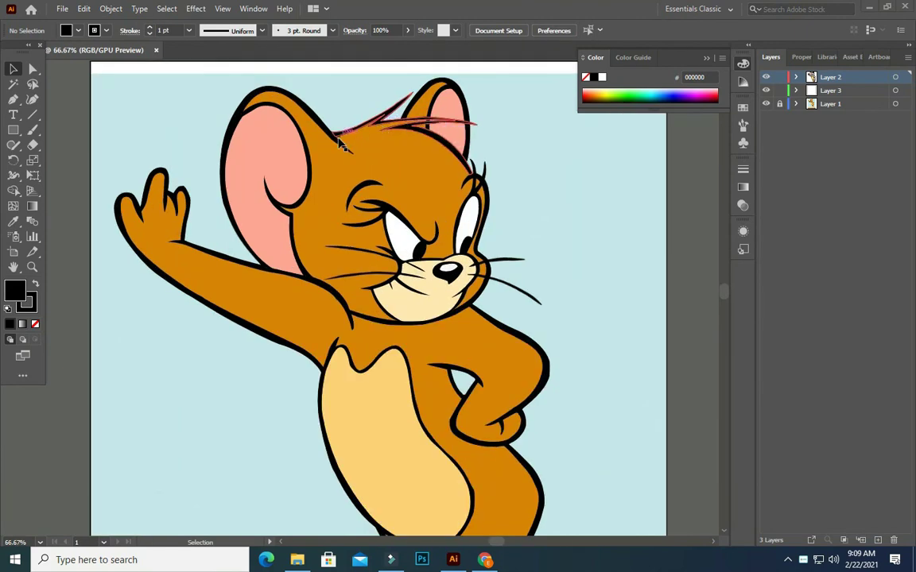
left_click(13, 100)
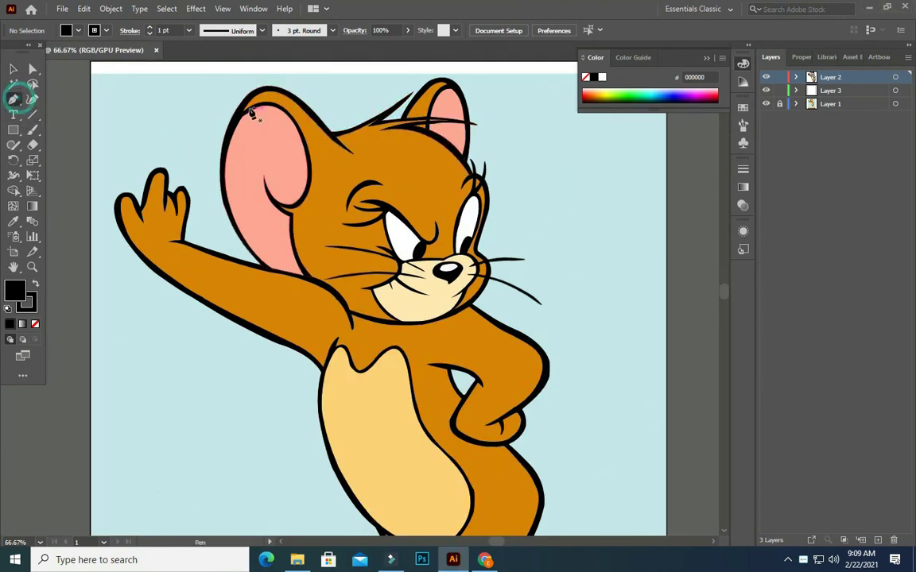
left_click(251, 114)
scroll(276, 147, "up", 1)
left_click(413, 169)
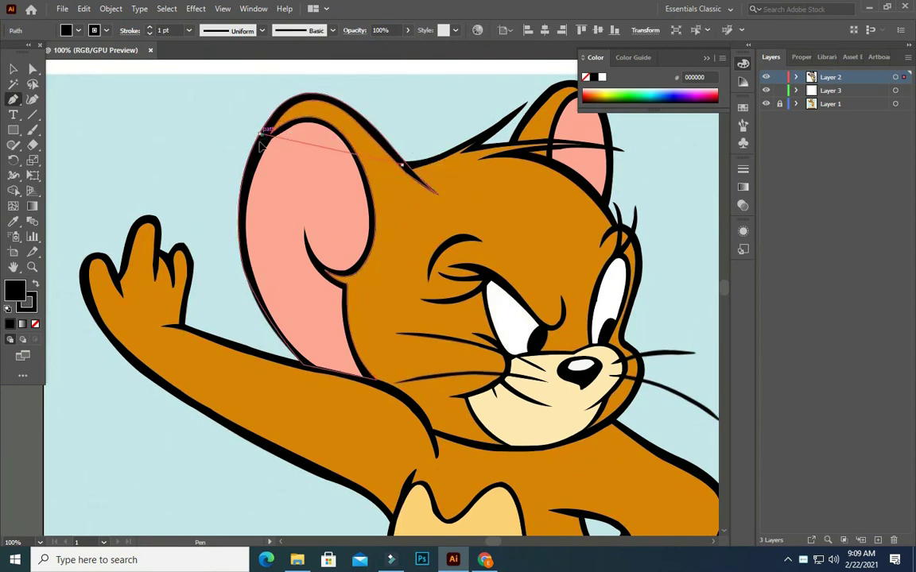
key("ctrl+z")
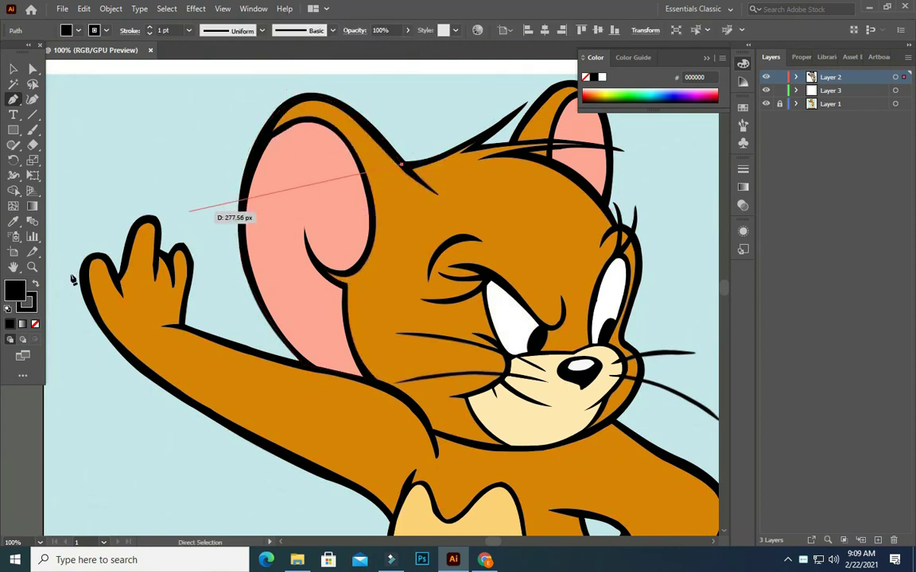
left_click(264, 136)
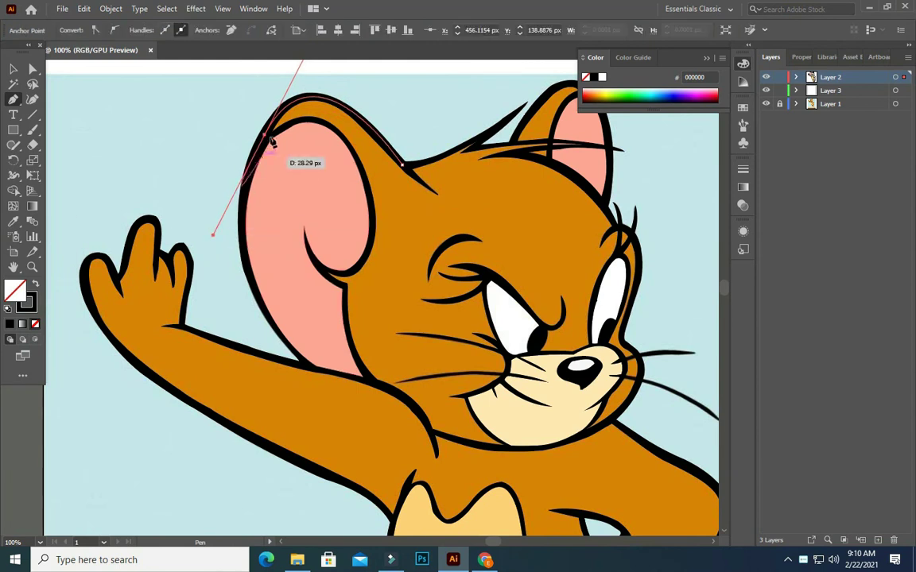
mouse_move(371, 237)
left_mouse_down()
mouse_move(377, 362)
mouse_move(368, 417)
left_mouse_up()
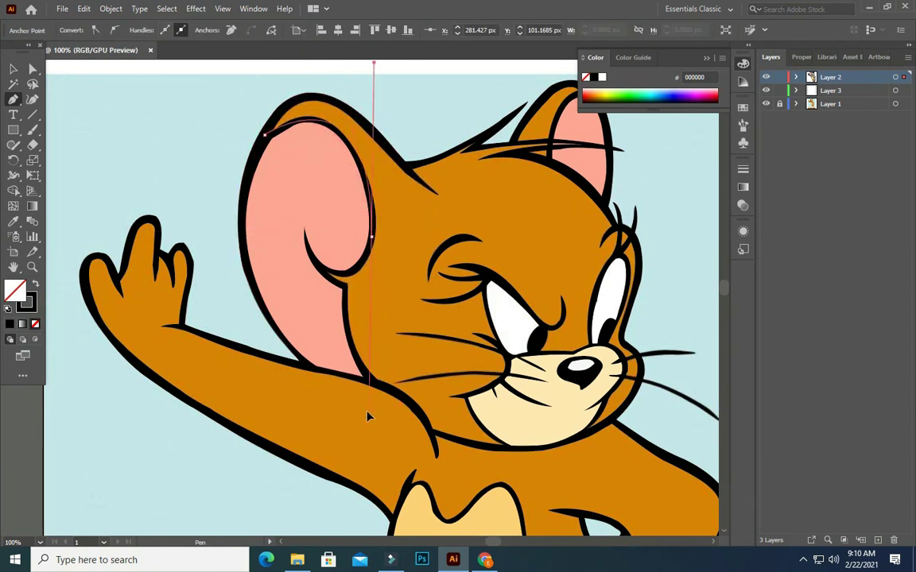
- Continue the outline around the inner ear's lower edge and down toward the arm
scroll(409, 246, "down", 1)
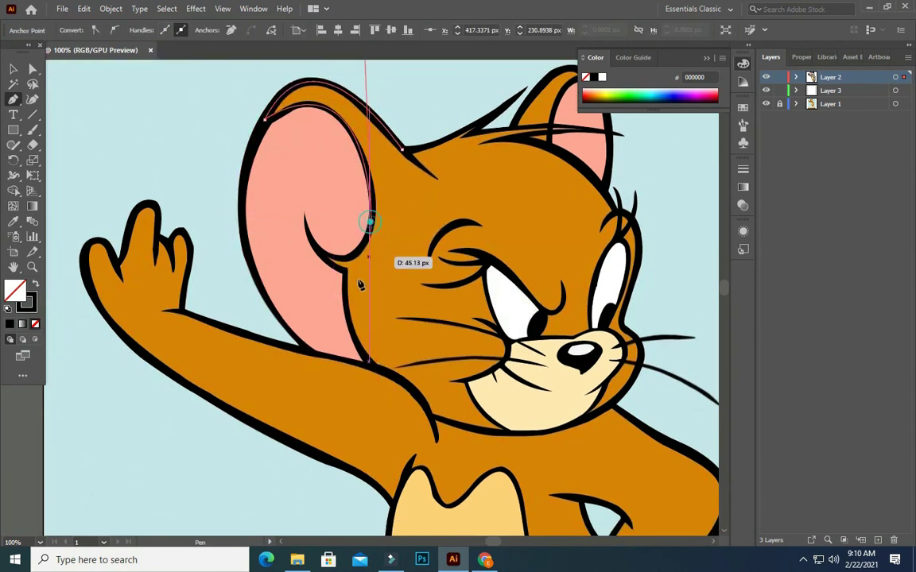
left_click(369, 221)
left_click_drag(318, 251, 270, 226)
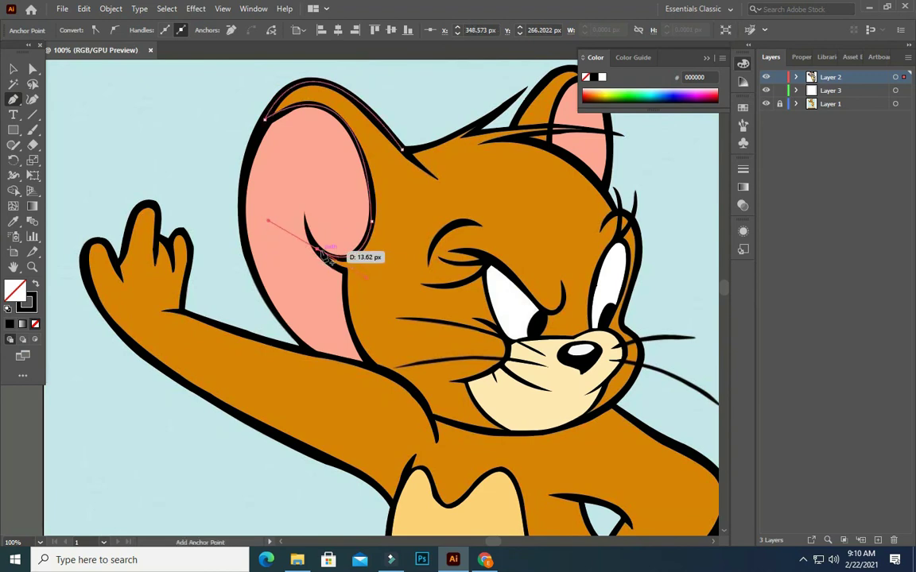
left_click(345, 275)
scroll(344, 274, "up", 4, "alt")
scroll(350, 275, "down", 3)
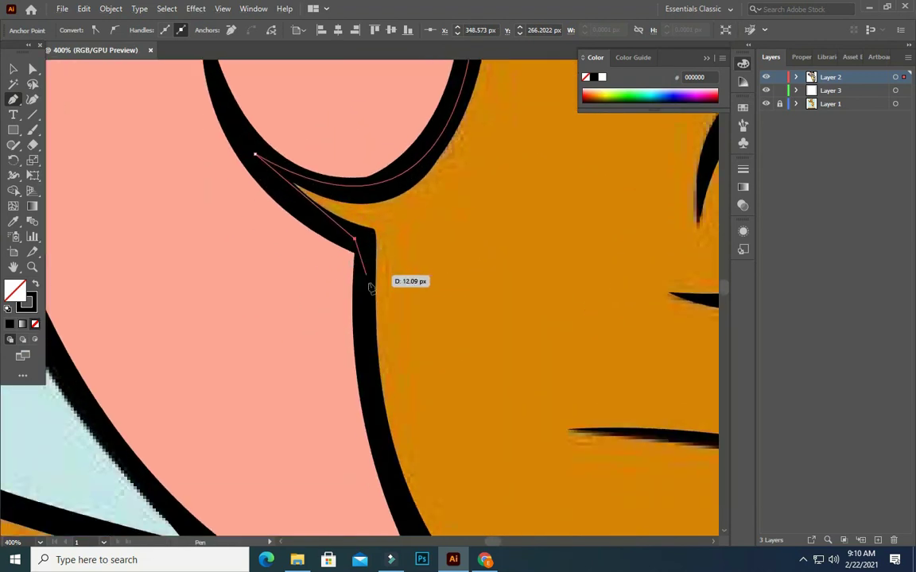
scroll(368, 267, "down", 2, "alt")
scroll(368, 268, "down", 2, "alt")
scroll(413, 342, "up", 2, "alt")
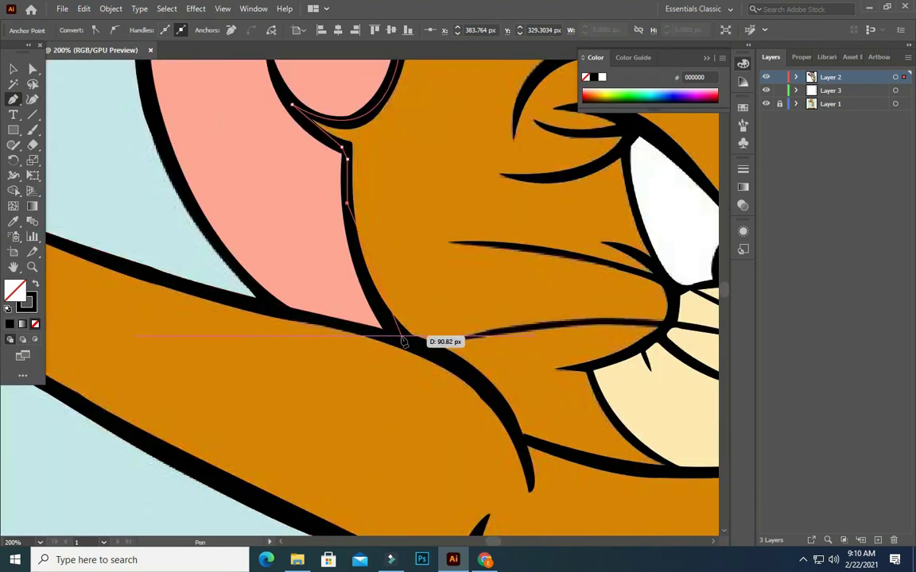
left_click_drag(402, 336, 433, 364)
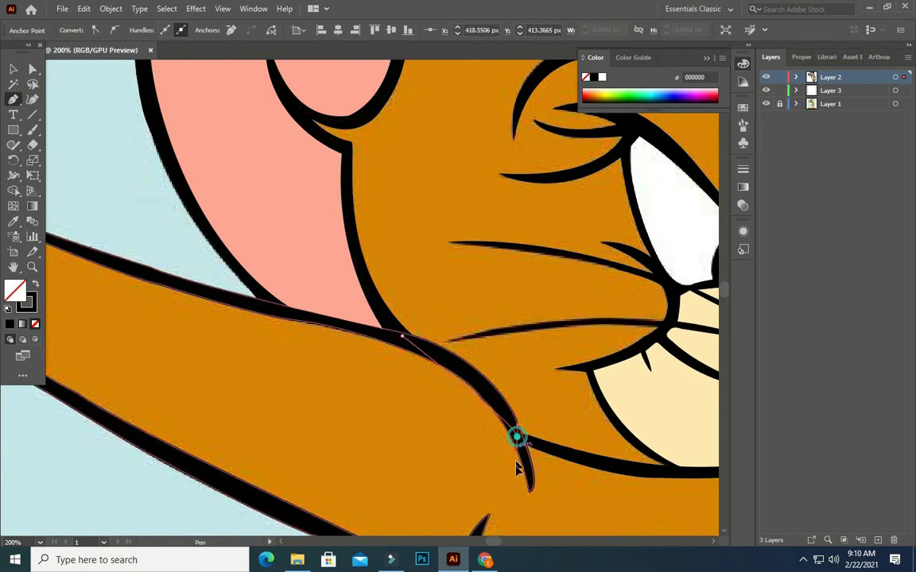
left_click(517, 436)
scroll(570, 411, "down", 2)
- Trace the head outline along the chin and up the curved cheek edge
left_click_drag(570, 411, 376, 358)
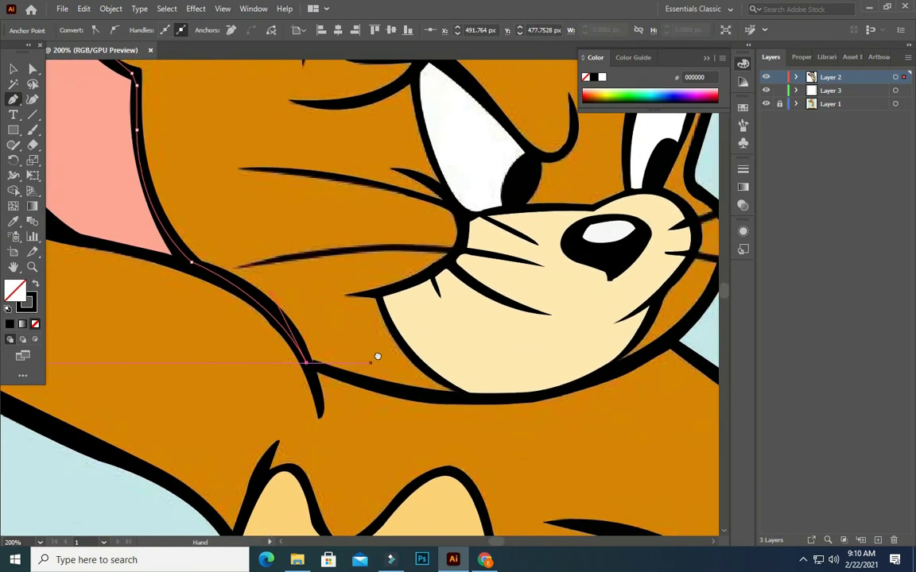
left_click(465, 401)
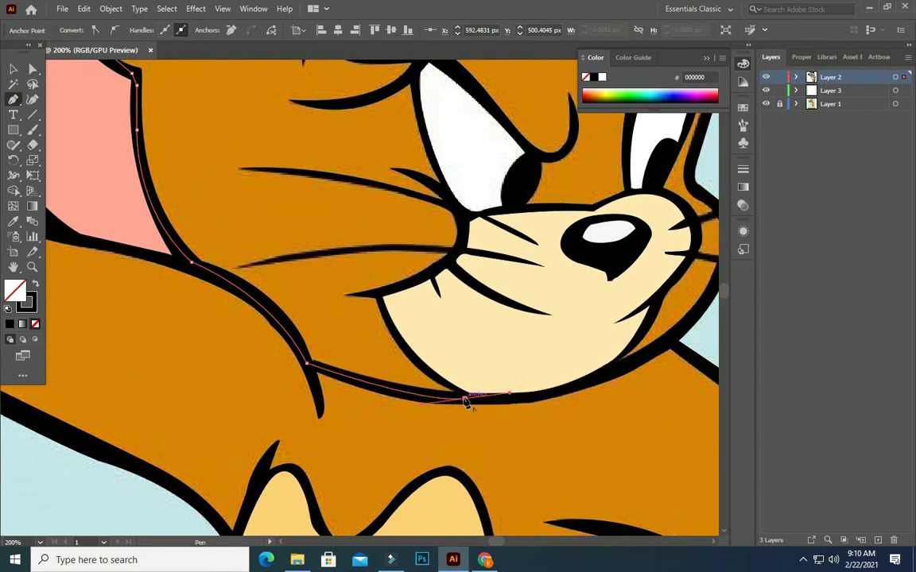
scroll(682, 336, "right", 2)
scroll(654, 236, "right", 1)
left_click_drag(579, 334, 666, 249)
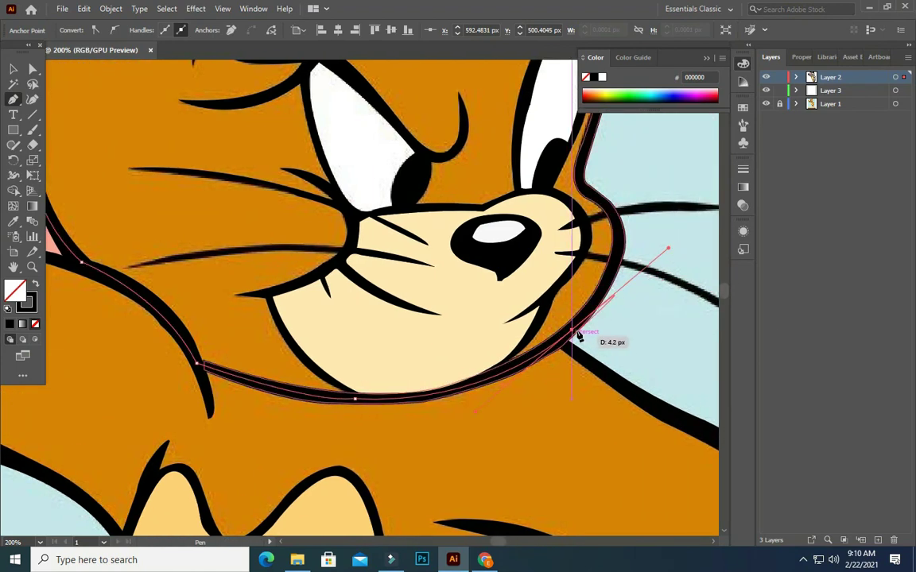
scroll(592, 316, "up", 1)
left_click_drag(583, 249, 500, 211)
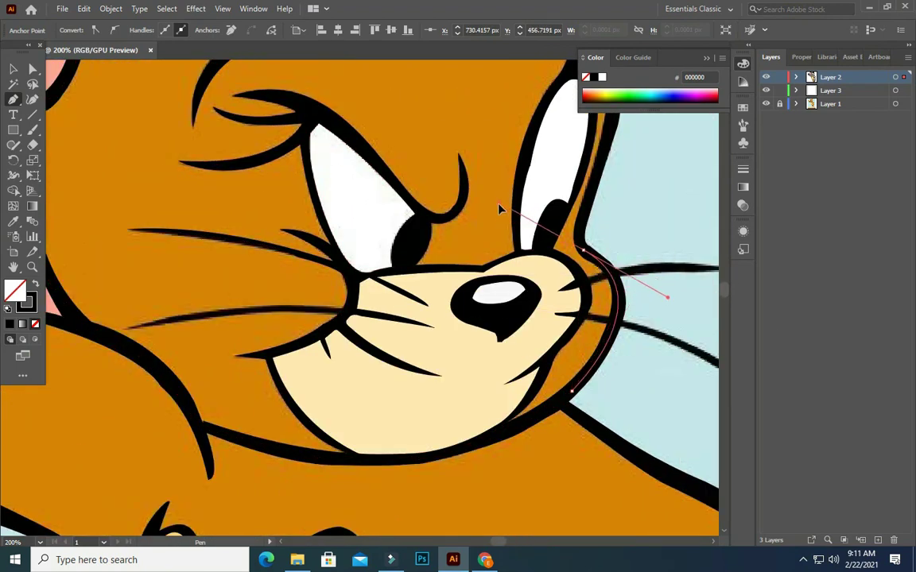
scroll(499, 211, "down", 3)
scroll(569, 247, "up", 4)
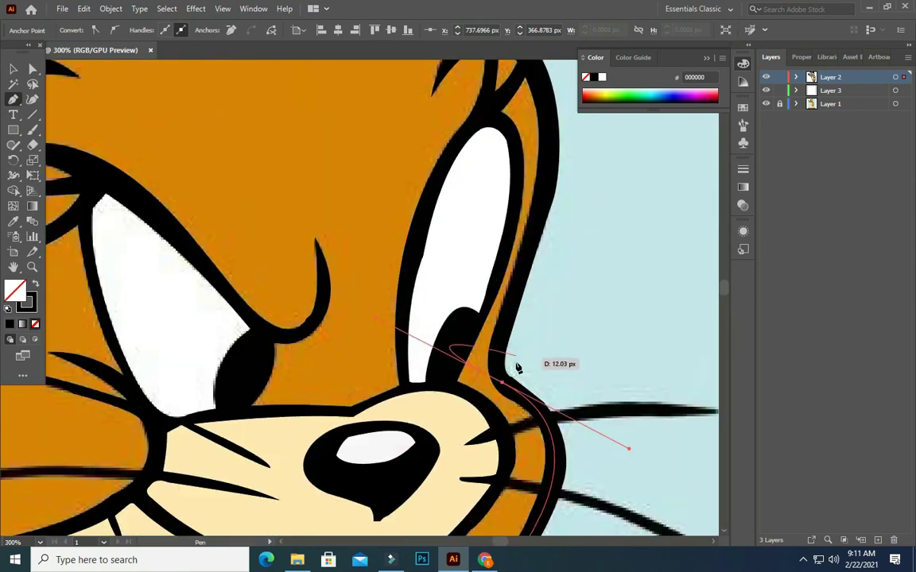
mouse_move(499, 211)
left_mouse_down()
mouse_move(499, 337)
mouse_move(522, 127)
mouse_move(577, 141)
left_mouse_up()
scroll(535, 251, "up", 2)
scroll(578, 141, "up", 5)
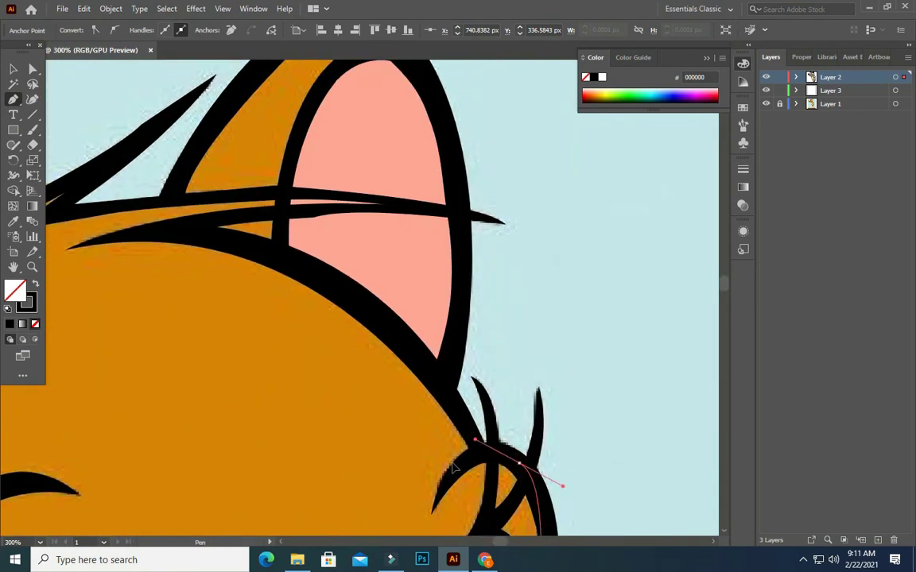
scroll(480, 406, "down", 3)
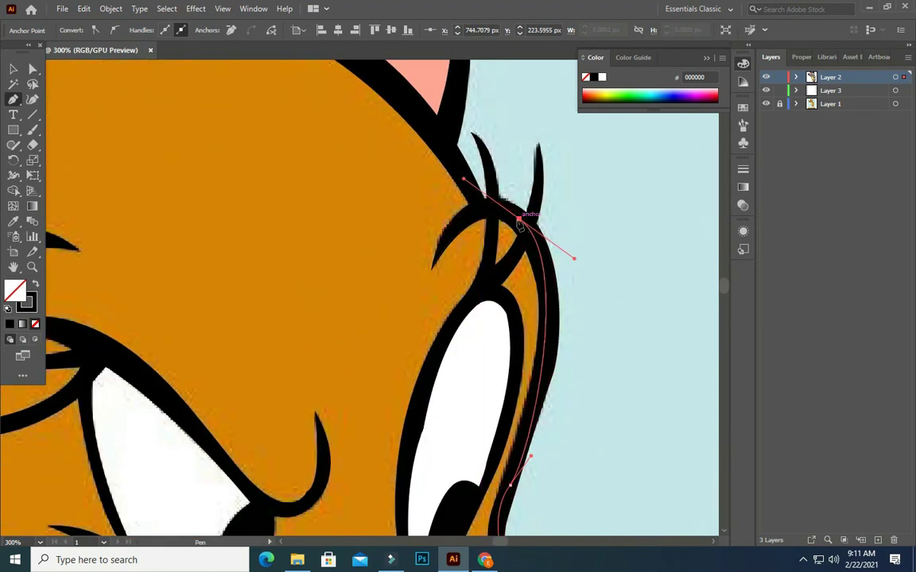
scroll(358, 143, "up", 3)
- Continue the head outline over the top hair tufts, making sharp corners at the spikes
mouse_move(276, 131)
left_mouse_down()
mouse_move(201, 112)
mouse_move(335, 353)
mouse_move(646, 321)
mouse_move(266, 328)
left_mouse_up()
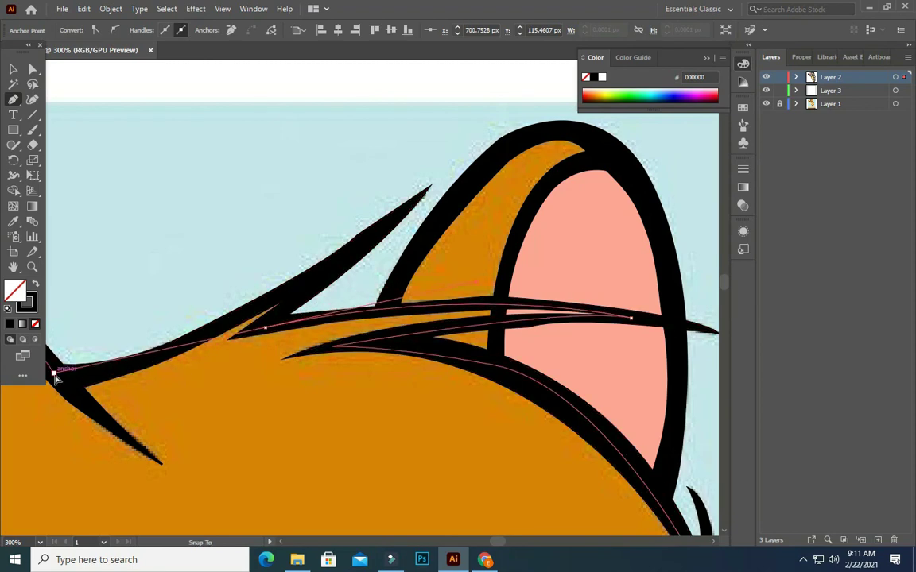
left_click_drag(364, 241, 282, 325)
left_click_drag(65, 380, 97, 443)
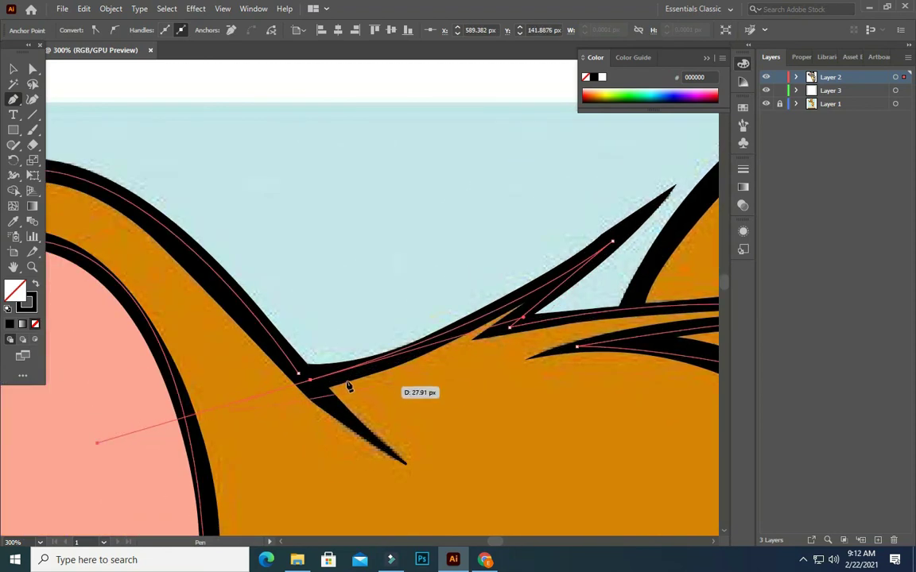
left_click_drag(310, 382, 302, 382)
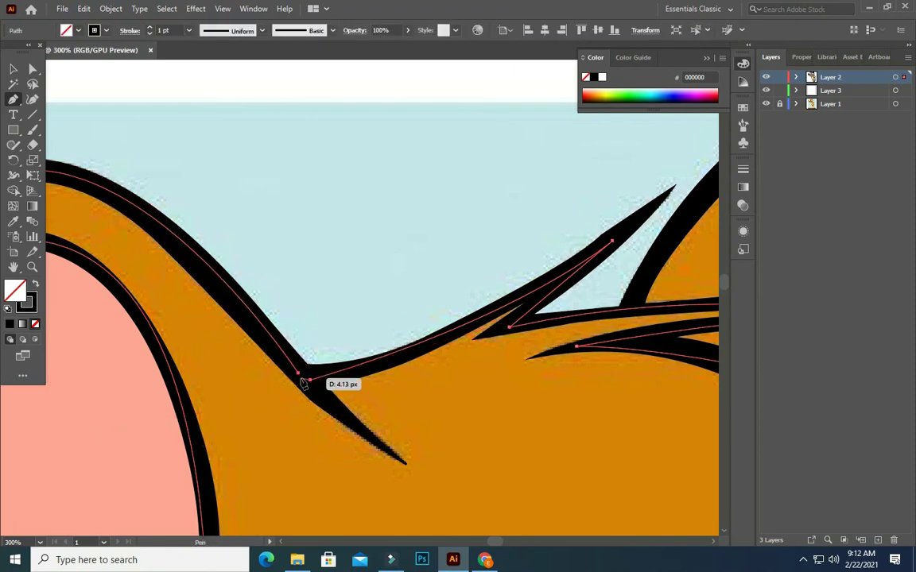
left_click(298, 375)
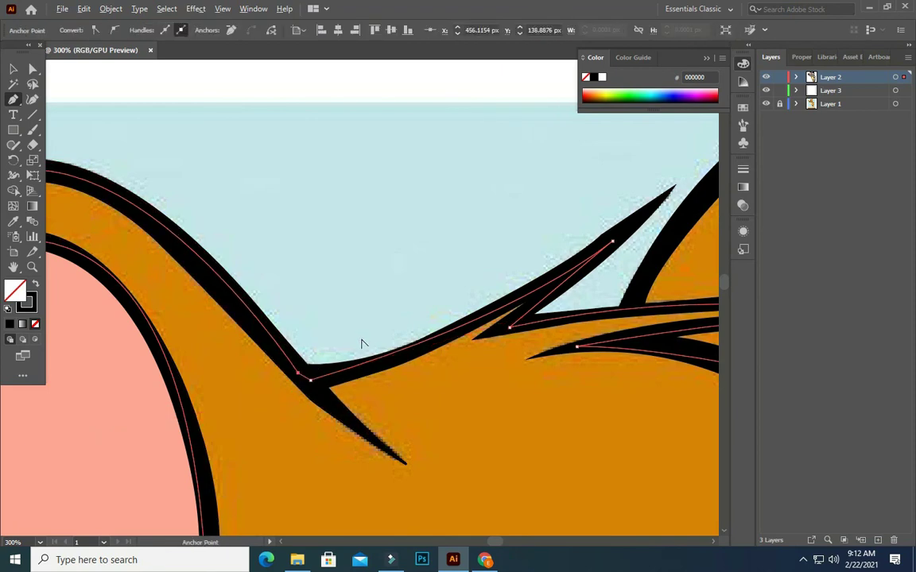
scroll(362, 344, "down", 3)
scroll(362, 343, "down", 1)
scroll(430, 406, "down", 2)
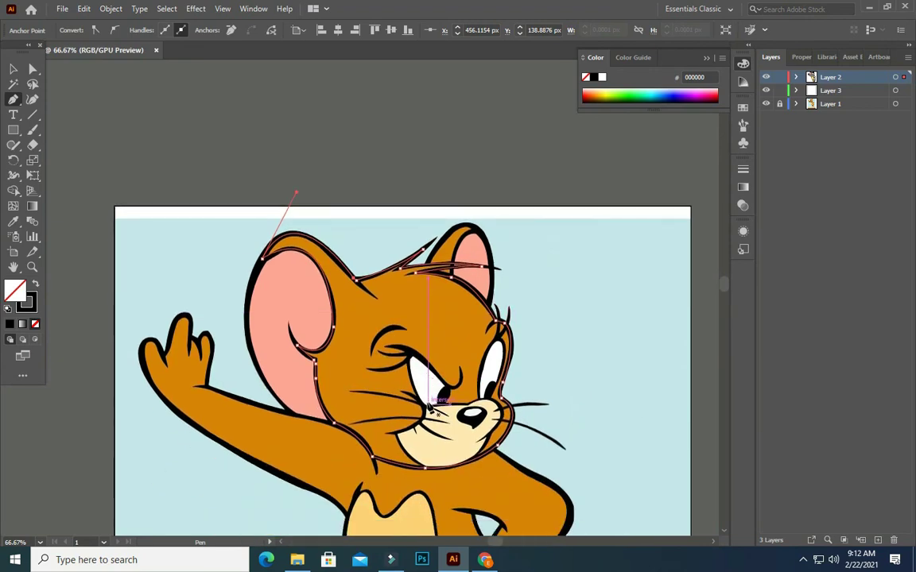
scroll(429, 406, "down", 2)
scroll(429, 405, "down", 2)
scroll(414, 238, "up", 1)
scroll(407, 219, "up", 1)
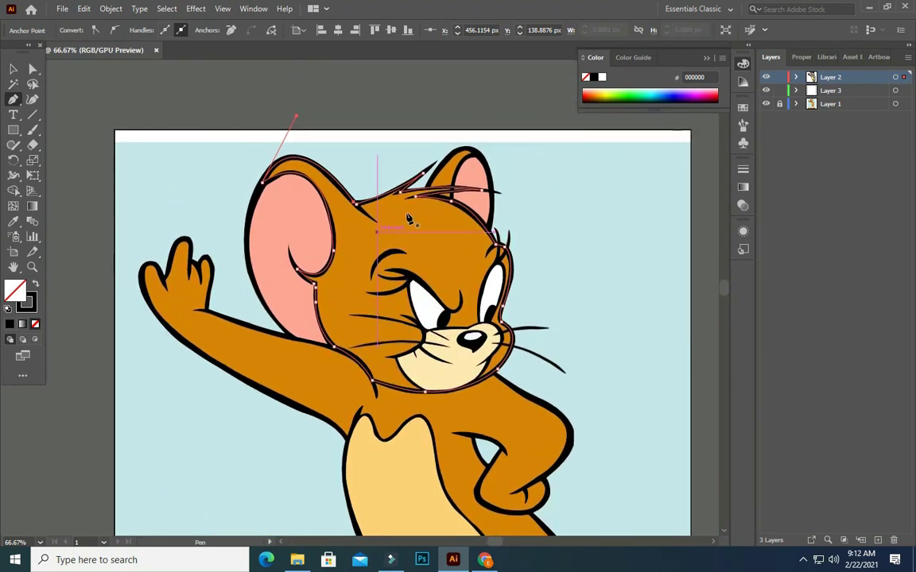
- Select the finished head path and fill it with orange D78304 sampled from the fur
left_click(13, 69)
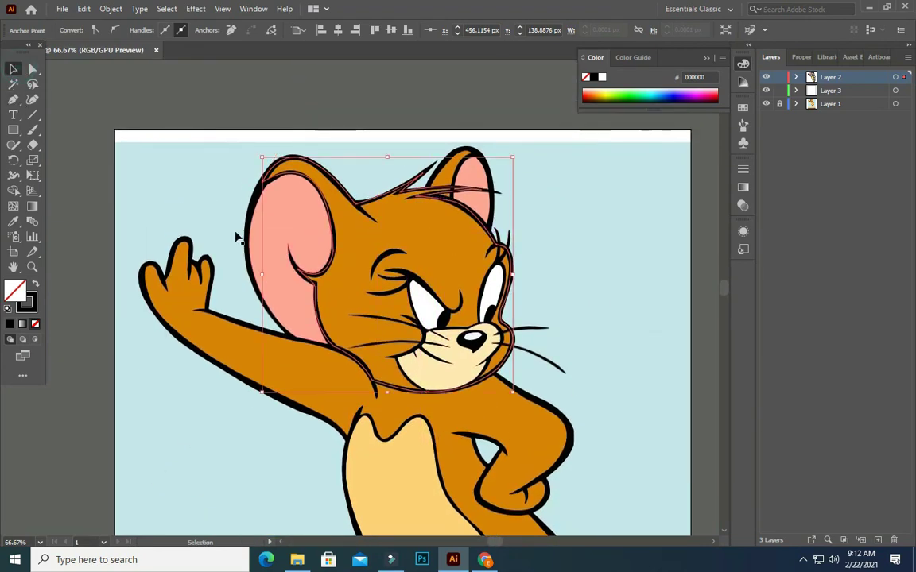
left_click(15, 224)
left_click(348, 246)
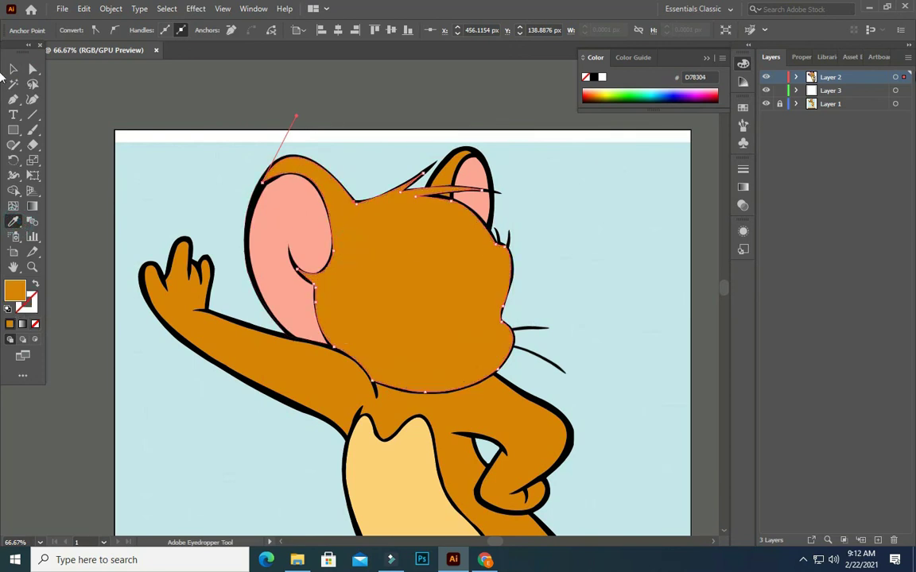
- Drag the orange head path below the eye, nose and muzzle paths in Layer 2, then zoom into the face
left_click(796, 78)
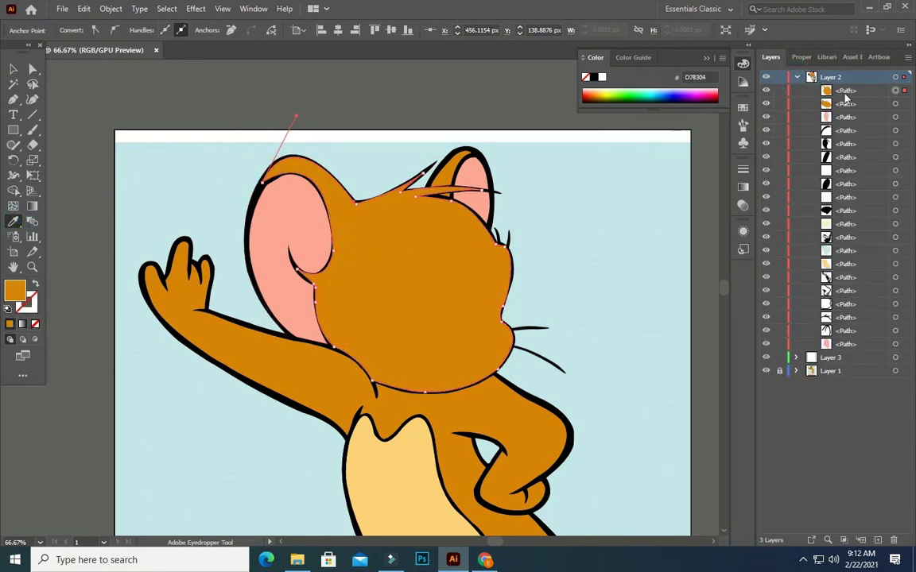
left_click_drag(846, 97, 848, 270)
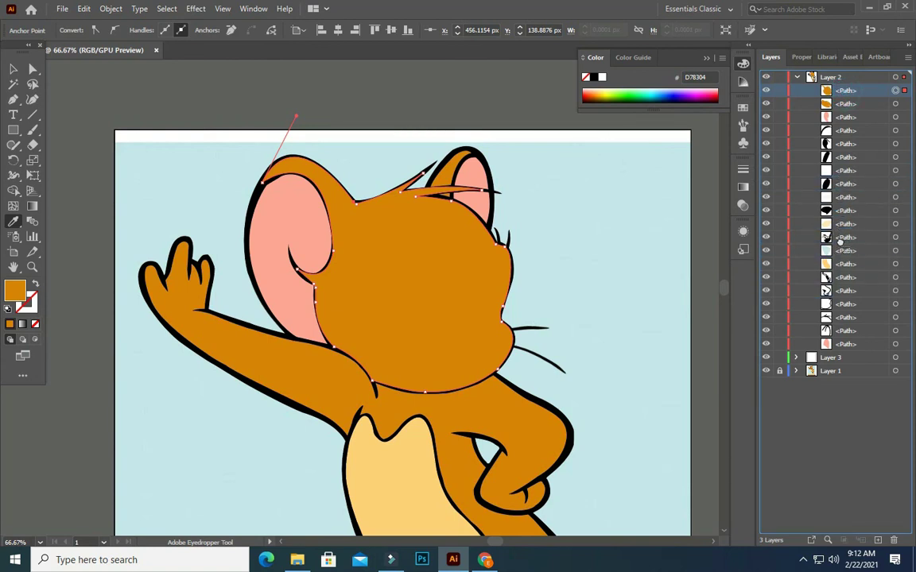
left_click_drag(840, 240, 842, 249)
scroll(430, 292, "down", 1)
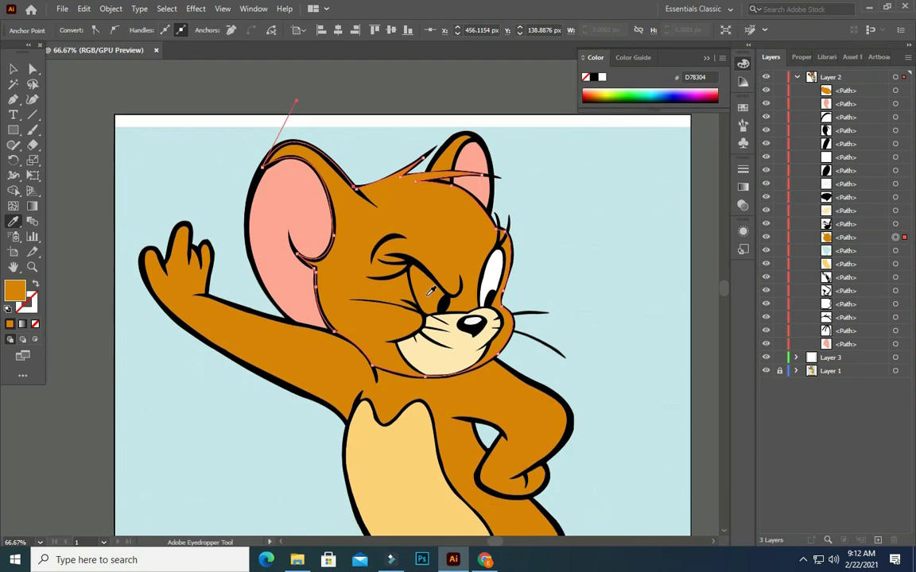
scroll(438, 252, "down", 4)
key("v")
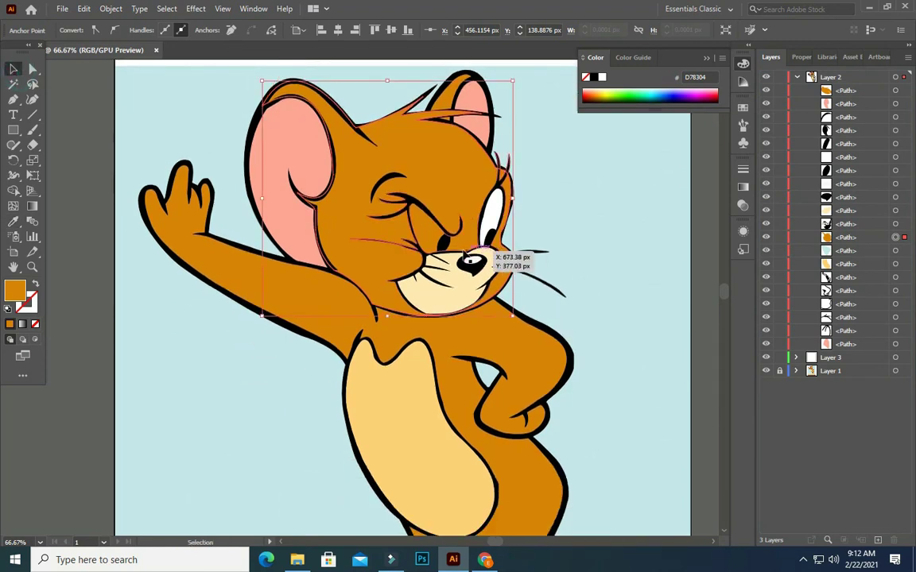
key("ctrl+plus")
key("ctrl+plus")
scroll(402, 266, "up", 1)
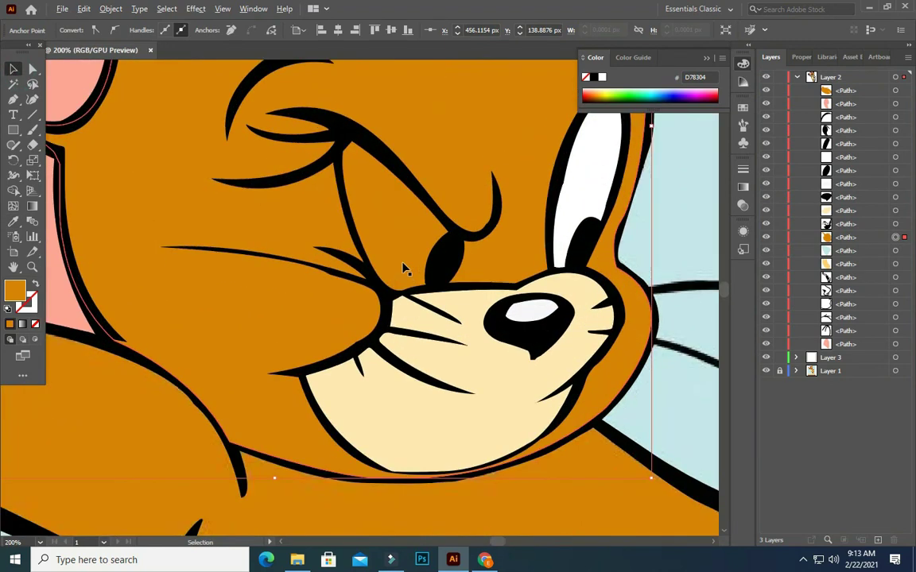
- Trace Jerry's left eye outline as a closed curved Pen shape
key("p")
left_click(338, 149)
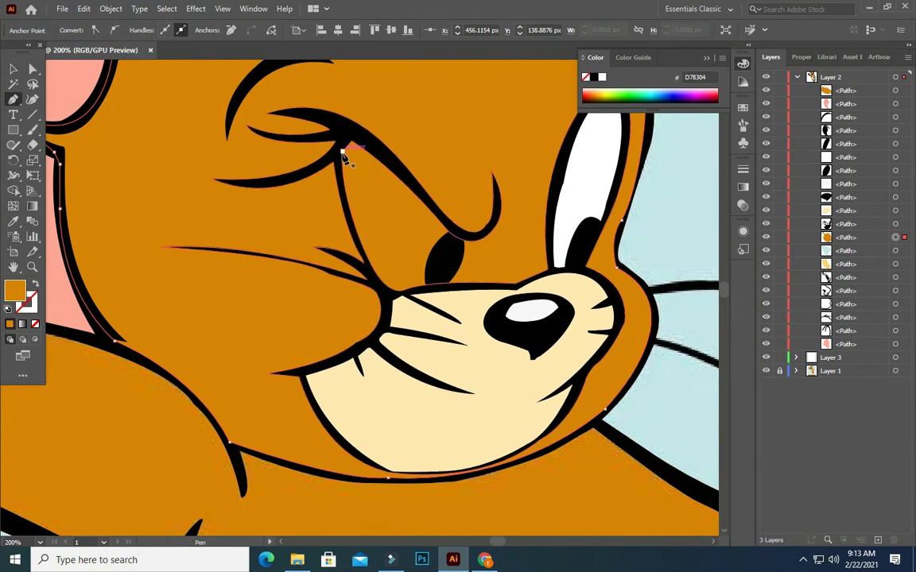
left_click(387, 291)
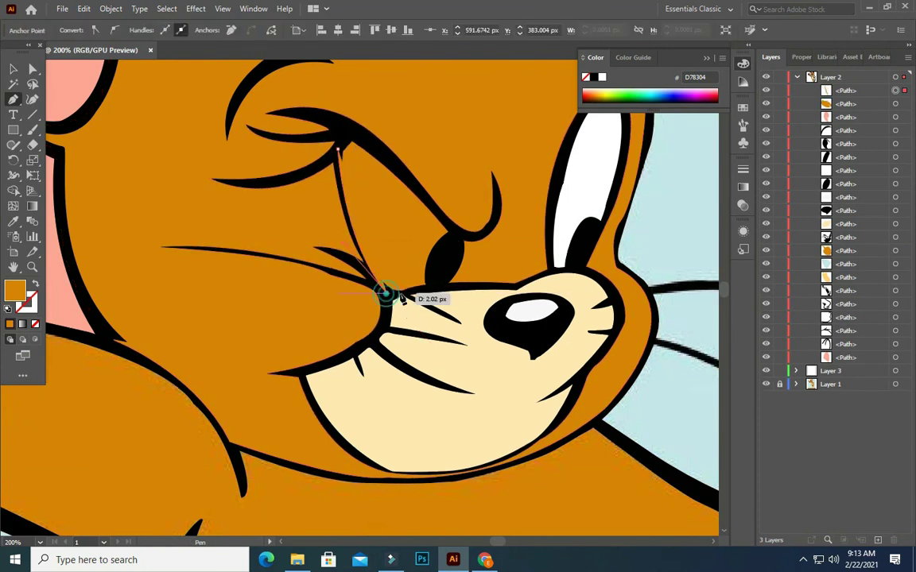
mouse_move(387, 291)
left_mouse_down()
mouse_move(440, 291)
mouse_move(458, 249)
left_mouse_up()
scroll(434, 293, "up", 1)
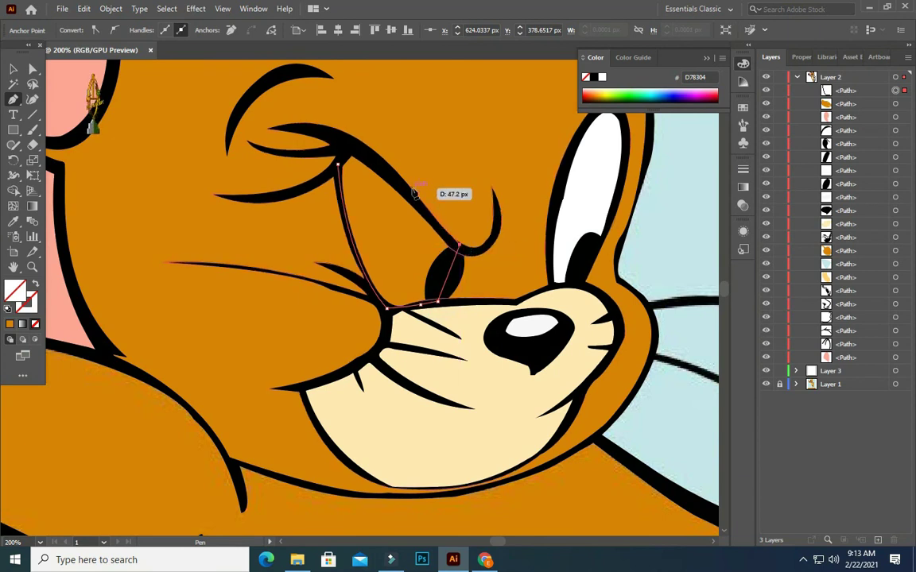
mouse_move(353, 148)
left_mouse_down()
mouse_move(333, 148)
mouse_move(347, 170)
left_mouse_up()
left_click(14, 70)
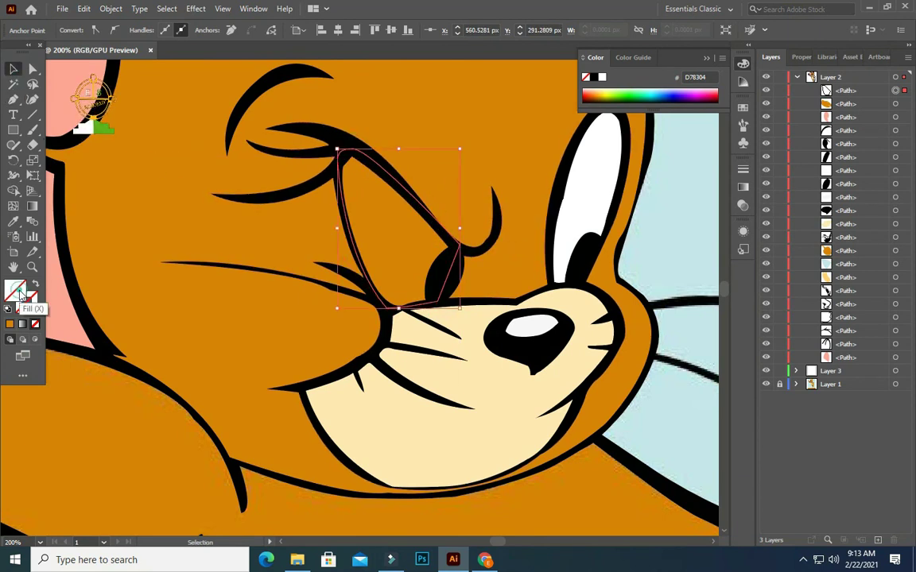
- Give the eye shape a solid white FFFFFF fill
left_click(12, 323)
double_click(16, 287)
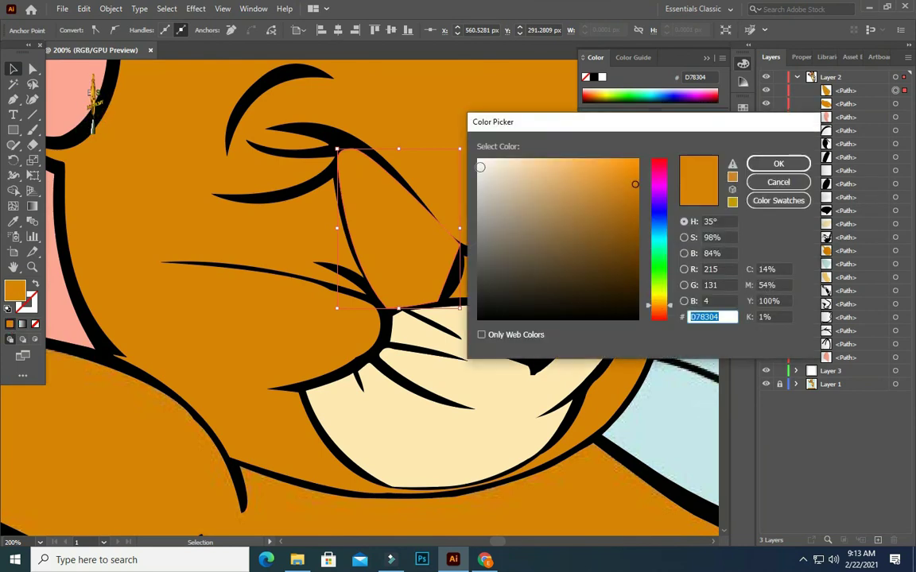
type("ffffff")
left_click(773, 161)
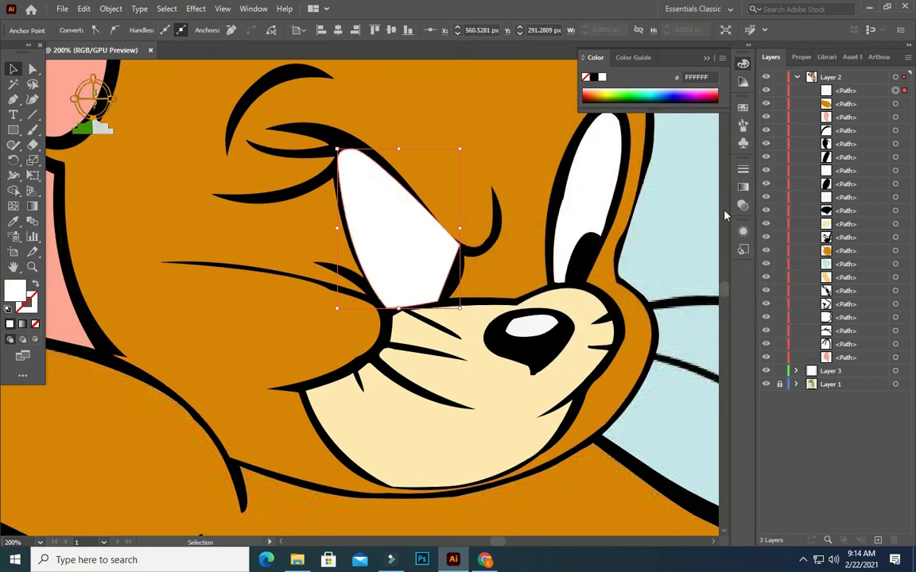
- Move the white eye shape below the black line art in the Layers panel
key("ctrl+[")
left_click(485, 243)
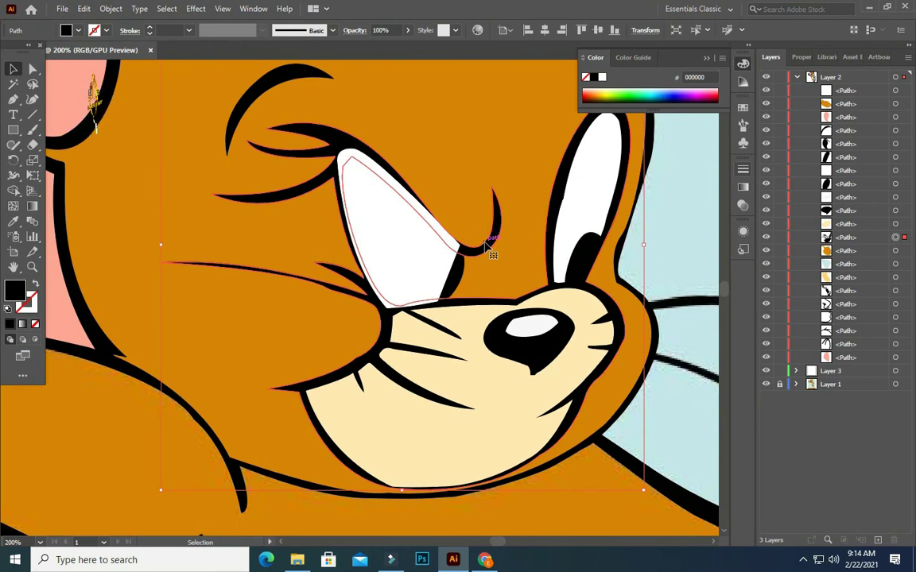
left_click(402, 185)
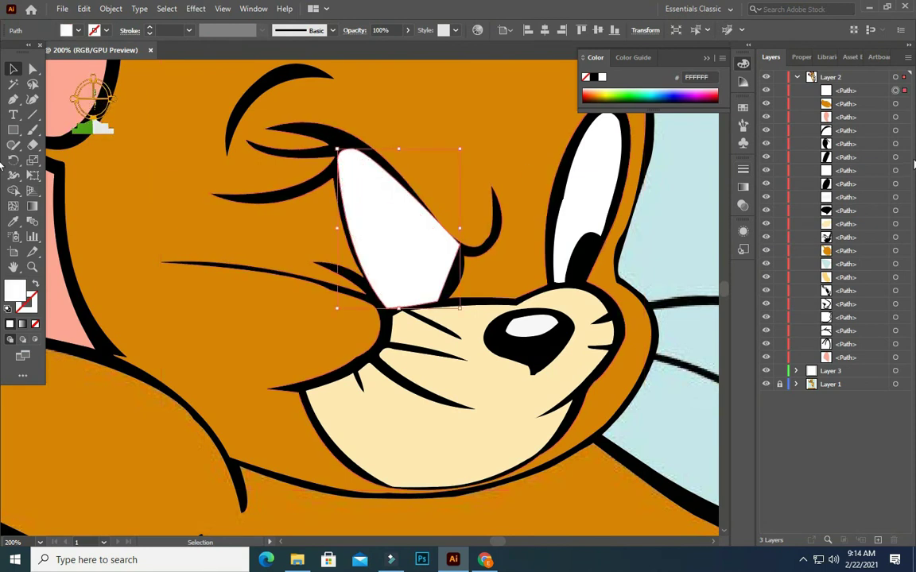
left_click_drag(852, 93, 847, 242)
scroll(382, 147, "down", 2)
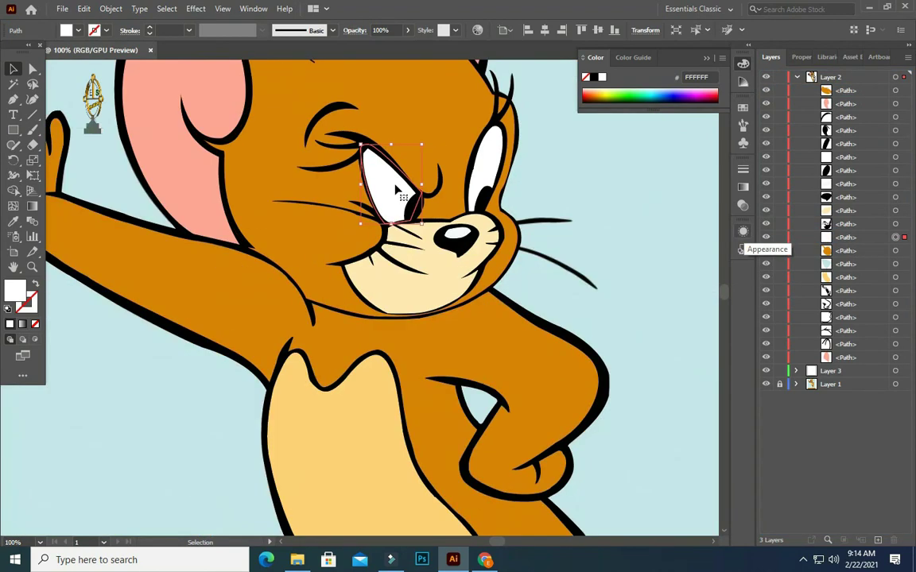
scroll(395, 189, "down", 1)
left_click(177, 131)
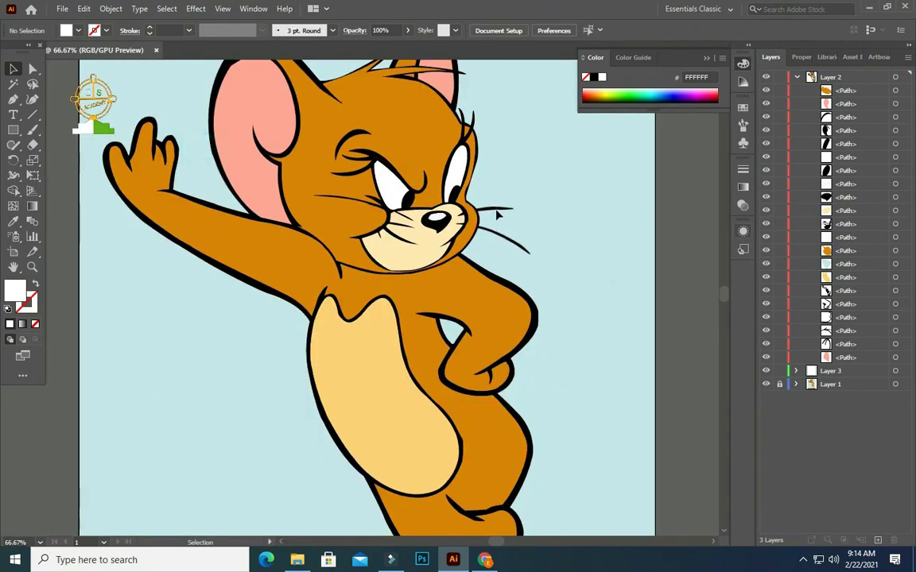
- Trace the upper right whisker outline from its root to the tip and close it
left_click(766, 385)
scroll(434, 189, "up", 3)
scroll(429, 188, "up", 1)
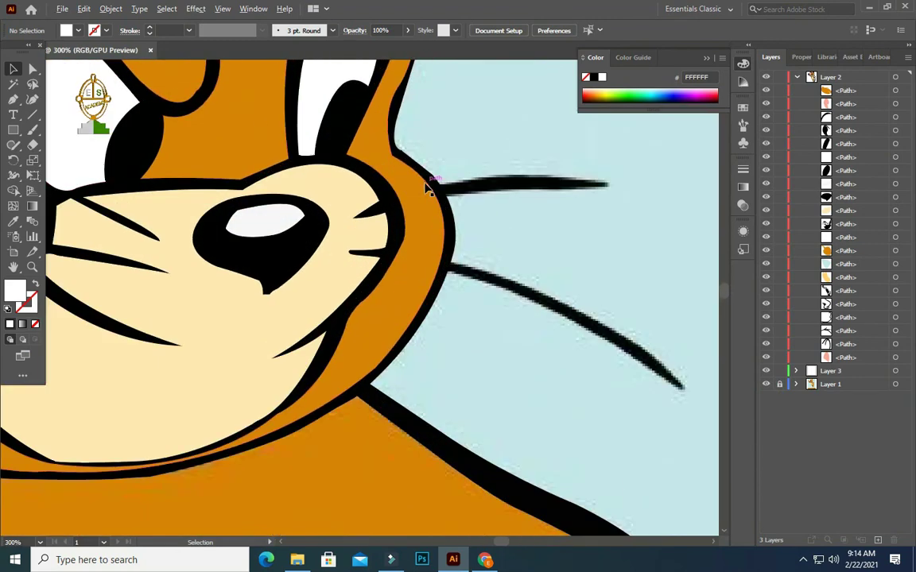
left_click(797, 77)
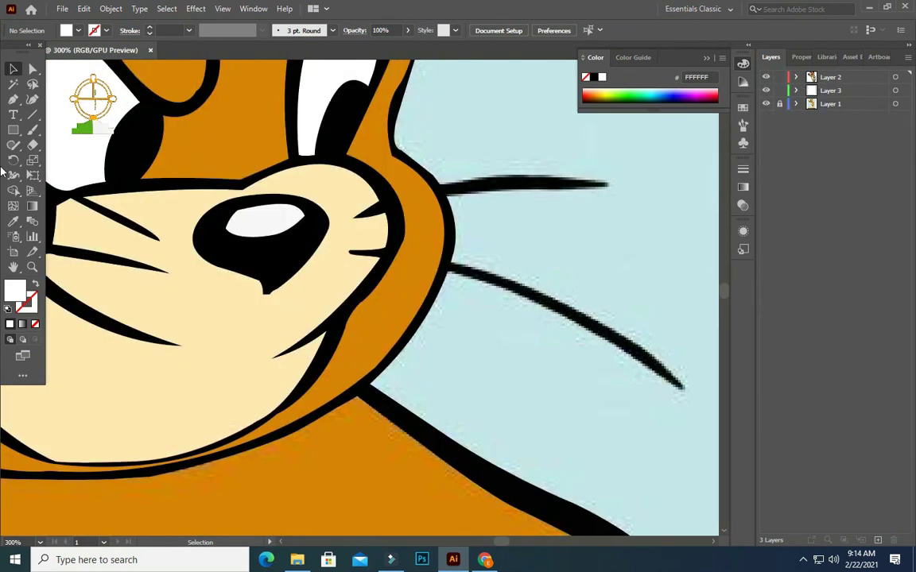
left_click(353, 218)
left_click(390, 210)
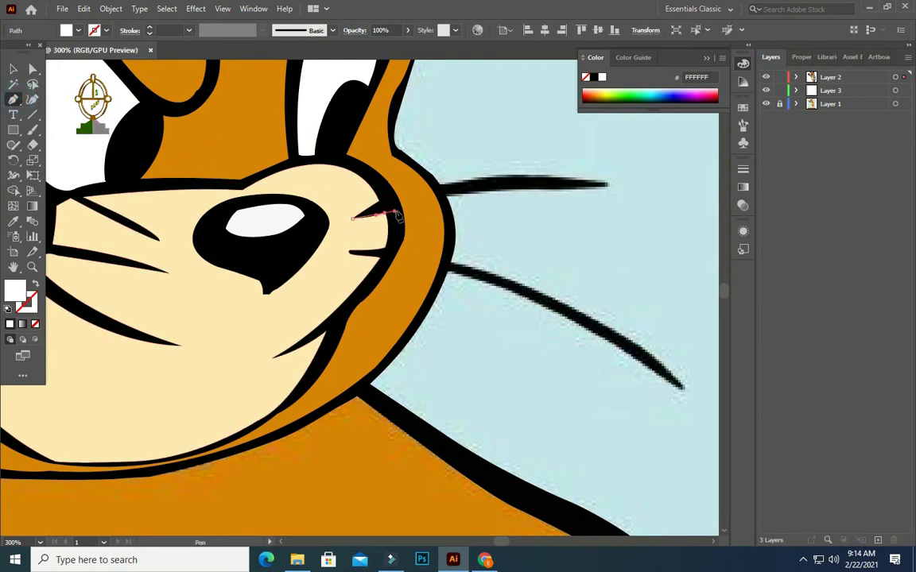
left_click_drag(438, 193, 471, 197)
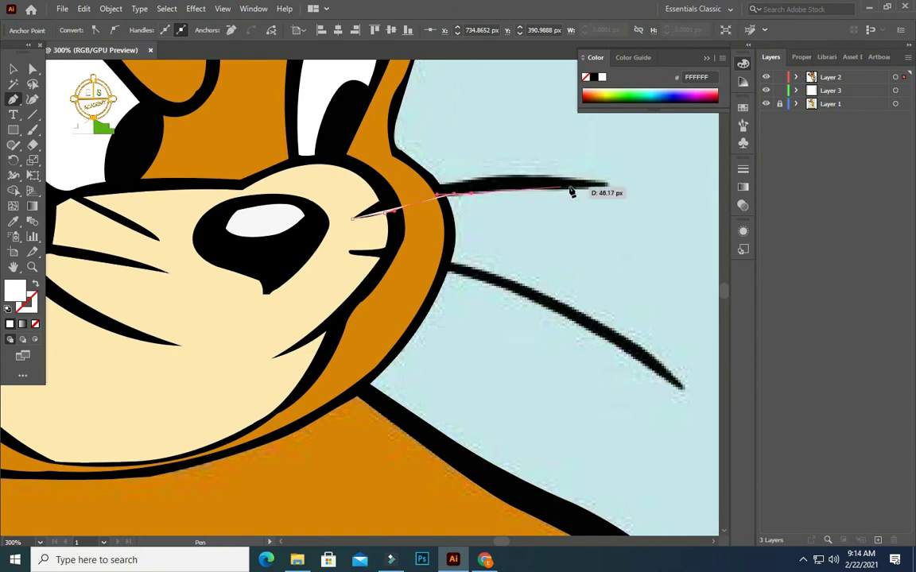
mouse_move(571, 192)
left_mouse_down()
mouse_move(607, 190)
mouse_move(601, 198)
mouse_move(619, 188)
mouse_move(282, 184)
mouse_move(65, 215)
left_mouse_up()
scroll(606, 187, "up", 2)
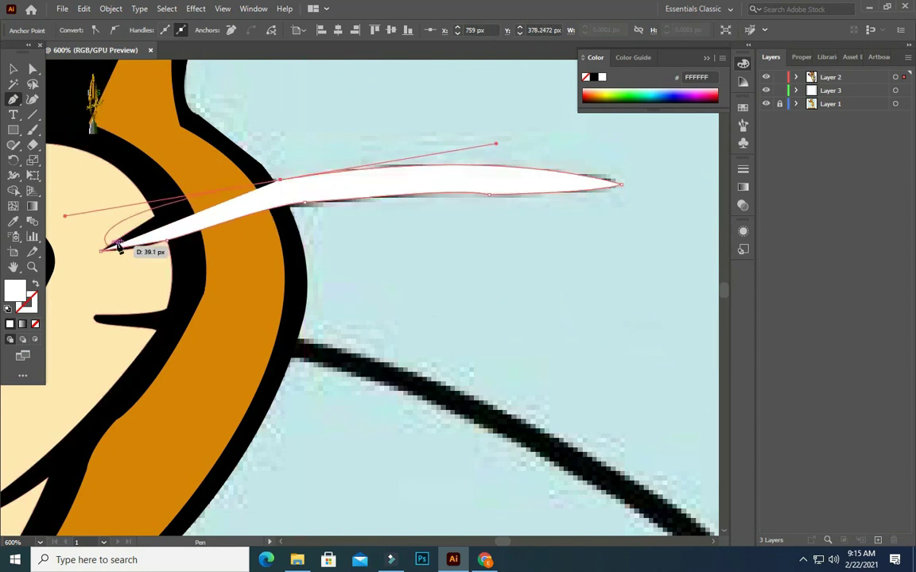
left_click(103, 251)
- Add two extra anchor points along the upper whisker outline
left_click_drag(104, 252, 199, 251)
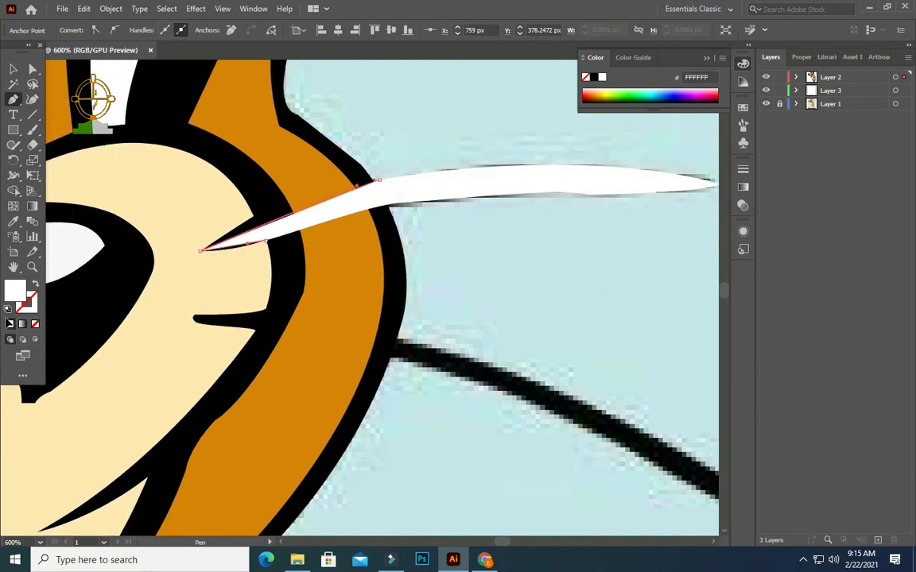
key("ctrl+minus")
left_click_drag(537, 207, 636, 208)
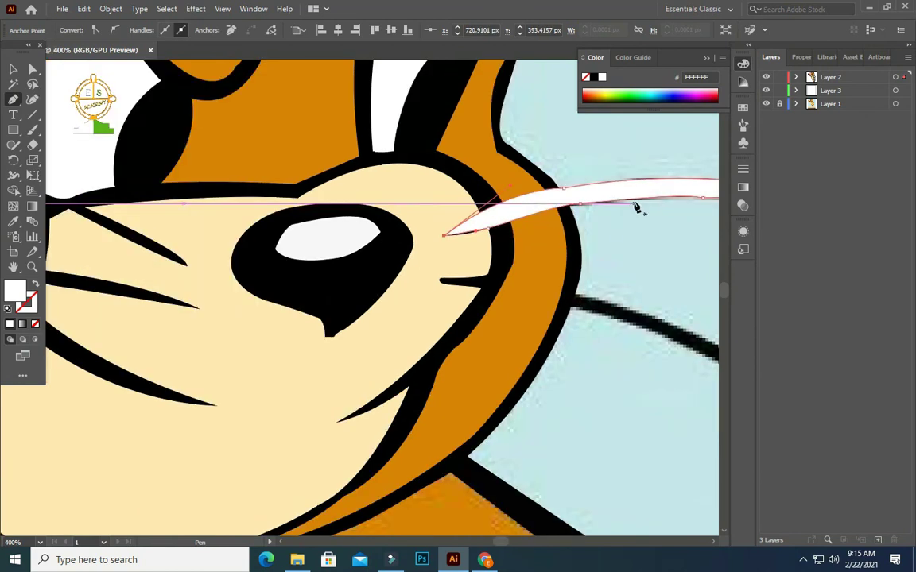
left_click_drag(13, 98, 56, 112)
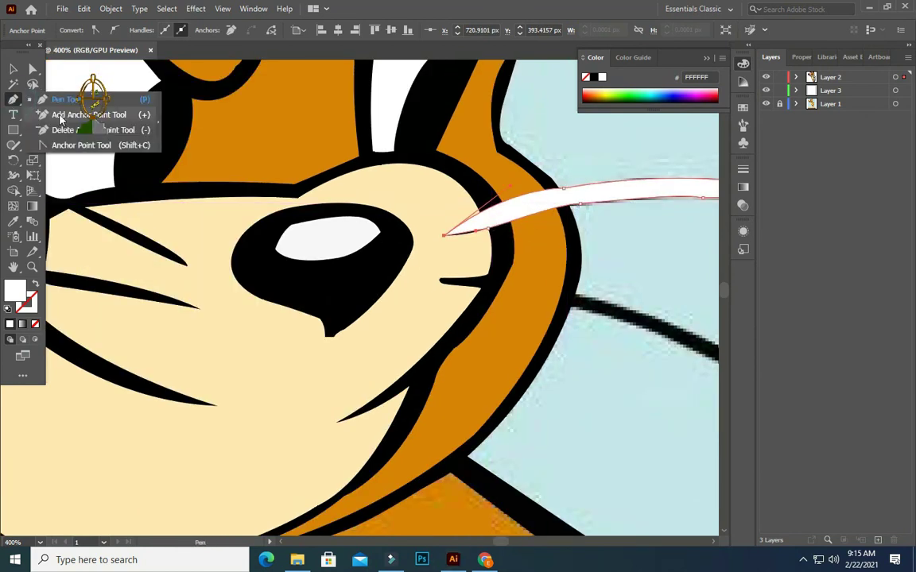
left_click(531, 213)
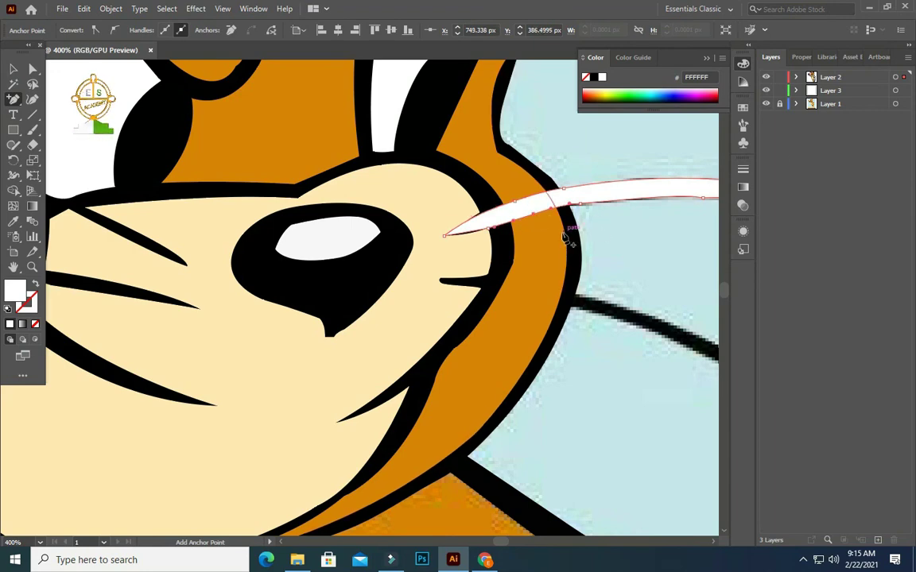
scroll(543, 174, "right", 3)
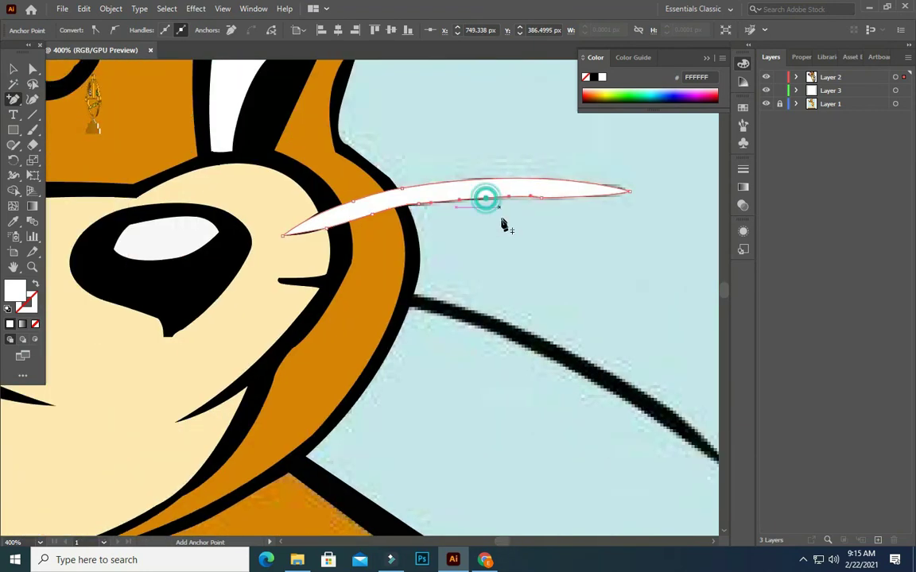
left_click(593, 197)
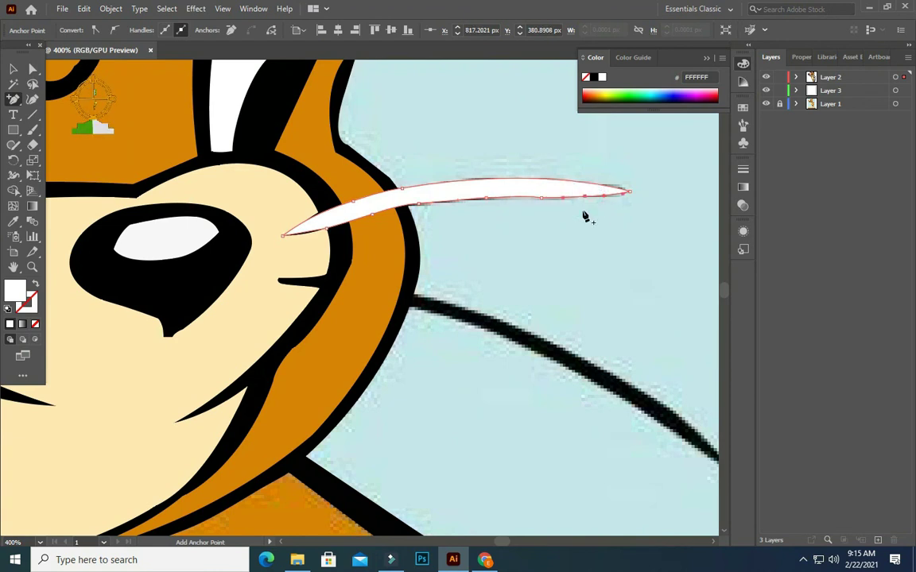
left_click_drag(13, 99, 64, 145)
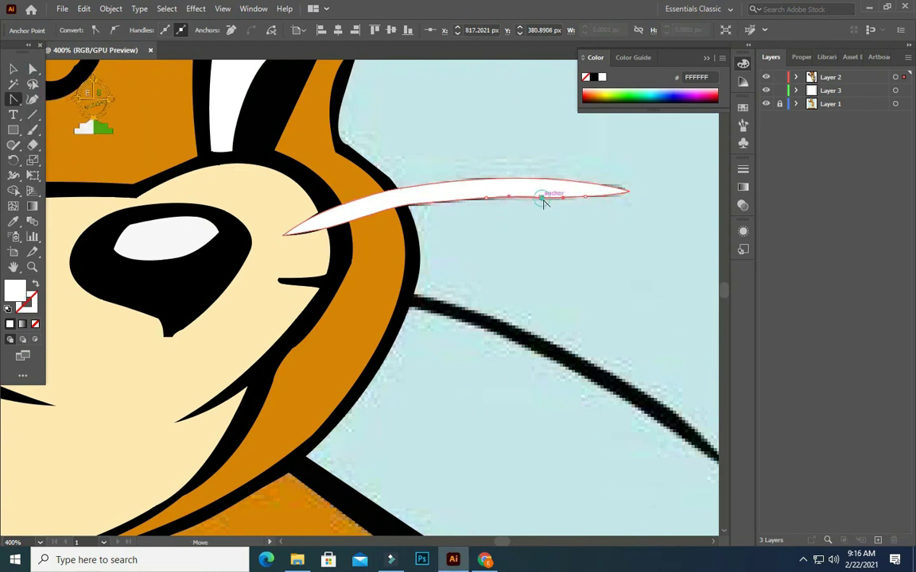
scroll(549, 231, "down", 2)
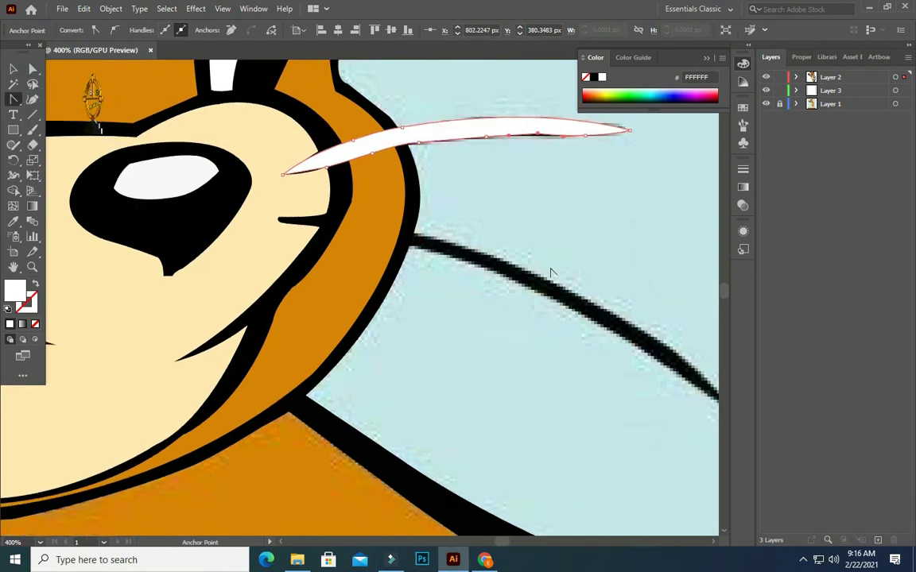
scroll(550, 272, "down", 1)
- Pen the lower whisker from the cheek root out to its tip with fill set to None
left_click_drag(13, 99, 64, 97)
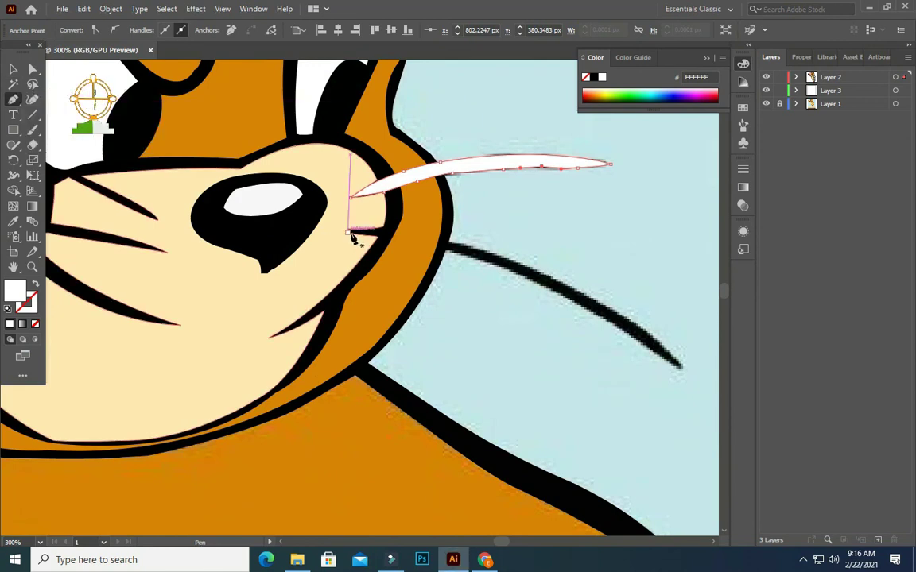
left_click_drag(347, 230, 393, 227)
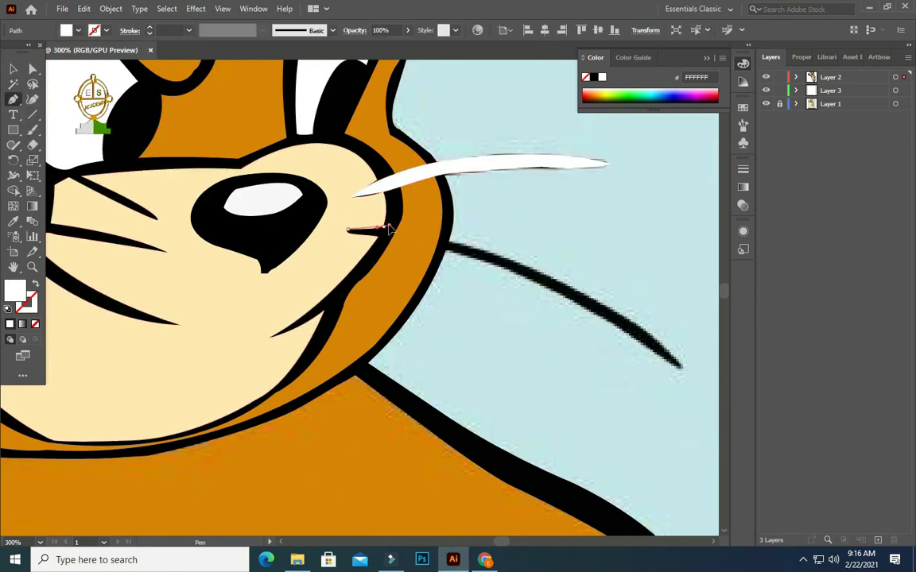
left_click_drag(386, 229, 389, 227)
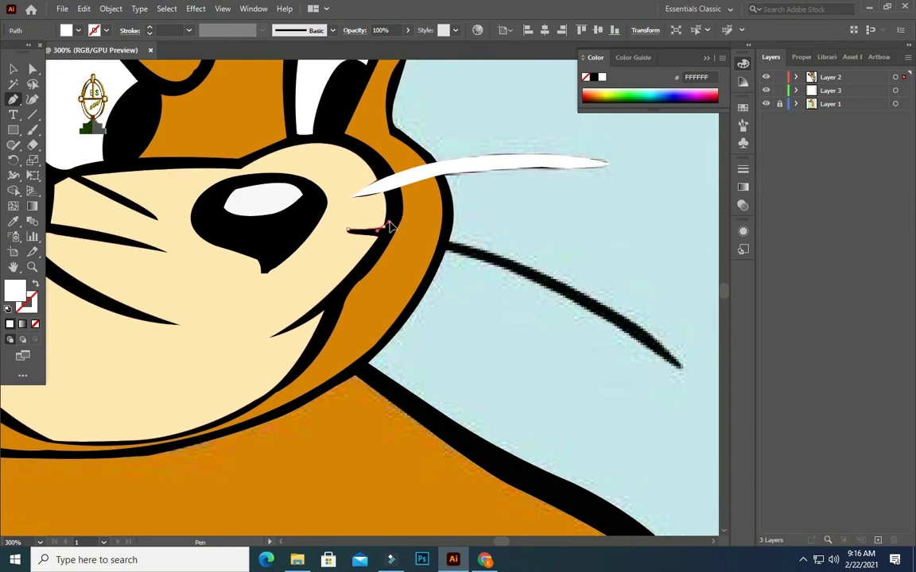
left_click(380, 228)
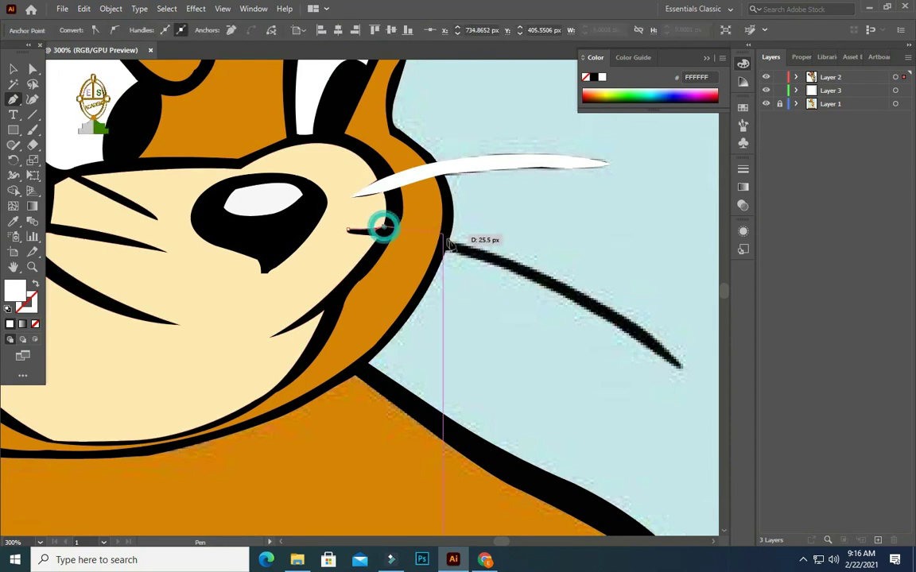
left_click(560, 277)
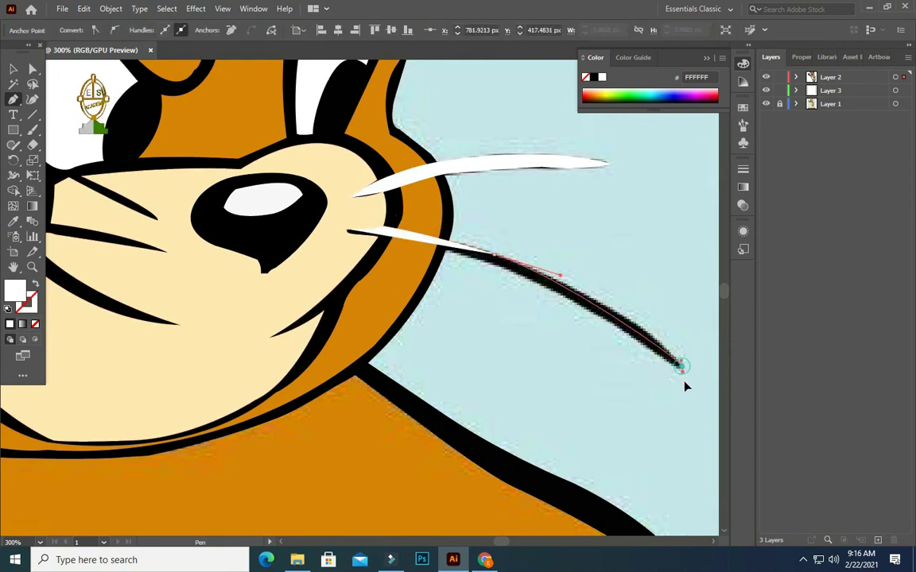
left_click_drag(712, 408, 712, 406)
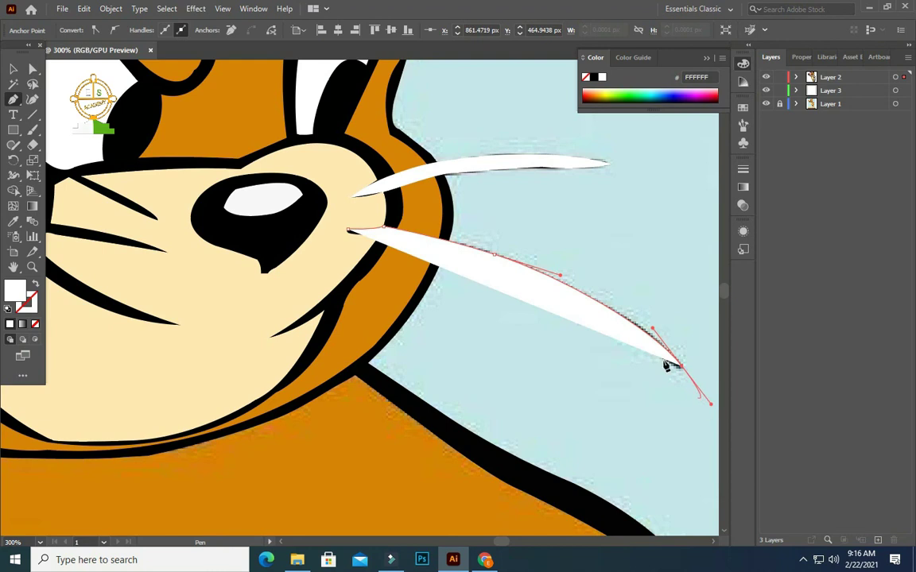
left_click(35, 324)
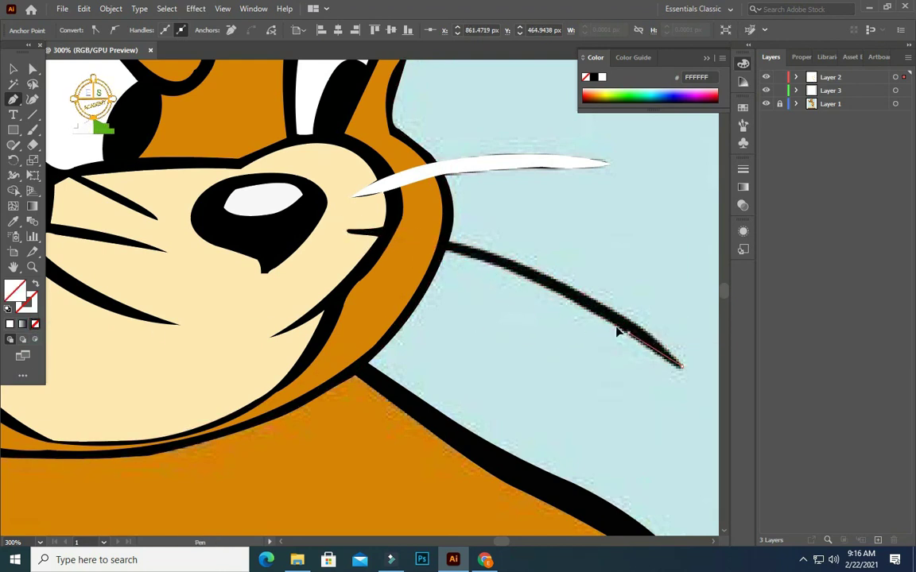
left_click(443, 251)
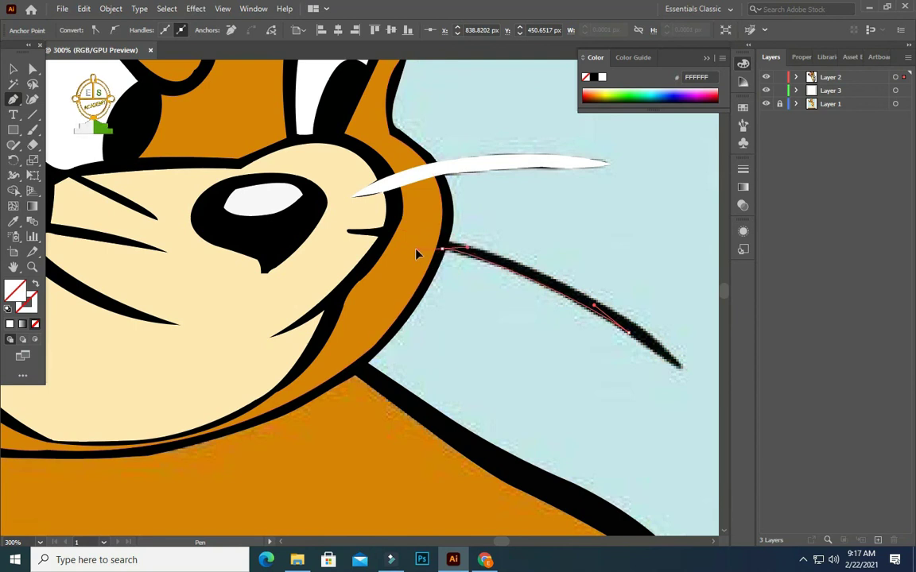
left_click(349, 228)
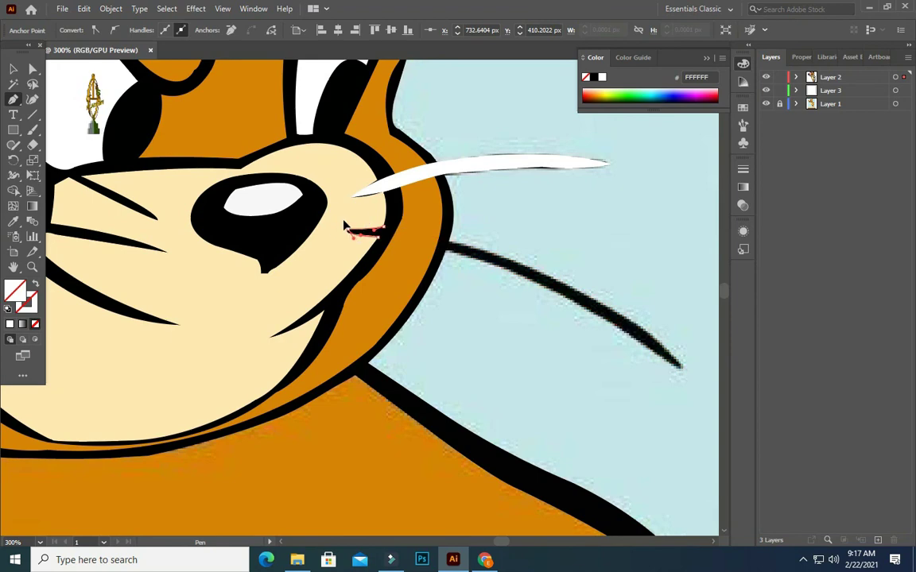
left_click_drag(350, 231, 373, 254)
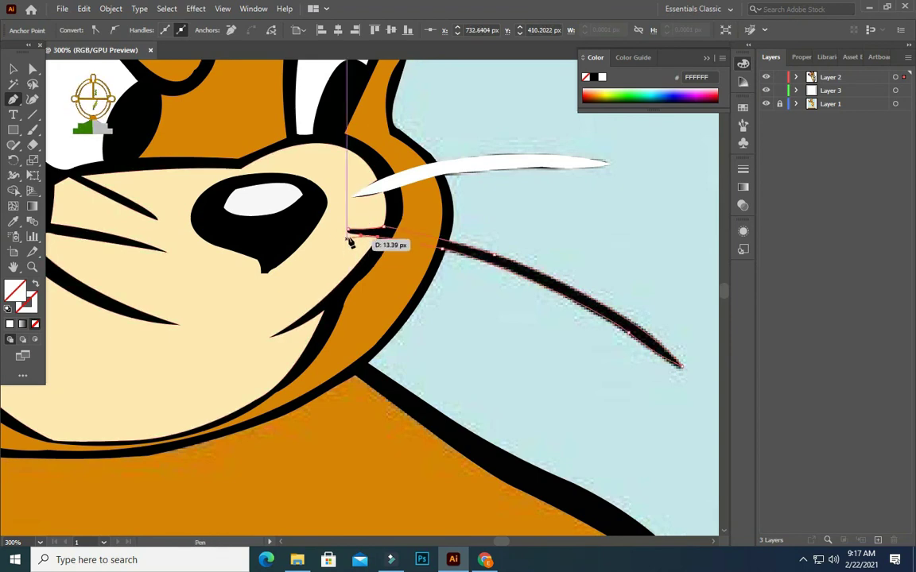
scroll(350, 237, "up", 5)
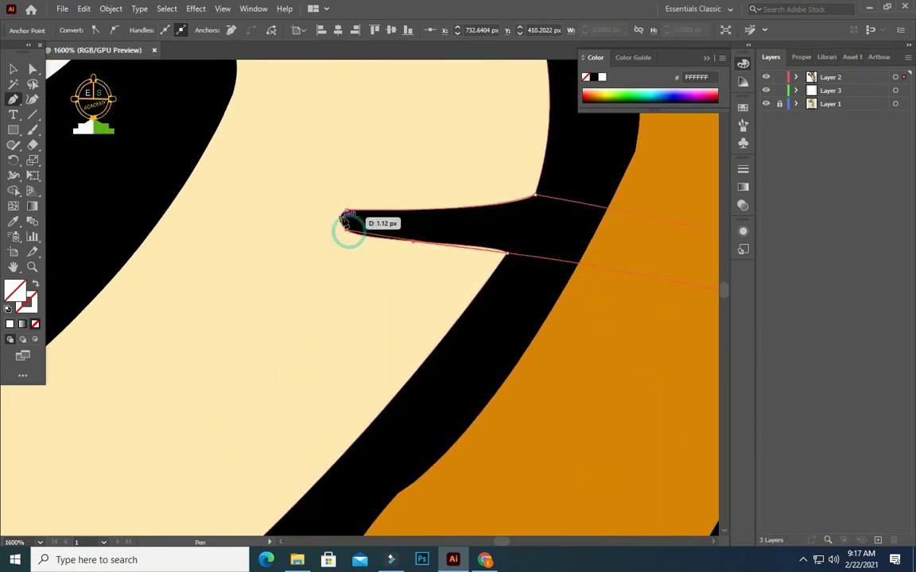
left_click(362, 207, "ctrl")
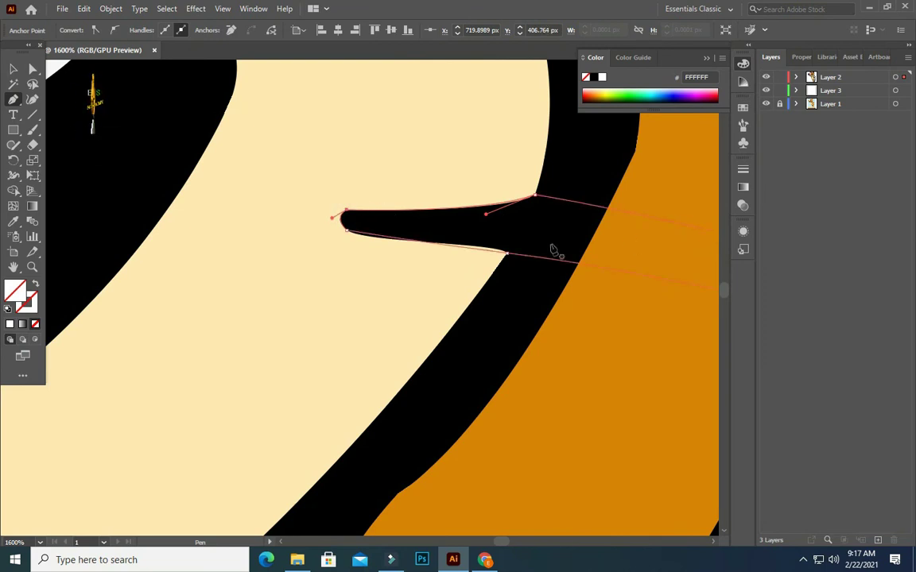
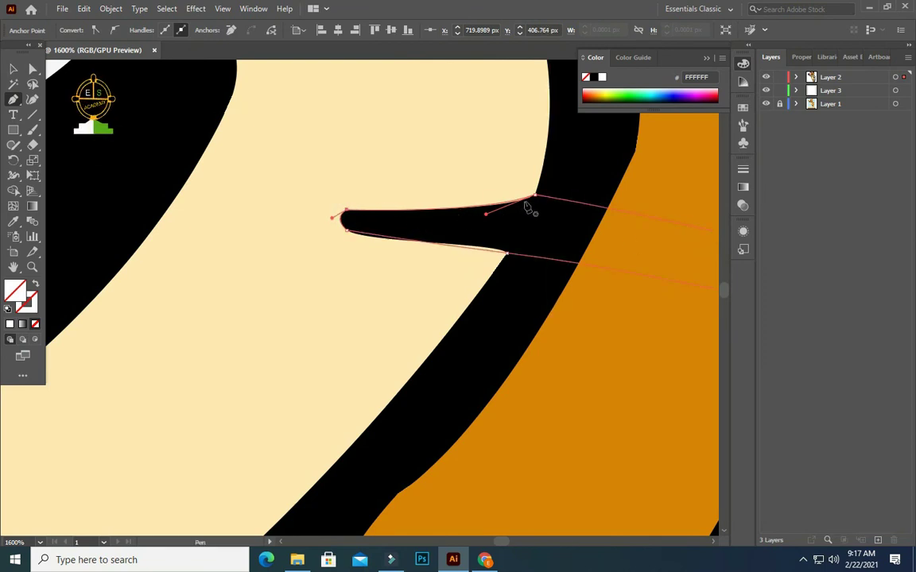
- Add an anchor to the whisker's lower edge, nudge it down and reshape its anchors
right_click(15, 100)
left_click(48, 112)
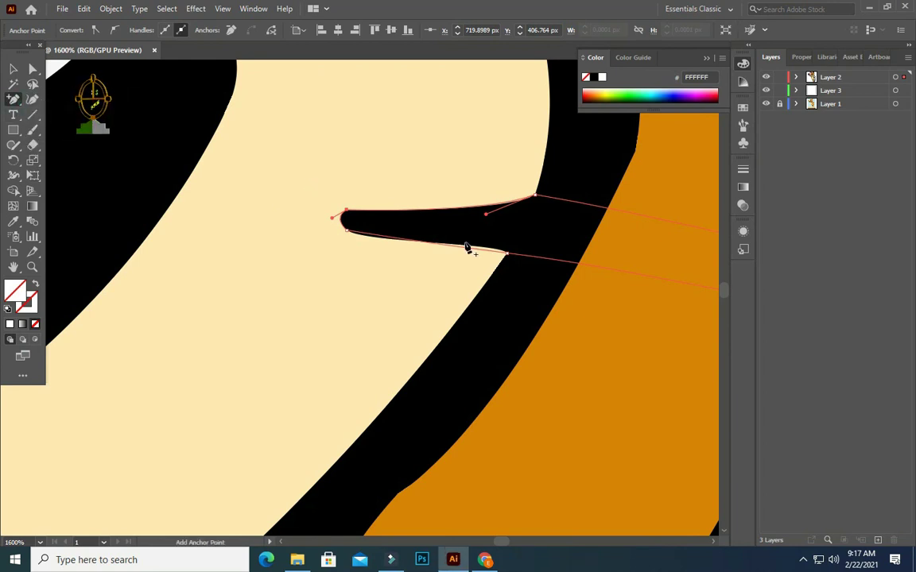
left_click(425, 249)
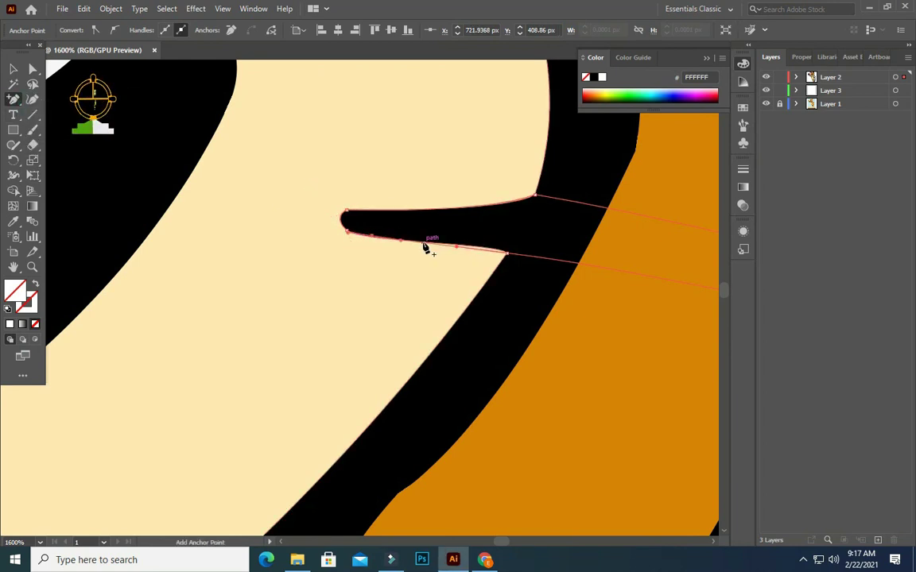
key("Down")
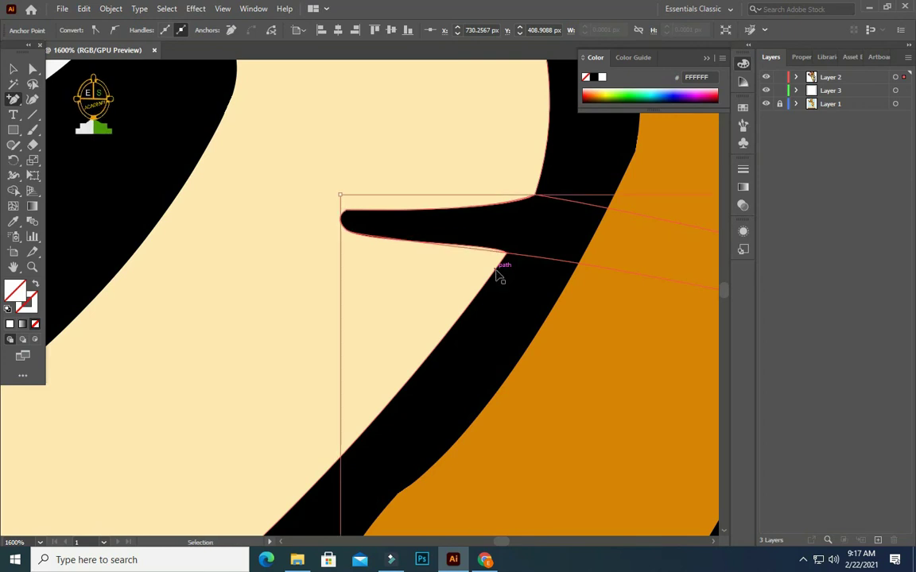
right_click(14, 100)
left_click(76, 145)
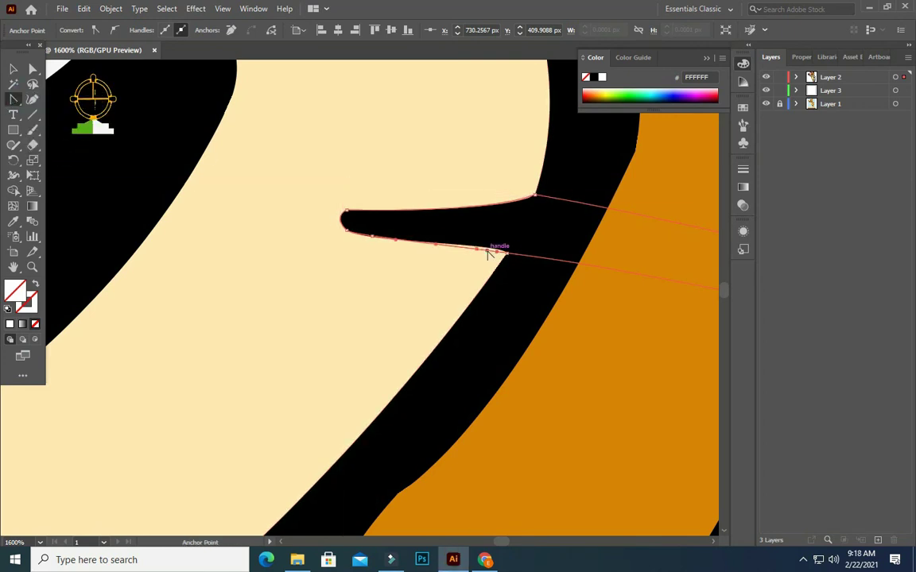
left_click(488, 253)
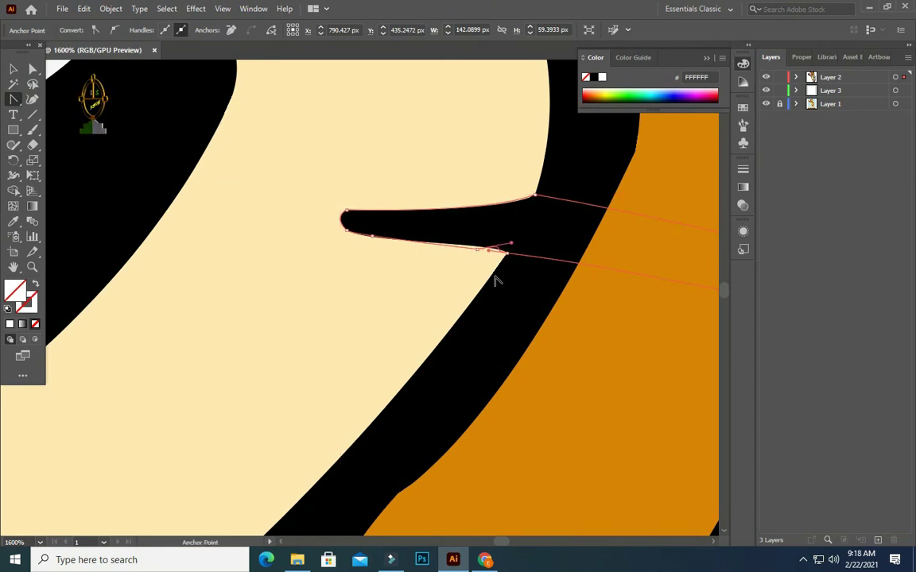
key("ctrl")
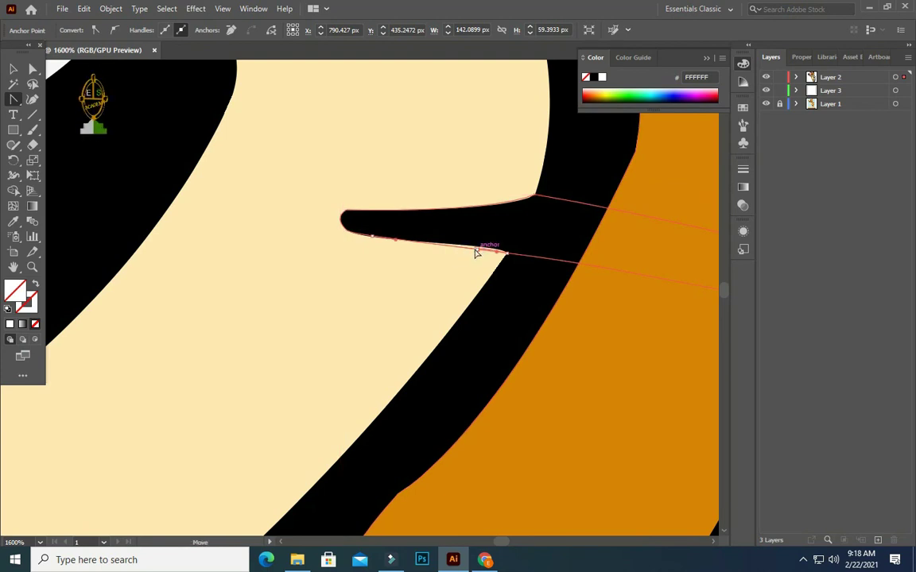
left_click(467, 249)
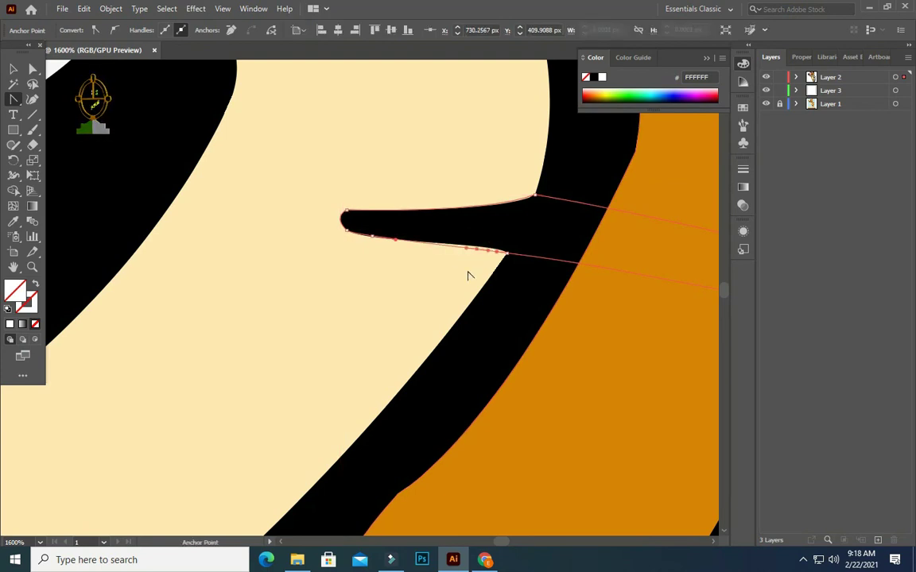
scroll(539, 195, "down", 4)
scroll(538, 195, "down", 2)
scroll(556, 223, "down", 3)
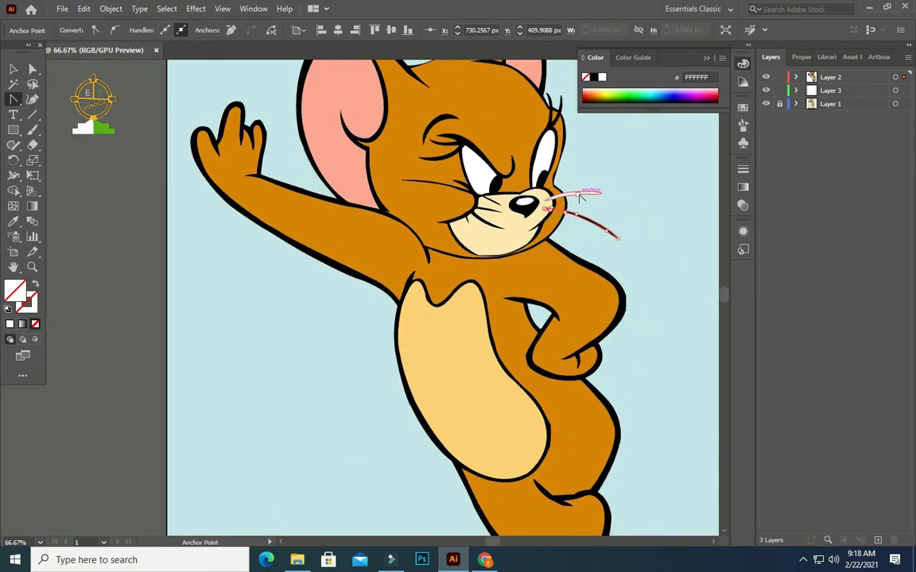
- Eyedropper black onto the lower whisker and hide Layer 1 to show the traced artwork
left_click(17, 224)
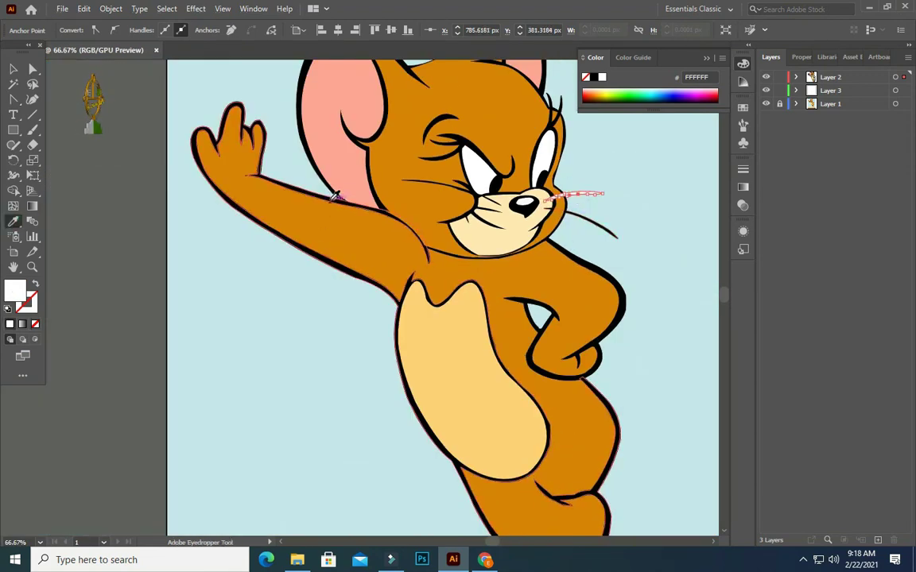
left_click(620, 234)
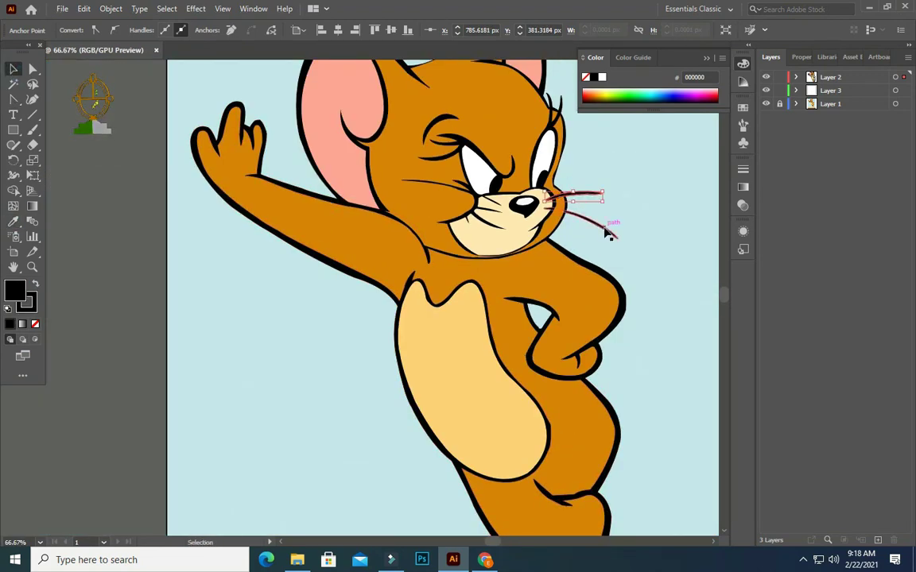
left_click(606, 230)
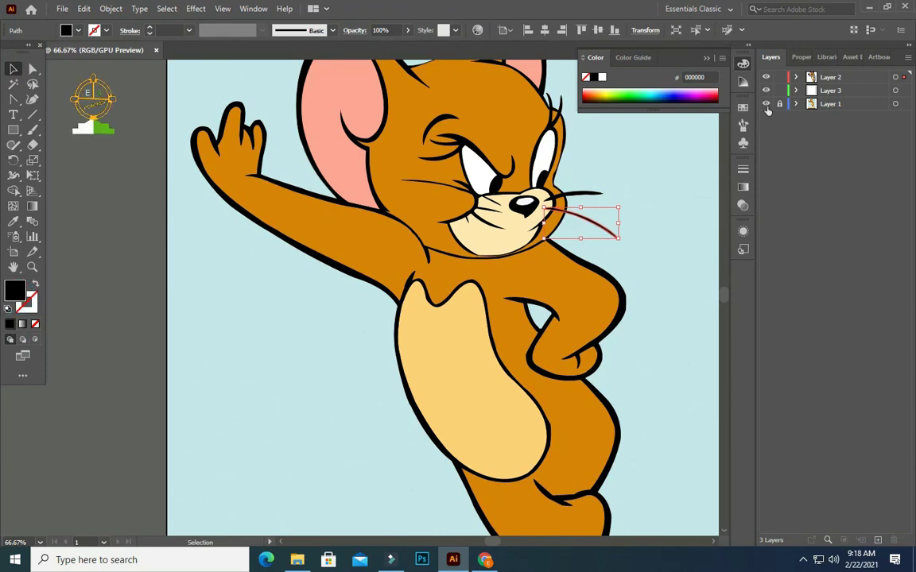
left_click(765, 104)
scroll(624, 215, "down", 1)
- Deselect, then select the upper whisker path
left_click(610, 236)
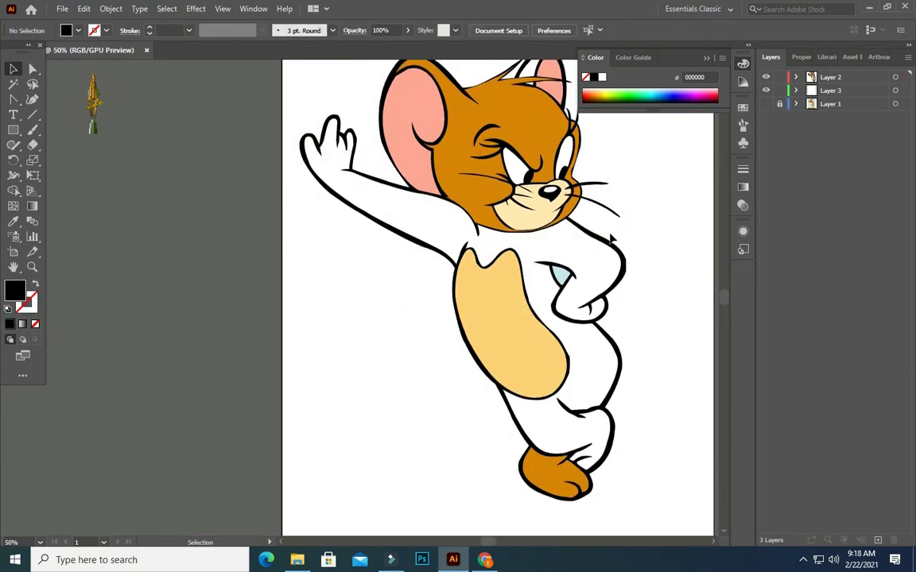
scroll(492, 544, "up", 1)
scroll(490, 183, "up", 1)
scroll(475, 190, "up", 1)
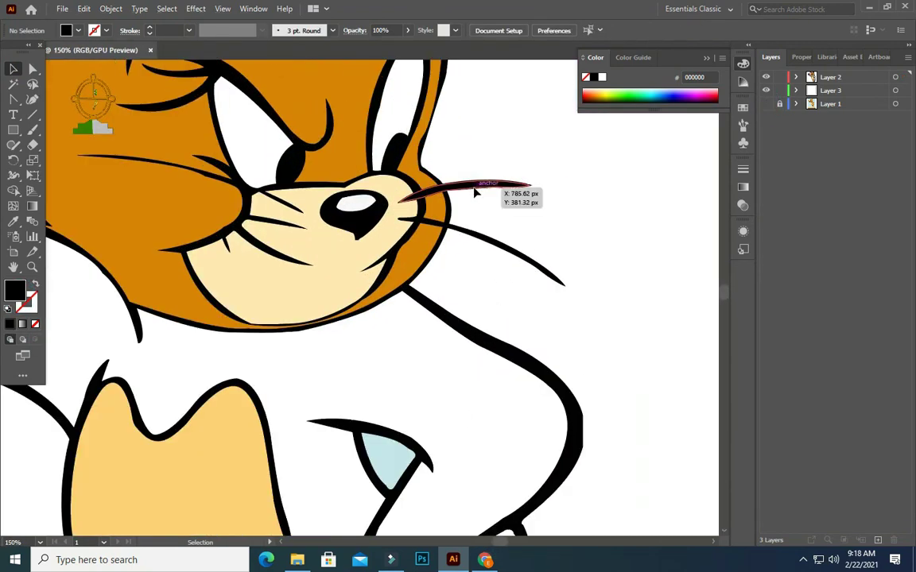
scroll(476, 217, "up", 1)
left_click(477, 218)
scroll(477, 216, "up", 2)
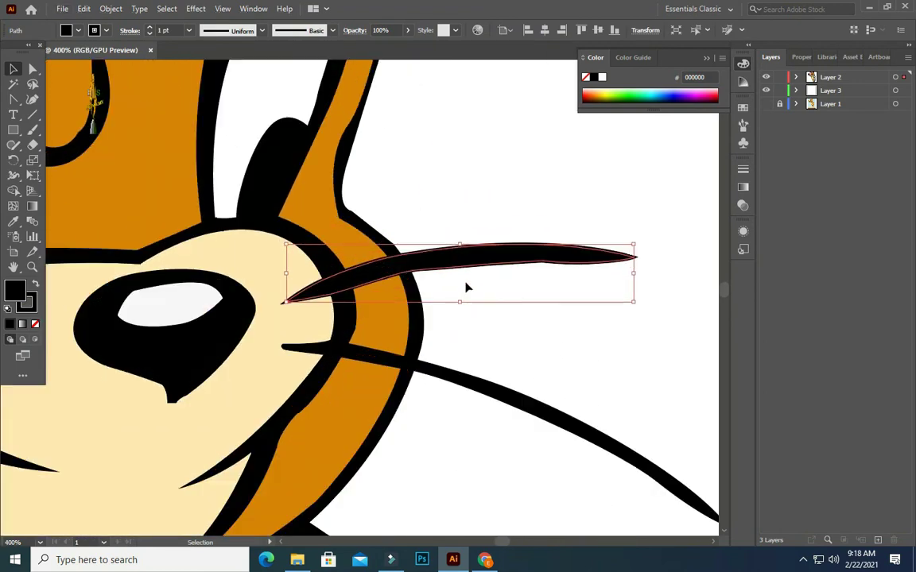
- Bend the upper whisker's curve upward and pull a handle from a whisker anchor
left_click(18, 115)
left_click_drag(18, 99, 88, 115)
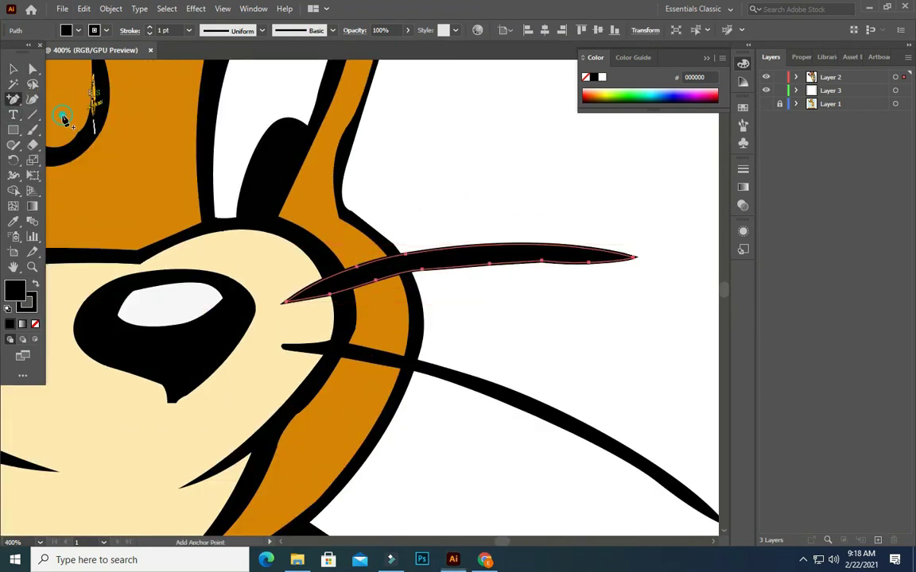
left_click(14, 99)
left_click(72, 147)
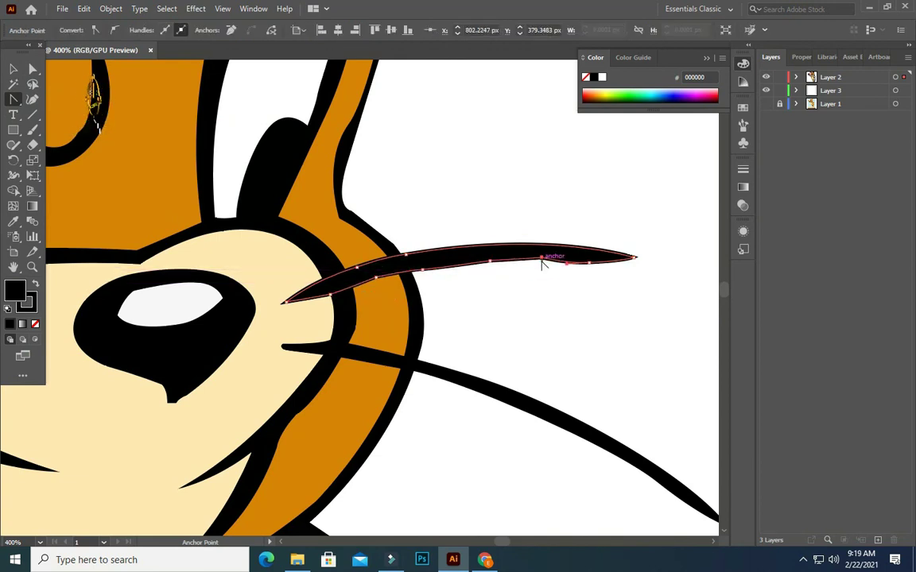
left_click_drag(591, 266, 621, 272)
left_click(330, 298)
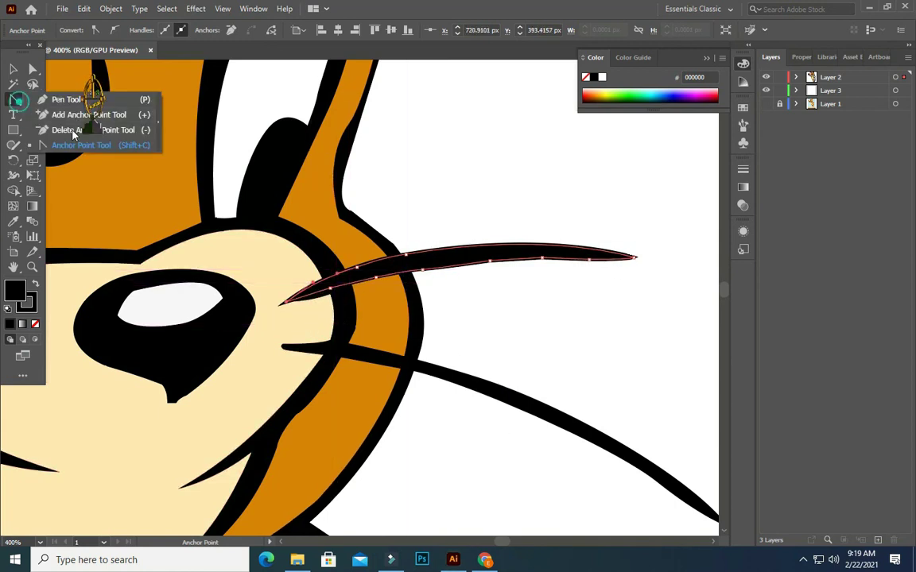
mouse_move(13, 100)
left_mouse_down()
mouse_move(49, 114)
mouse_move(47, 142)
left_mouse_up()
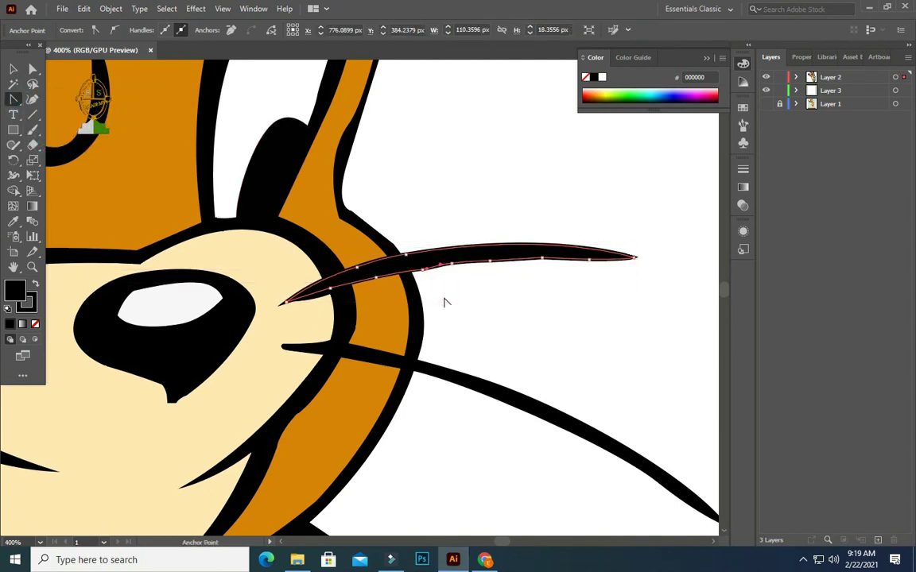
left_click_drag(424, 269, 427, 286)
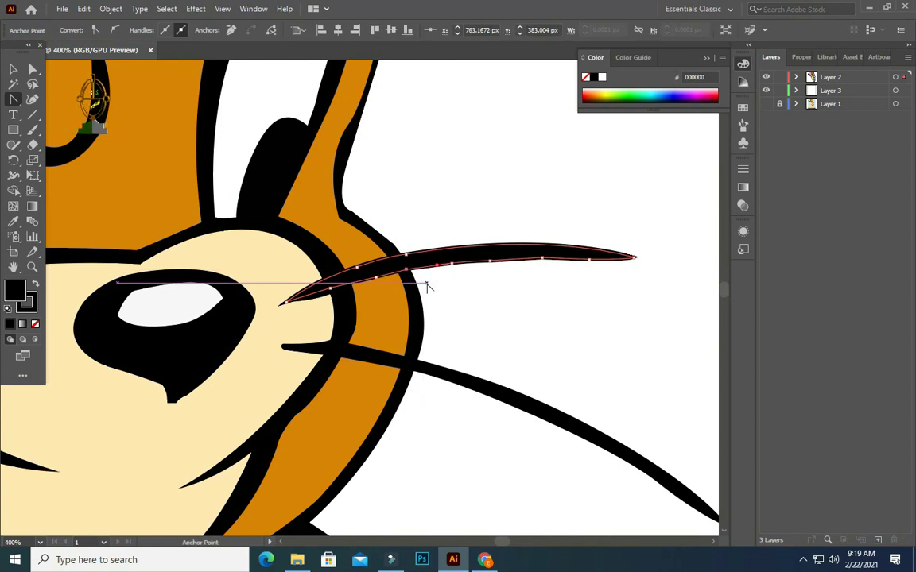
- Add an anchor on the pale muzzle's notch and curve its edge upward
left_click(342, 319, "ctrl")
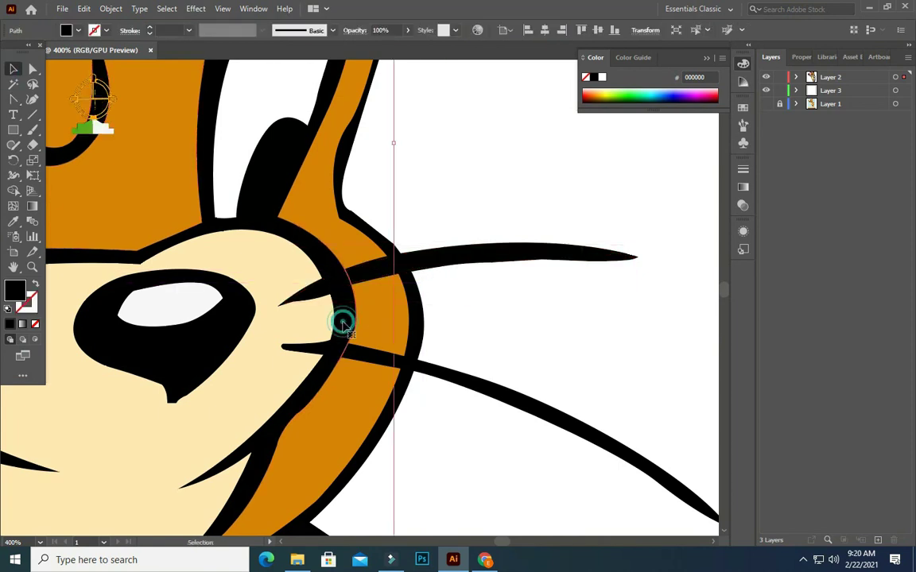
left_click(323, 310, "ctrl")
left_click(292, 276)
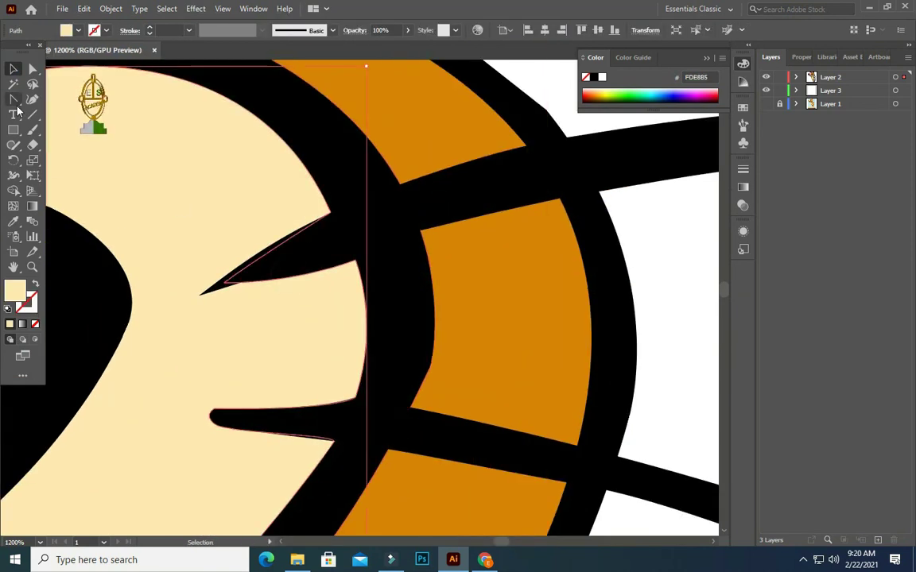
left_click_drag(14, 100, 79, 114)
left_click(304, 284)
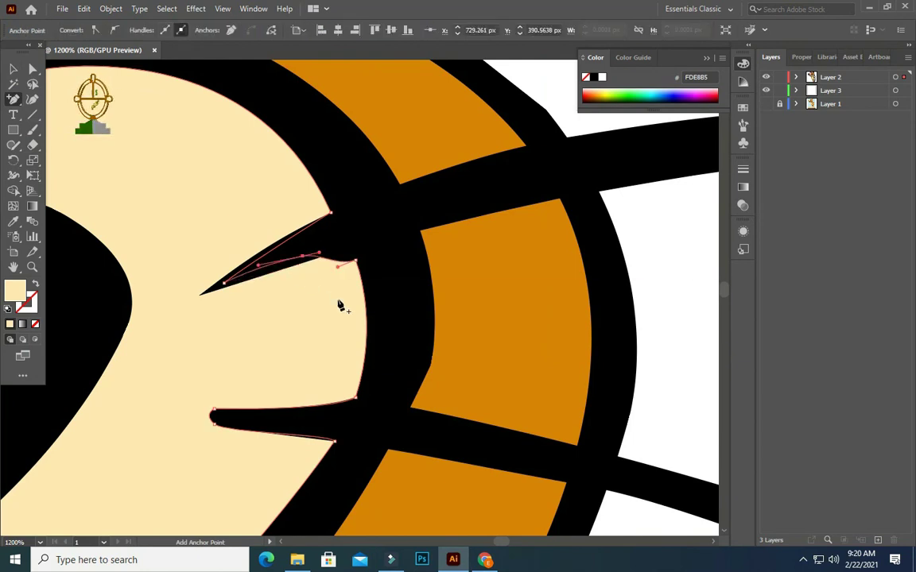
left_click_drag(340, 305, 334, 252)
left_click_drag(13, 100, 80, 144)
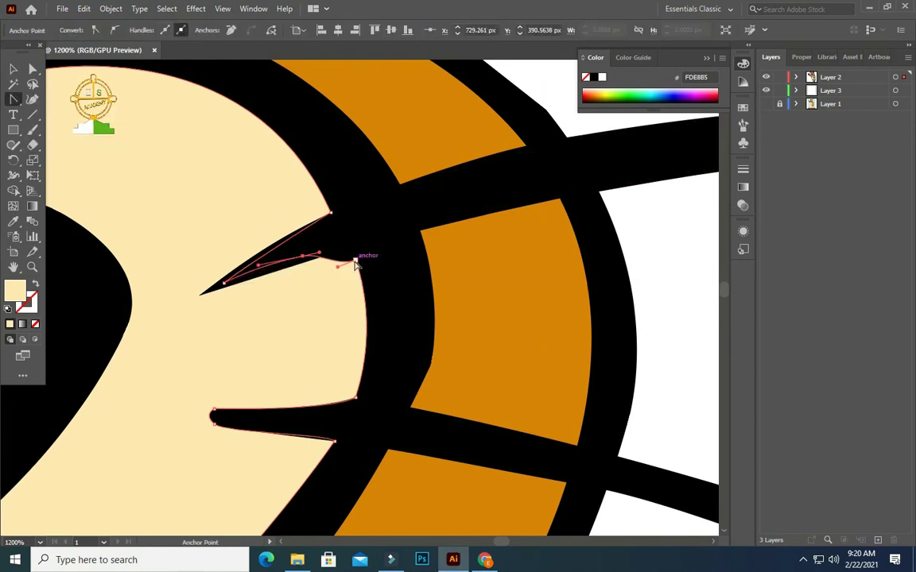
left_click_drag(356, 265, 368, 247)
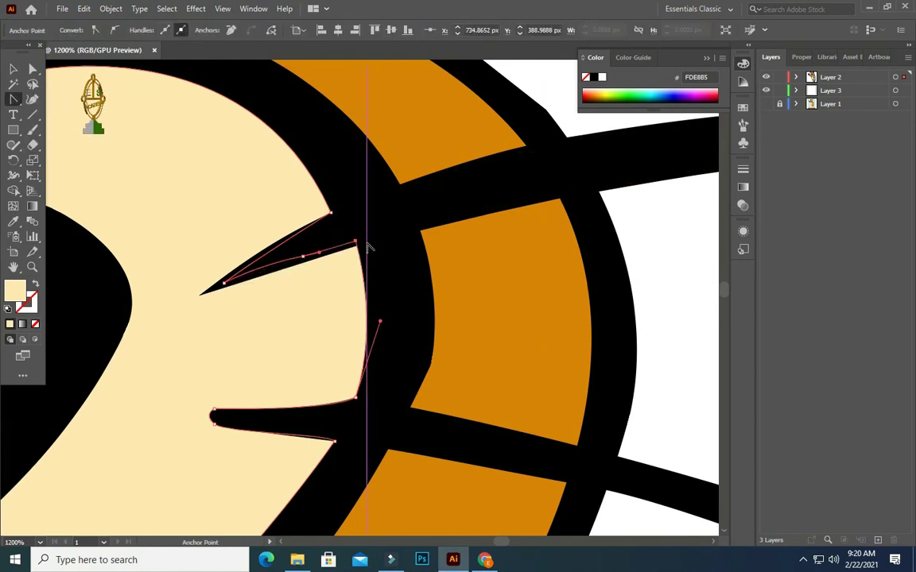
- Zoom out to the whole artboard, deselect, and pick the Pen tool near Jerry's chin
key("v")
key("ctrl+1")
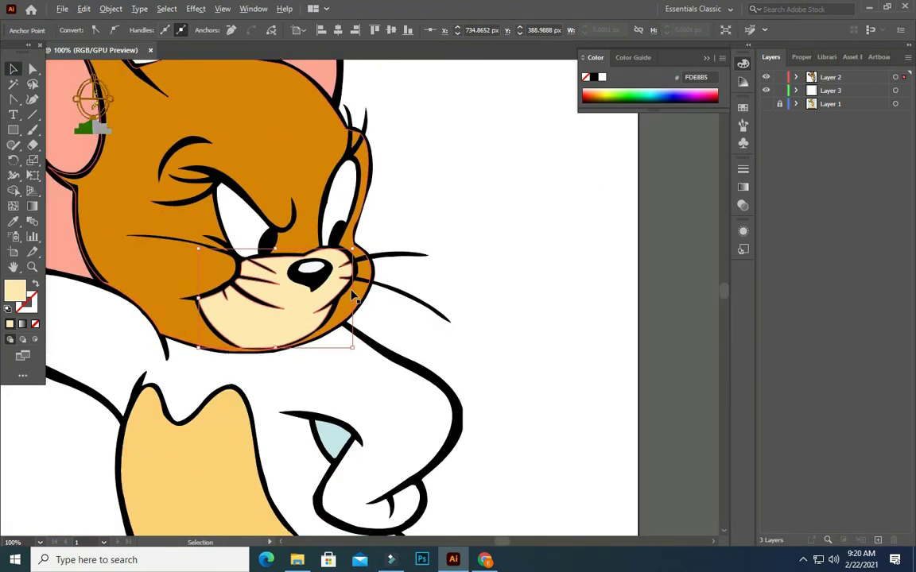
key("ctrl+minus")
key("ctrl+minus")
key("ctrl+minus")
key("ctrl+minus")
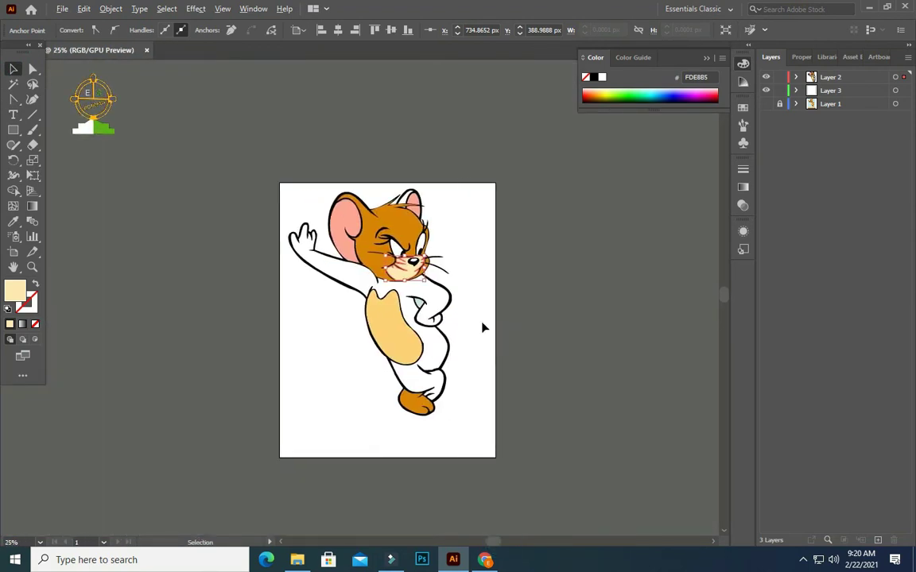
scroll(473, 300, "up", 1)
left_click(578, 293)
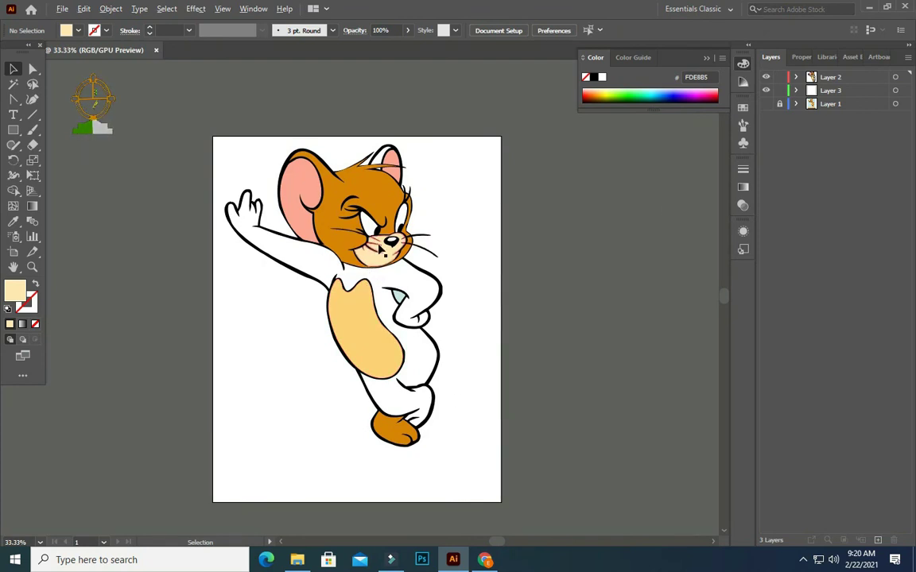
scroll(367, 311, "up", 1)
scroll(358, 278, "up", 1)
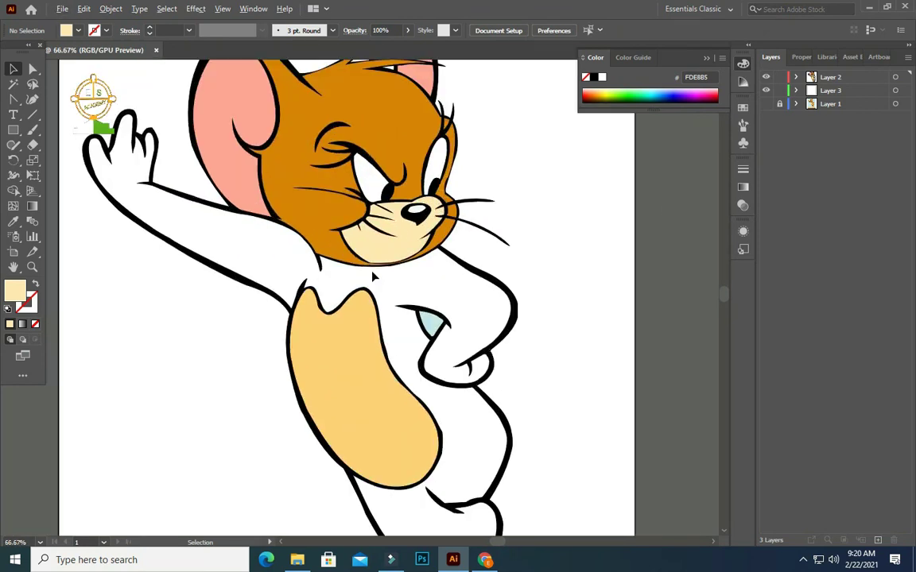
scroll(350, 262, "up", 1)
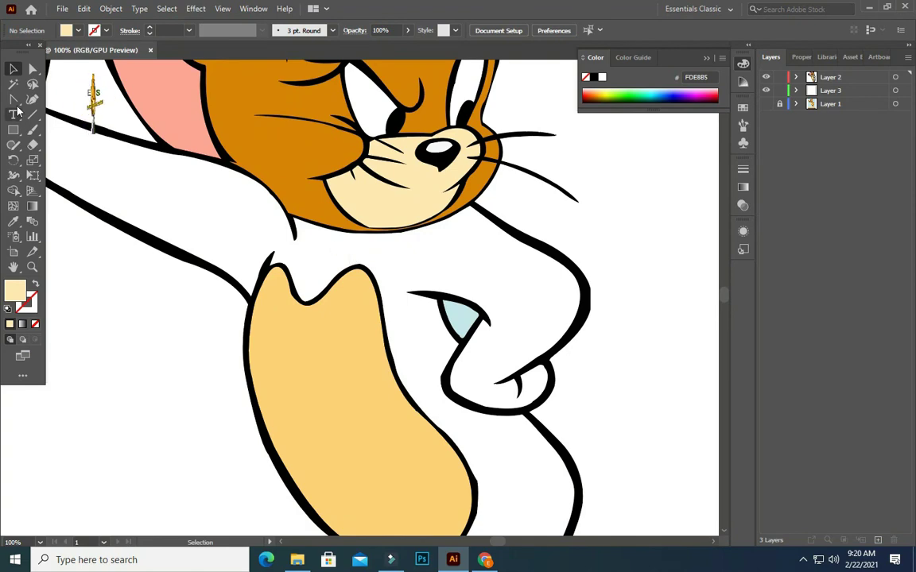
left_click(13, 98)
scroll(405, 208, "up", 3)
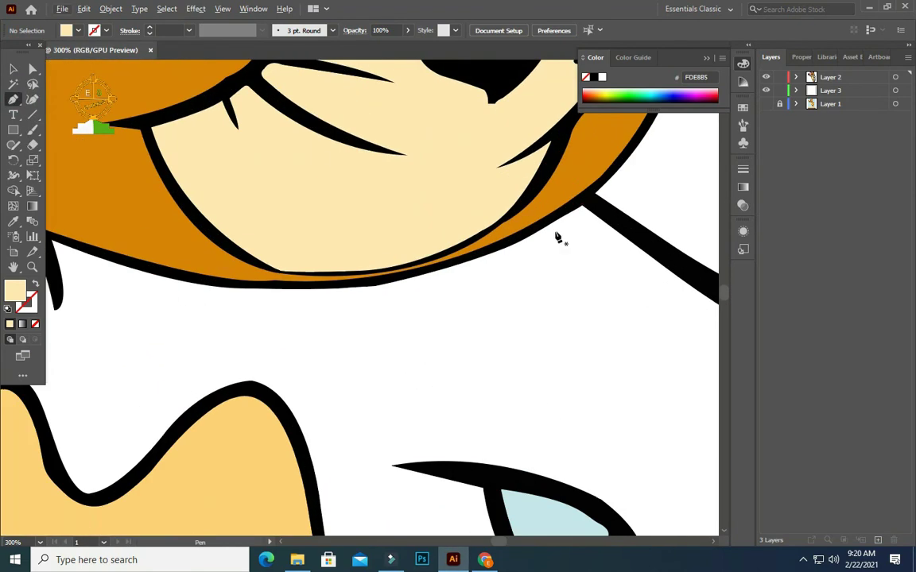
- Start the body path at the chin corner and trace down along the bent arm
left_click(586, 201)
scroll(605, 203, "down", 1)
scroll(617, 204, "down", 3)
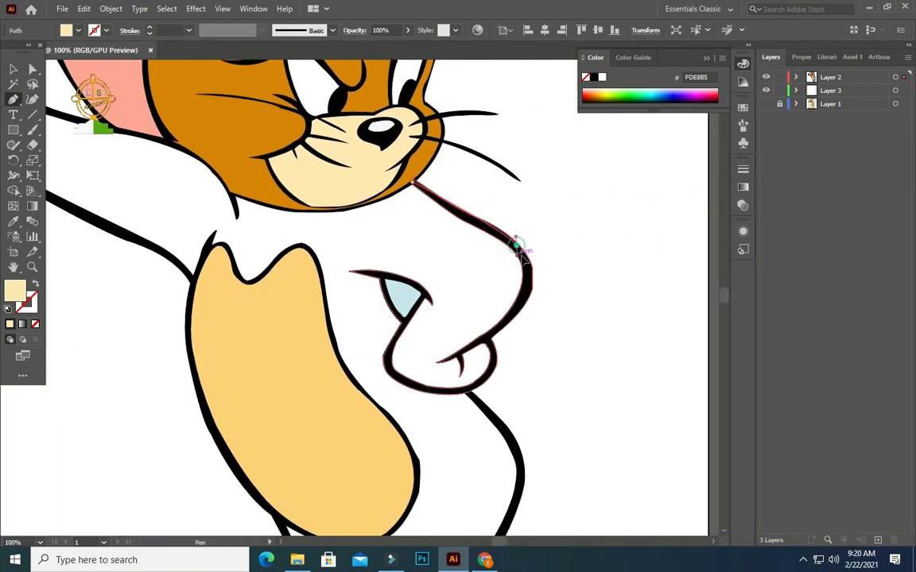
left_click(517, 246)
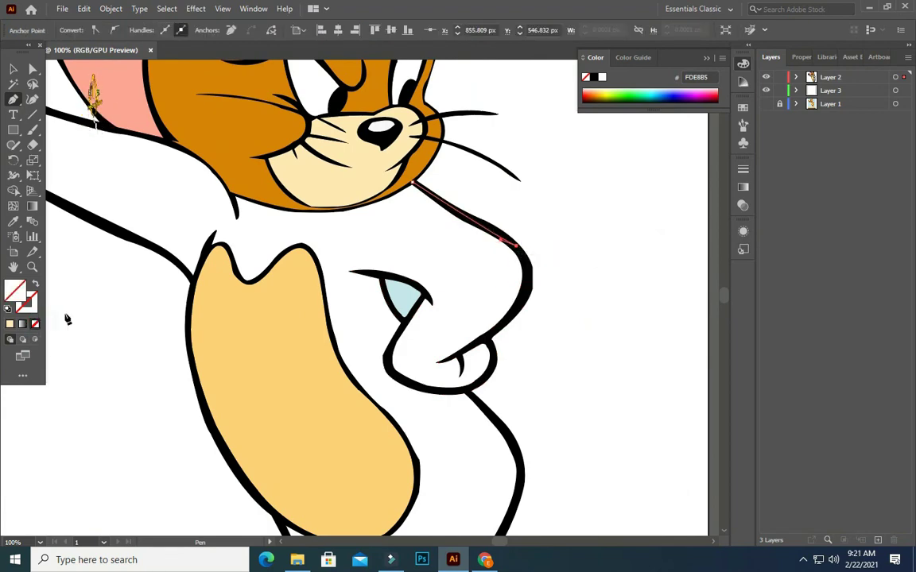
left_click(522, 304)
left_click(509, 325)
left_click(493, 337)
left_click(463, 354)
- Trace anchors around the elbow's inner curve, below the glove and along the lower body
scroll(463, 357, "up", 2)
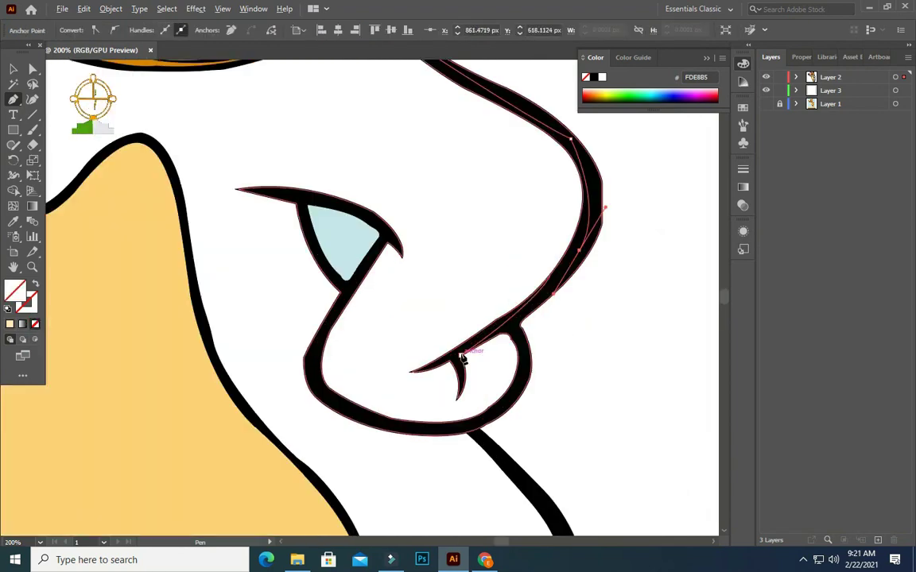
scroll(493, 358, "up", 2)
left_click(540, 353)
left_click(565, 397)
scroll(548, 405, "down", 1)
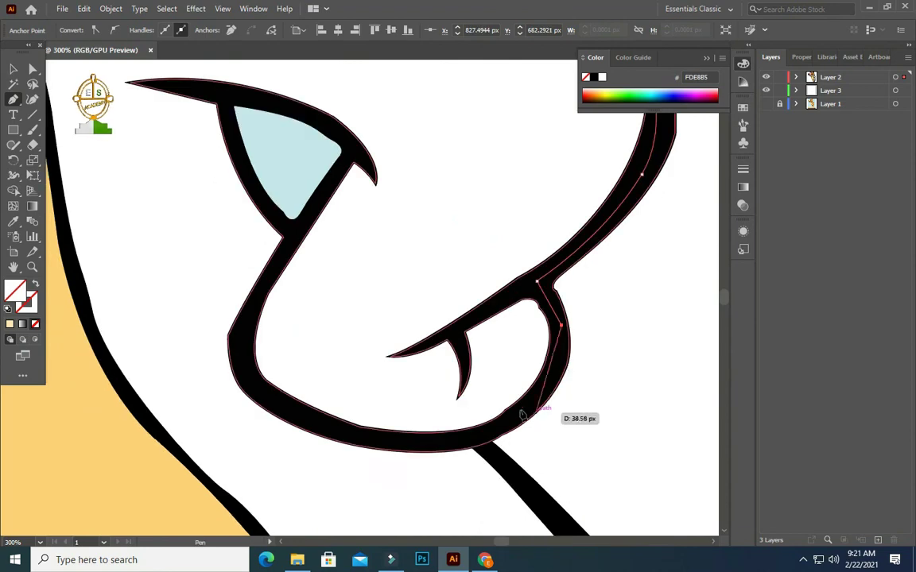
left_click(522, 415)
scroll(556, 475, "down", 2)
scroll(576, 500, "down", 5)
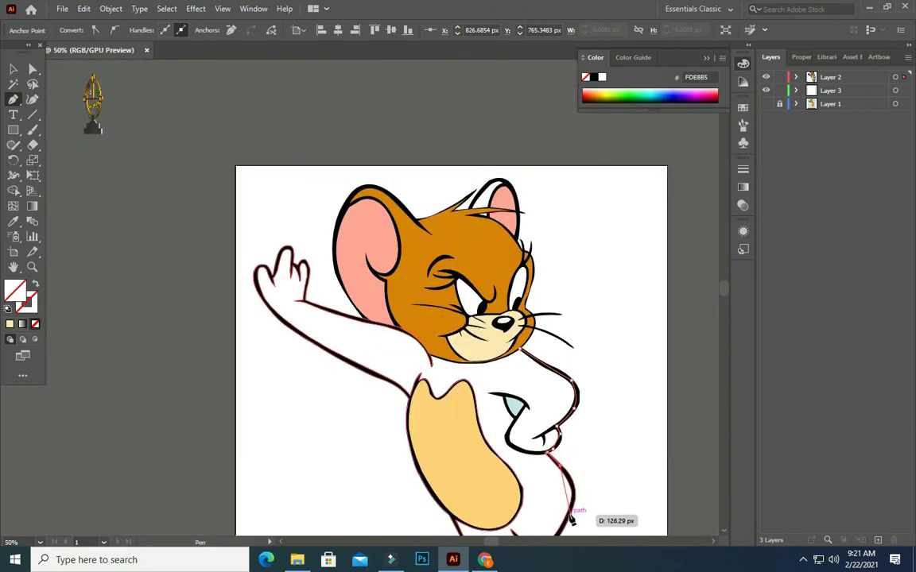
scroll(571, 520, "up", 2)
scroll(557, 419, "up", 1)
left_click(503, 451)
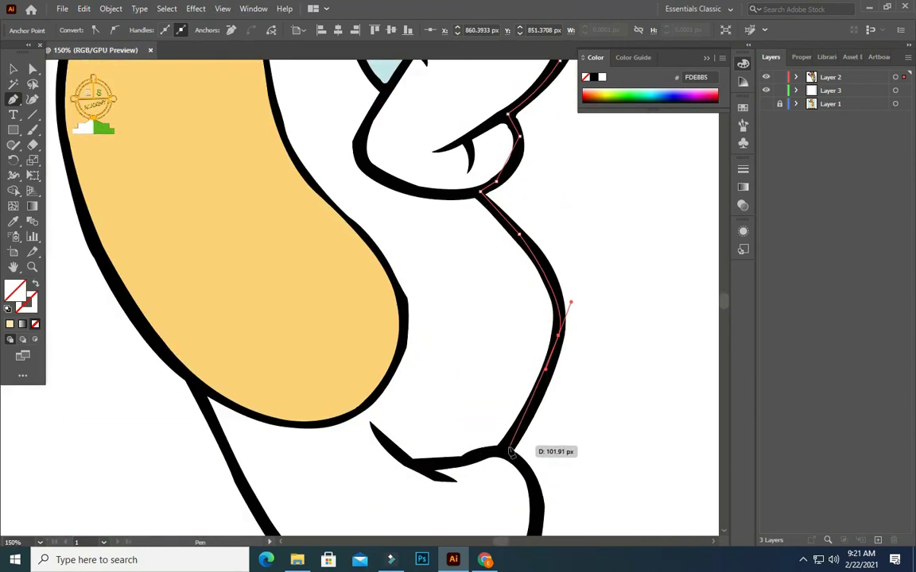
- Extend the outline down the leg to the shoe top and up the leg's back
left_click(531, 483)
scroll(529, 469, "down", 2)
left_click(525, 462)
scroll(494, 482, "down", 1)
left_click(459, 447)
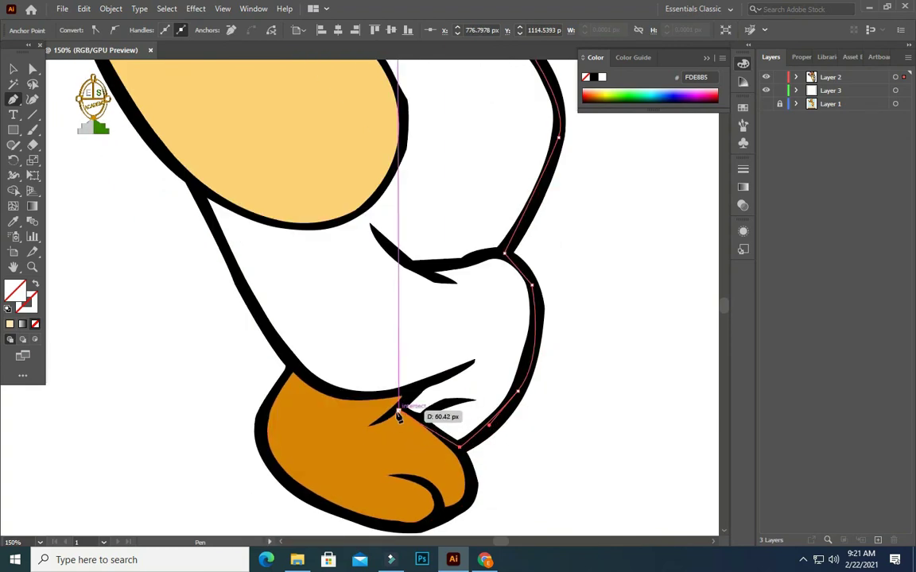
left_click(415, 389)
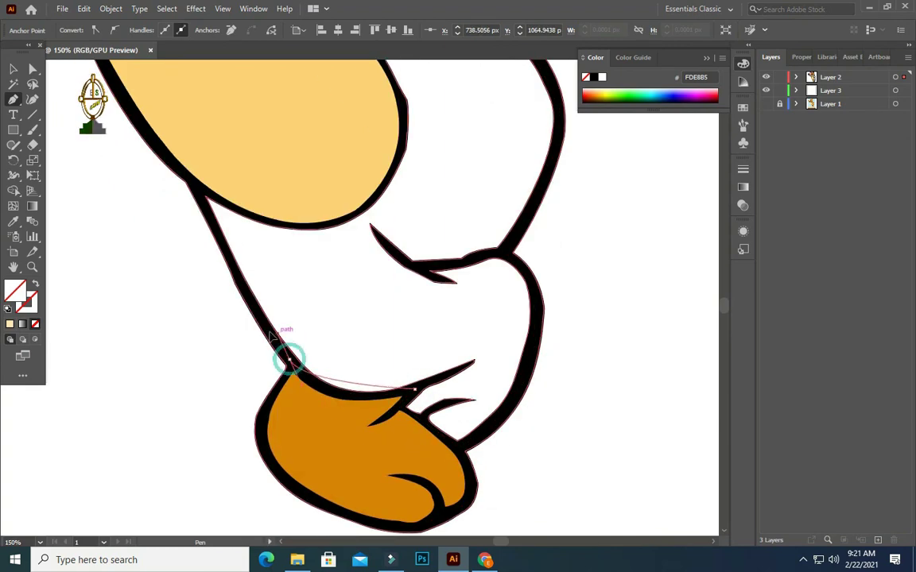
left_click(288, 360)
scroll(243, 300, "up", 2)
left_click(252, 422)
left_click(191, 307)
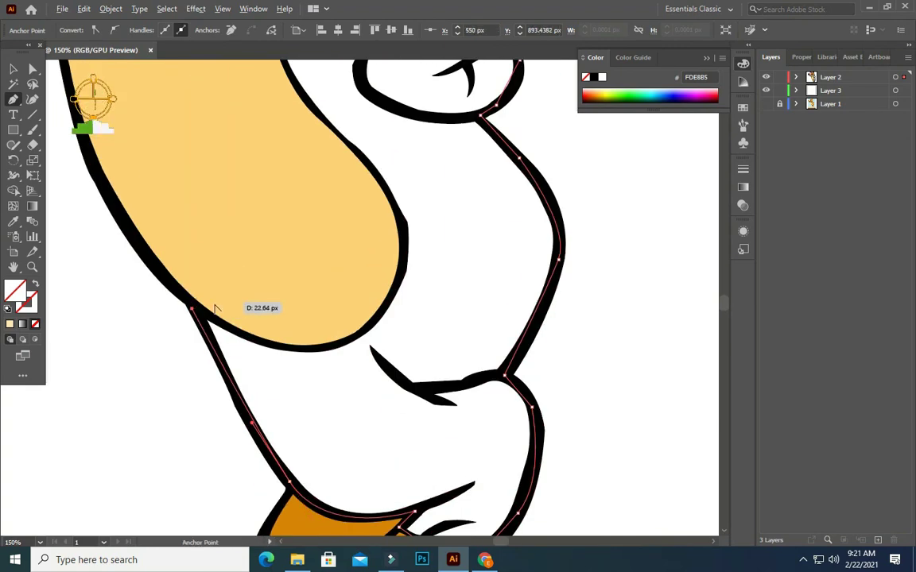
scroll(191, 295, "up", 2)
scroll(175, 254, "up", 1)
- Curve the outline past the belly patch up to the shoulder and hand, undoing one misplaced anchor
left_click_drag(176, 238, 169, 112)
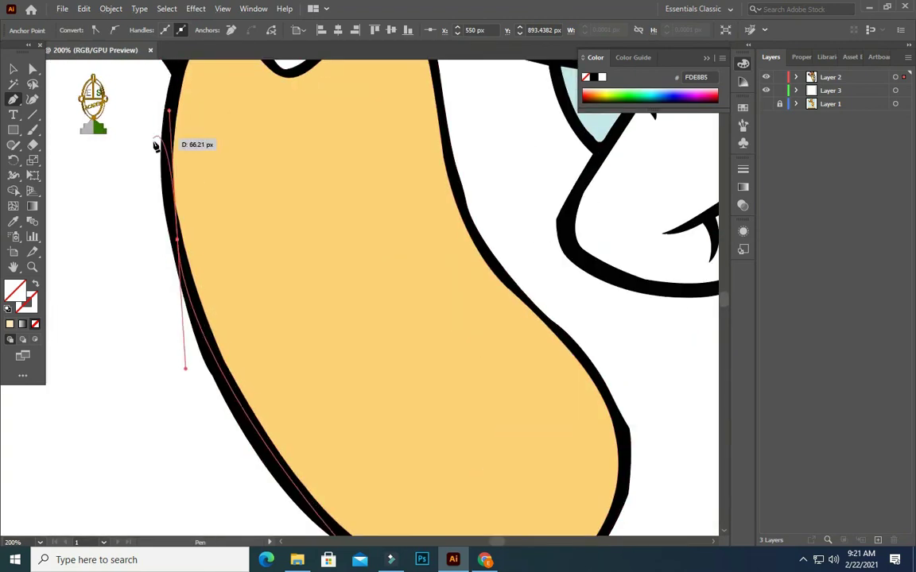
scroll(167, 183, "up", 3)
left_click_drag(182, 159, 183, 252)
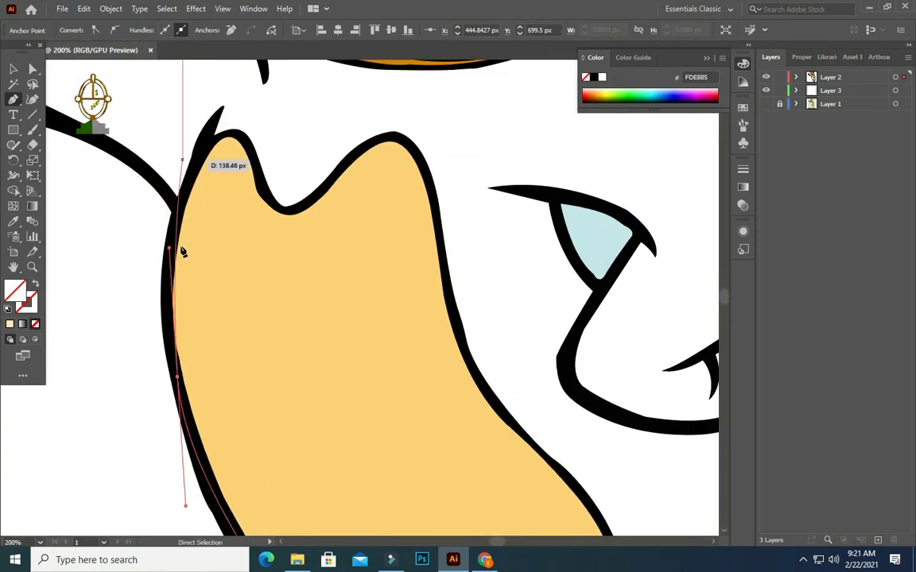
key("ctrl+z")
left_click_drag(178, 209, 182, 182)
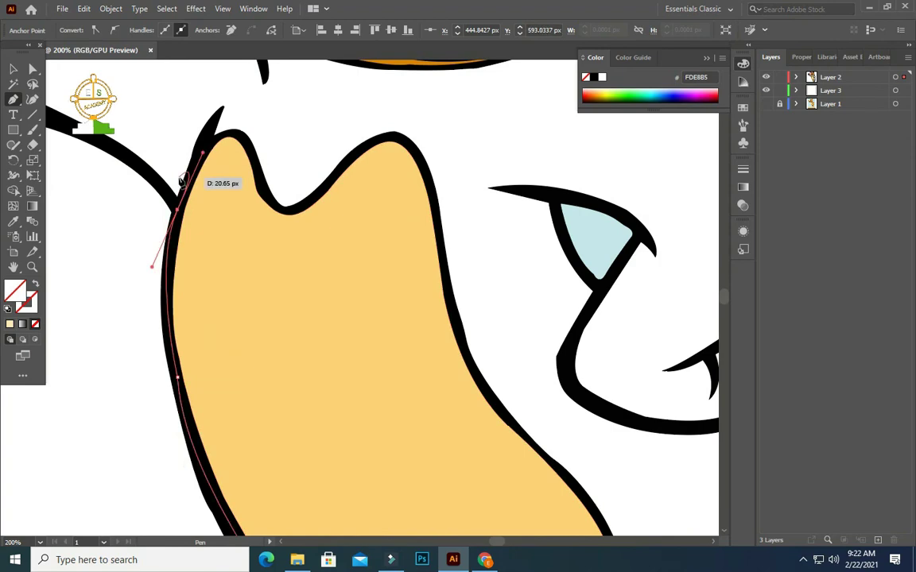
scroll(182, 182, "down", 2)
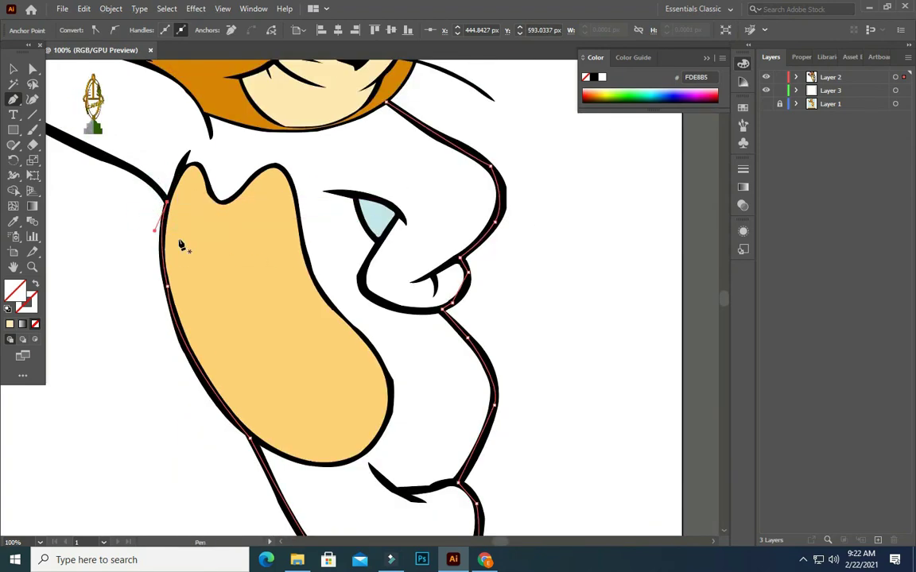
mouse_move(166, 201)
left_mouse_down()
mouse_move(368, 310)
mouse_move(309, 287)
left_mouse_up()
left_click(365, 303)
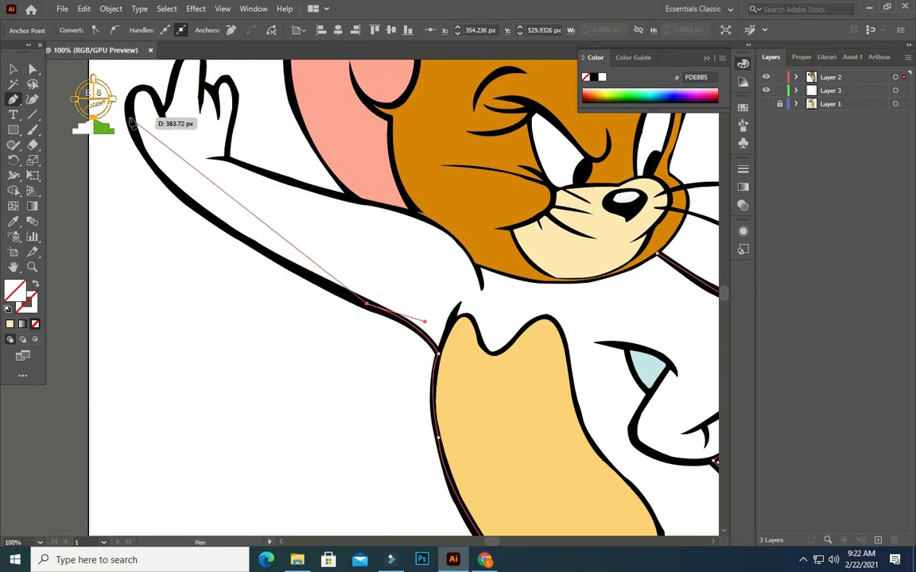
left_click_drag(131, 120, 118, 146)
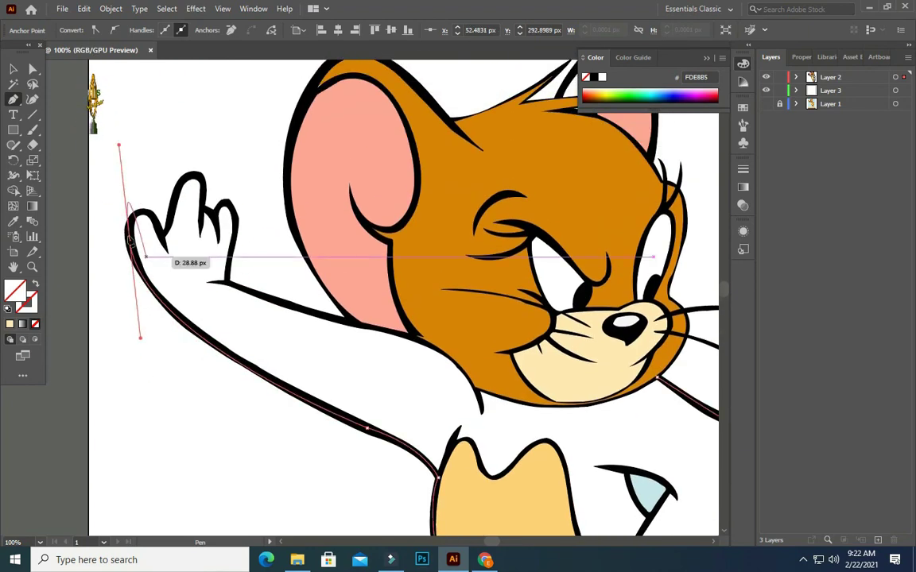
mouse_move(160, 234)
left_mouse_down()
mouse_move(178, 280)
mouse_move(177, 222)
mouse_move(220, 327)
left_mouse_up()
- Zoom in and trace curved anchors over the finger tops, down the fingers and along the arm
key("ctrl+equal")
key("ctrl+equal")
left_click(165, 220)
mouse_move(251, 121)
left_mouse_down()
mouse_move(288, 173)
mouse_move(296, 204)
left_mouse_up()
mouse_move(250, 168)
left_mouse_down()
mouse_move(300, 179)
mouse_move(288, 163)
mouse_move(316, 168)
left_mouse_up()
left_click_drag(306, 248, 311, 259)
left_click_drag(298, 316, 356, 318)
left_click_drag(536, 395, 536, 401)
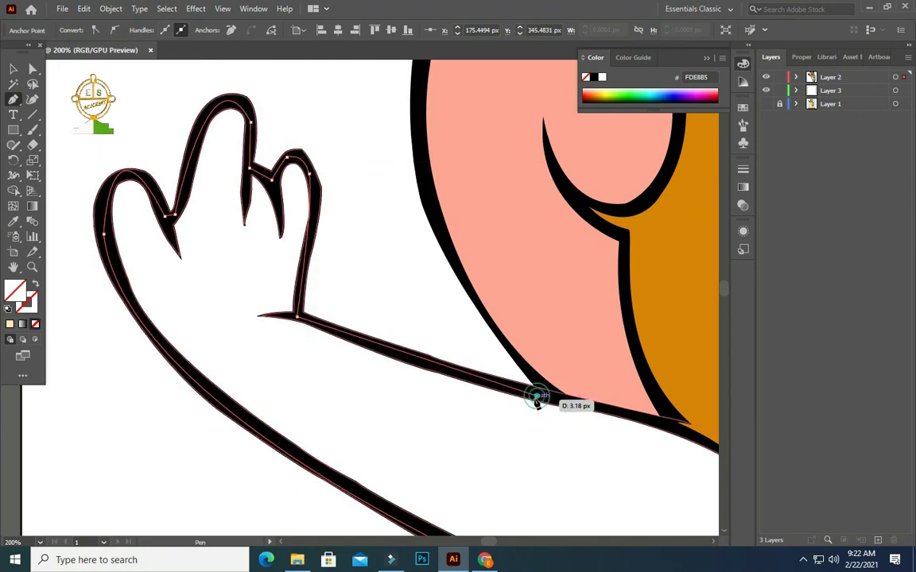
scroll(648, 394, "down", 3)
scroll(604, 387, "up", 3)
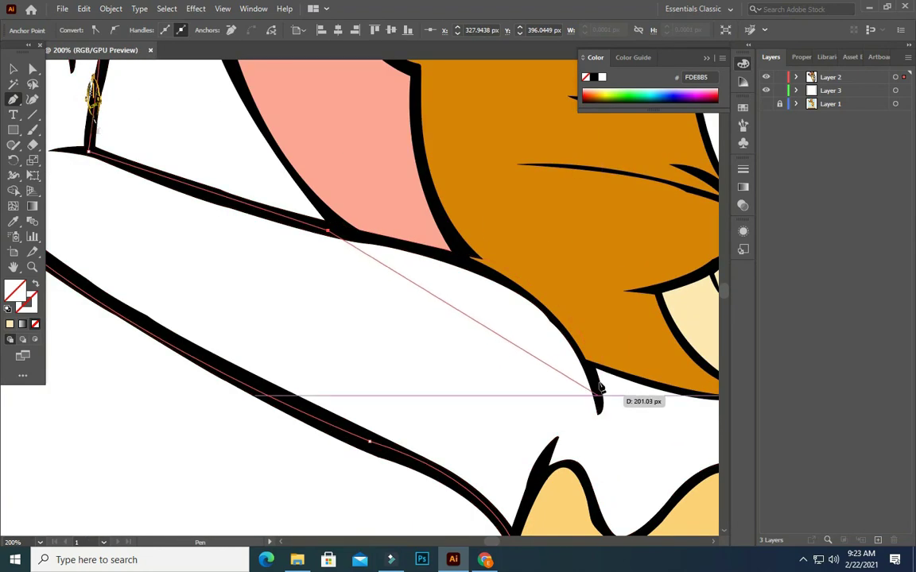
scroll(600, 387, "up", 2)
- Place anchors at the cheek and where the arm meets it, breaking the long handle
left_click_drag(593, 367, 663, 484)
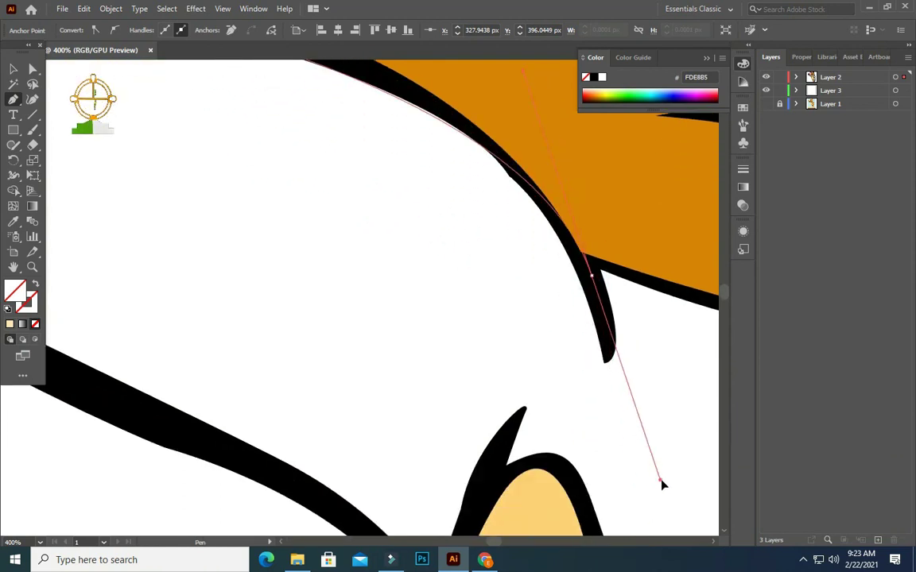
scroll(636, 461, "up", 3)
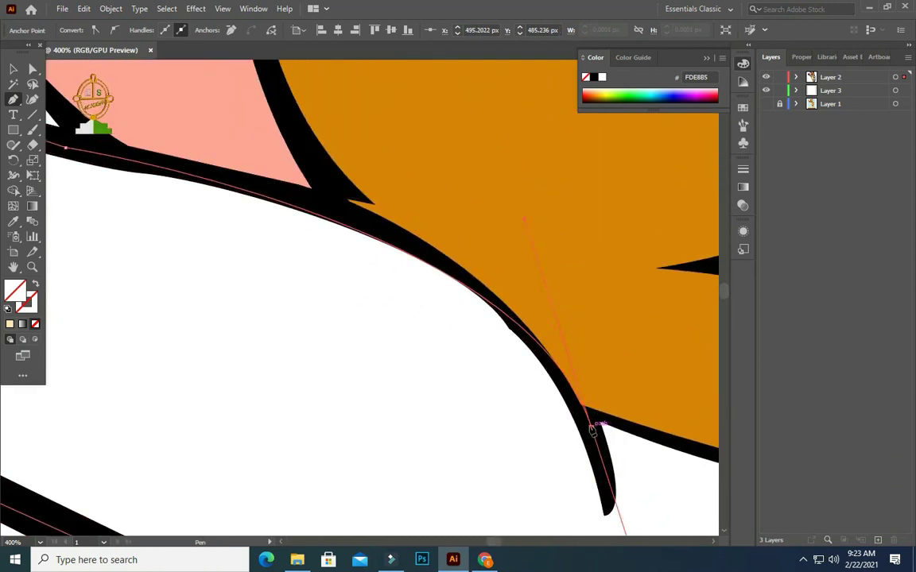
left_click_drag(592, 428, 658, 448)
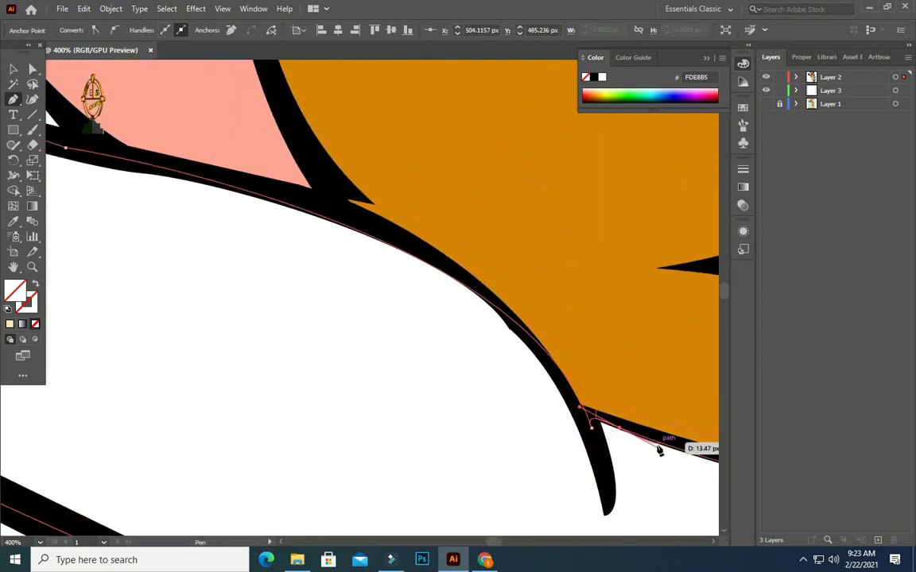
left_click(580, 405)
key("z")
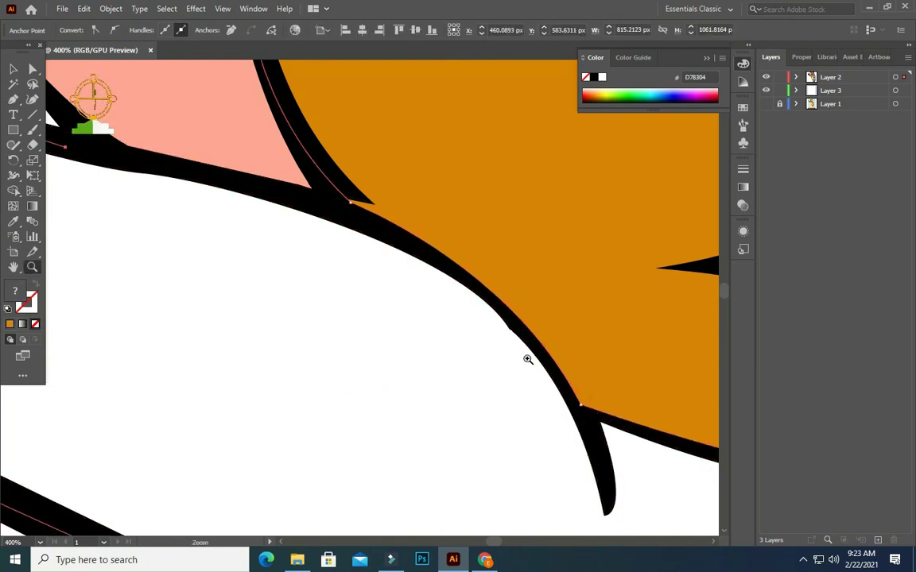
- Continue the path along the lower cheek and under the jaw back to the chin
left_click(13, 100)
mouse_move(384, 232)
left_mouse_down()
mouse_move(579, 386)
mouse_move(604, 487)
mouse_move(592, 419)
mouse_move(602, 421)
mouse_move(509, 366)
mouse_move(644, 380)
left_mouse_up()
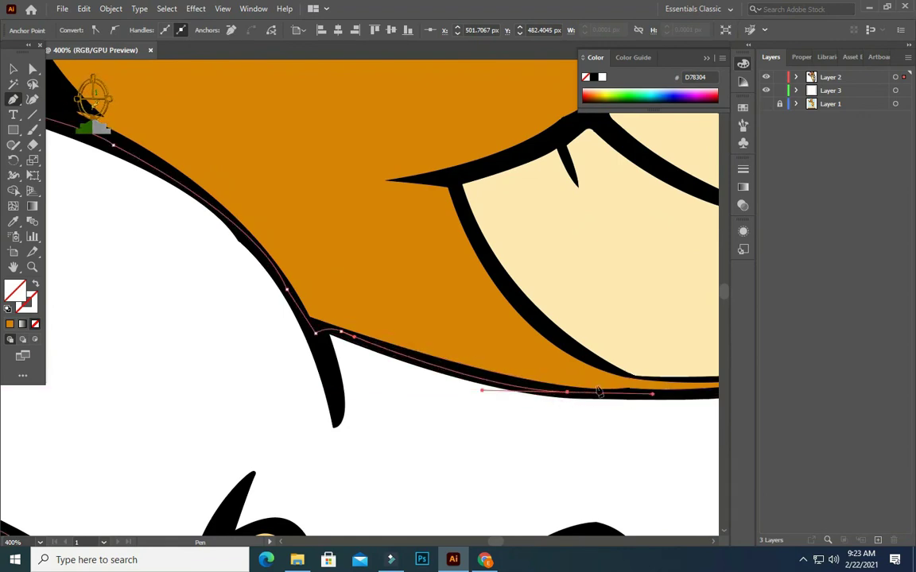
mouse_move(566, 393)
left_mouse_down()
mouse_move(572, 399)
mouse_move(513, 351)
mouse_move(341, 366)
mouse_move(392, 351)
left_mouse_up()
scroll(572, 399, "down", 3)
scroll(613, 364, "down", 2)
scroll(513, 351, "up", 1)
scroll(512, 351, "up", 3)
left_click_drag(614, 249, 639, 207)
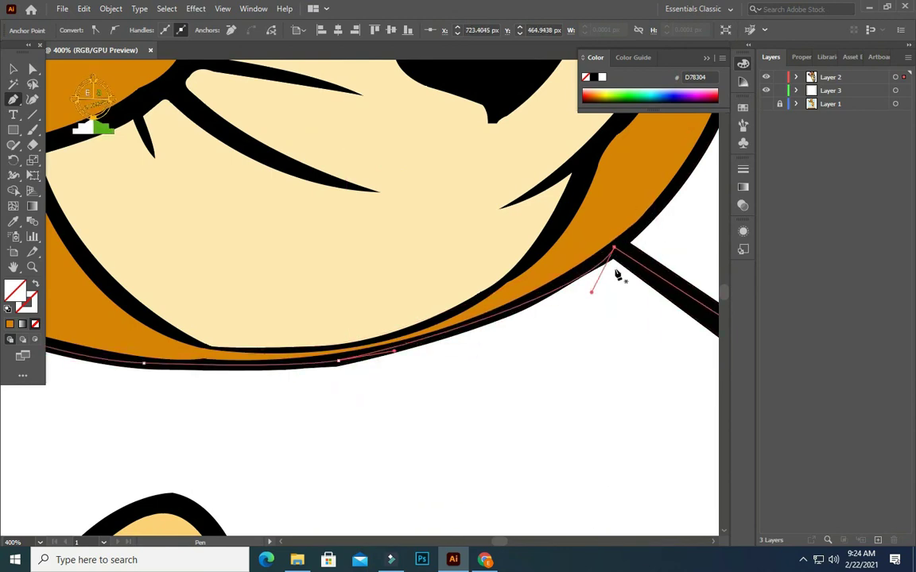
scroll(618, 275, "down", 4)
scroll(589, 275, "down", 3)
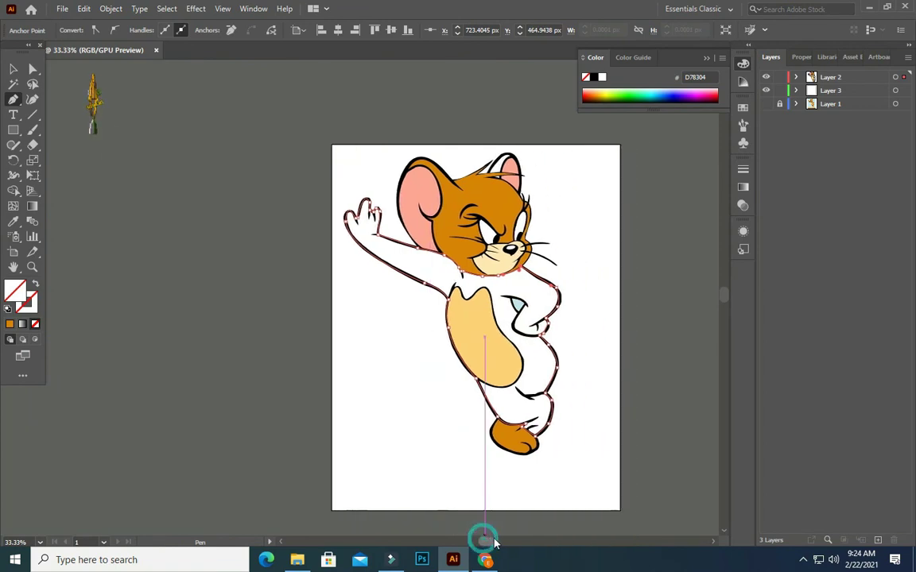
scroll(511, 429, "up", 1)
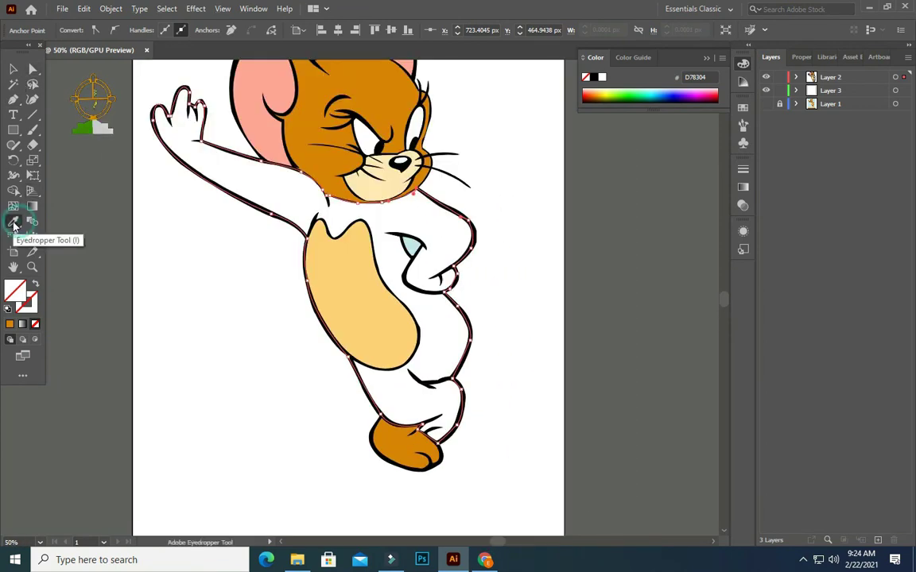
- Try filling the body outline with the head's orange, then undo it
left_click(14, 69)
left_click(14, 223)
left_click(303, 129)
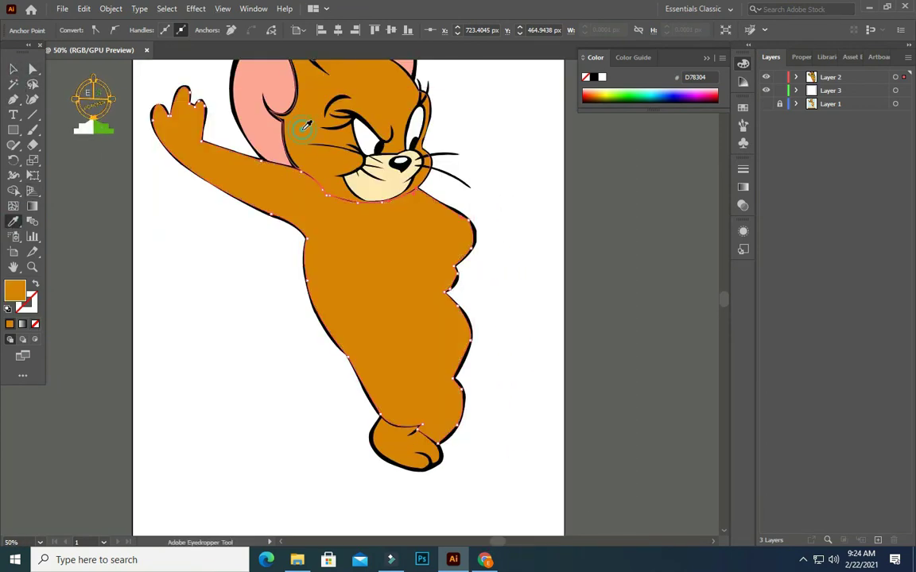
left_click(795, 77)
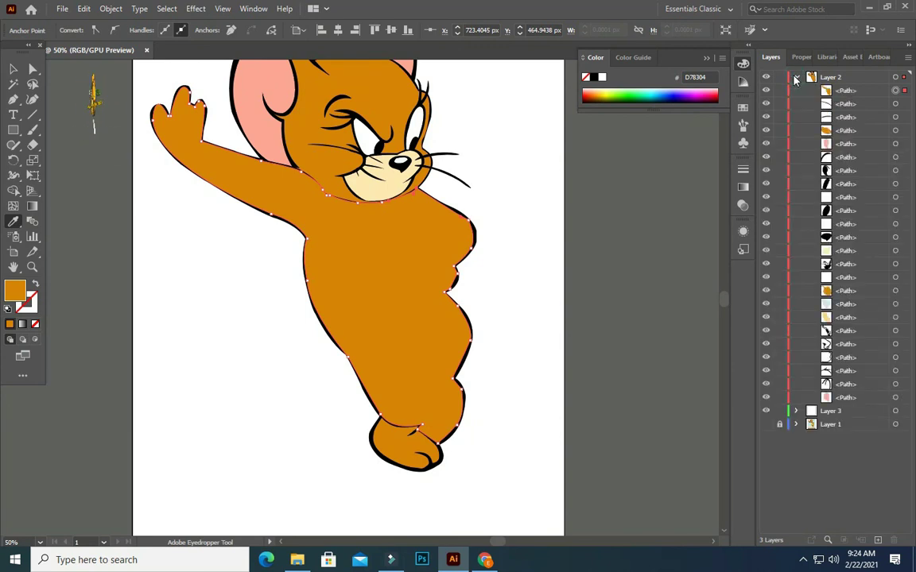
key("ctrl+z")
- Fill the body path with the head's orange and move it below the belly and arm shapes
key("v")
scroll(337, 246, "up", 1)
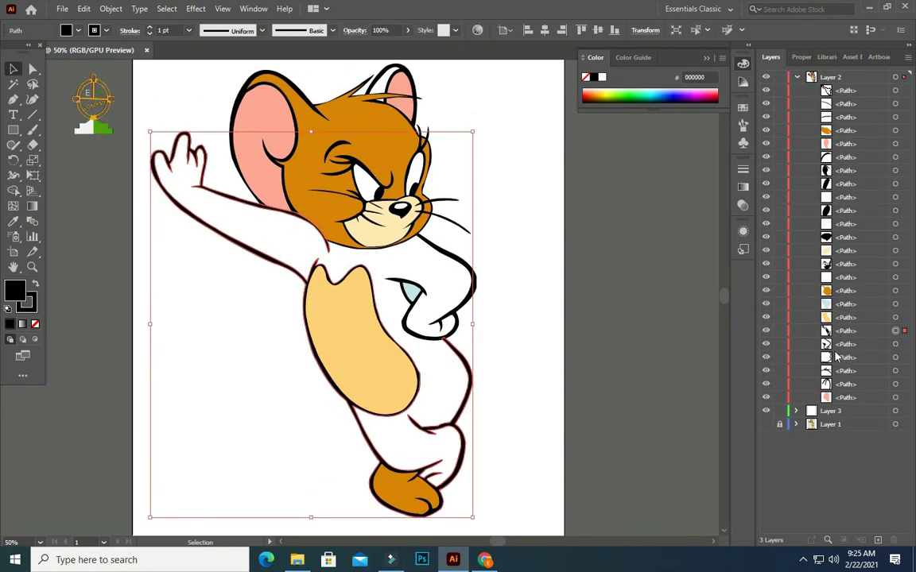
scroll(453, 254, "up", 2)
left_click(453, 254)
key("ctrl+0")
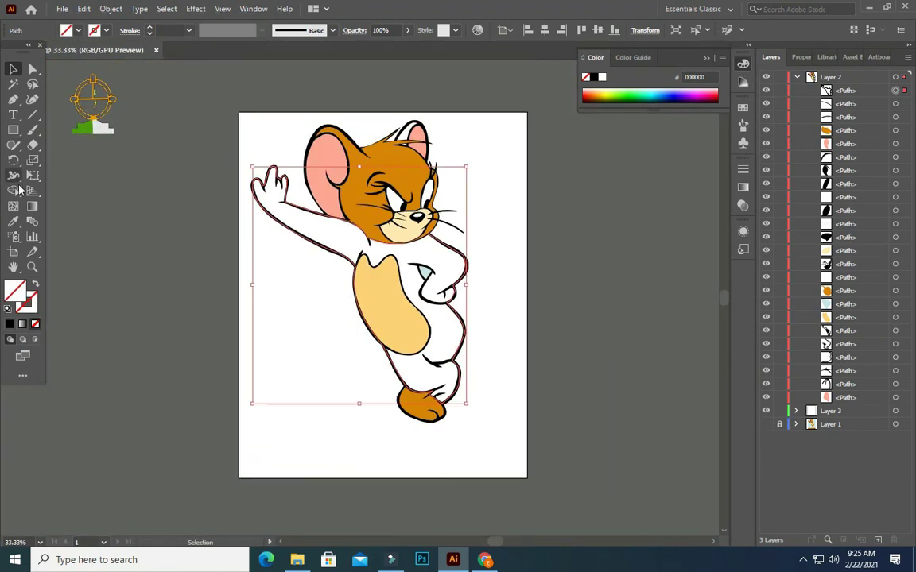
left_click(13, 222)
left_click(354, 189)
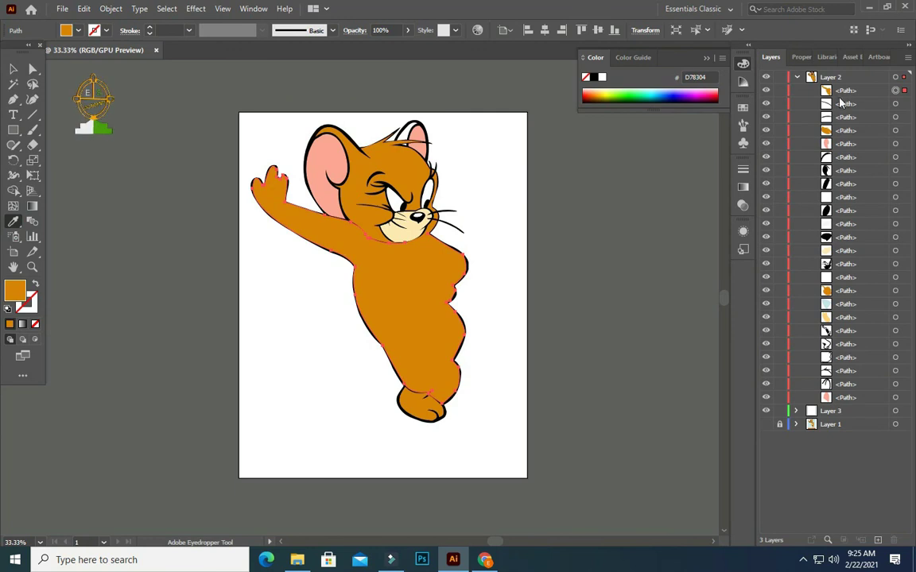
left_click_drag(848, 93, 859, 357)
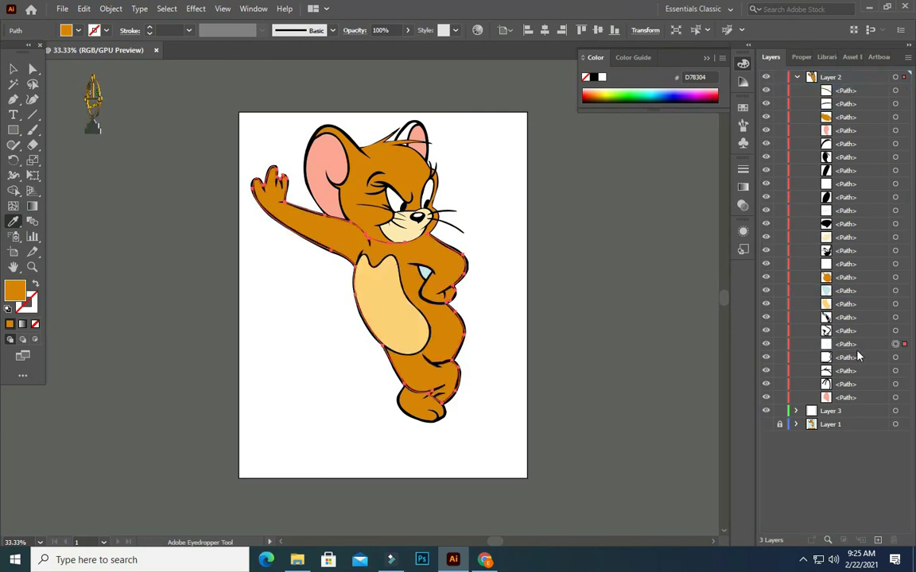
scroll(430, 271, "up", 2)
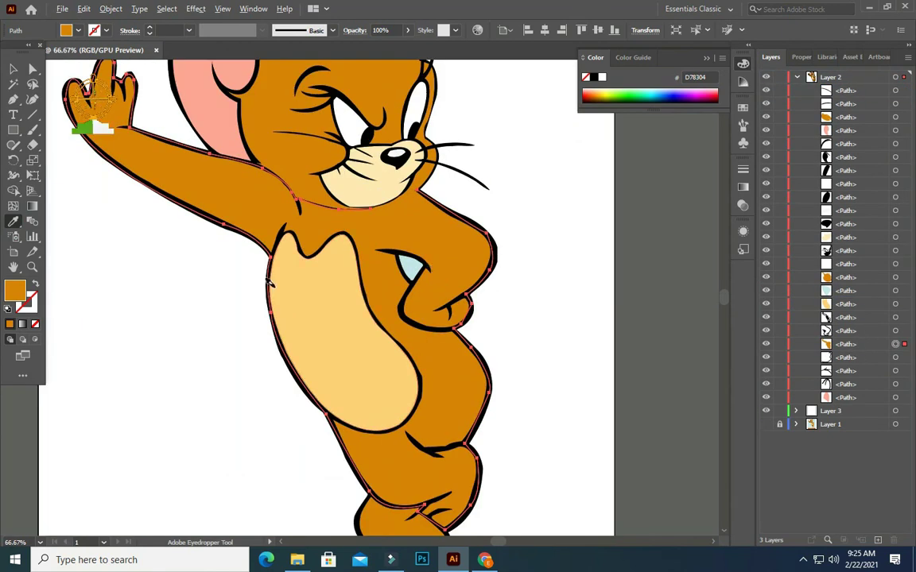
- Zoom in and pull out curve handles on the anchor of the black outline around Jerry's fist
scroll(359, 389, "up", 1)
scroll(445, 461, "up", 1)
scroll(454, 493, "up", 2)
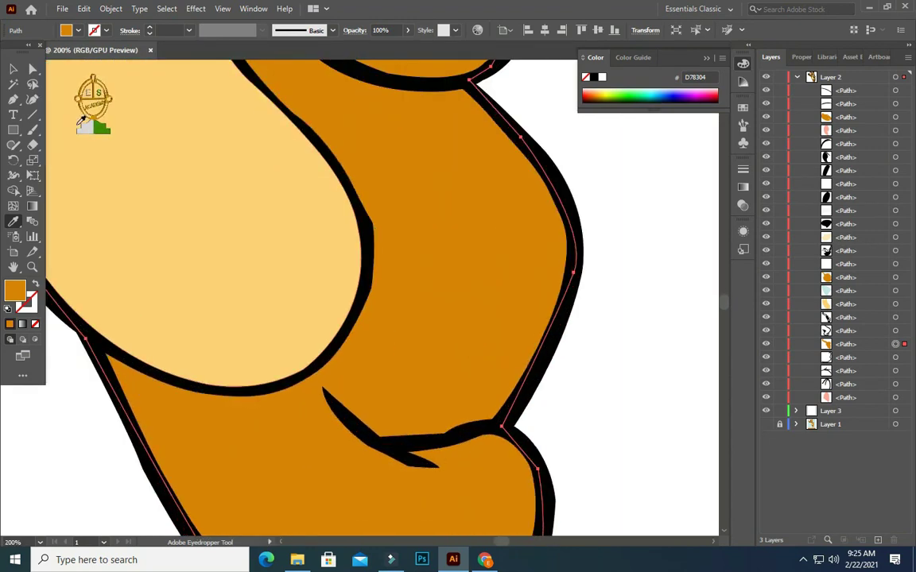
key("v")
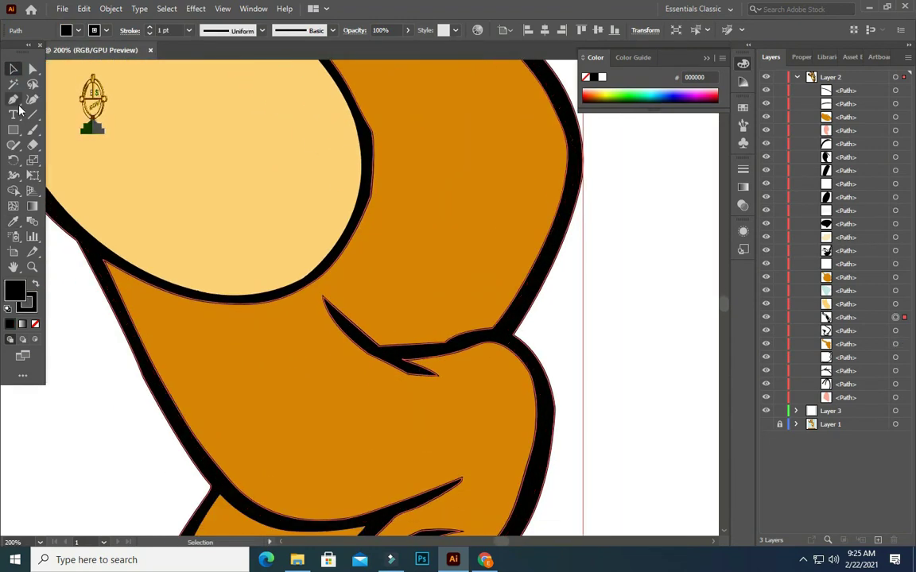
left_click_drag(13, 100, 71, 146)
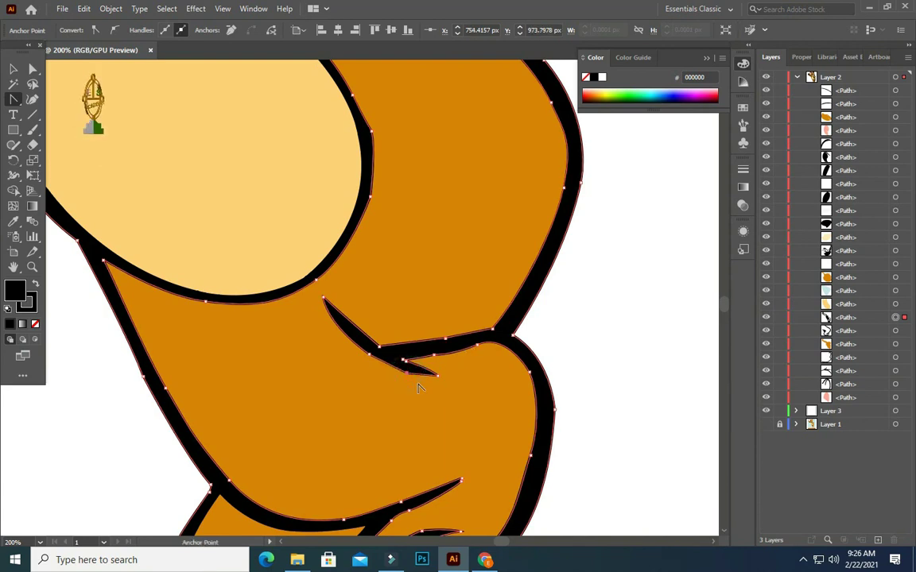
scroll(421, 389, "up", 2)
scroll(389, 334, "up", 2)
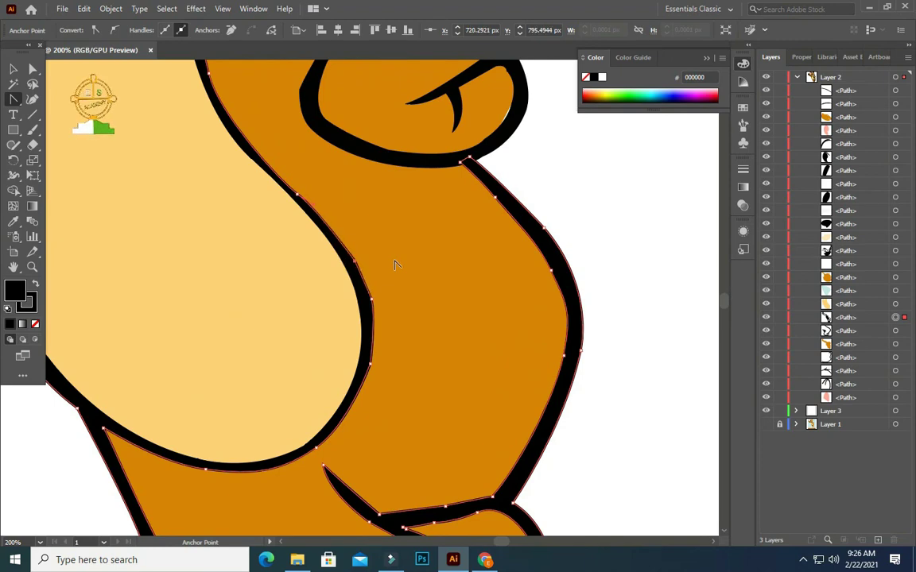
scroll(396, 265, "up", 5)
scroll(422, 318, "up", 1)
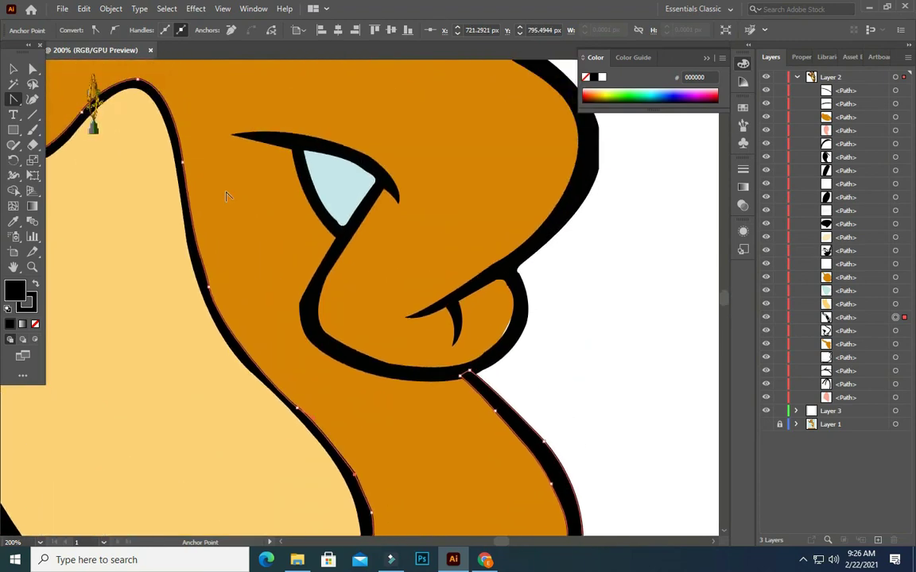
scroll(445, 365, "up", 1)
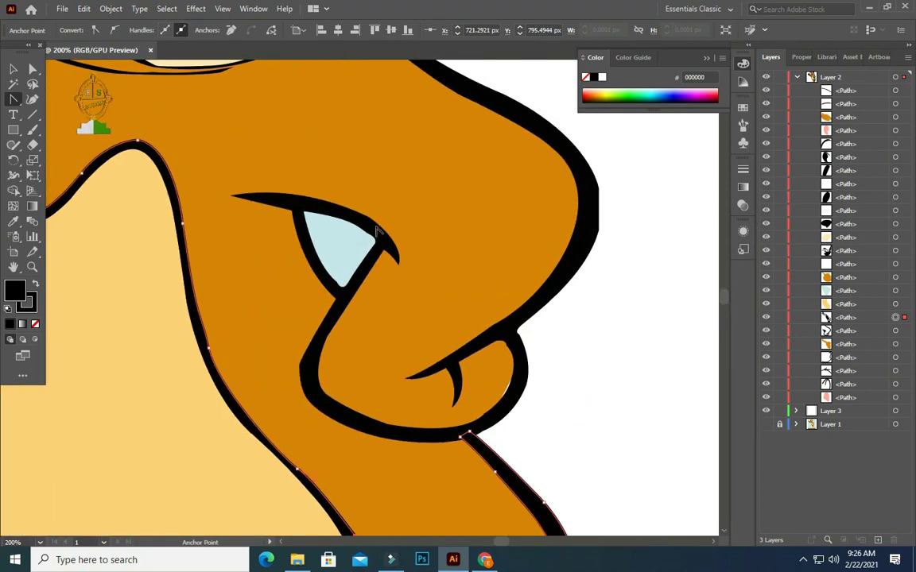
left_click(513, 398)
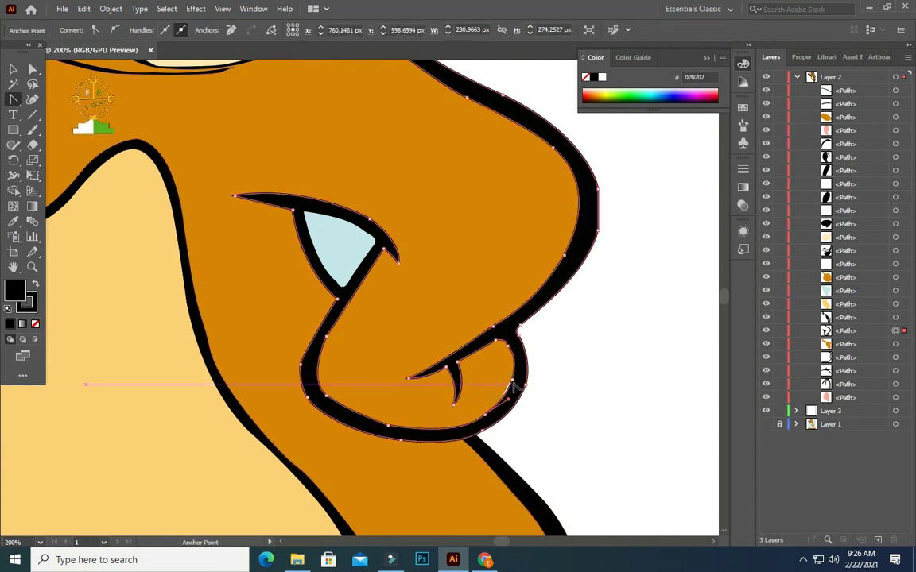
left_click_drag(513, 387, 519, 387)
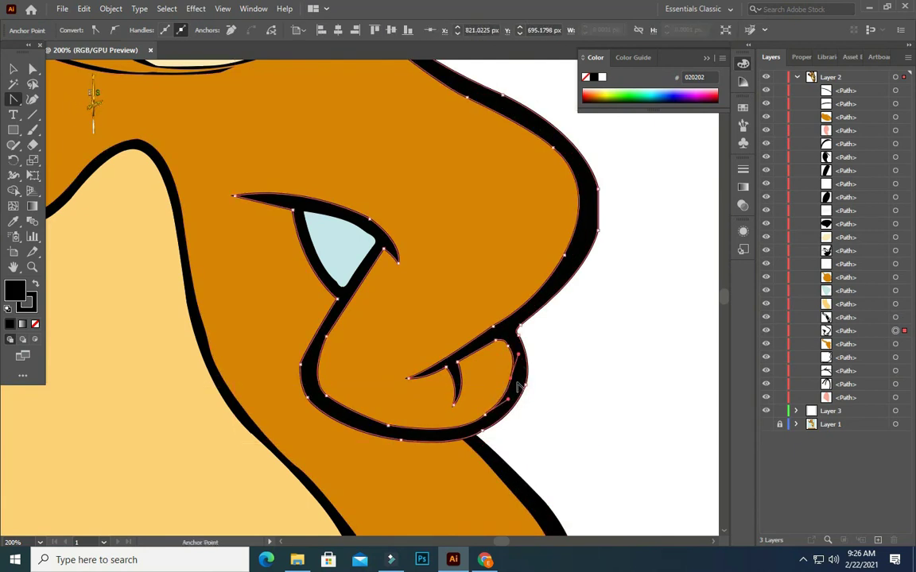
scroll(350, 139, "down", 2, "alt")
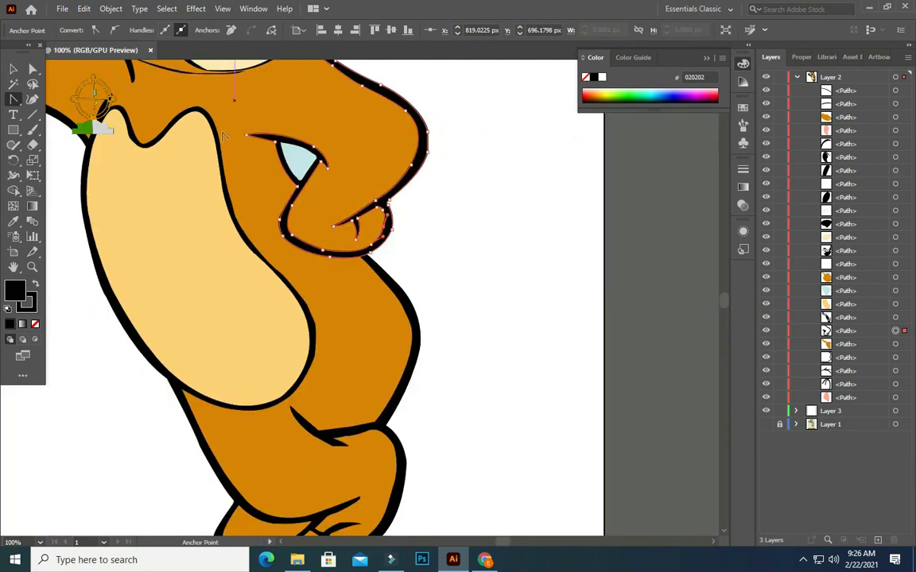
scroll(217, 210, "up", 3)
scroll(198, 248, "up", 1)
scroll(492, 397, "left", 3)
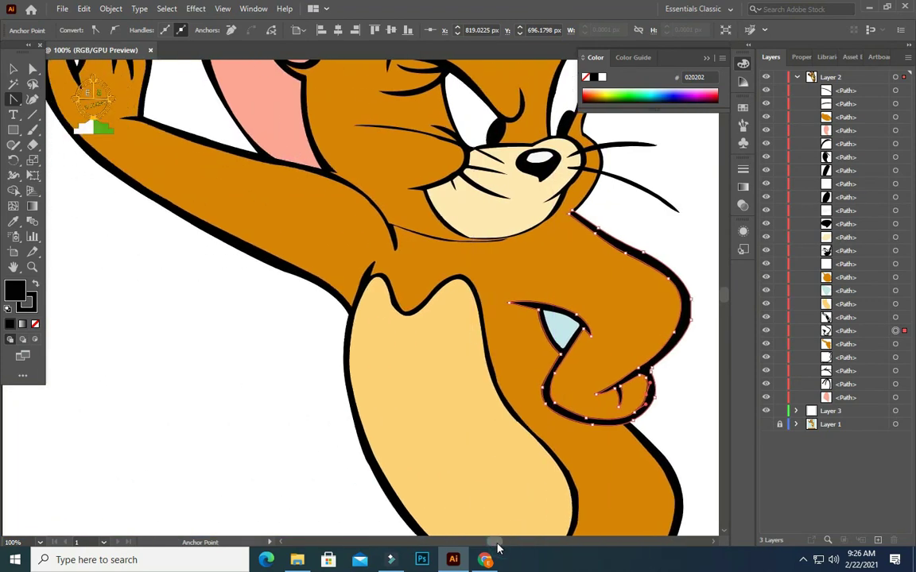
scroll(477, 268, "up", 3, "alt")
scroll(376, 243, "up", 2)
scroll(368, 239, "up", 1)
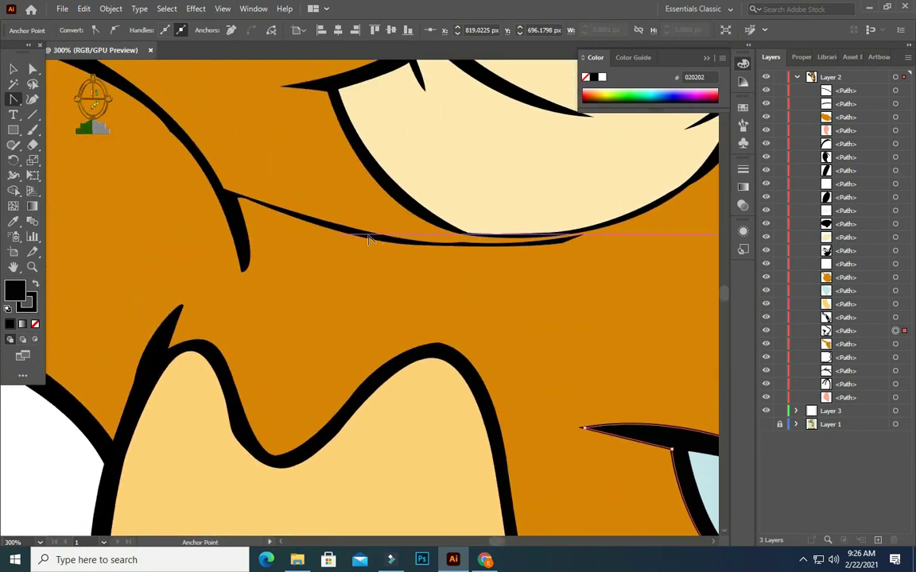
- Make an anchor on the orange chin fill a corner, nudge it down, and reshape the neck curve
left_click(248, 199)
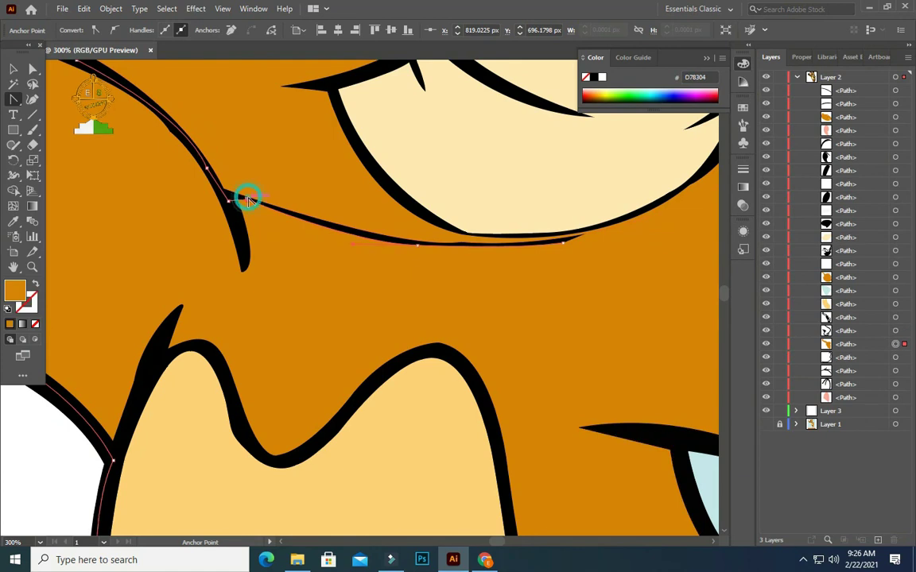
left_click(418, 246)
key("Down")
key("Down")
key("Down")
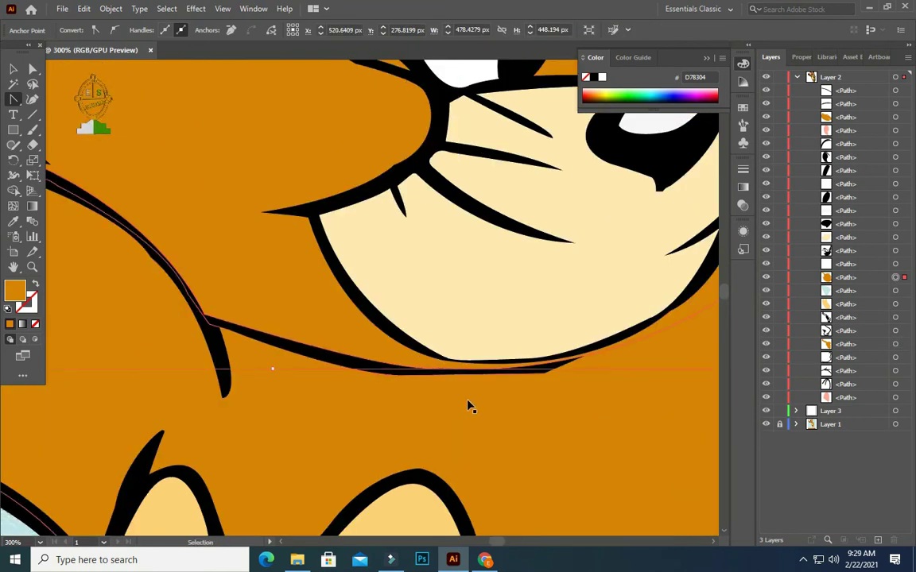
left_click_drag(199, 312, 245, 313)
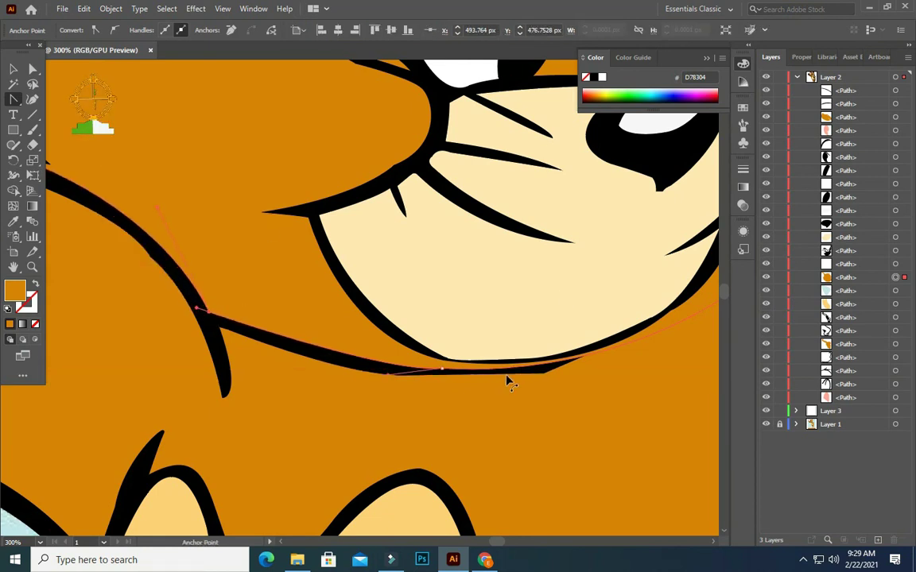
- Add anchors to the lower jaw path and black chin outline, then adjust the new jaw anchor
key("plus")
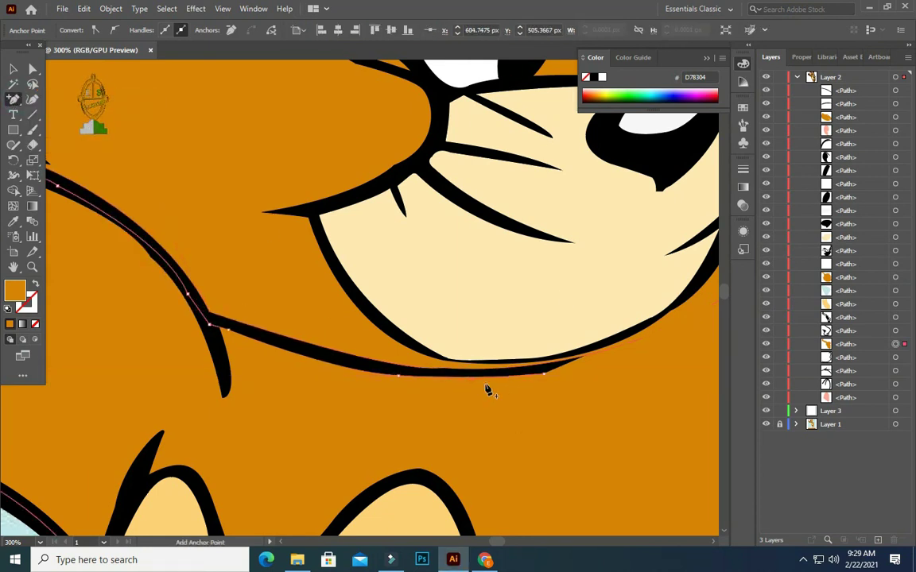
left_click(490, 367)
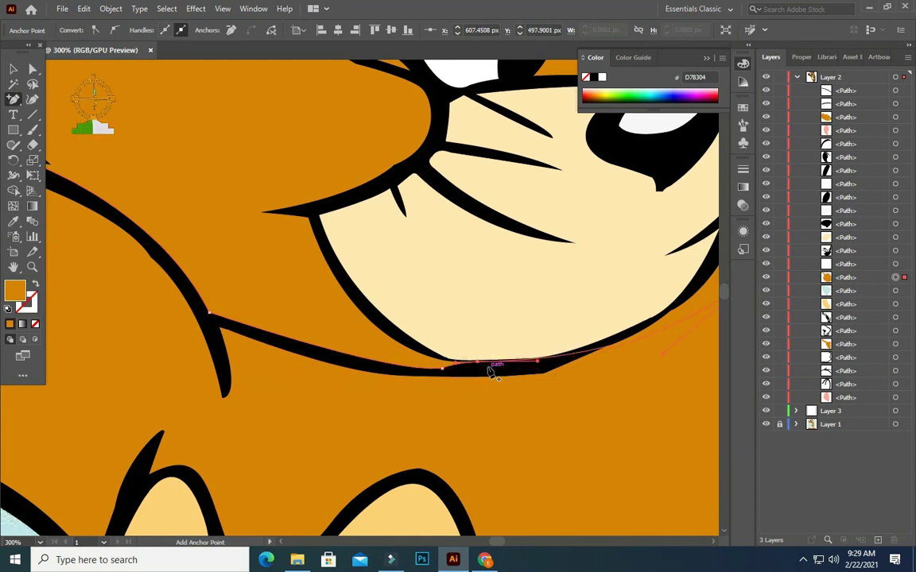
left_click(439, 363)
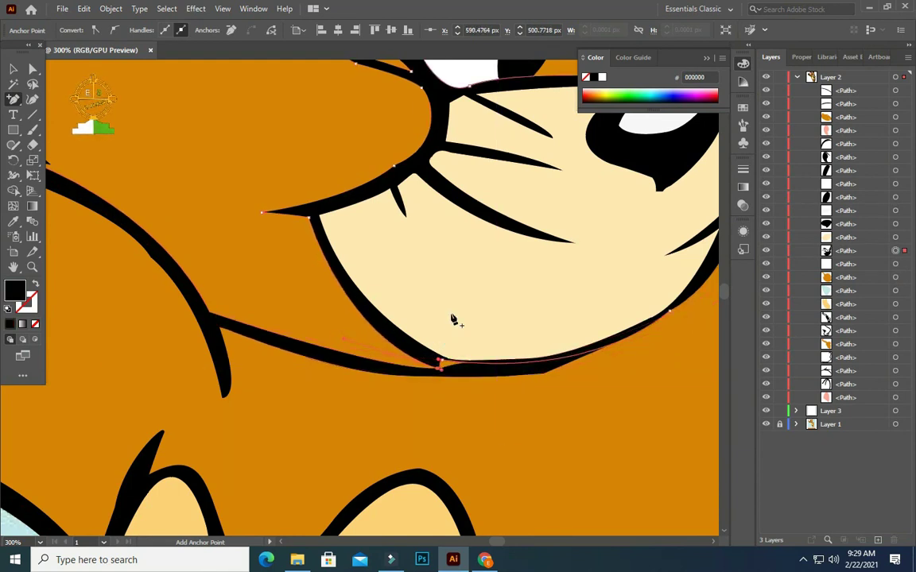
left_click_drag(14, 99, 64, 147)
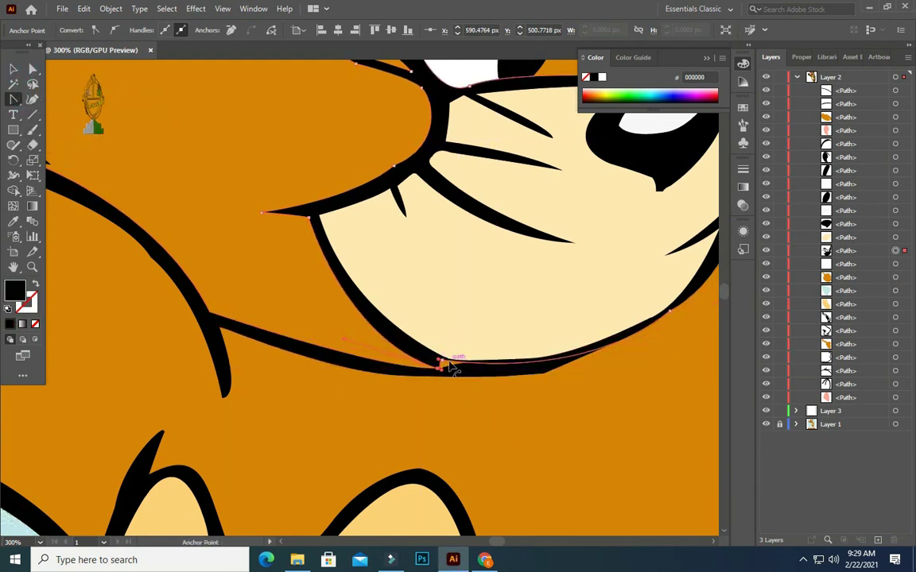
left_click(535, 368)
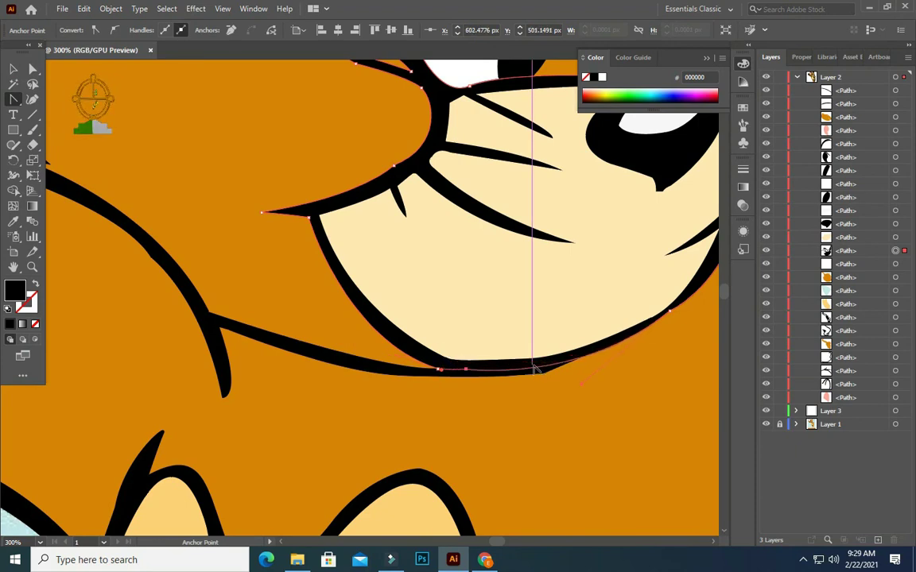
- Line up the orange fill's anchor with the black chin line beneath Jerry's chin
mouse_move(532, 367)
left_mouse_down()
mouse_move(527, 343)
mouse_move(547, 413)
left_mouse_up()
left_click(519, 358)
left_click(535, 414)
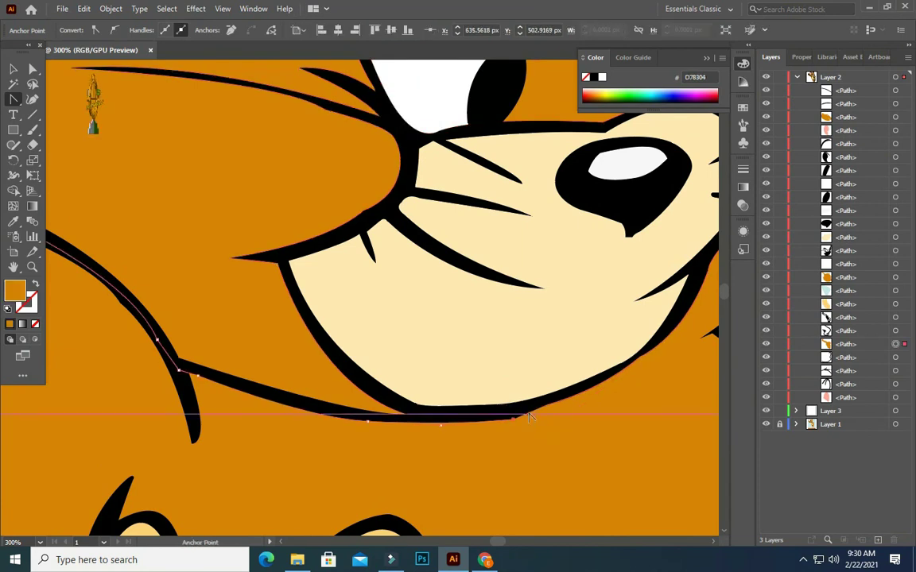
left_click(644, 358)
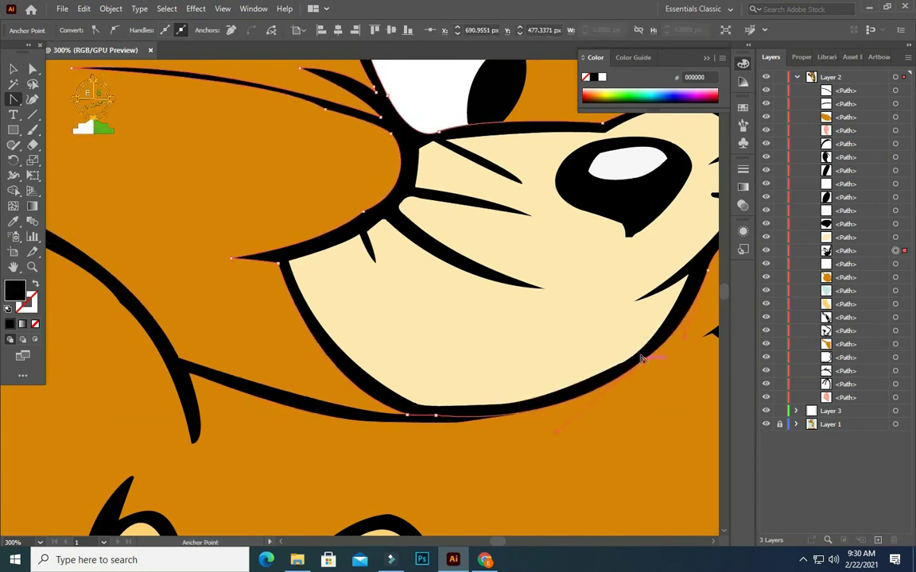
- Select the orange fill along the jaw and convert an anchor on its edge
key("v")
left_click(169, 244)
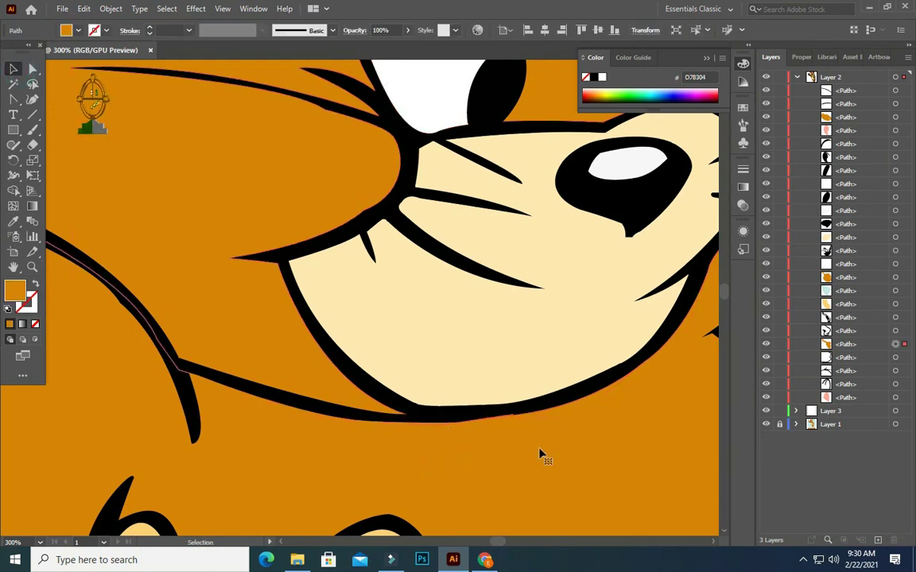
left_click(475, 419)
left_click_drag(14, 99, 67, 145)
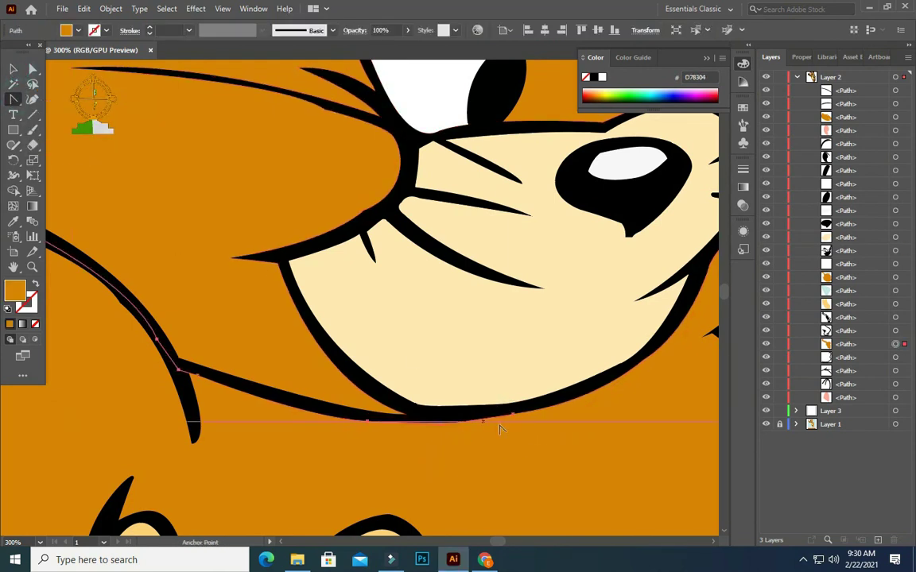
left_click(443, 426)
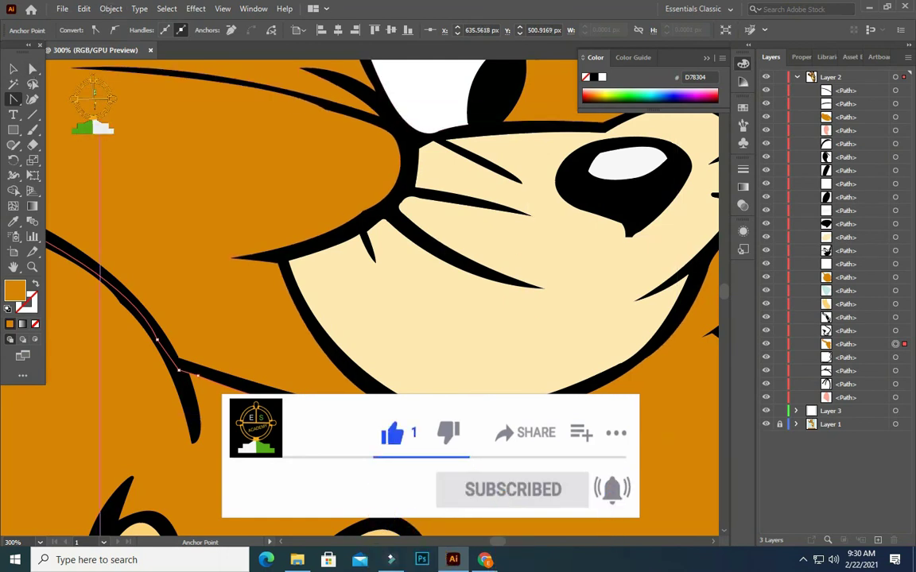
- Zoom out and hide the Layer 1 reference image
key("v")
scroll(266, 302, "down", 3)
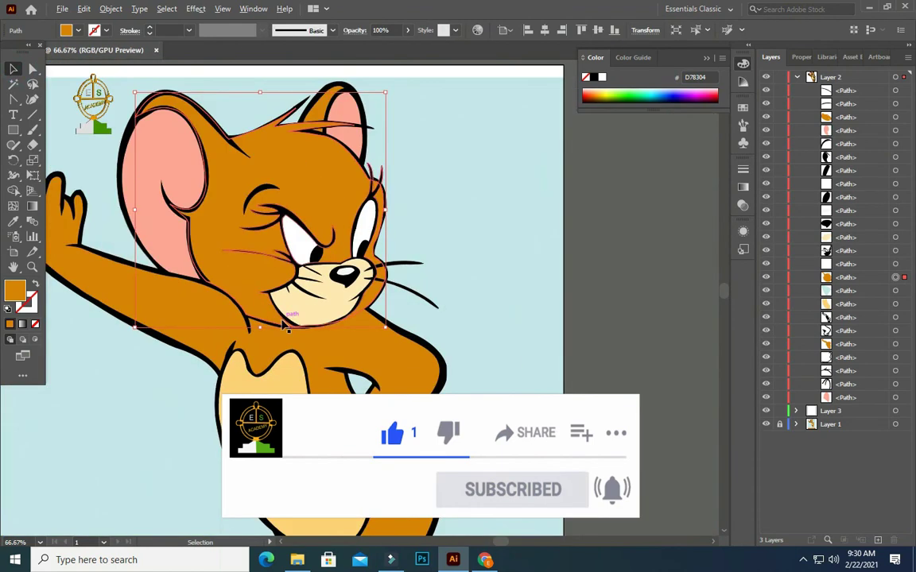
scroll(265, 302, "down", 3)
scroll(419, 364, "up", 2)
scroll(429, 368, "up", 2)
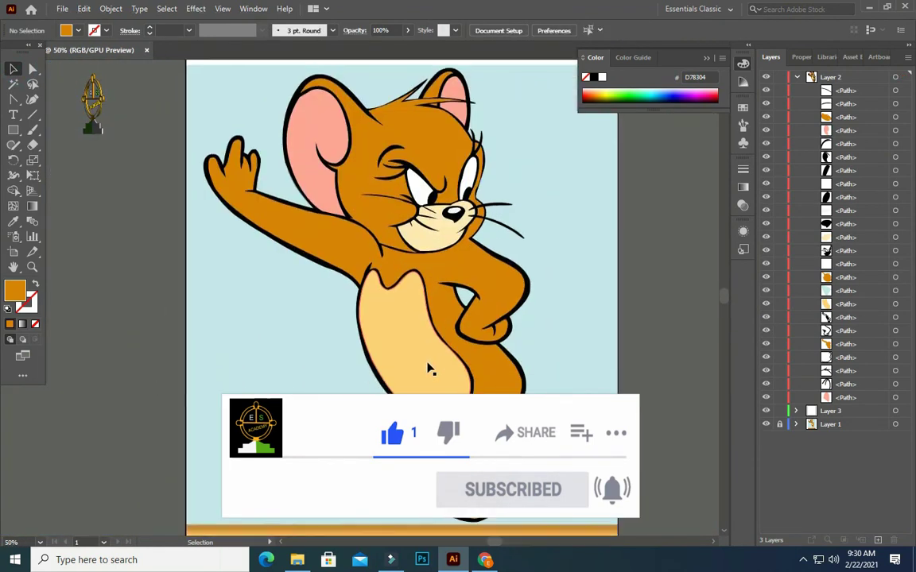
left_click(765, 423)
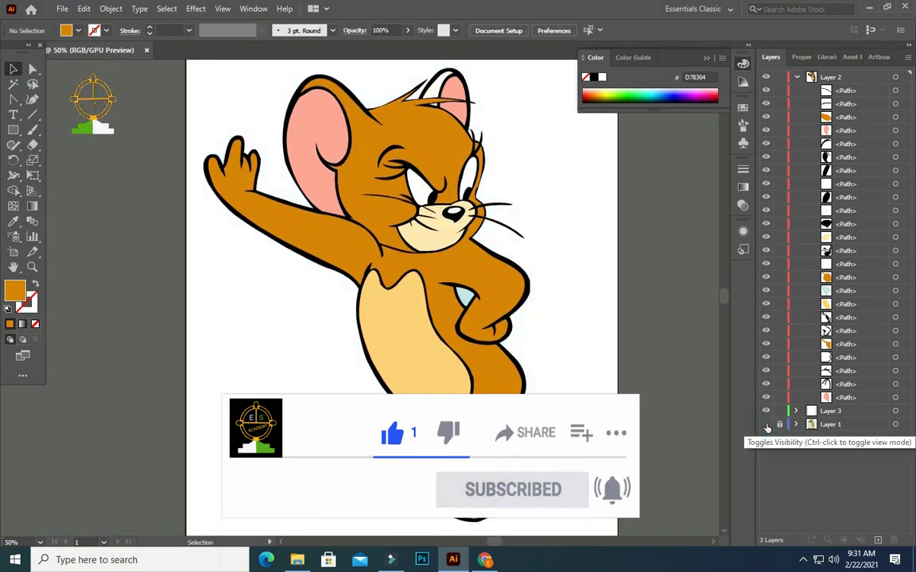
- Nudge an anchor on the outline of Jerry's hip hand slightly left
left_click(533, 297)
scroll(534, 294, "up", 2)
scroll(529, 290, "up", 2)
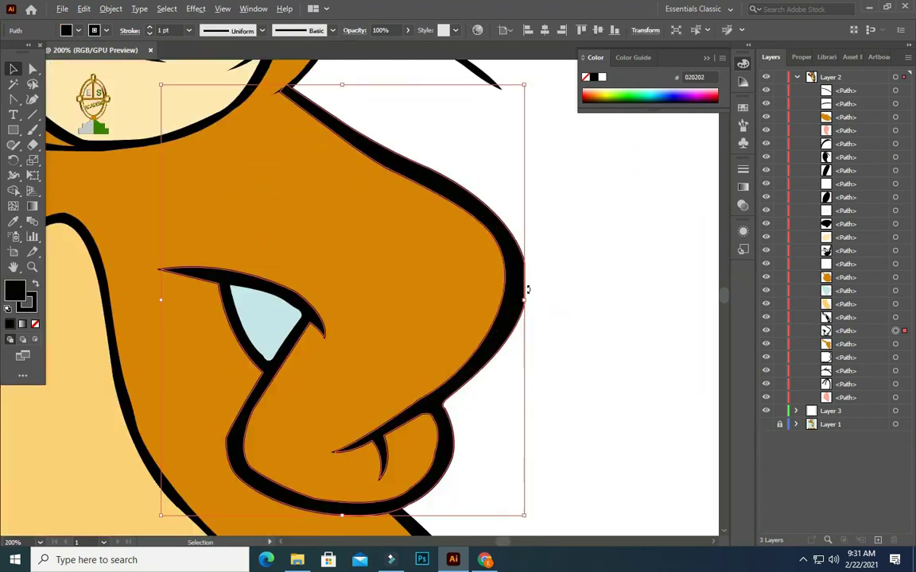
left_click(13, 97)
left_click(524, 306)
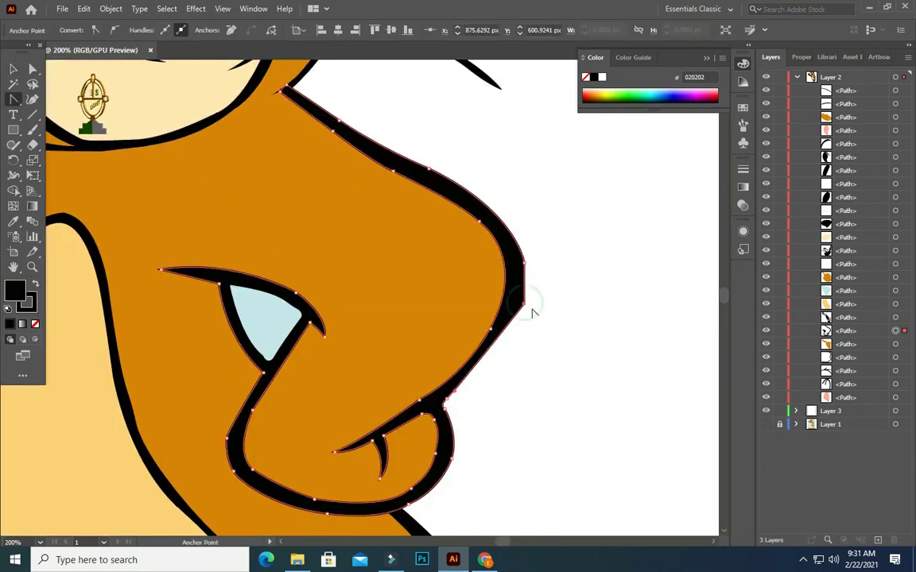
key("Left")
key("Left")
key("Left")
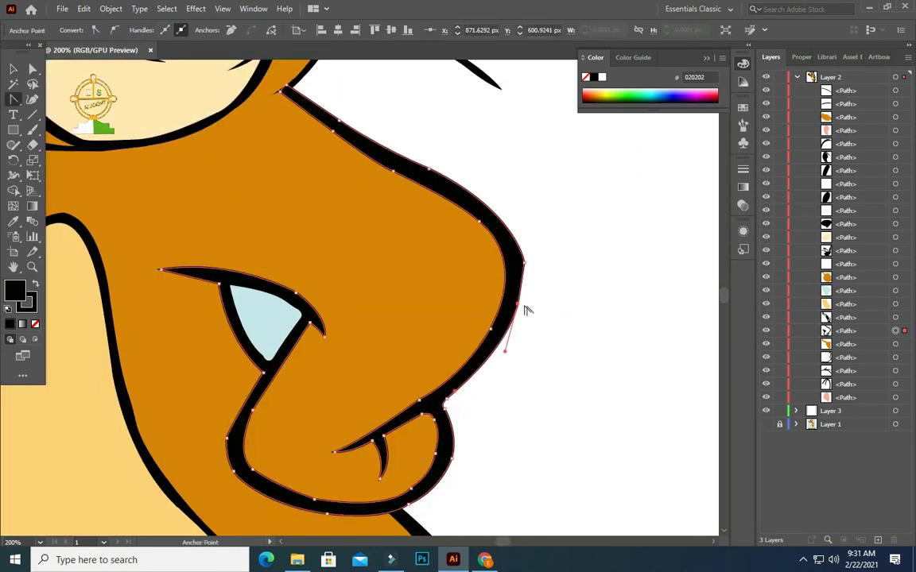
- Move the next anchor up the fist outline left to follow the drawn curve
left_click(524, 263)
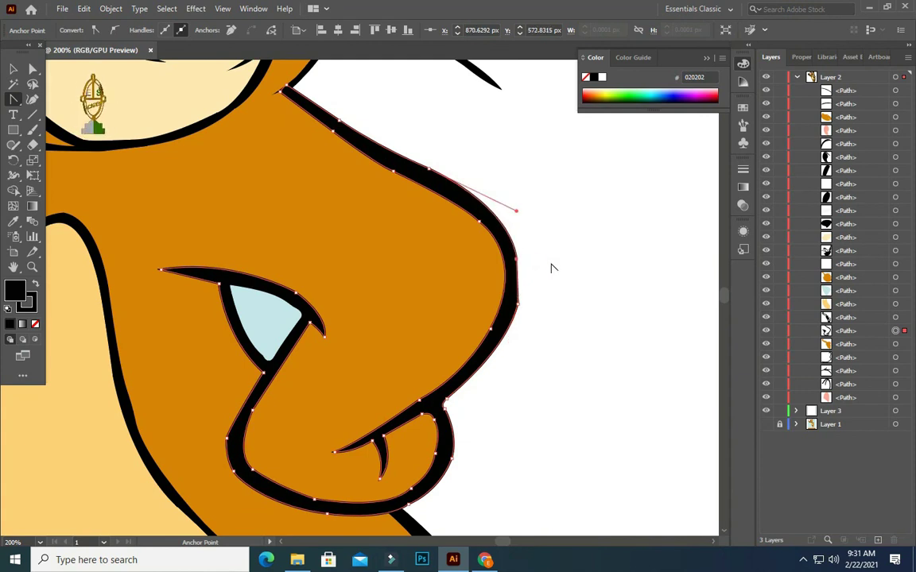
left_click_drag(435, 182, 443, 172)
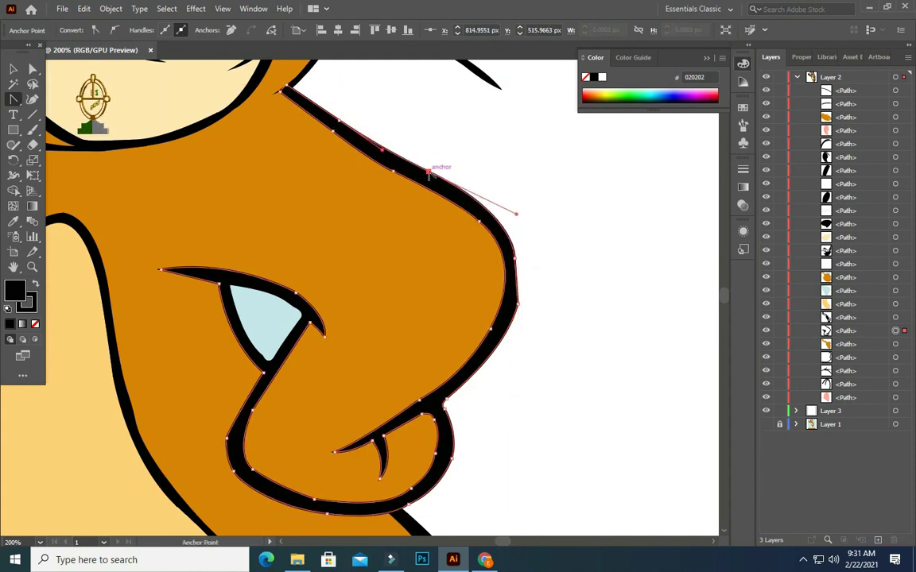
key("Left")
key("Left")
key("Left")
key("Left")
key("Left")
key("Left")
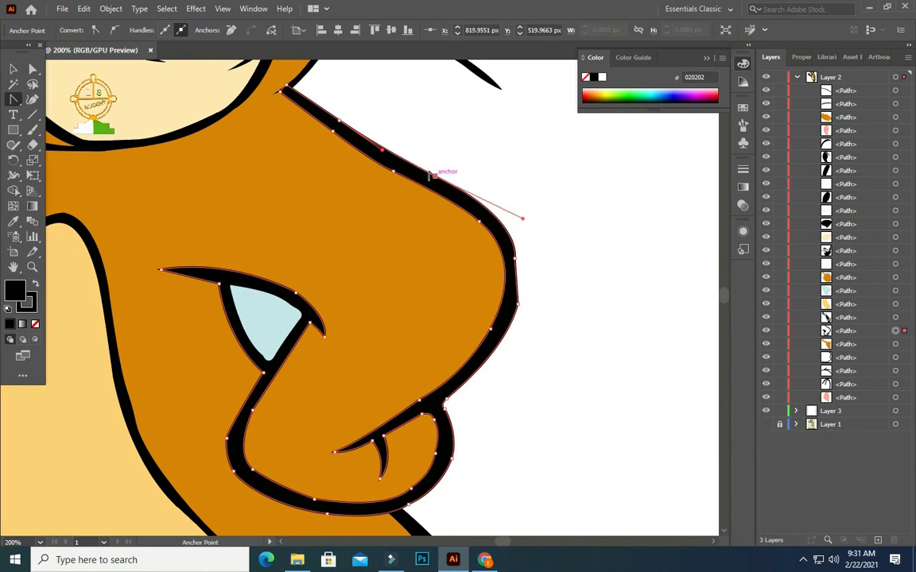
key("Left")
key("Left")
key("Left")
- Pull a curve handle from the outline anchor and remove the stray handle from the upper anchor
left_click(14, 98)
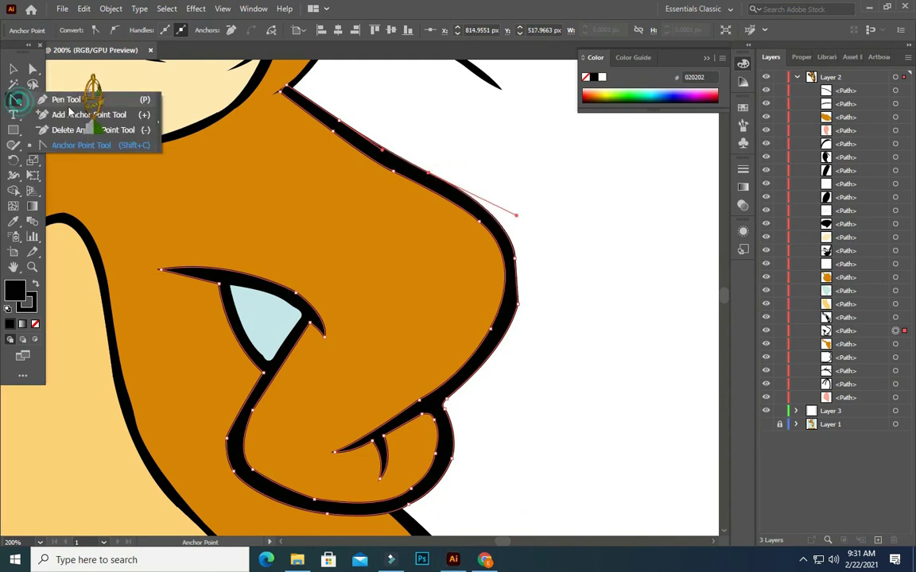
left_click(64, 112)
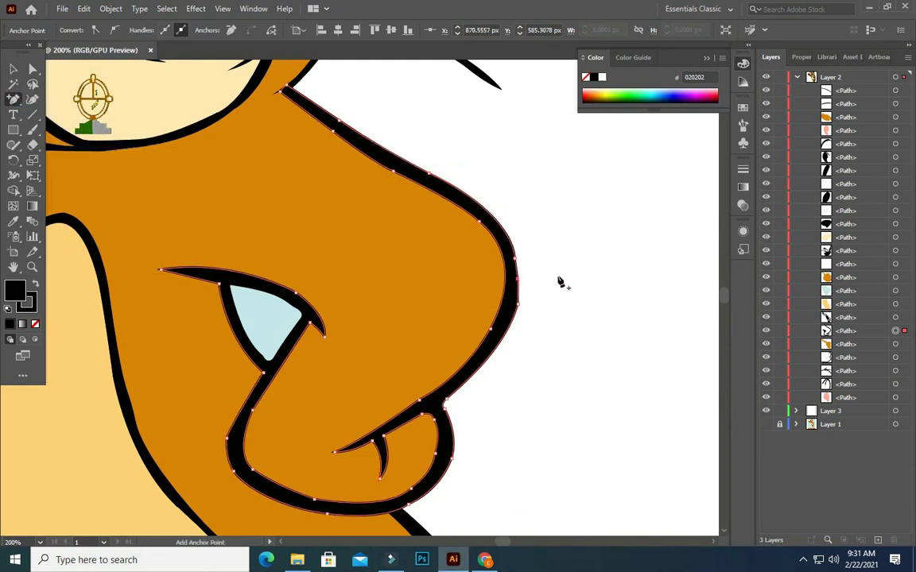
left_click(13, 98)
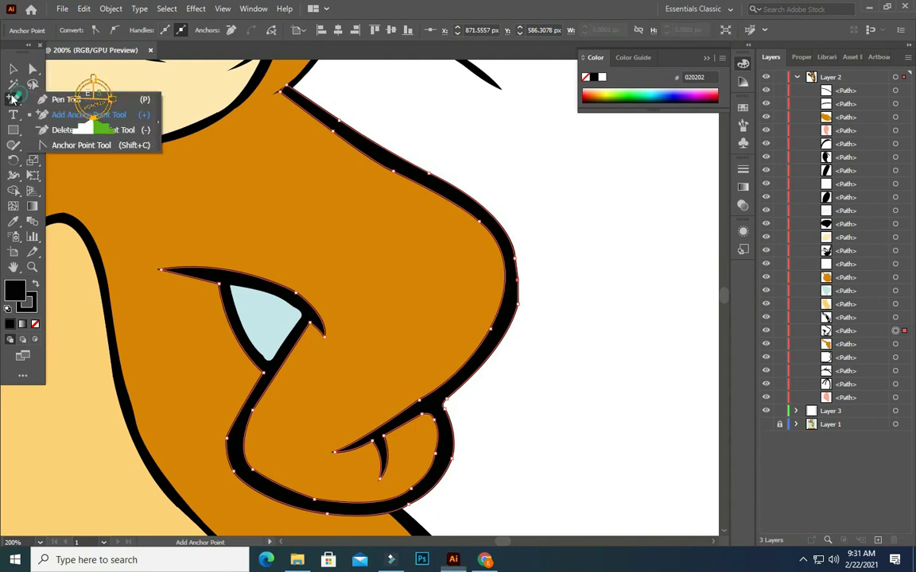
left_click(64, 147)
left_click_drag(515, 259, 532, 265)
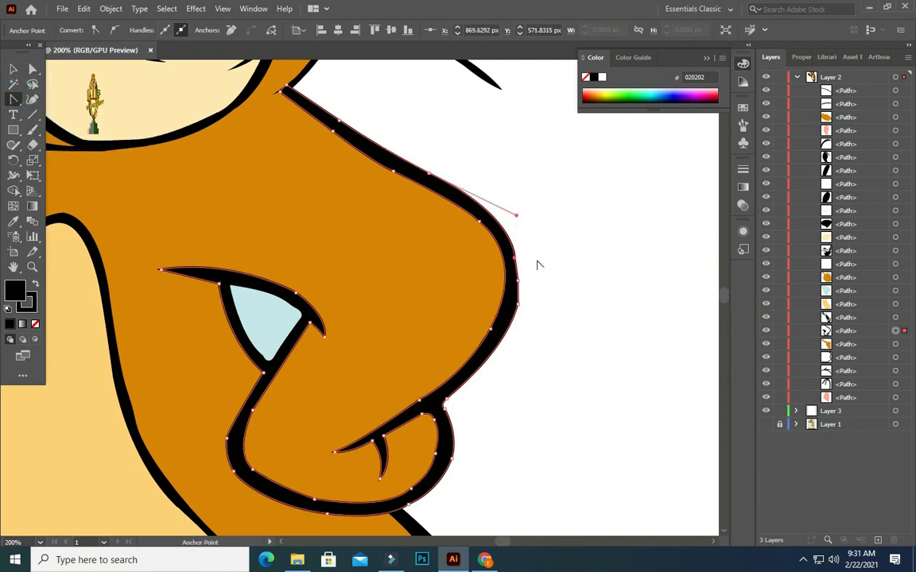
left_click(517, 306)
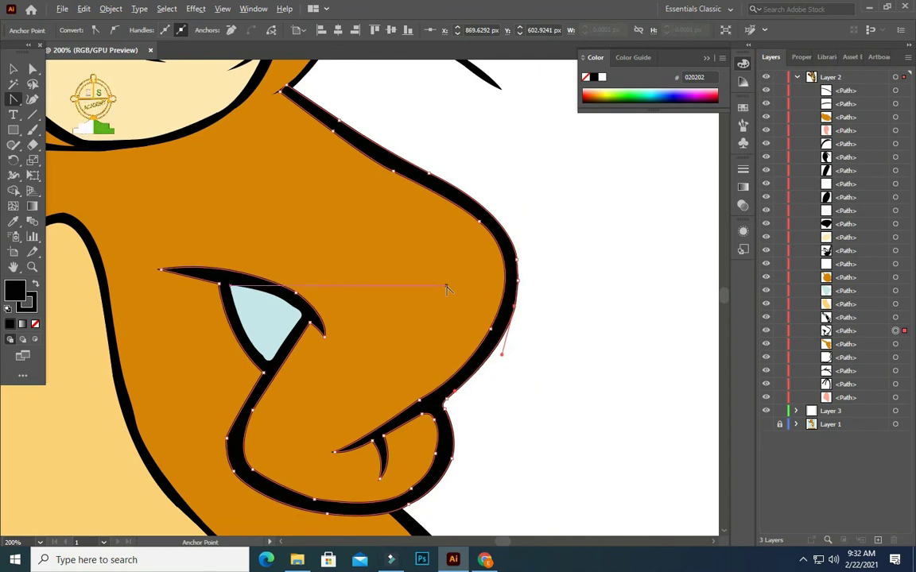
scroll(447, 288, "down", 6)
scroll(457, 284, "up", 2)
- Draw a closed Pen shape filling the gap between the ear's outer outline and pink inside
scroll(456, 282, "down", 1)
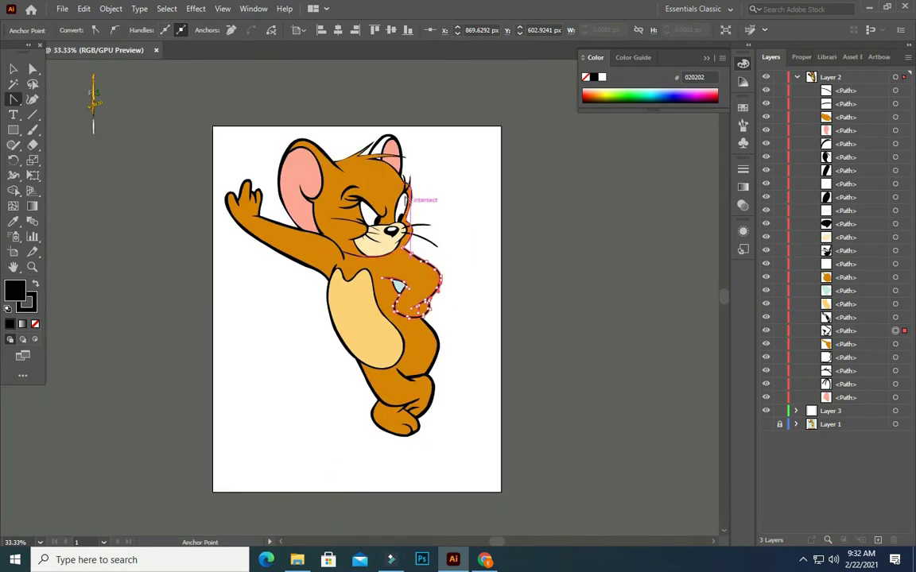
scroll(387, 201, "up", 5)
scroll(387, 200, "up", 1)
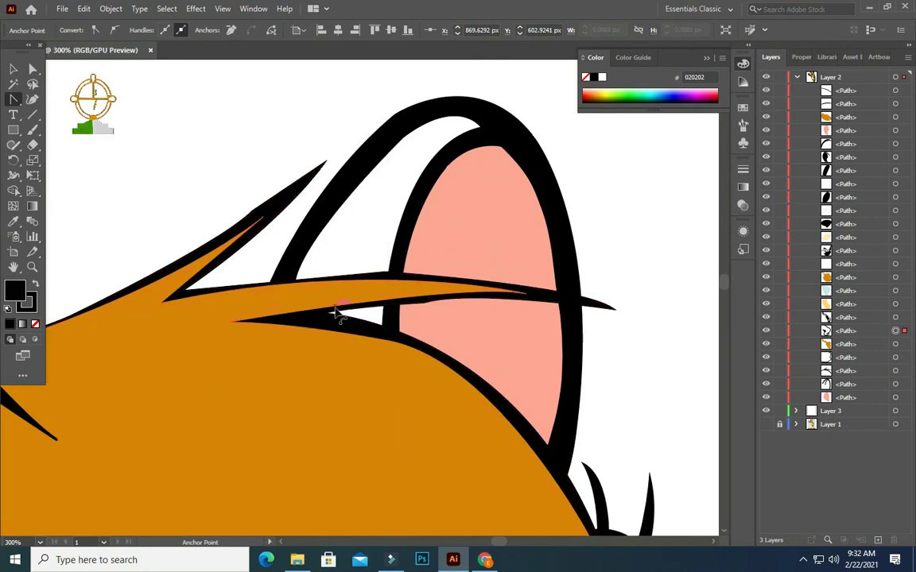
scroll(337, 315, "up", 1)
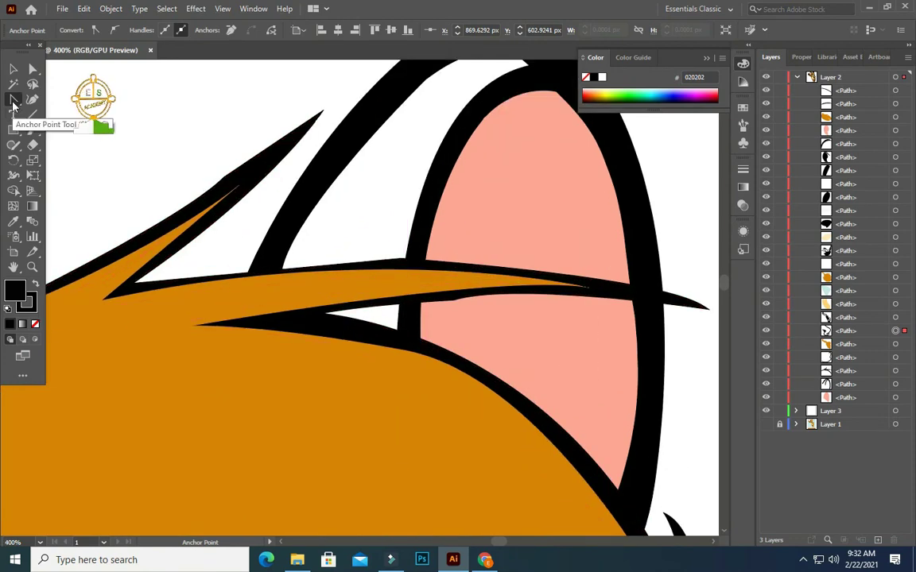
left_click_drag(14, 99, 49, 94)
scroll(435, 186, "up", 2)
left_click(433, 120)
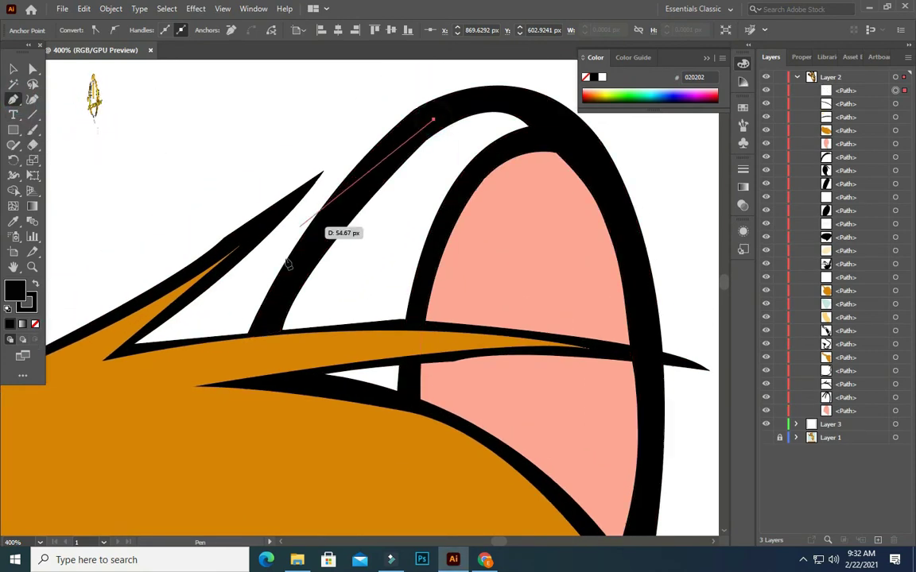
left_click_drag(259, 341, 251, 358)
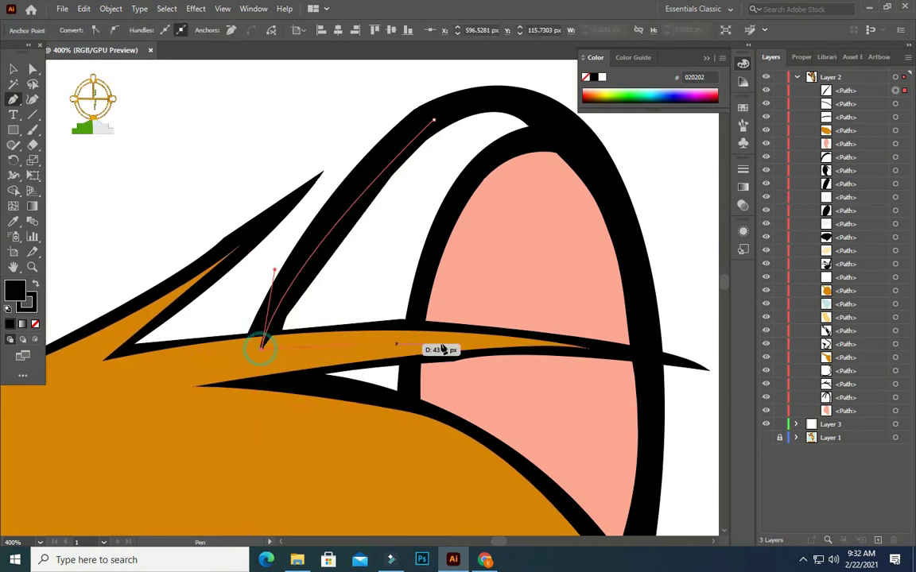
left_click(405, 340)
left_click_drag(546, 133, 559, 145)
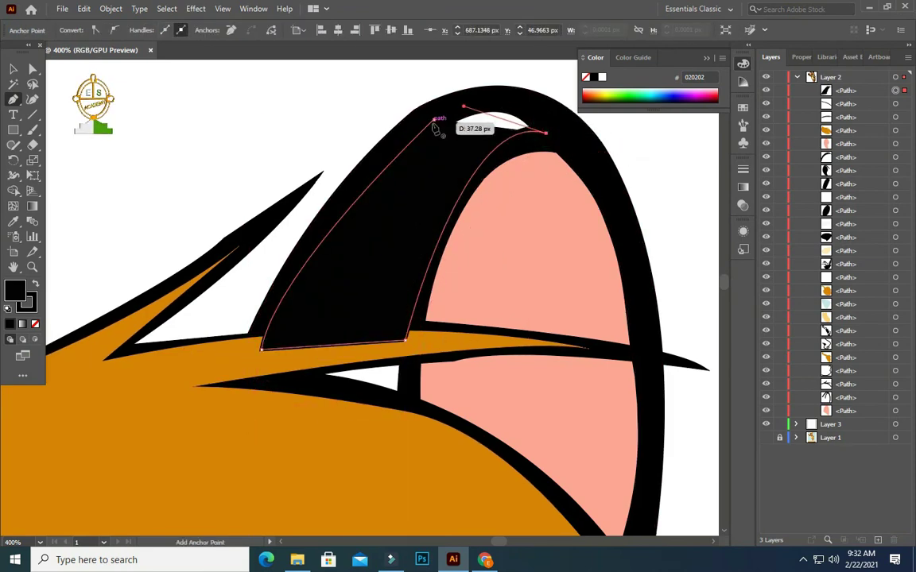
left_click_drag(434, 120, 374, 175)
- Fill the new ear shape with the orange body colour, then select the black ear outline
left_click(14, 224)
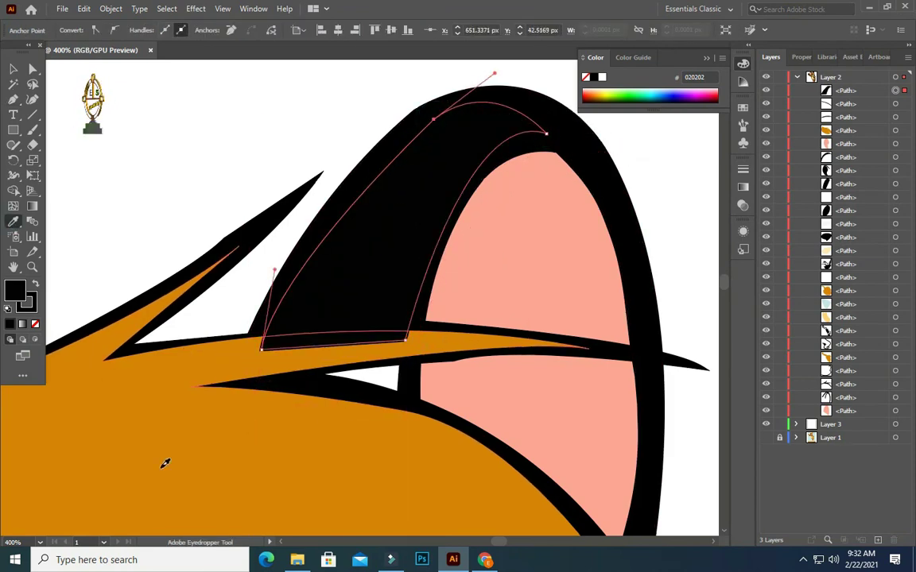
left_click(164, 461)
scroll(431, 407, "down", 1)
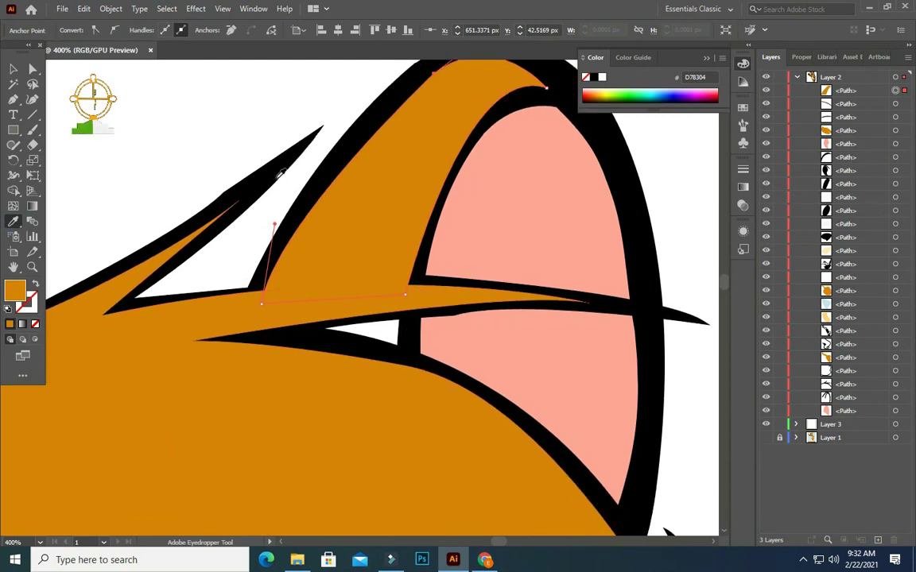
key("v")
left_click(332, 165)
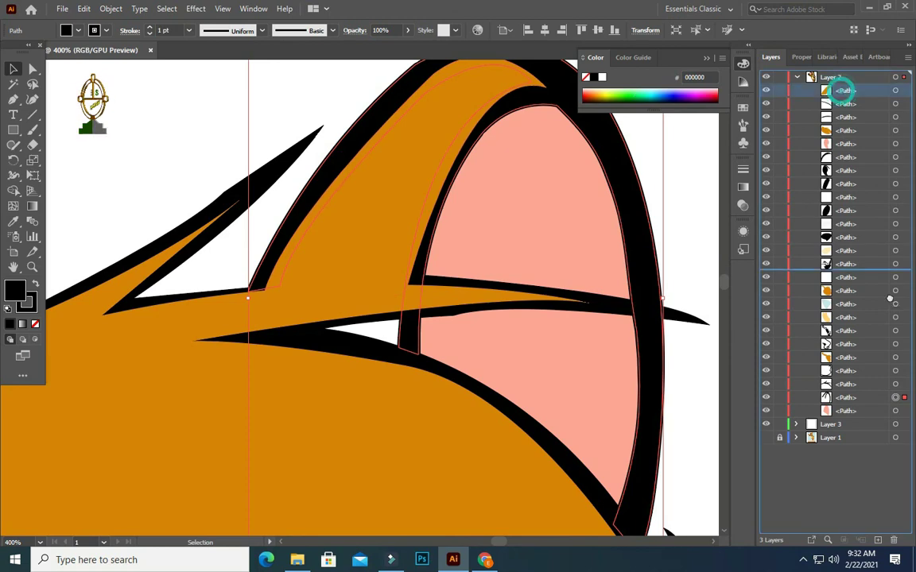
- Send the black ear outline backward with Ctrl+[ and inspect the black band across the ear
key("ctrl+[")
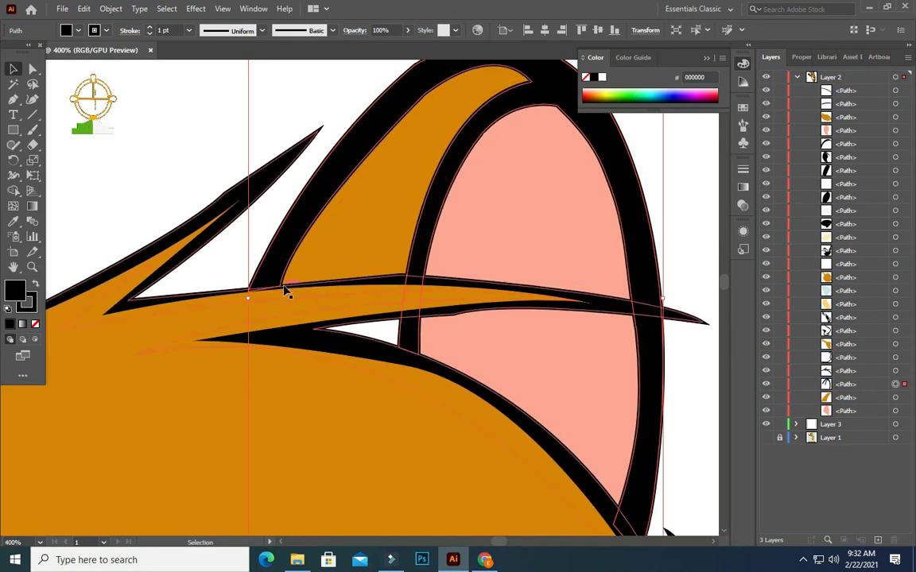
scroll(293, 290, "up", 1)
left_click(292, 285)
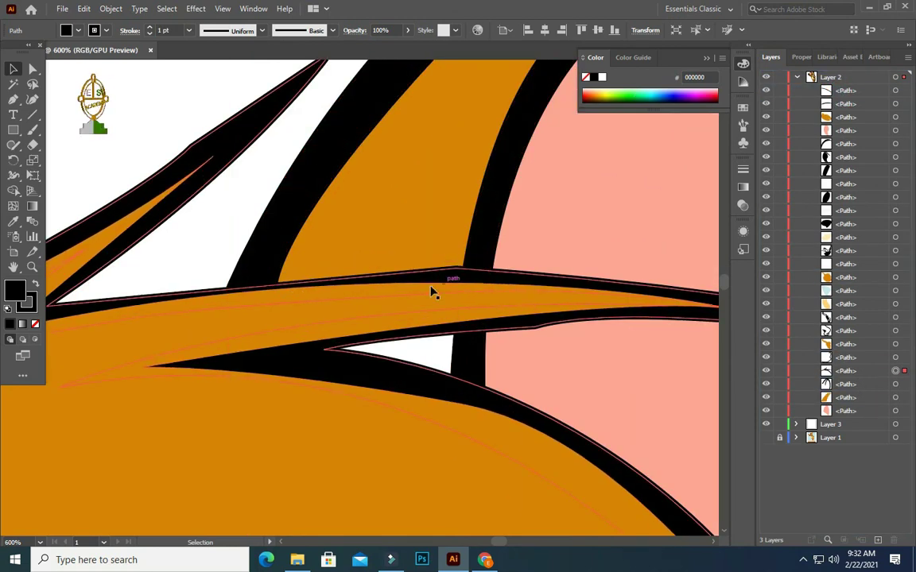
scroll(286, 271, "down", 4)
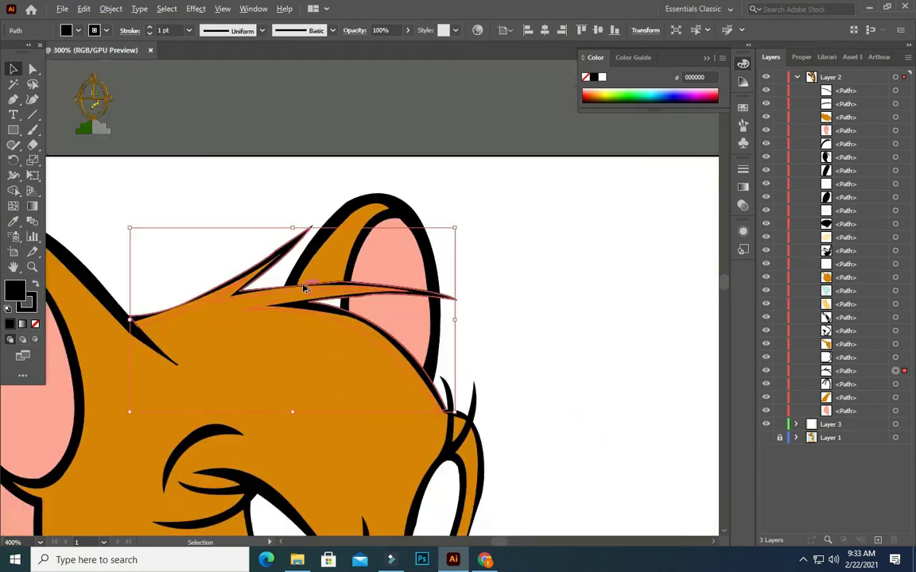
scroll(272, 255, "down", 1)
left_click(458, 254)
- Add an extra anchor on the upper edge of the orange tuft path beside the ear
scroll(291, 322, "up", 2)
scroll(302, 374, "up", 3)
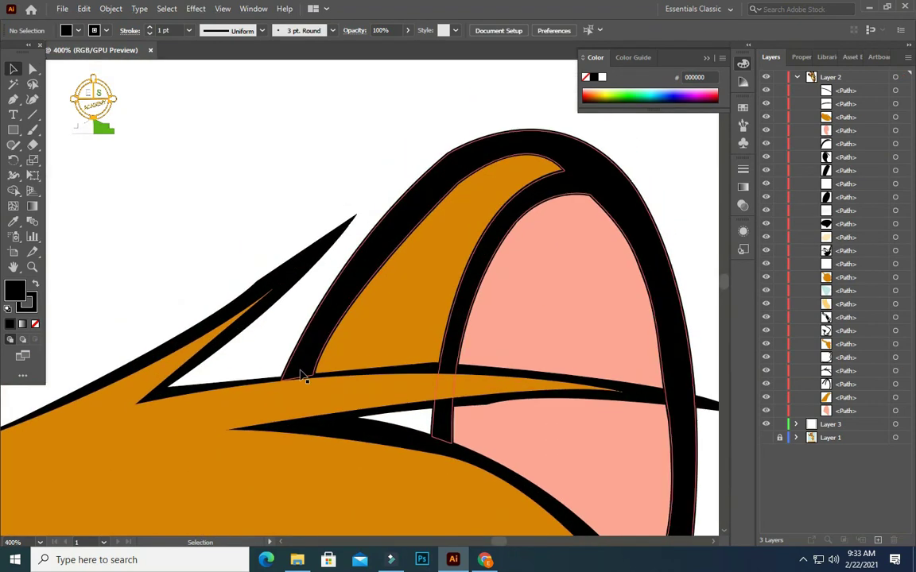
scroll(302, 368, "up", 2)
left_click(284, 388)
scroll(285, 387, "down", 2)
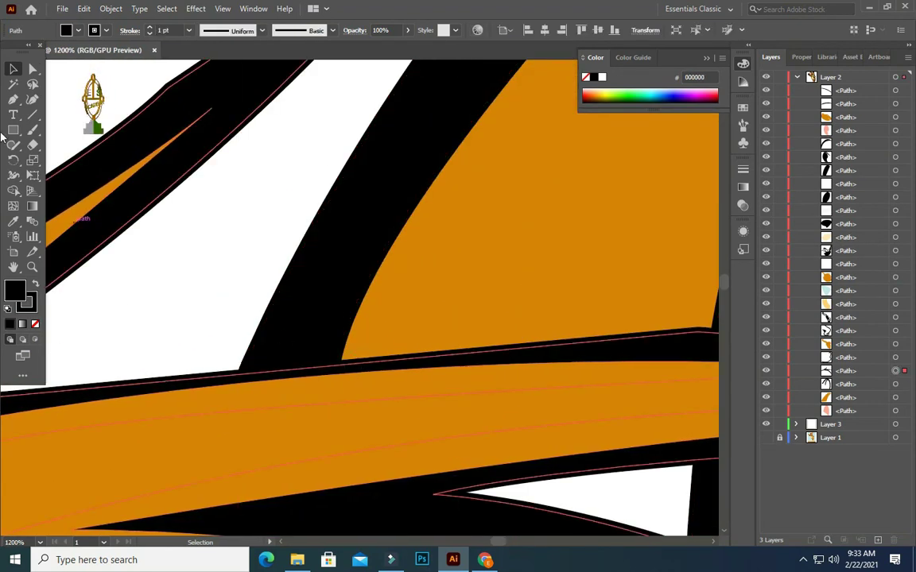
left_click(12, 99)
left_click(88, 144)
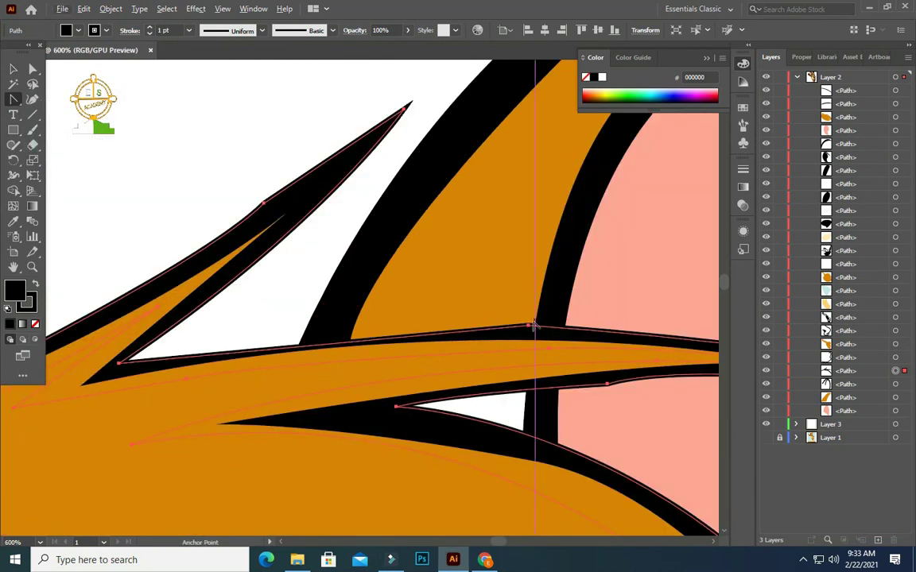
left_click(12, 100)
left_click(79, 110)
left_click(326, 343)
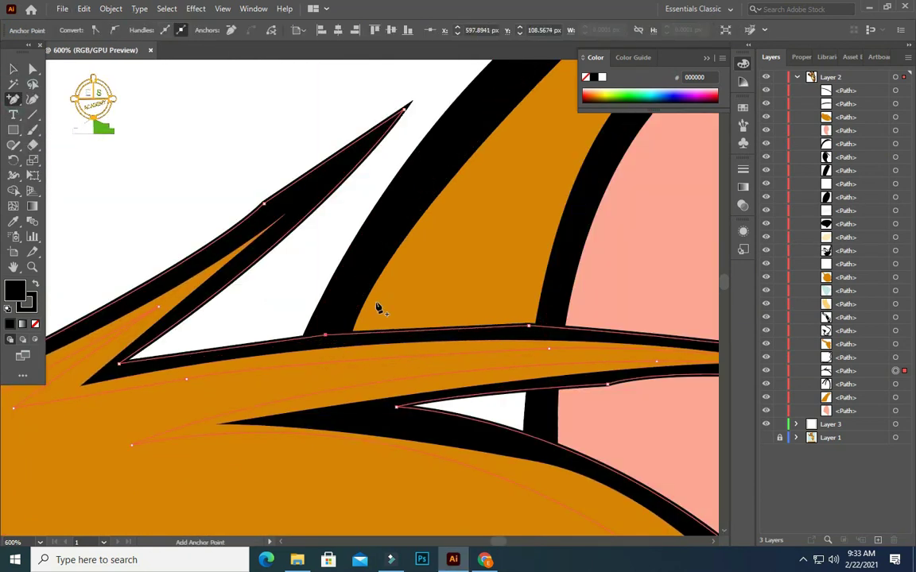
- Try making the wedge's inner corner sharp, then undo to keep its curve
left_click(13, 99)
left_click(79, 140)
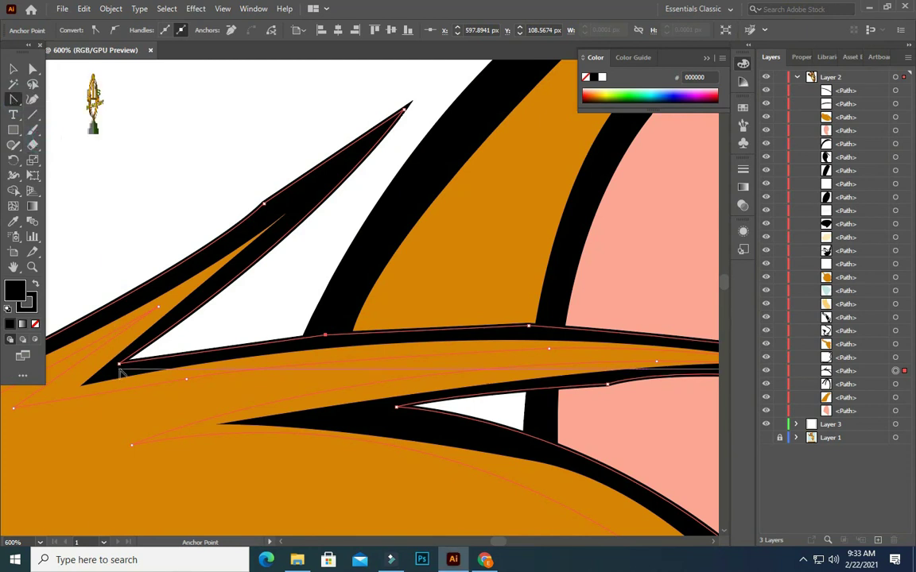
left_click(118, 366)
key("ctrl+z")
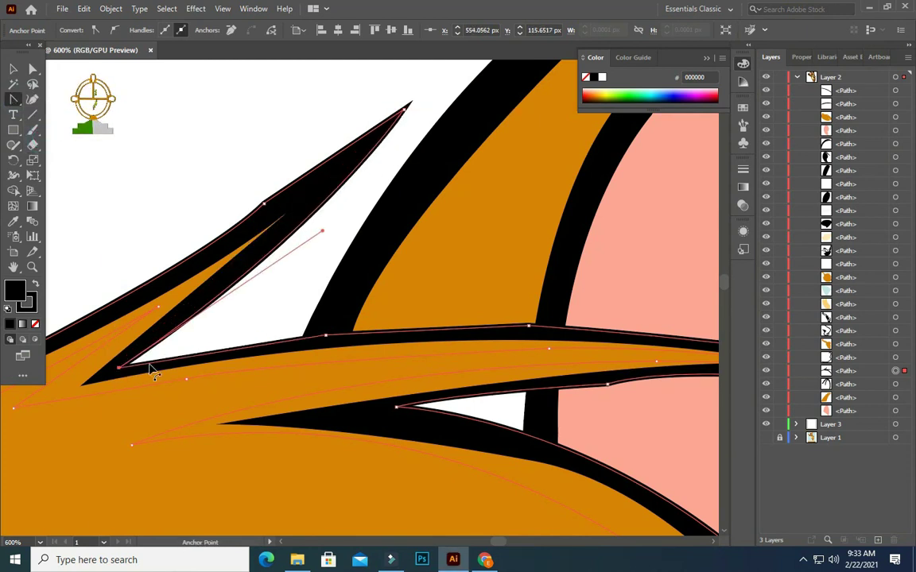
left_click(13, 99)
left_click(71, 110)
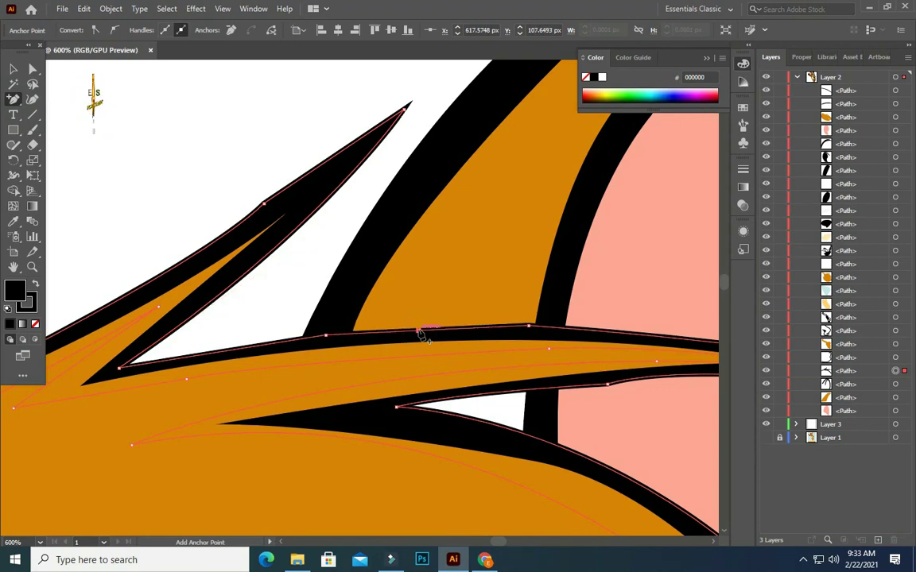
scroll(554, 318, "down", 3)
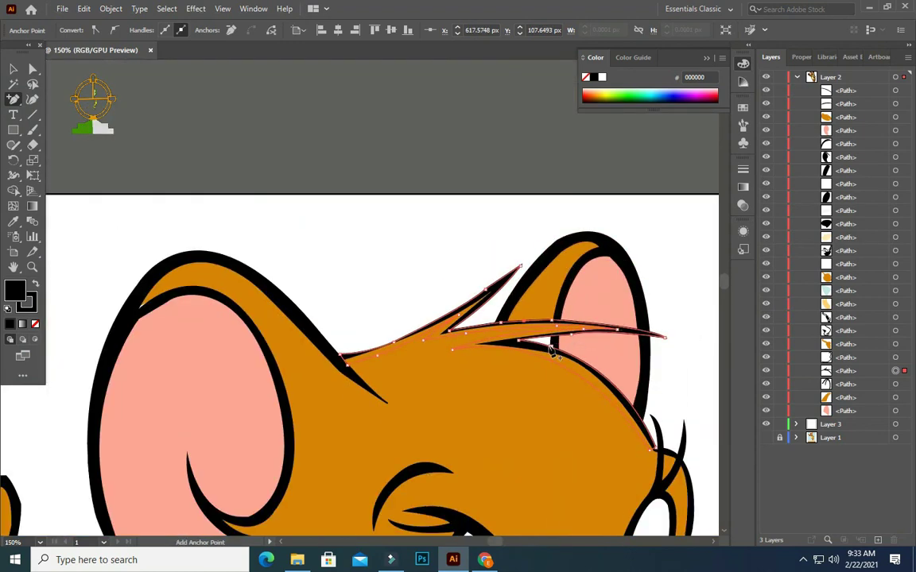
scroll(548, 342, "up", 4)
- Draw a closed patch over the black gap under the ear and fill it orange D78304
left_click(13, 100)
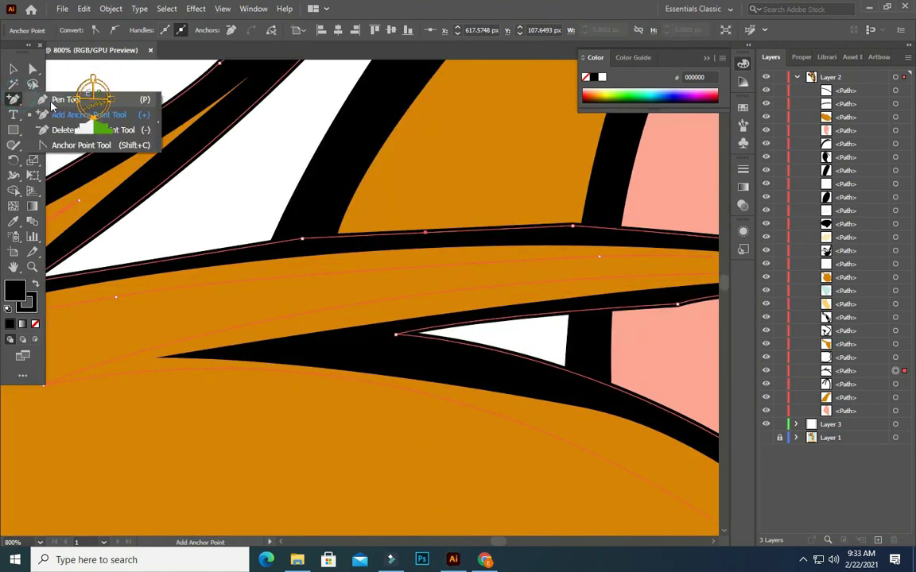
left_click(67, 96)
left_click(375, 335)
left_click(594, 304)
left_click(594, 347)
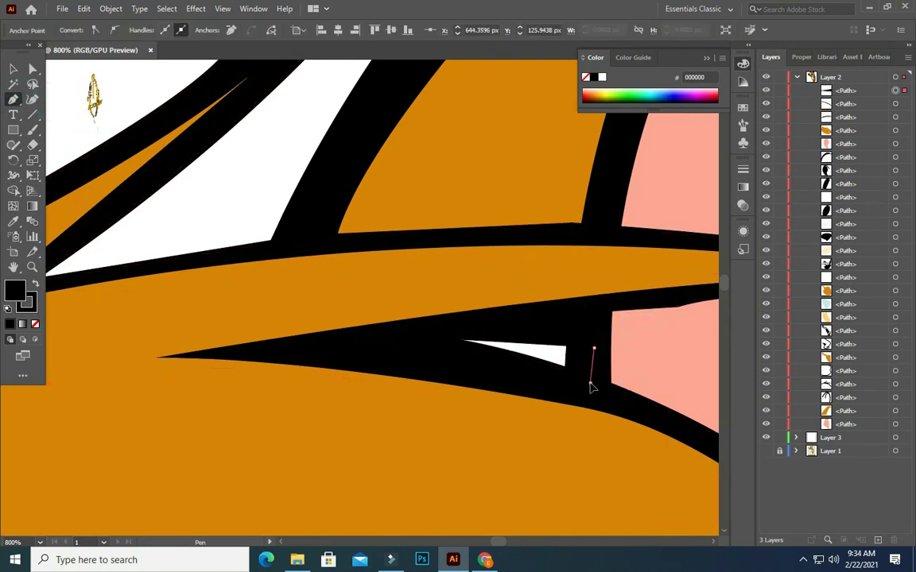
left_click(590, 384)
left_click(564, 391)
left_click(375, 335)
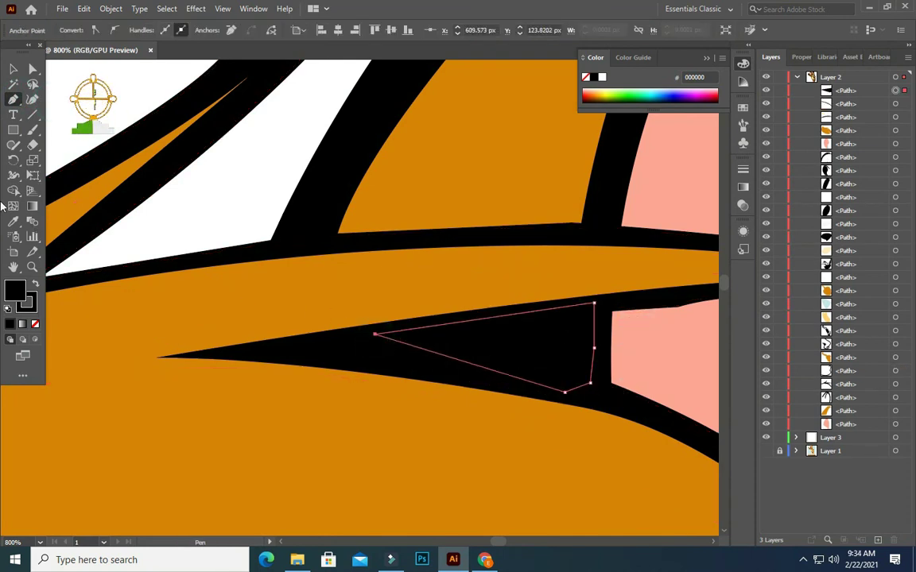
left_click(14, 221)
left_click(218, 425)
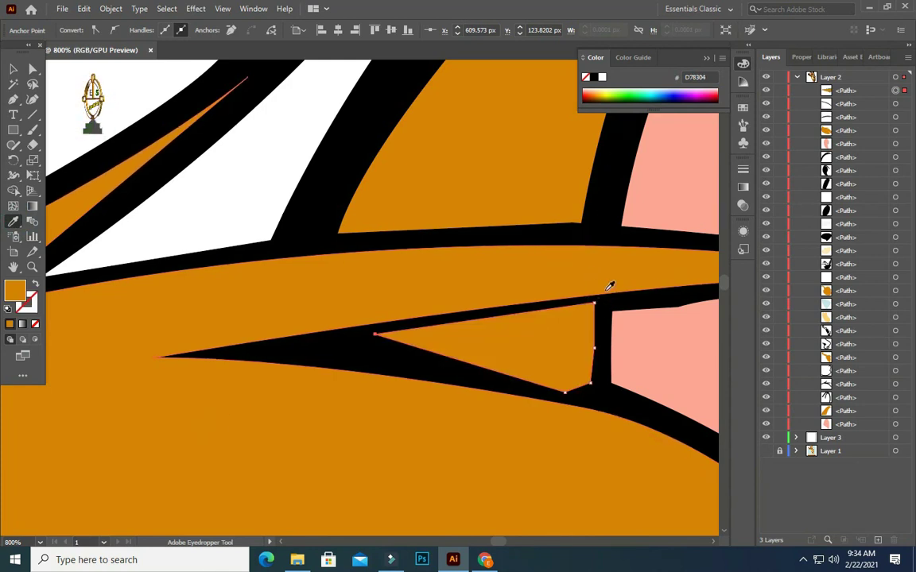
- Move the orange patch below the black outline in the Layers panel
left_click_drag(591, 394, 590, 379)
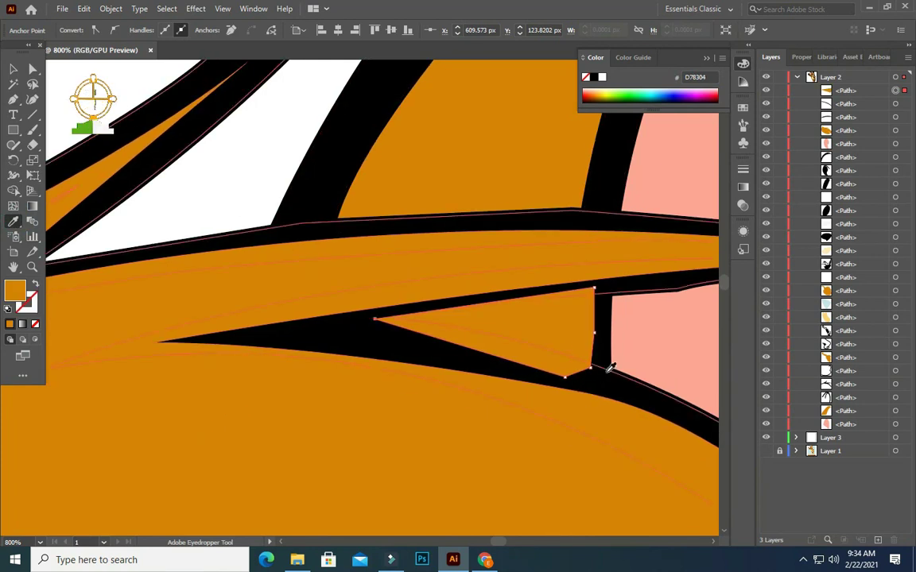
left_click(11, 70)
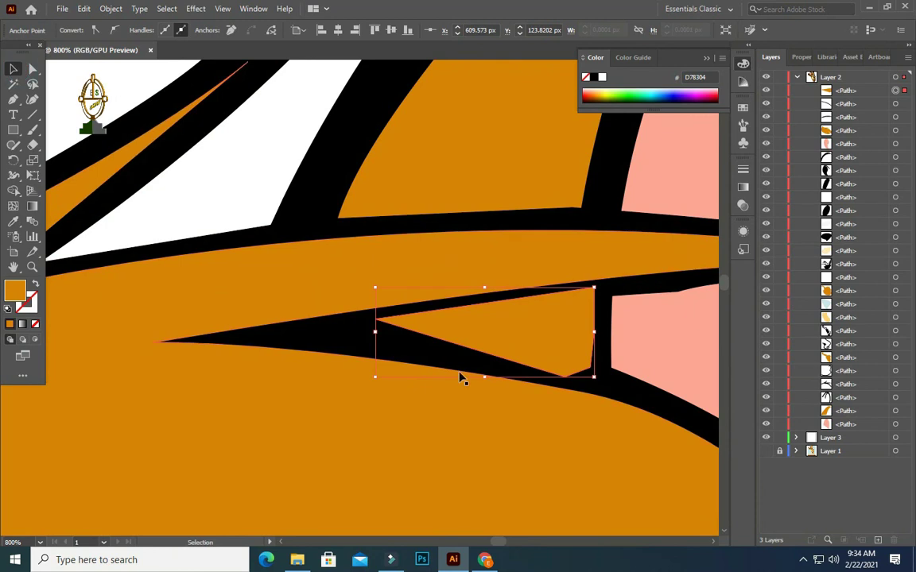
left_click(616, 383)
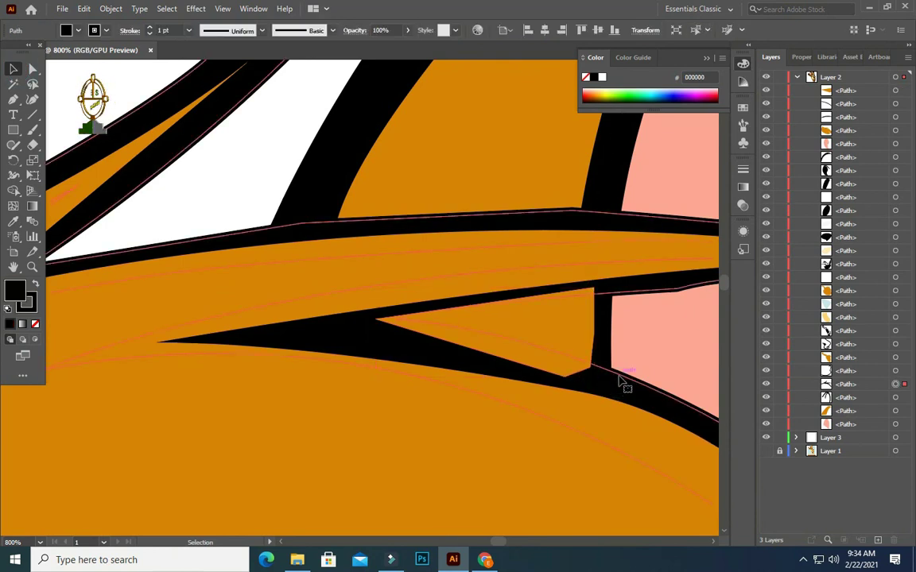
left_click_drag(887, 90, 852, 396)
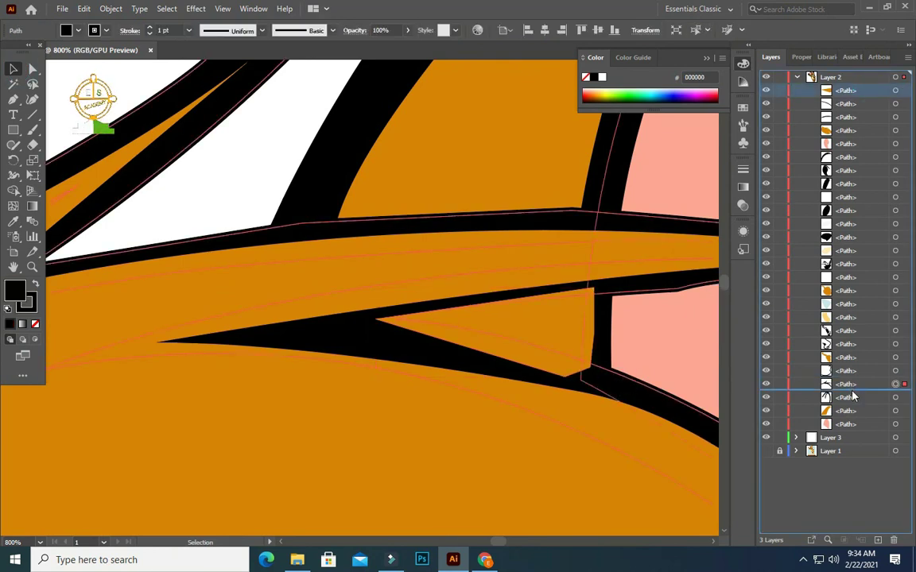
- Narrow the orange patch slightly from its right side
left_click(599, 338)
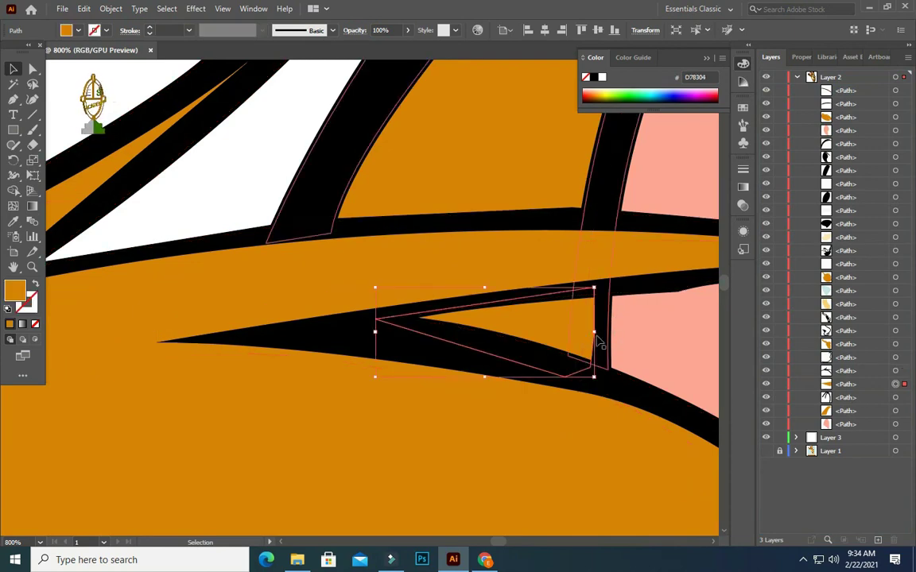
left_click_drag(600, 340, 594, 338)
left_click(633, 343)
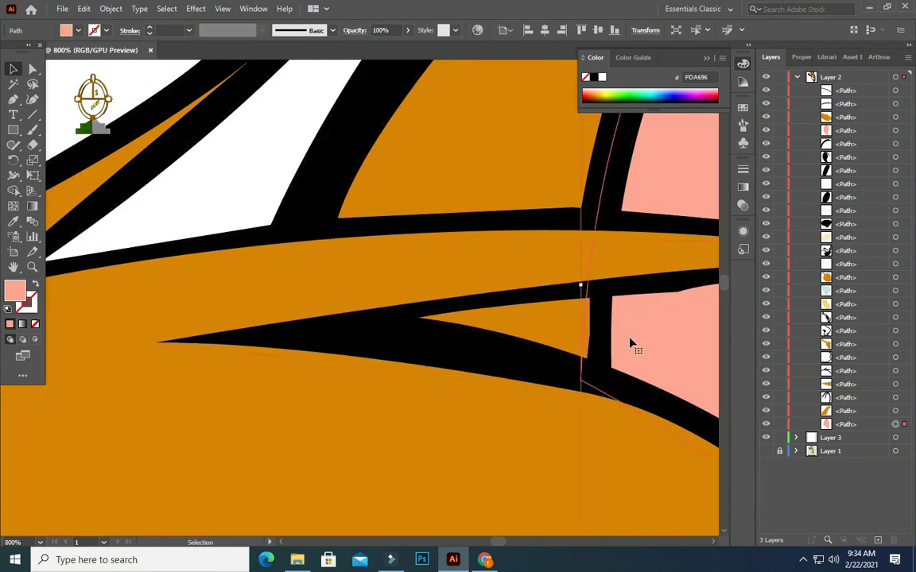
scroll(628, 350, "down", 7)
- Select Layer 3's background rectangle and eyedrop light blue C5E5E9 as its fill
scroll(606, 353, "down", 1)
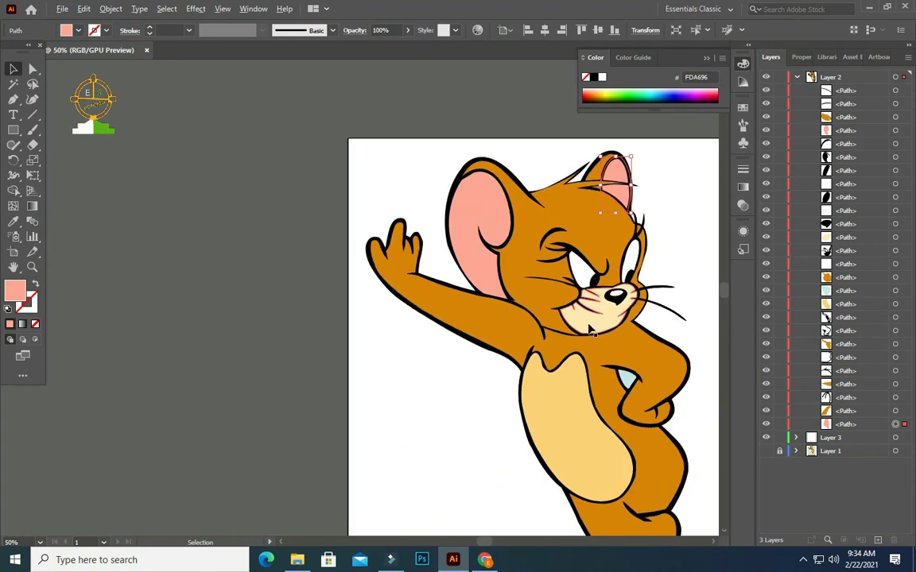
scroll(437, 489, "right", 2)
scroll(533, 423, "down", 2)
scroll(532, 423, "right", 2)
key("ctrl+shift+a")
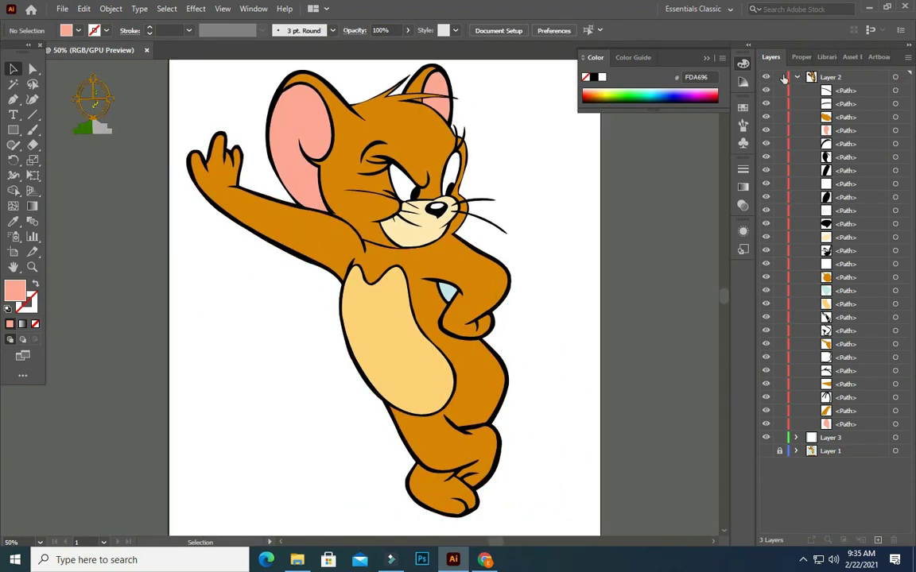
left_click(795, 77)
left_click(850, 103)
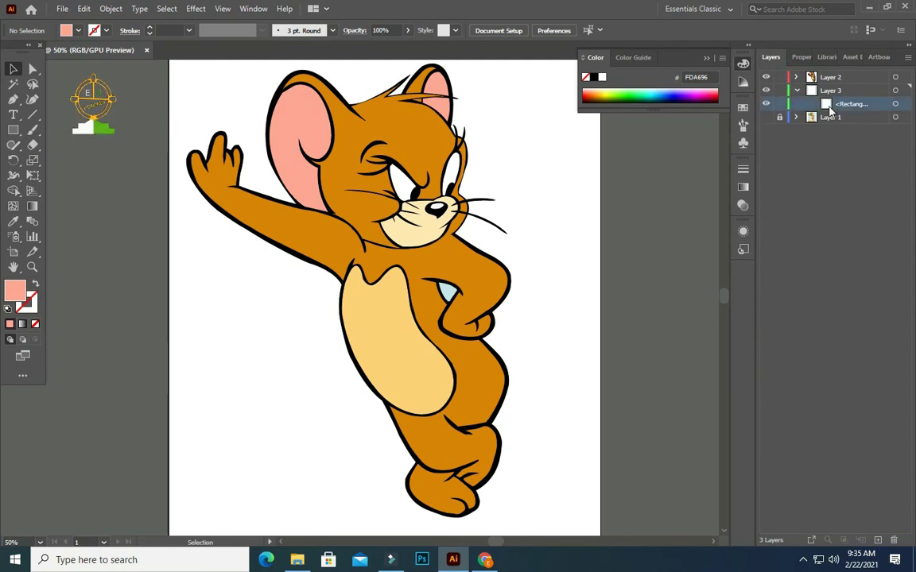
left_click(168, 188)
left_click(13, 221)
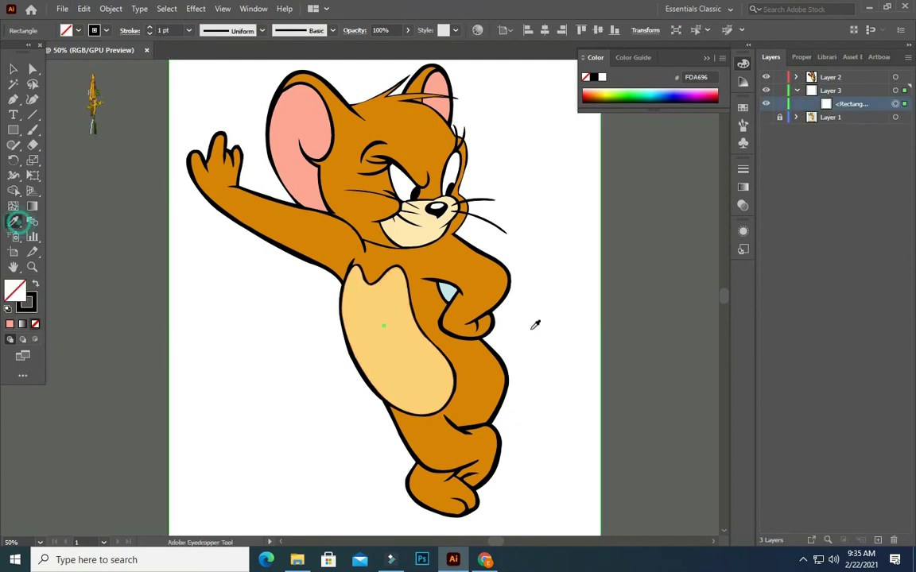
left_click(449, 293)
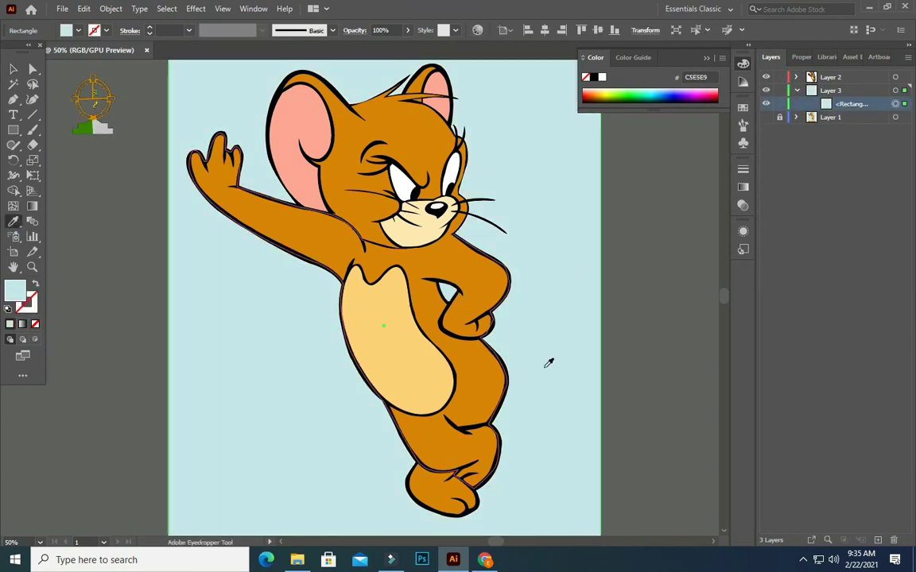